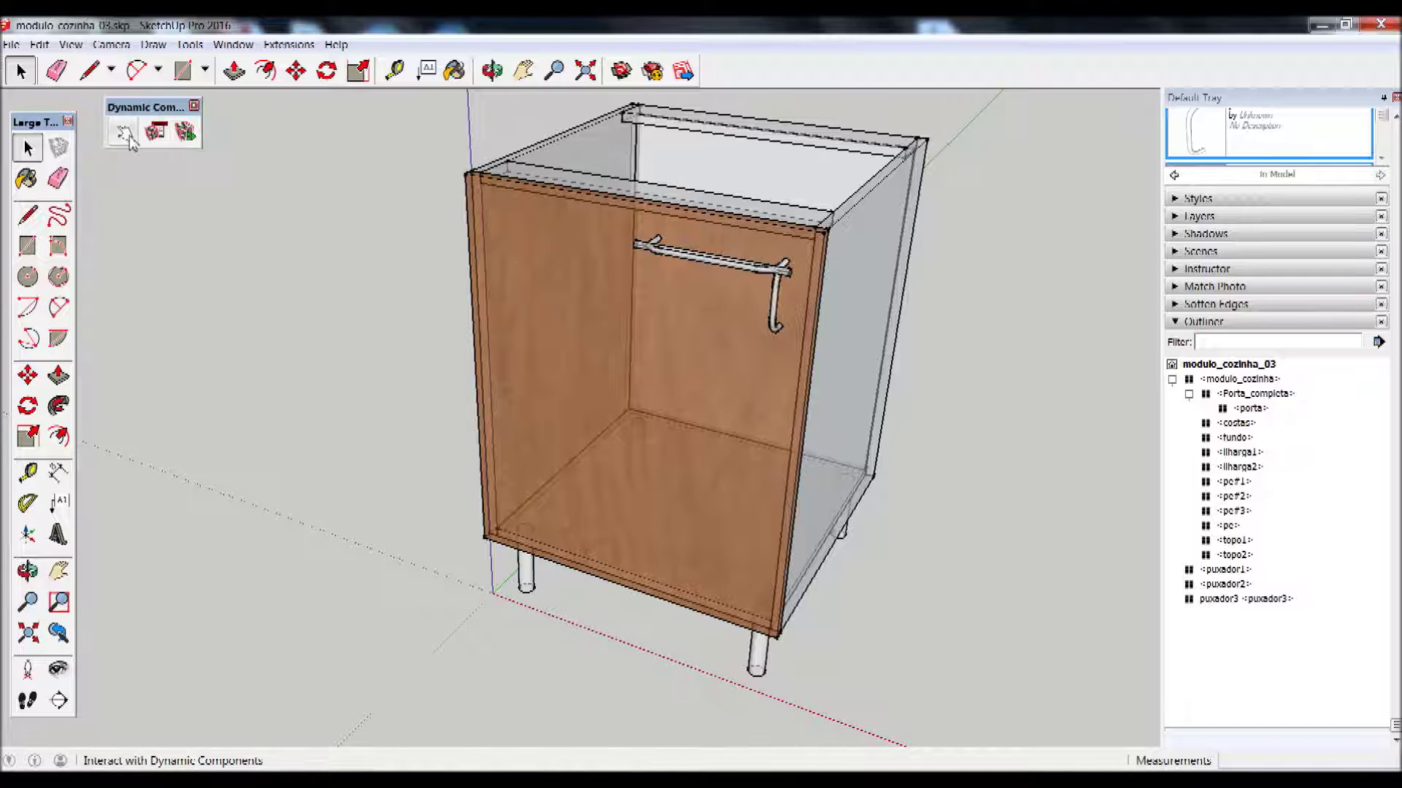
# Stretch the cabinet wider along the red axis, then undo the stretch
pyautogui.click(862, 334)
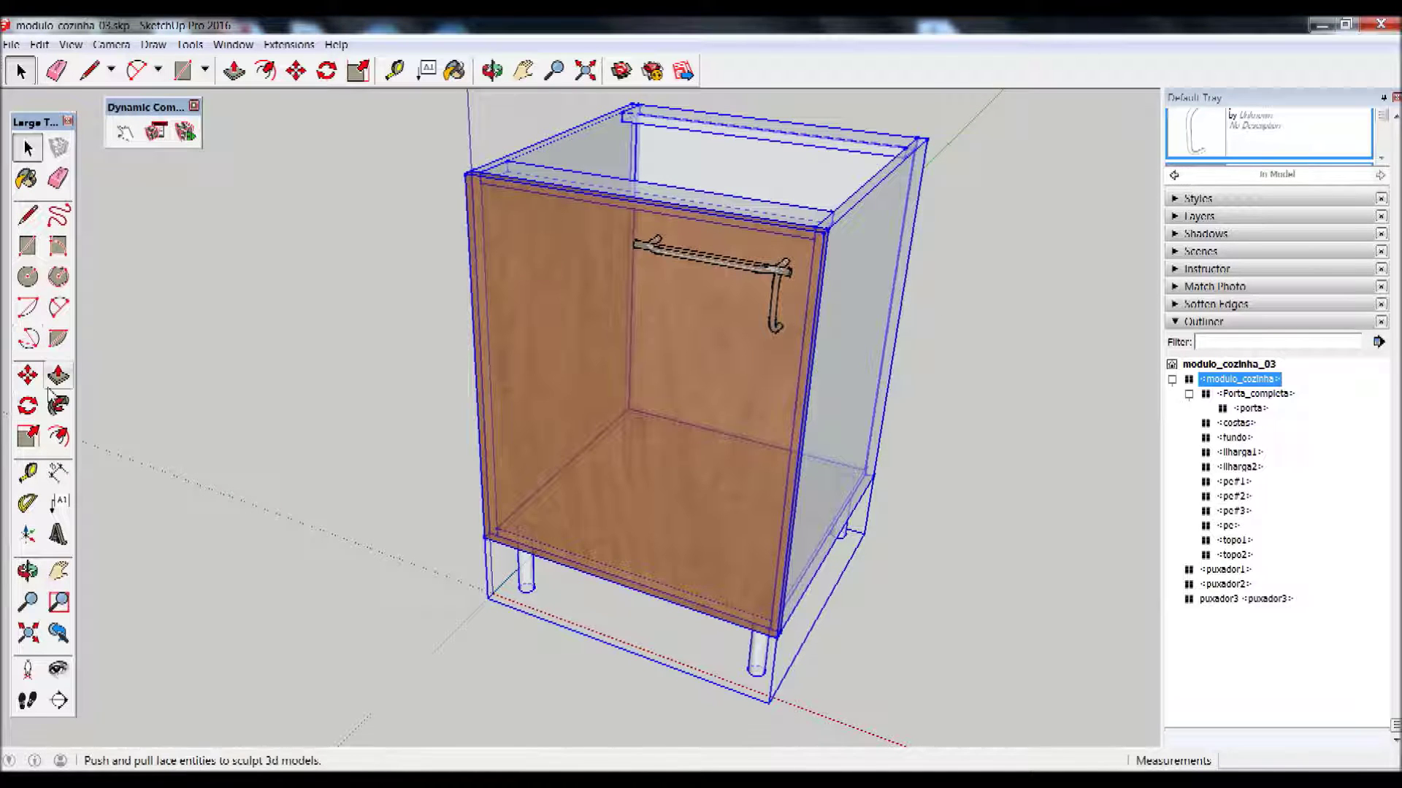
pyautogui.click(28, 437)
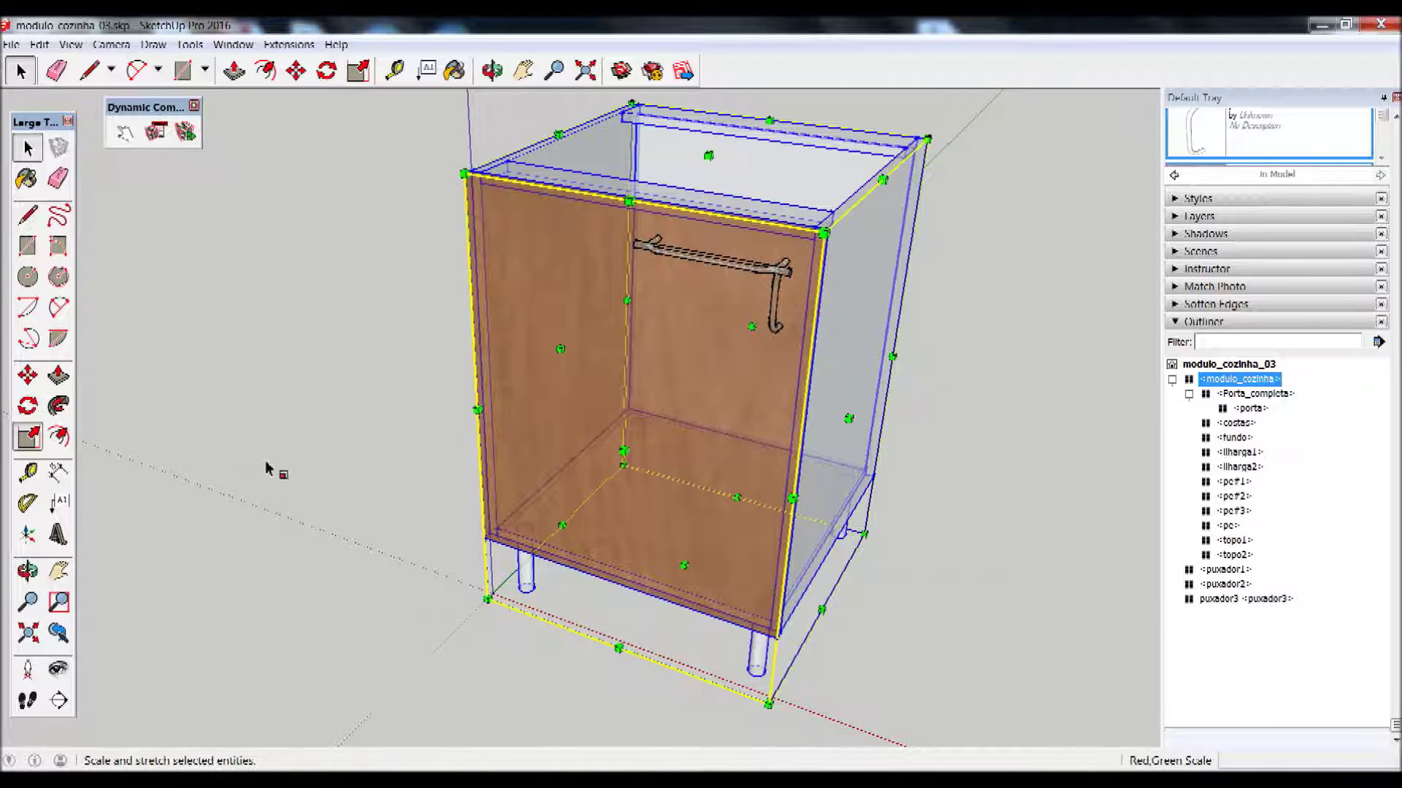
pyautogui.moveTo(847, 421); pyautogui.dragTo(1022, 435)
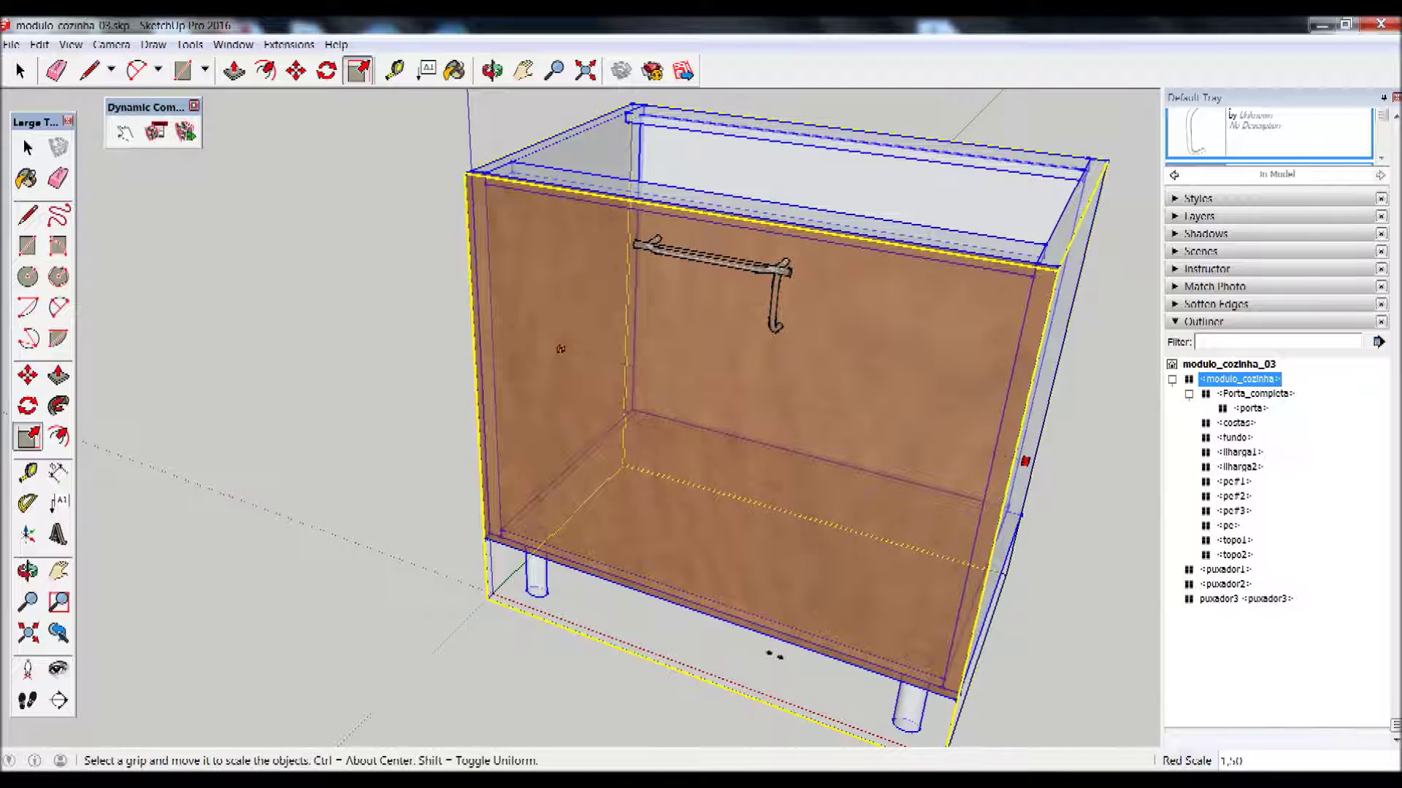
pyautogui.moveTo(1025, 462); pyautogui.dragTo(1025, 461)
pyautogui.click(25, 149)
pyautogui.click(263, 225)
pyautogui.click(38, 45)
pyautogui.hotkey('ctrl', 'z')
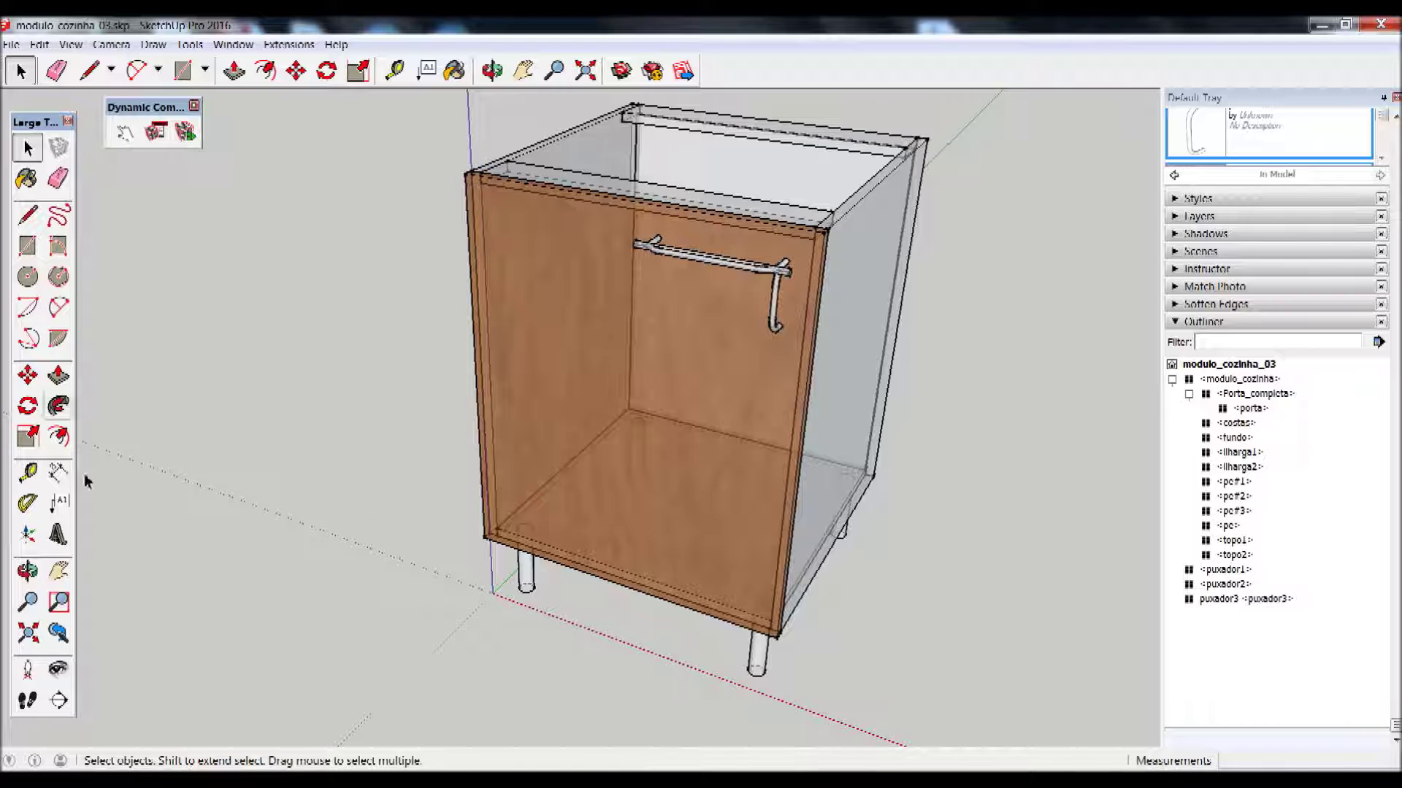
# Swing the cabinet door open and closed with the Interact tool
pyautogui.click(125, 133)
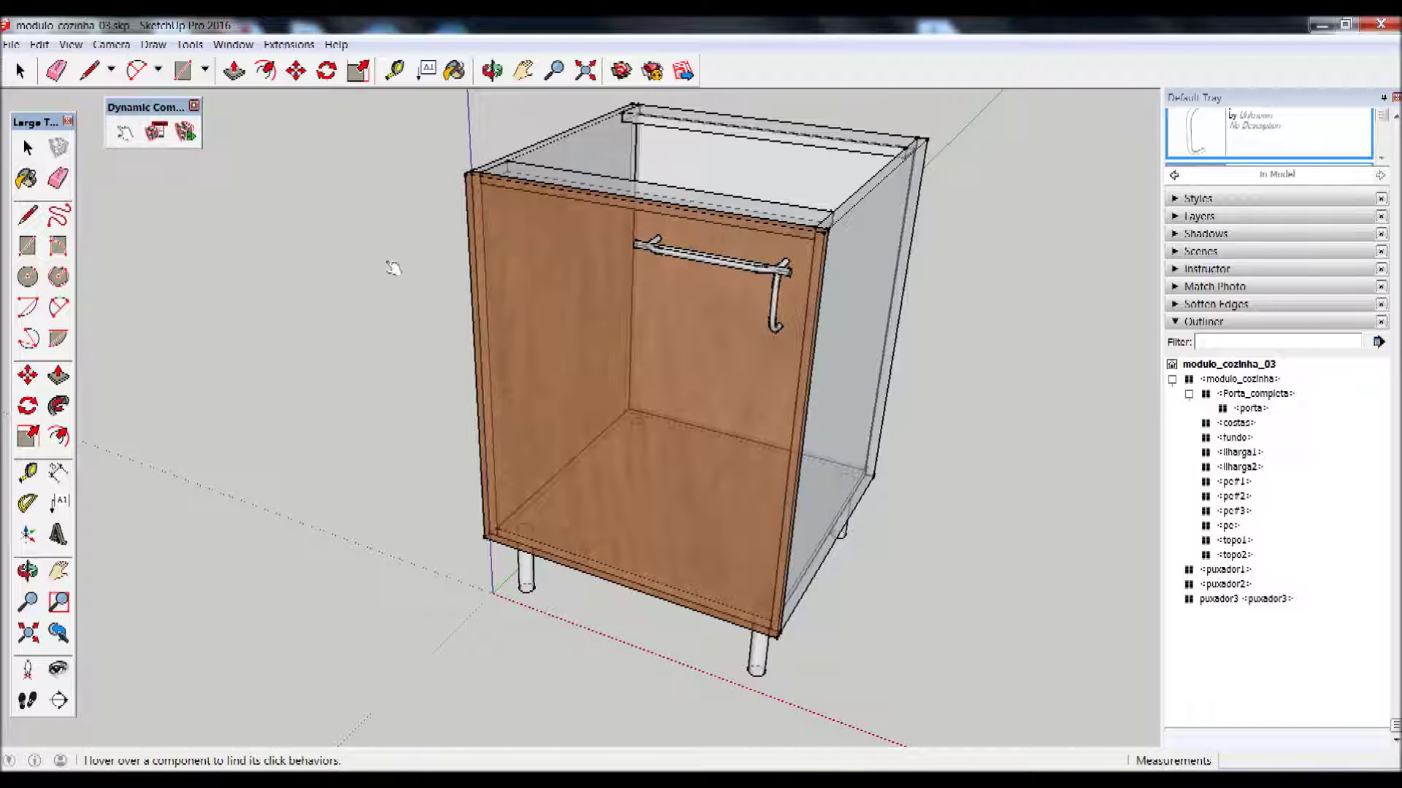
pyautogui.click(649, 393)
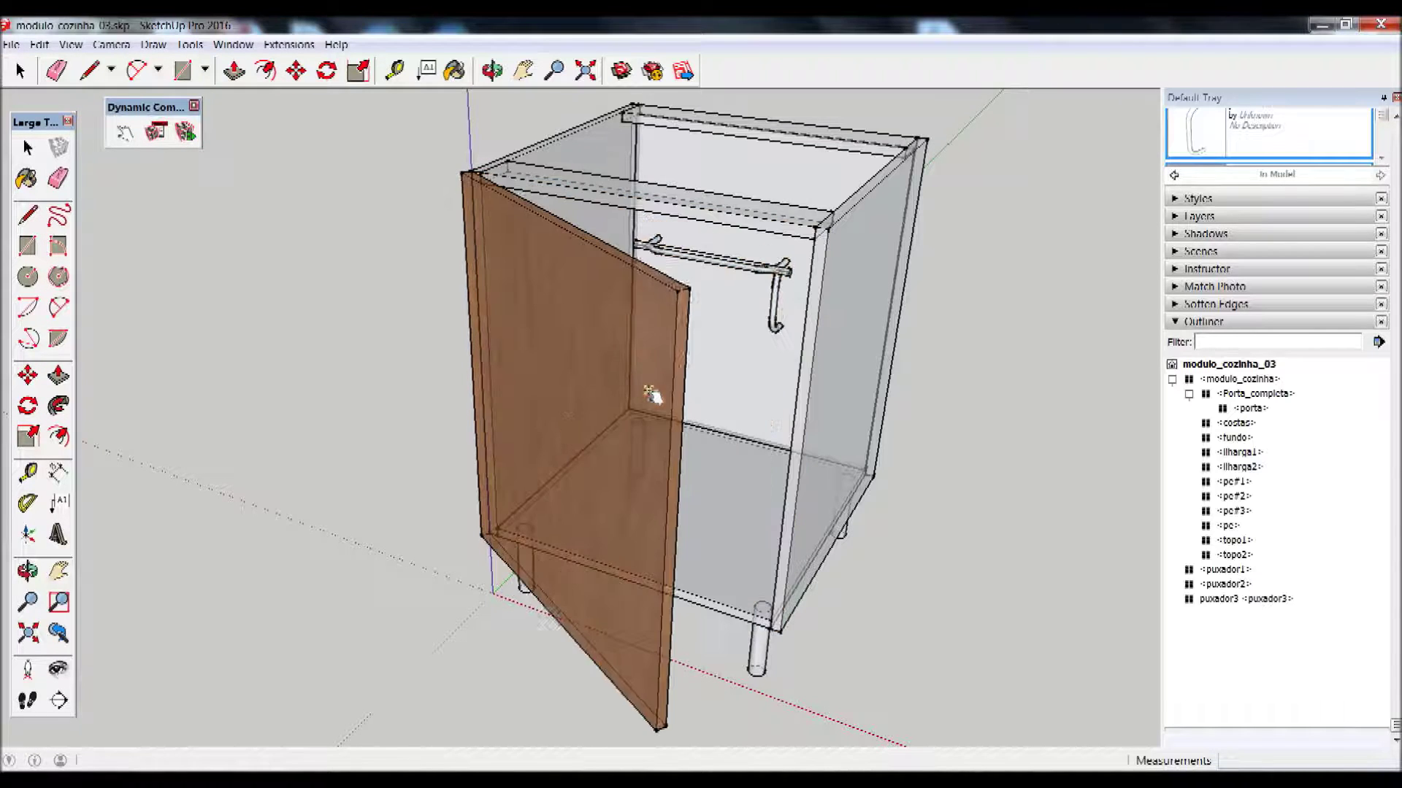
pyautogui.click(474, 484)
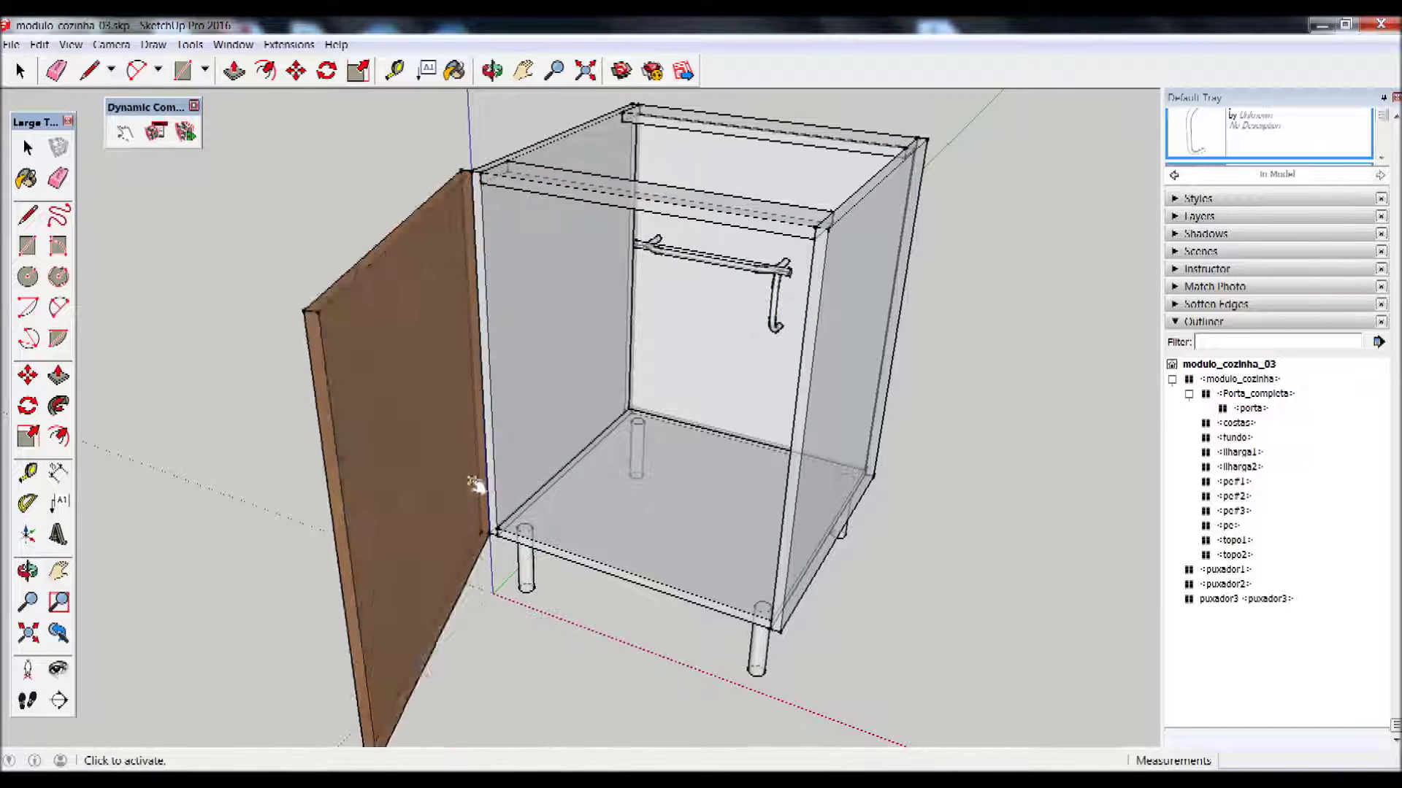
pyautogui.click(438, 462)
pyautogui.click(485, 482)
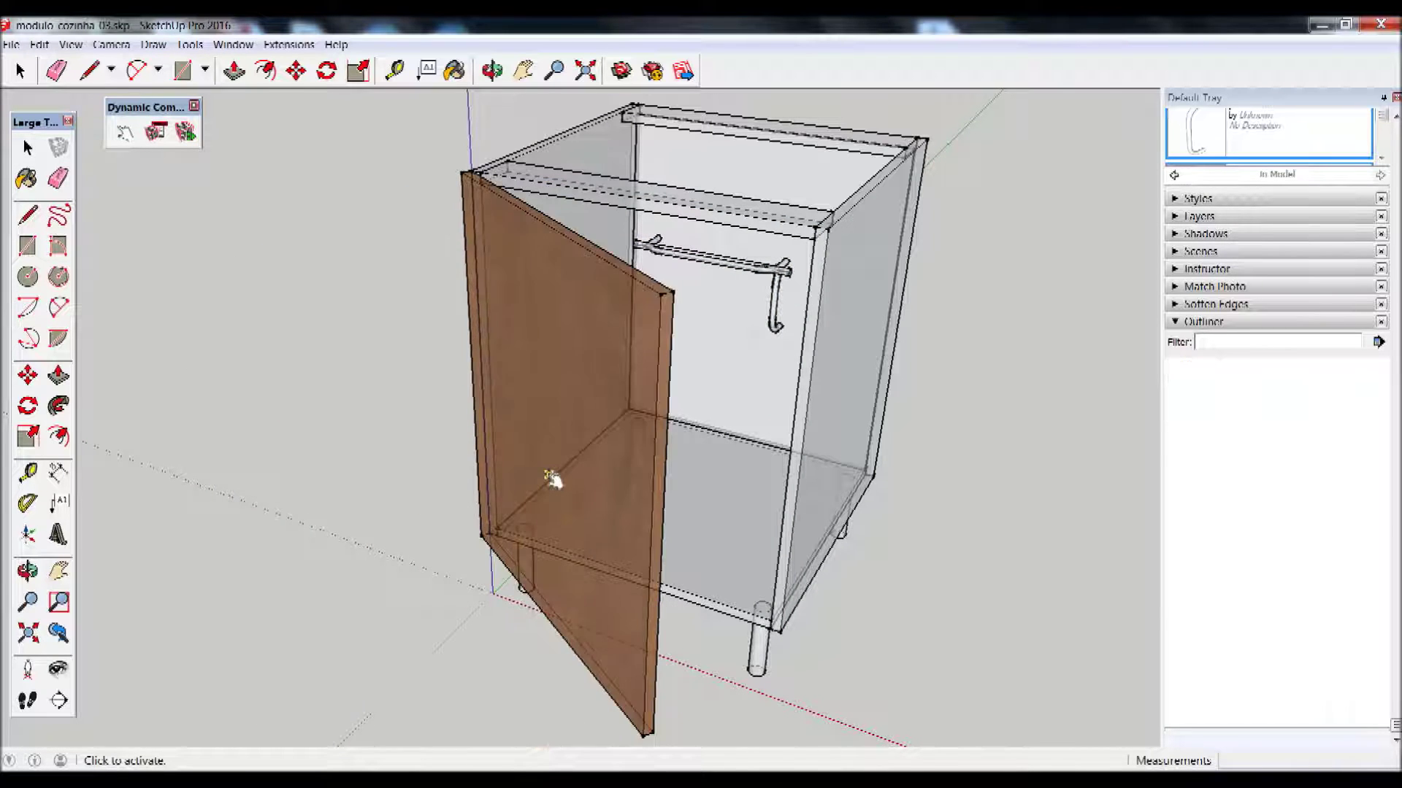
# Cycle the porta door panel's material until it is light yellow wood
pyautogui.click(1279, 398)
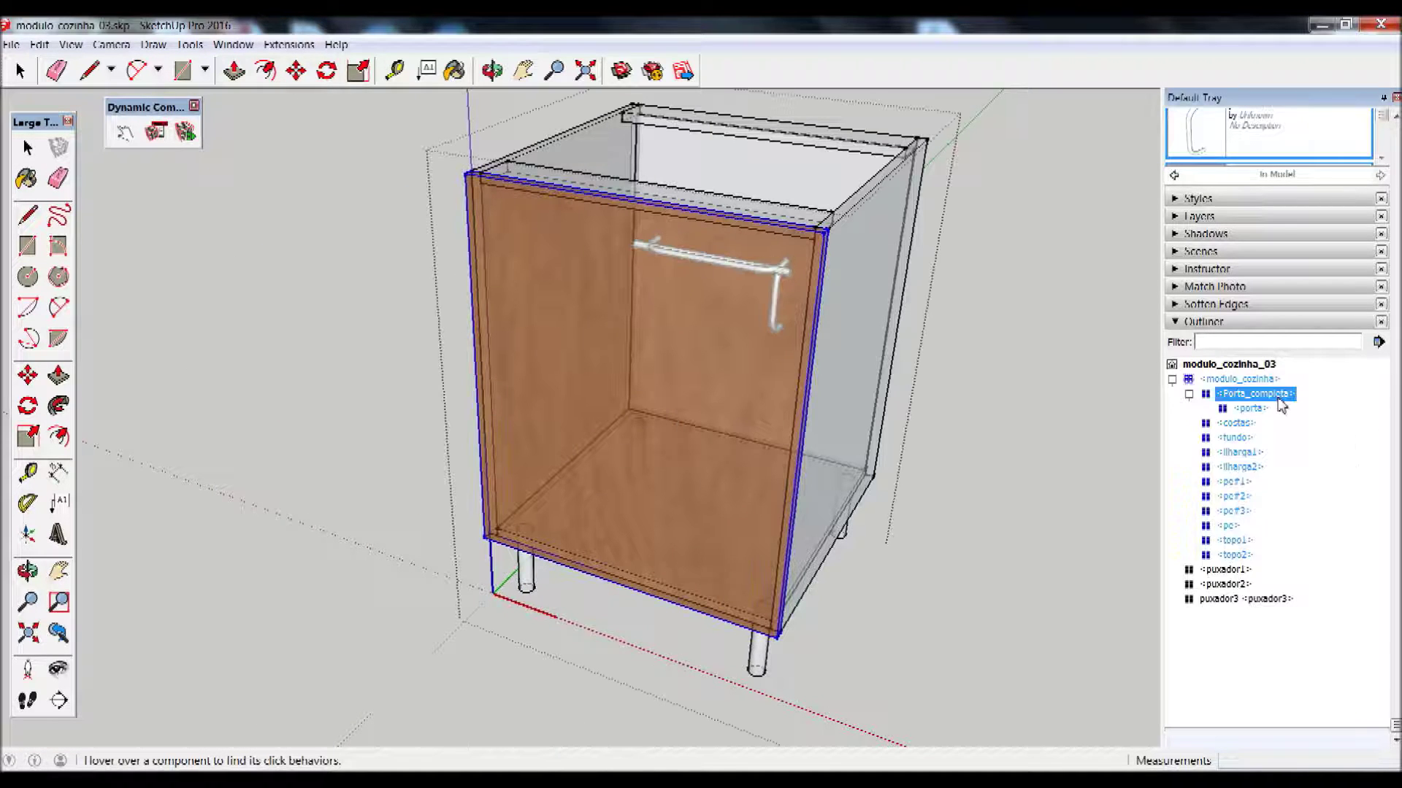
pyautogui.click(1249, 408)
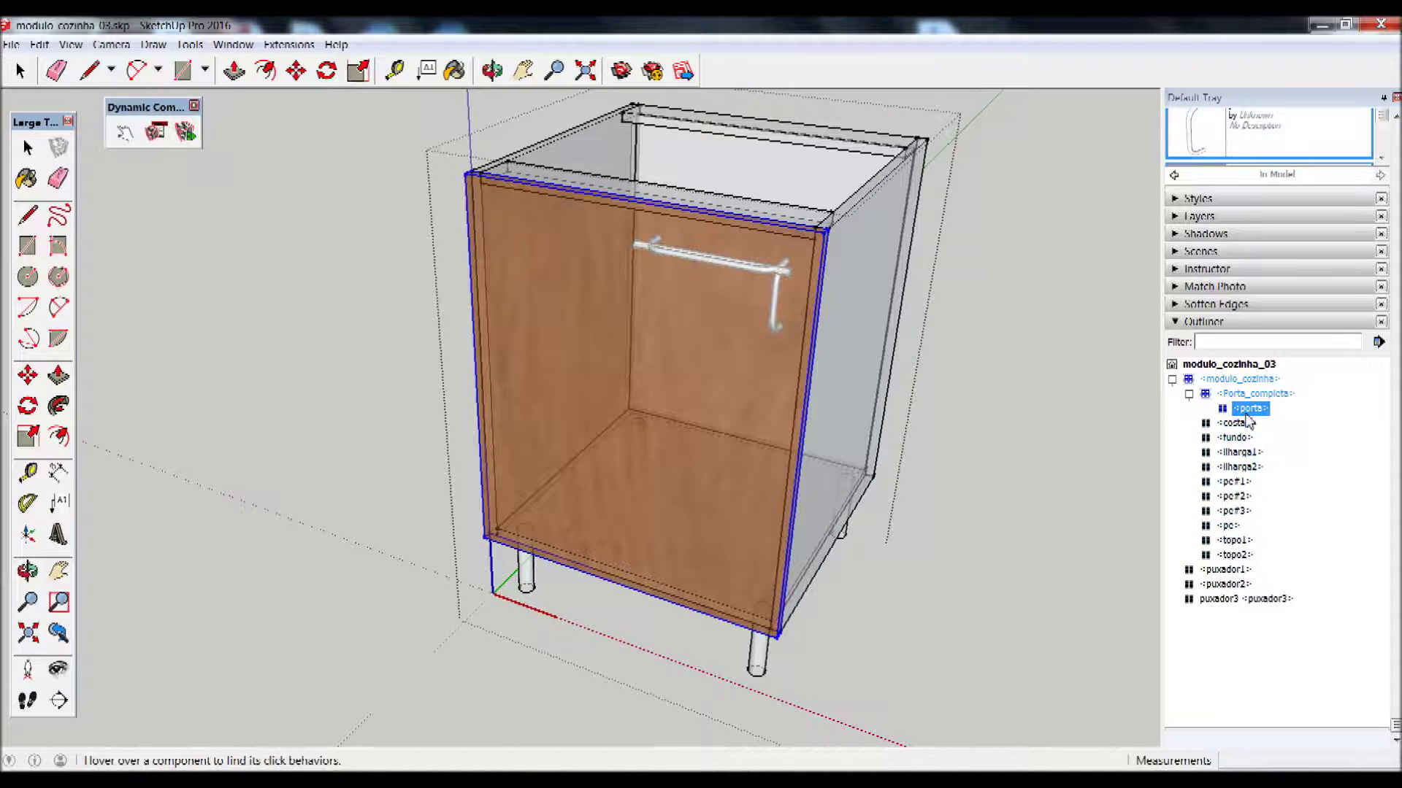
pyautogui.click(670, 394)
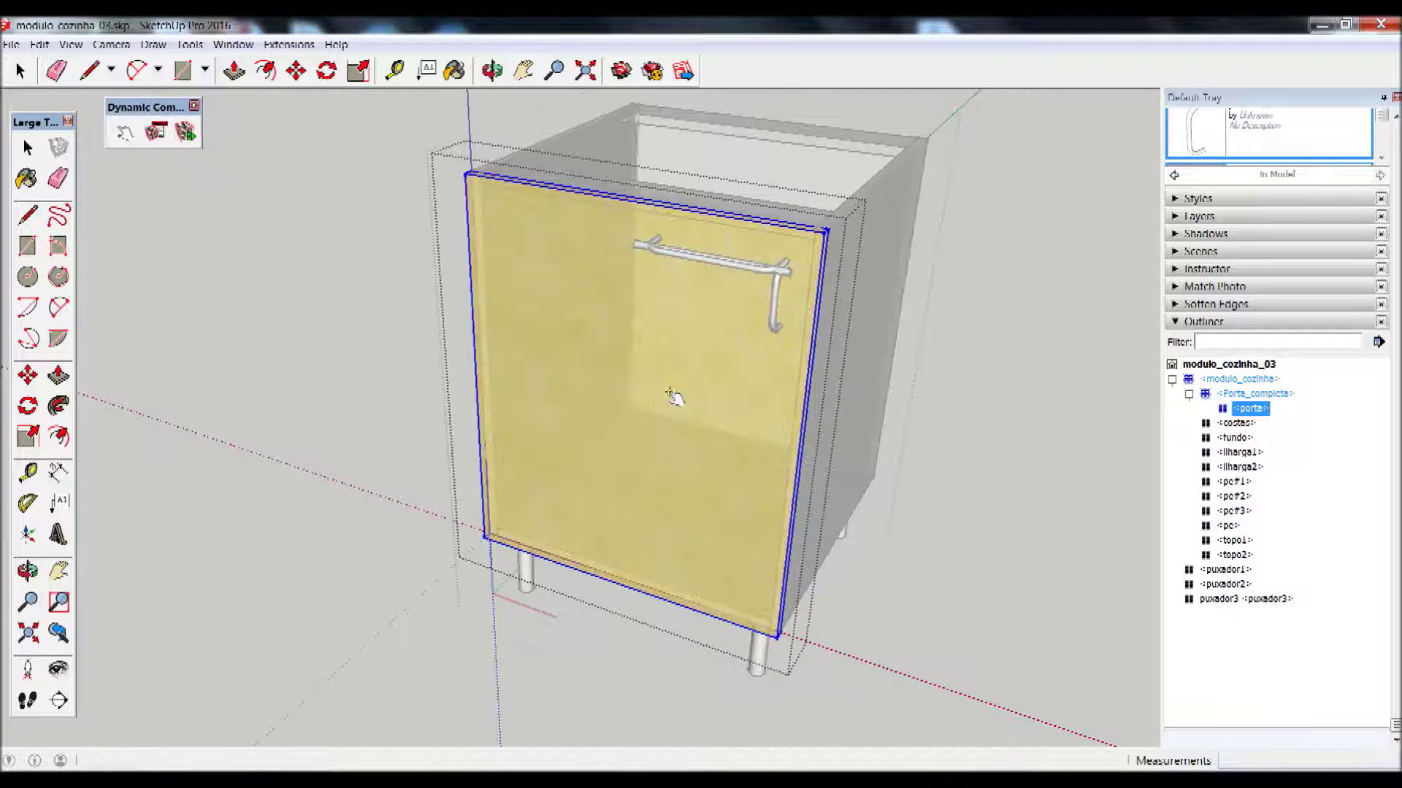
pyautogui.click(671, 395)
pyautogui.click(670, 394)
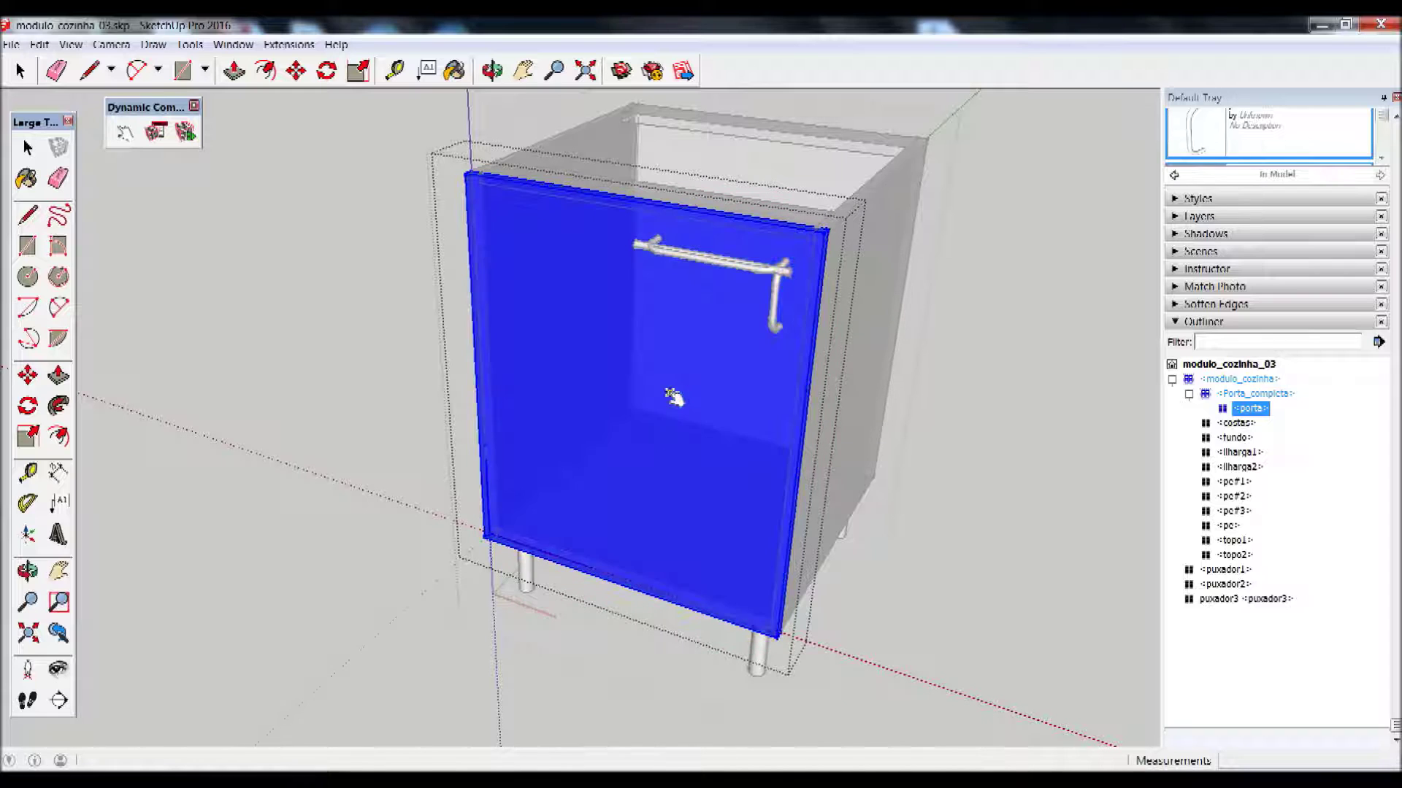
pyautogui.click(670, 395)
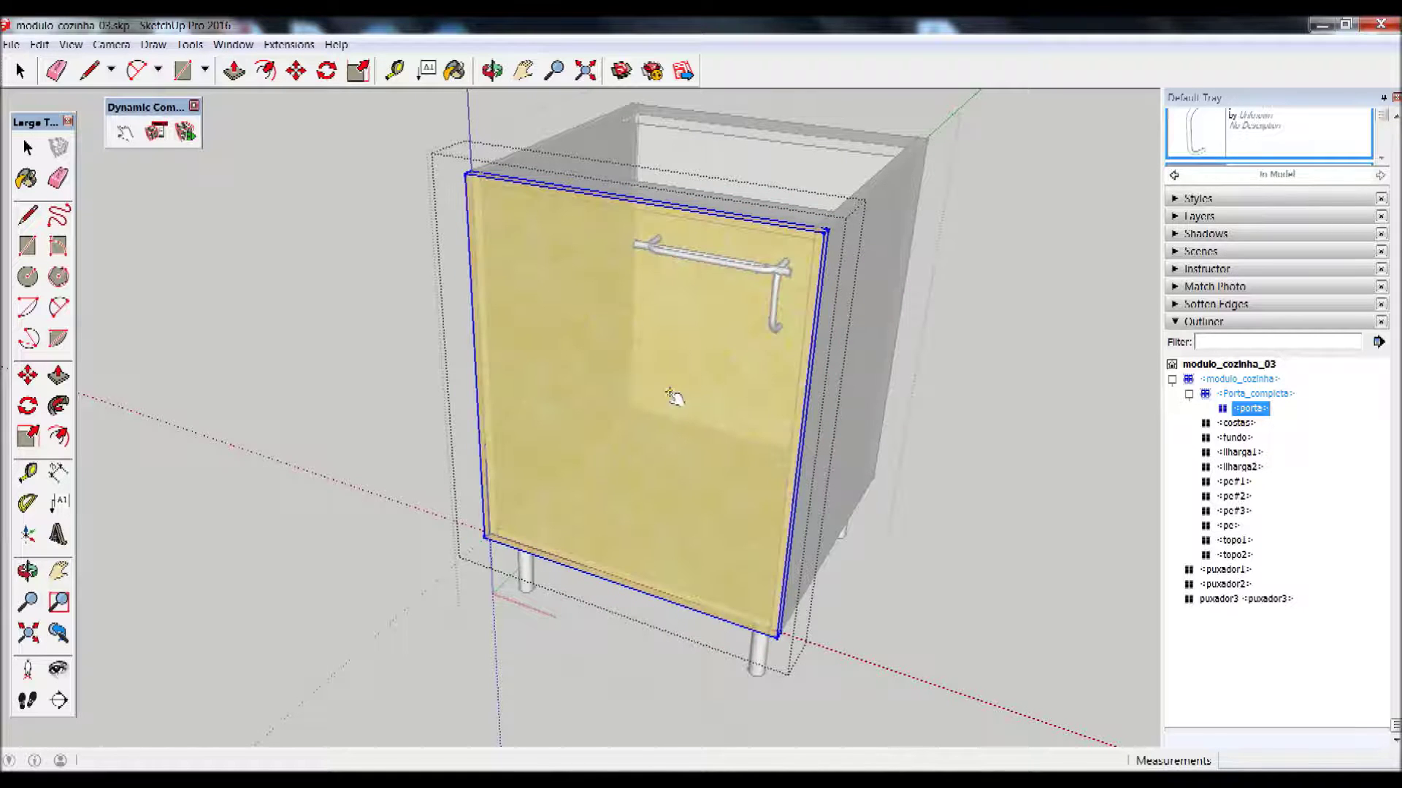
# Leave the door's editing context and select the whole modulo_cozinha cabinet
pyautogui.click(28, 148)
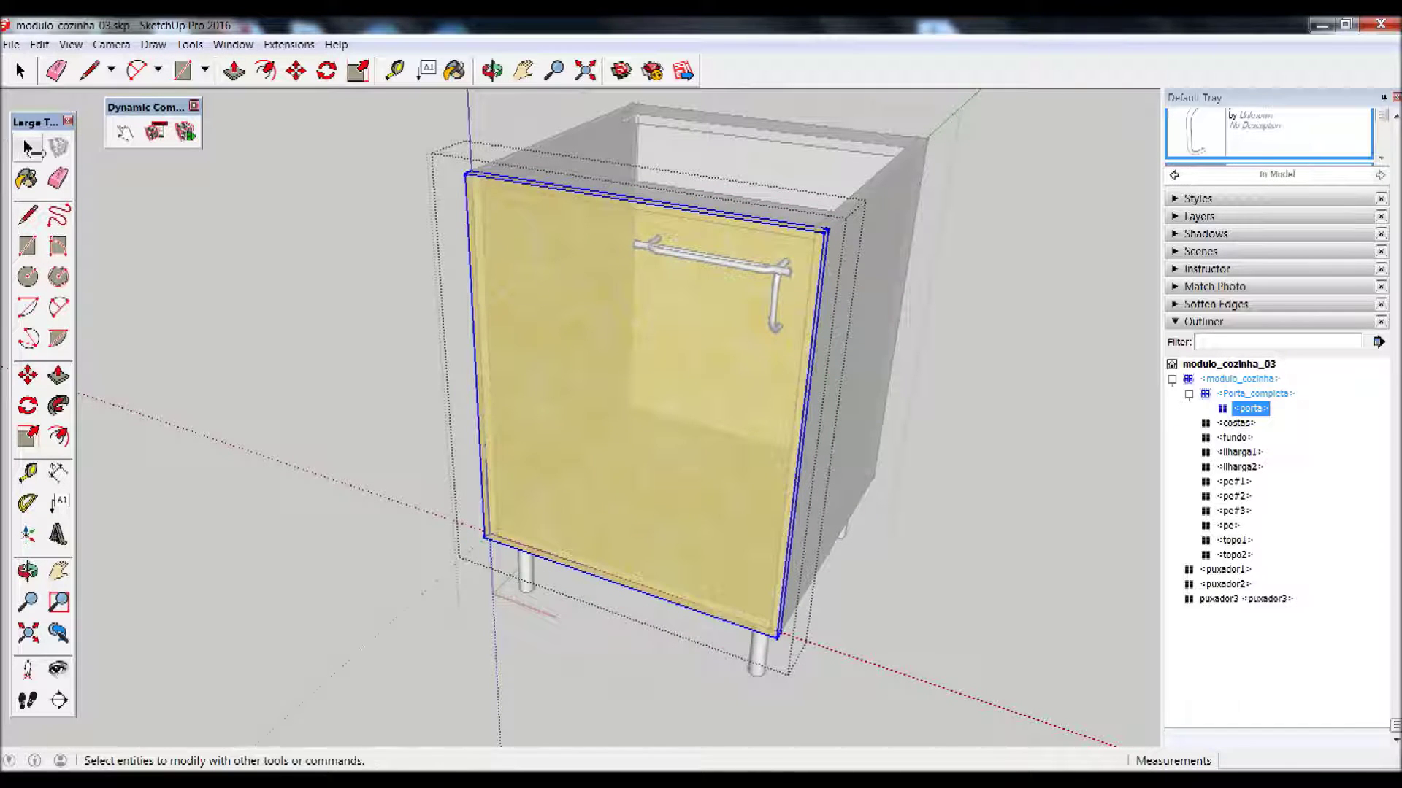
pyautogui.click(27, 148)
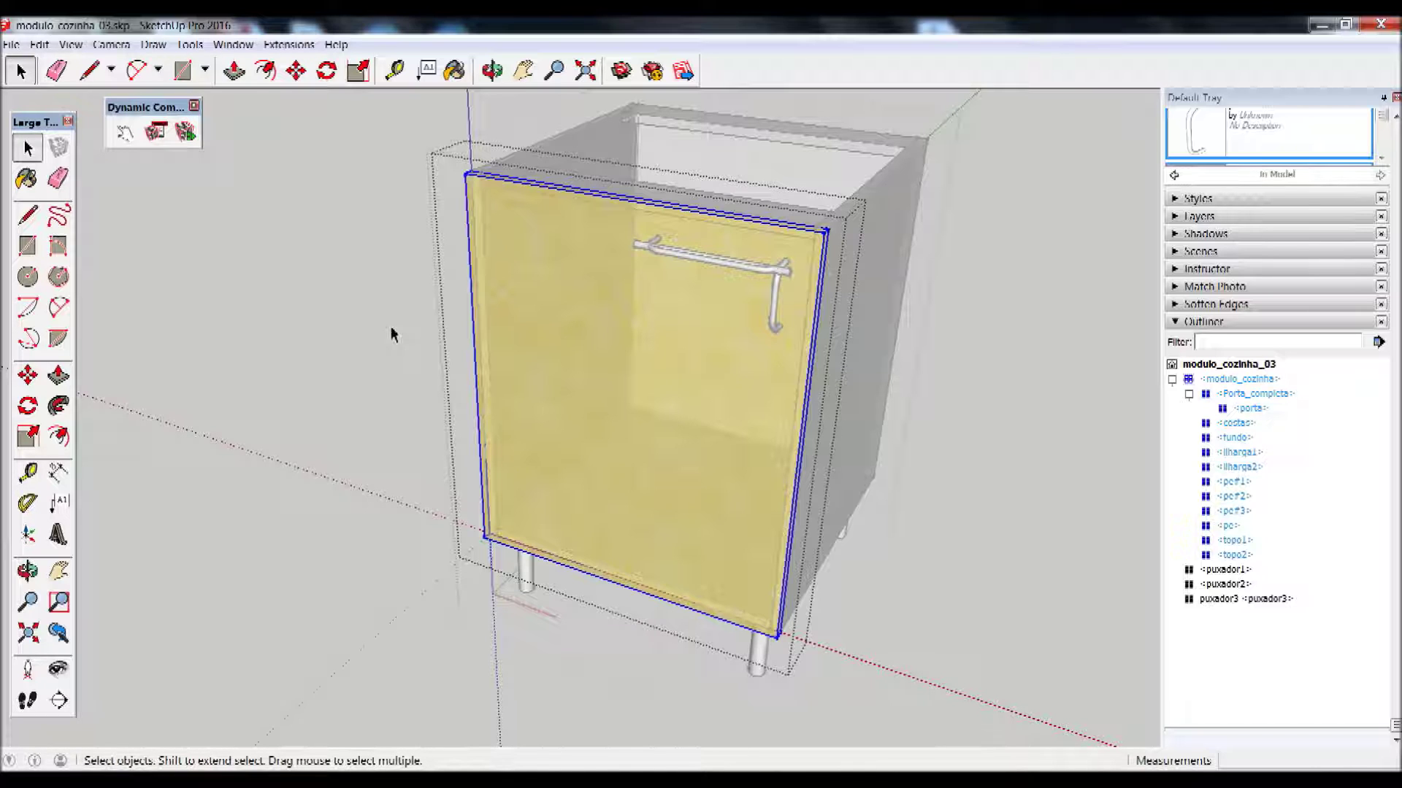
pyautogui.click(982, 214)
pyautogui.click(746, 366)
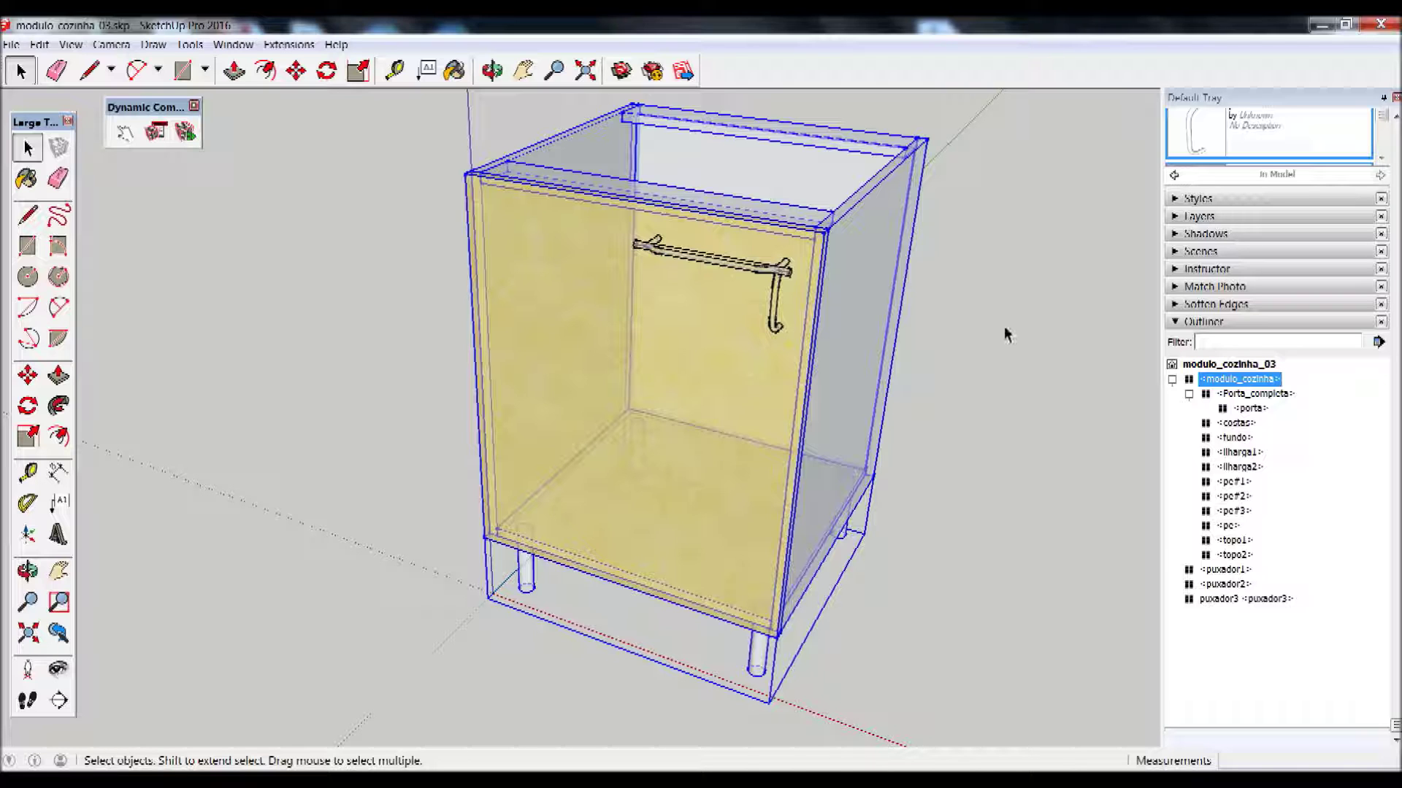
# Inspect handles puxador1, puxador2 and puxador3 in the Outliner, then clear the selection
pyautogui.click(1218, 584)
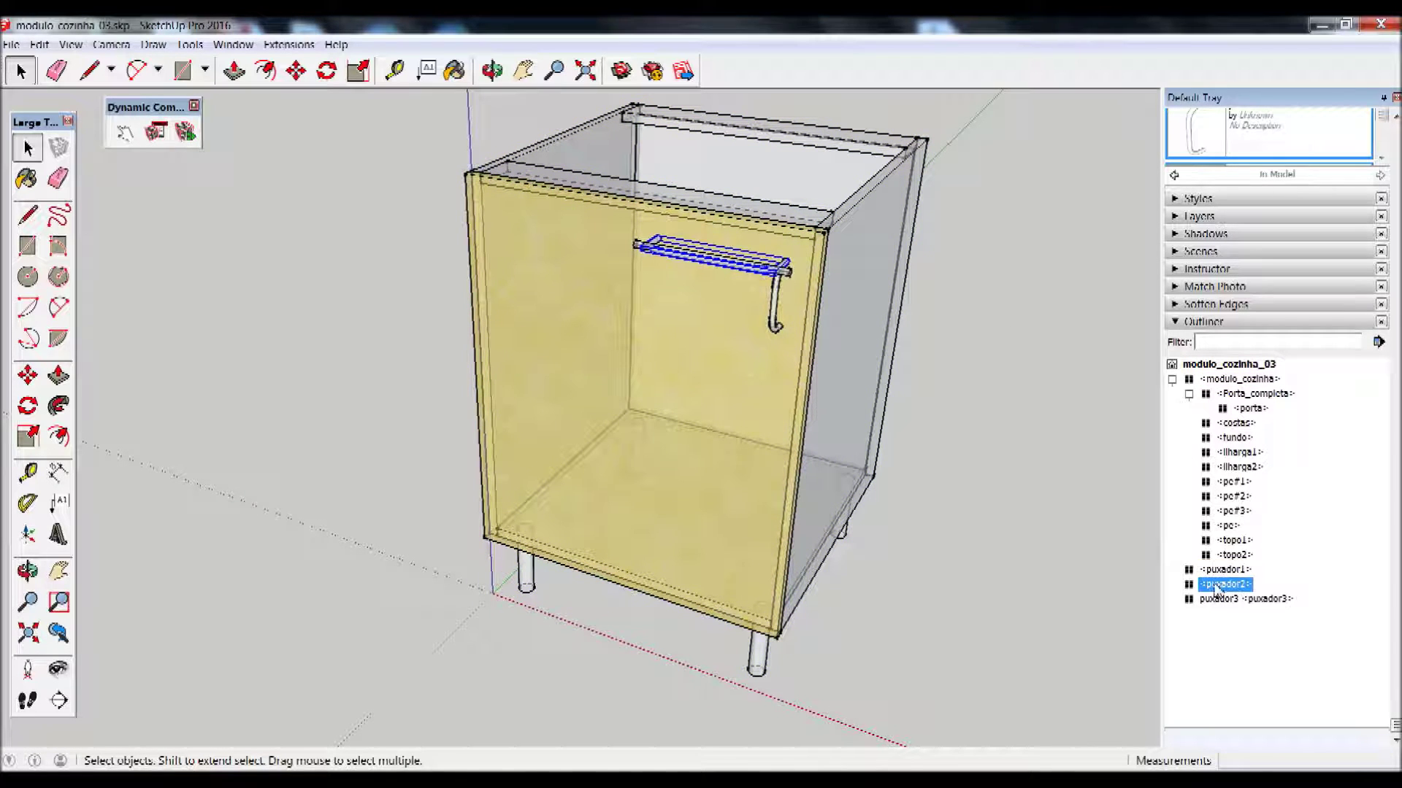
pyautogui.click(1221, 600)
pyautogui.click(1230, 570)
pyautogui.click(1230, 600)
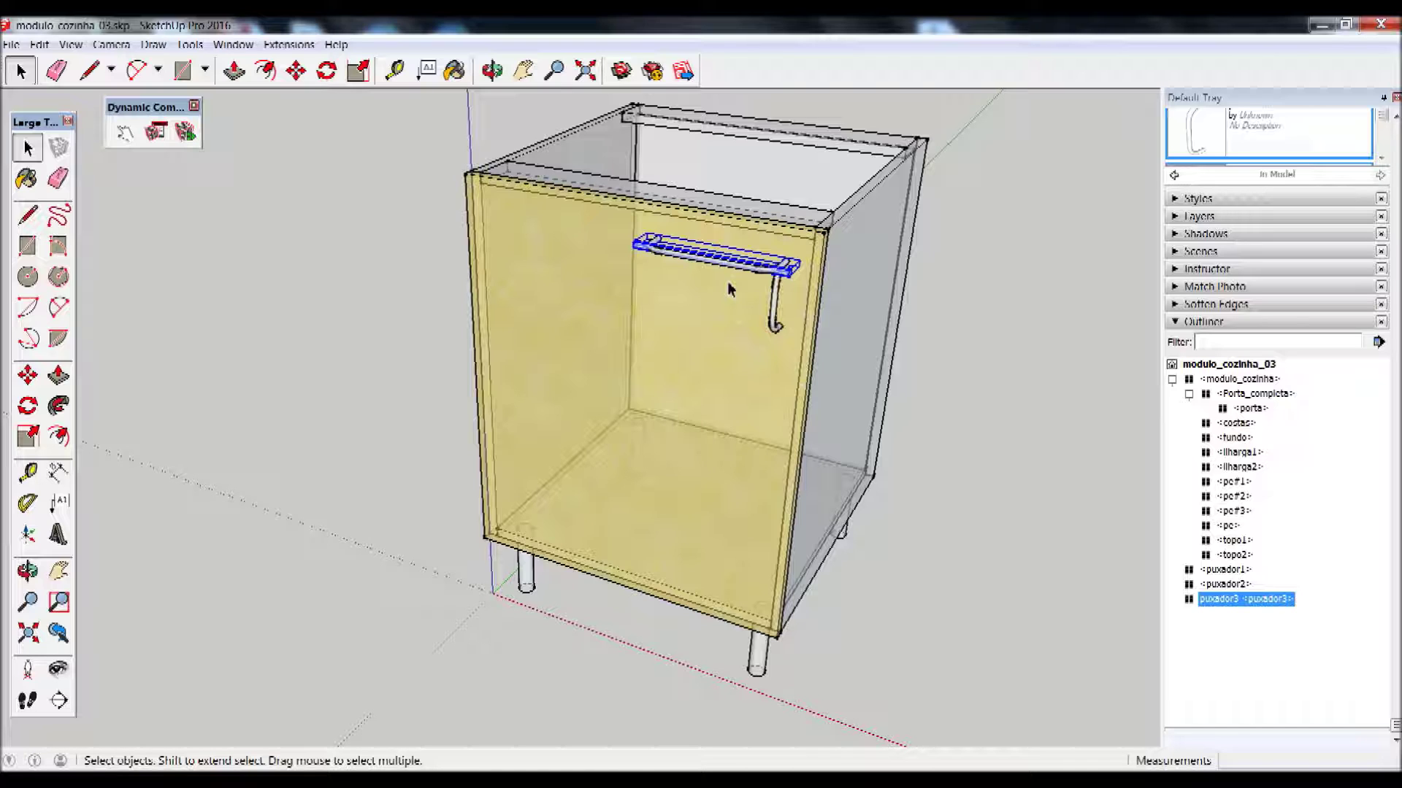
pyautogui.click(1230, 381)
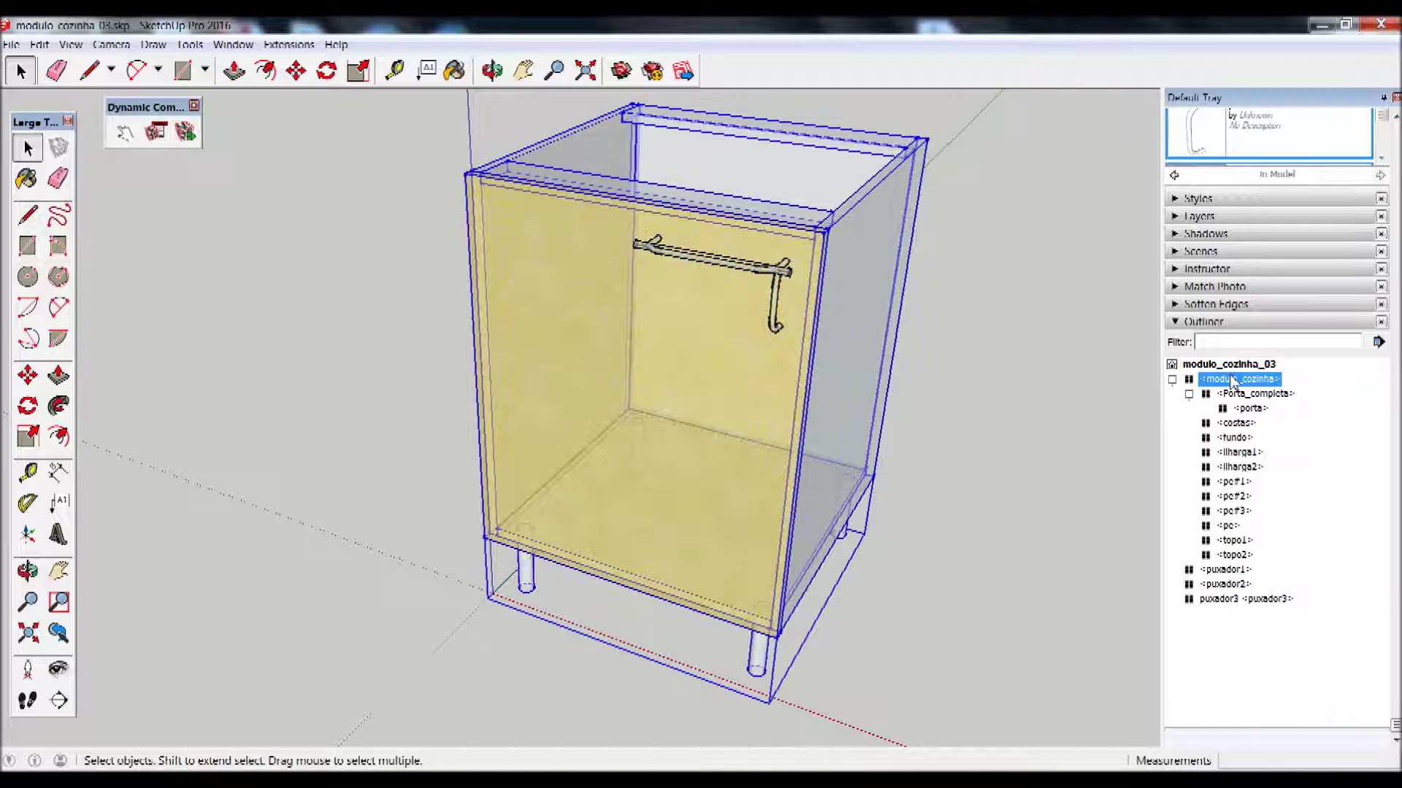
pyautogui.click(1087, 398)
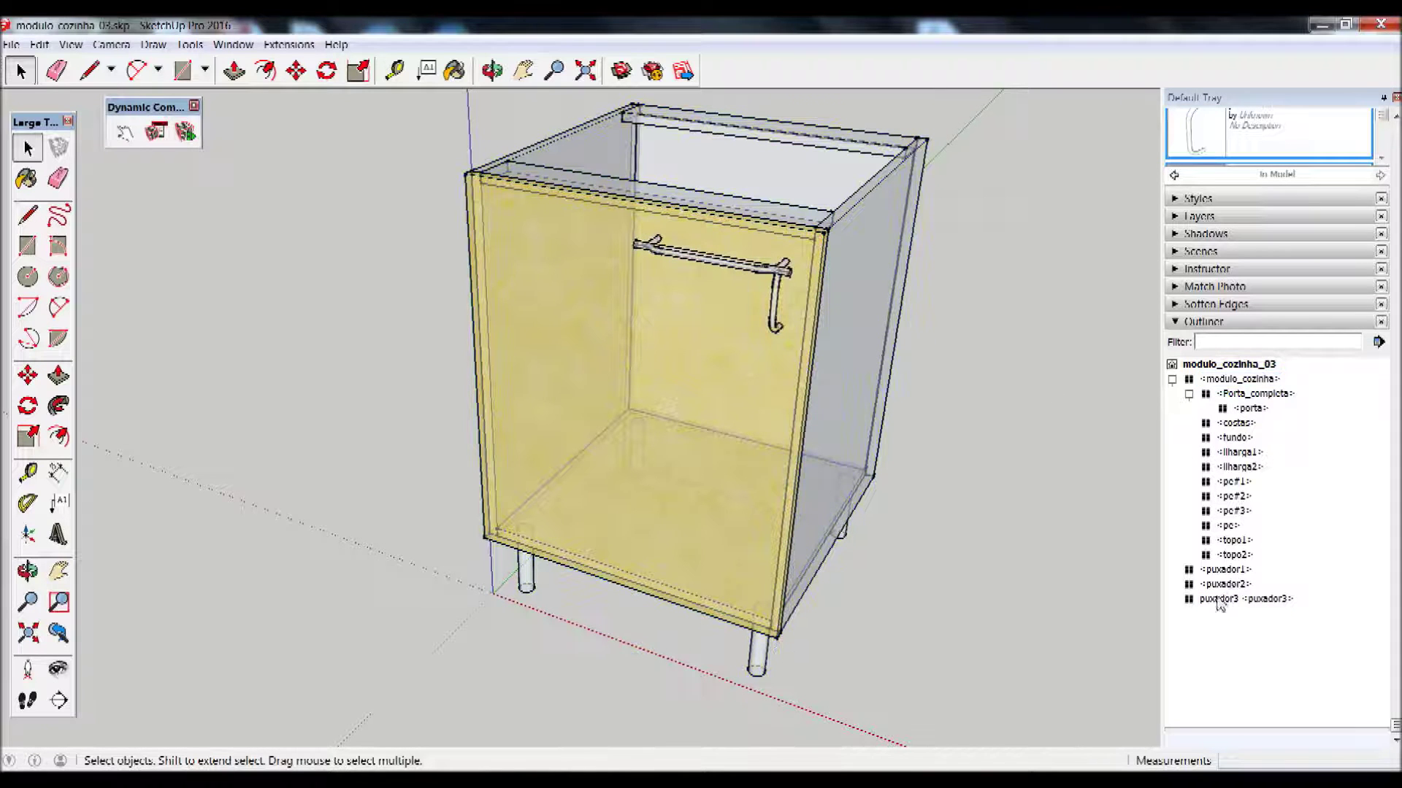
# Drag puxador1, puxador3 and puxador2 into modulo_cozinha in the Outliner
pyautogui.click(1227, 571)
pyautogui.moveTo(1227, 577)
pyautogui.mouseDown()
pyautogui.moveTo(1228, 378)
pyautogui.moveTo(1267, 391)
pyautogui.mouseUp()
pyautogui.click(1232, 601)
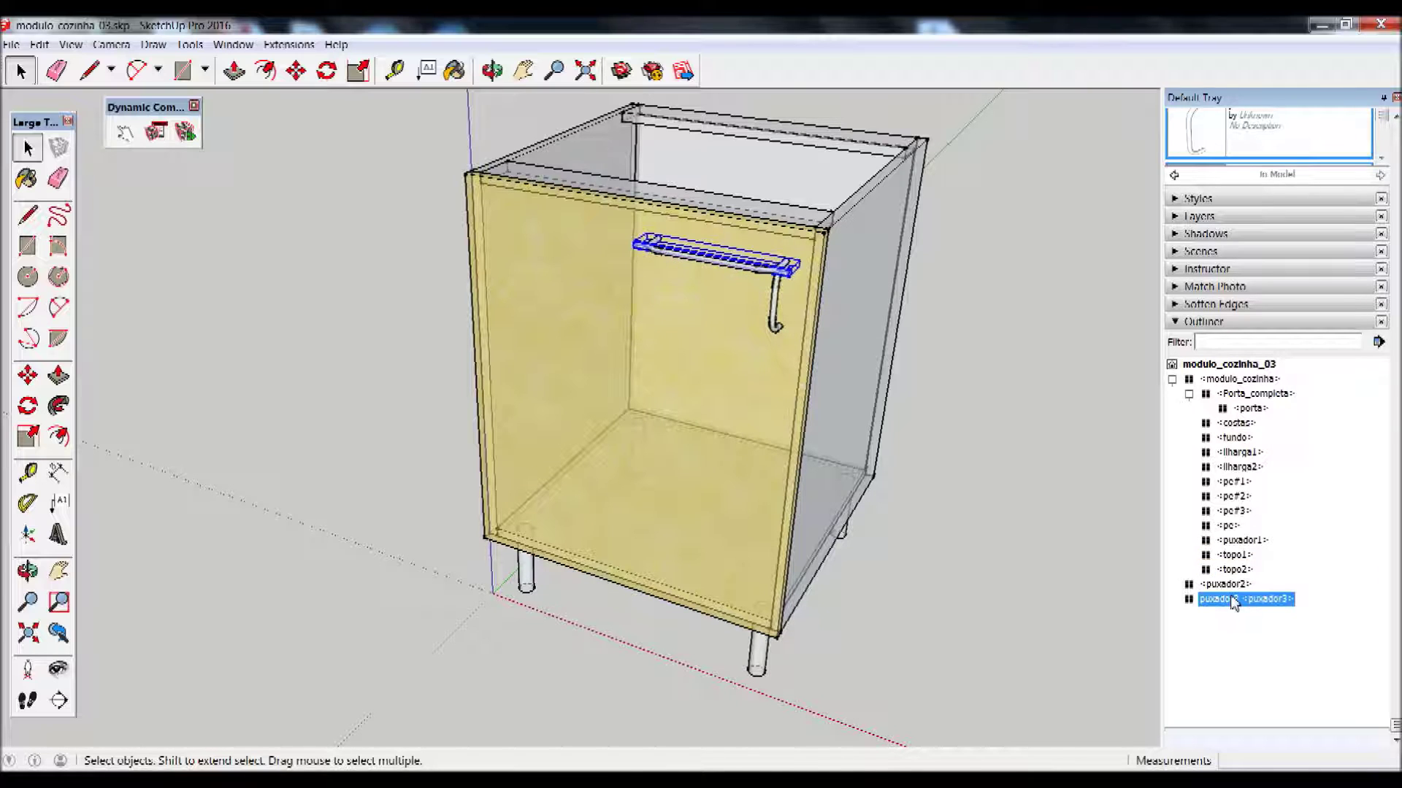
pyautogui.moveTo(1236, 600); pyautogui.dragTo(1217, 389)
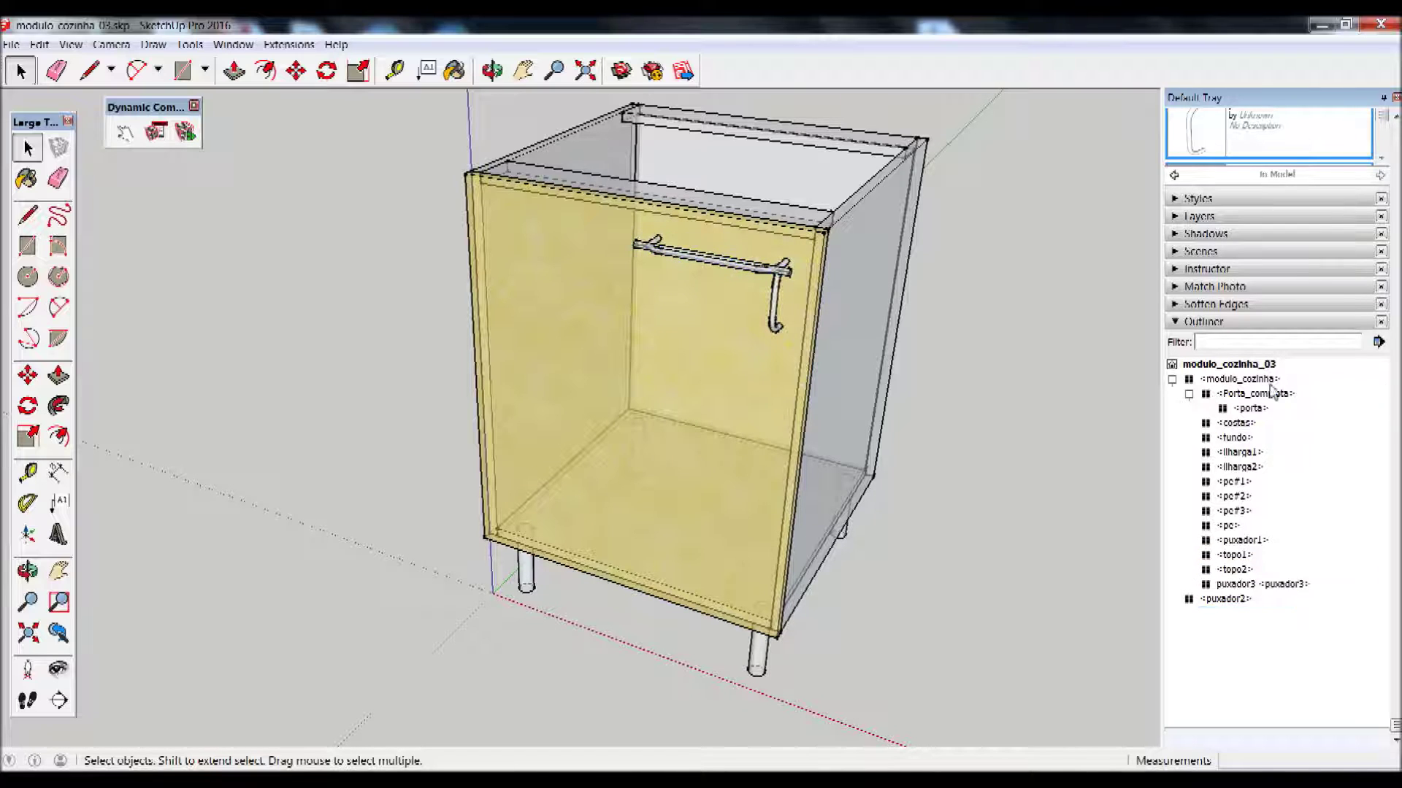
pyautogui.click(1229, 603)
pyautogui.moveTo(1241, 606); pyautogui.dragTo(1241, 386)
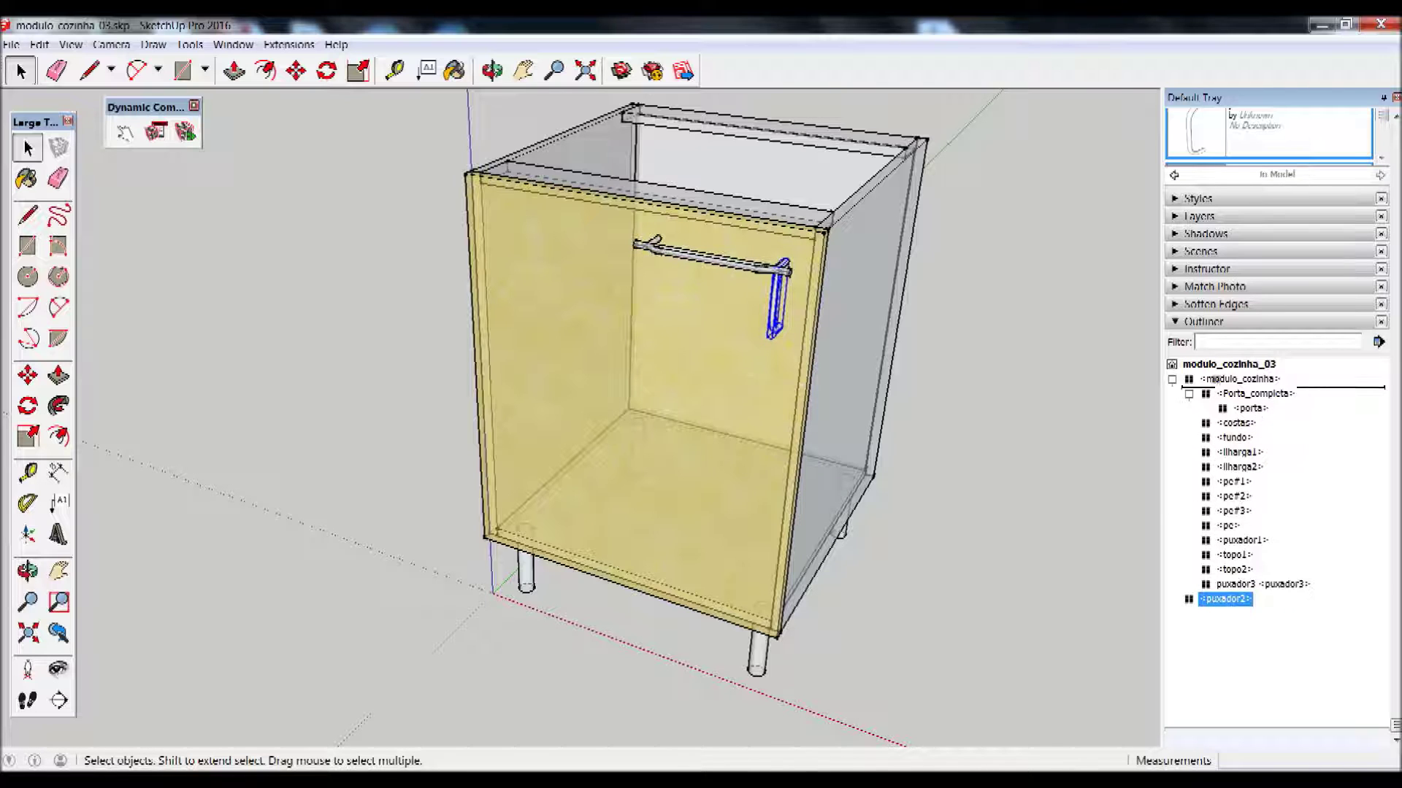
pyautogui.click(125, 132)
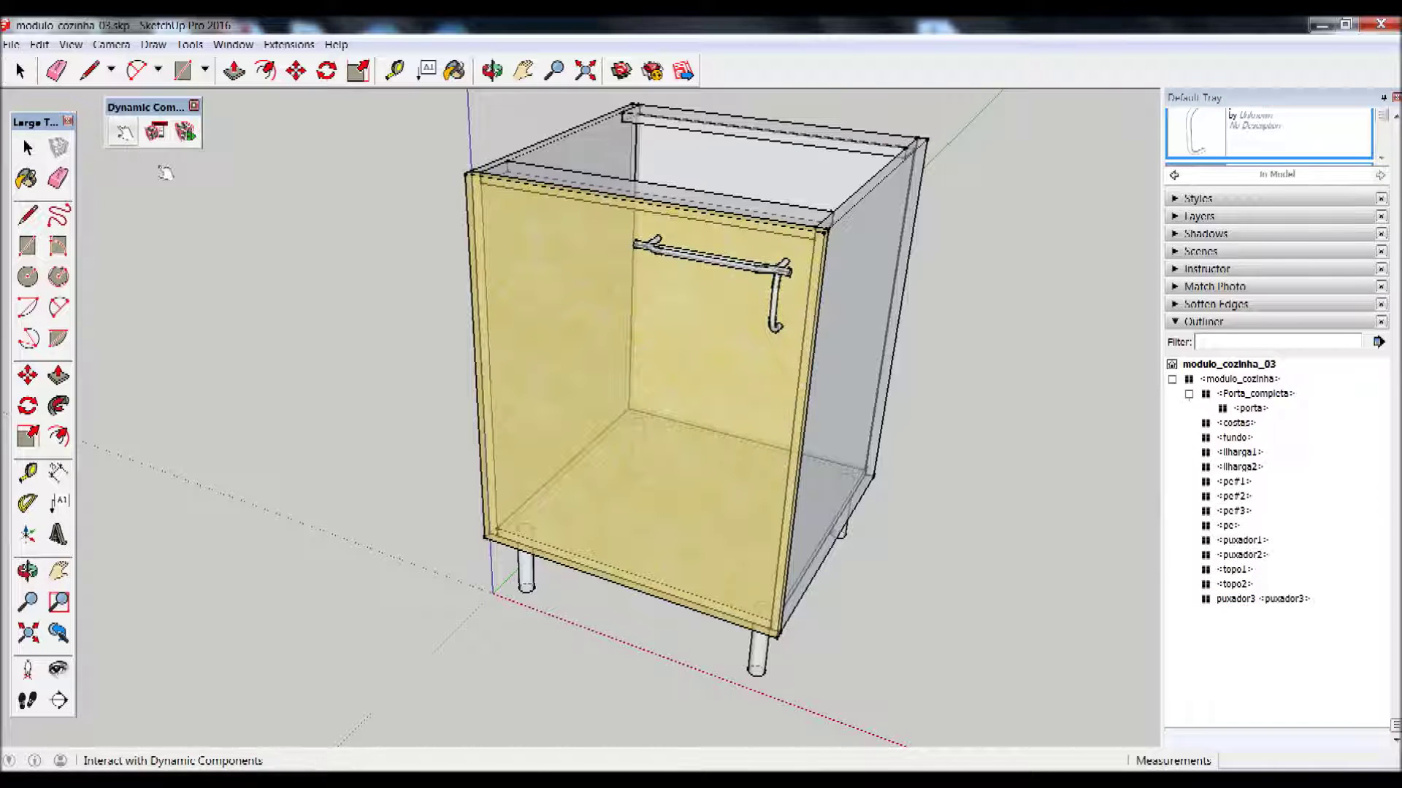
# Swing the cabinet door open and closed again with the Interact tool
pyautogui.click(616, 348)
pyautogui.click(557, 392)
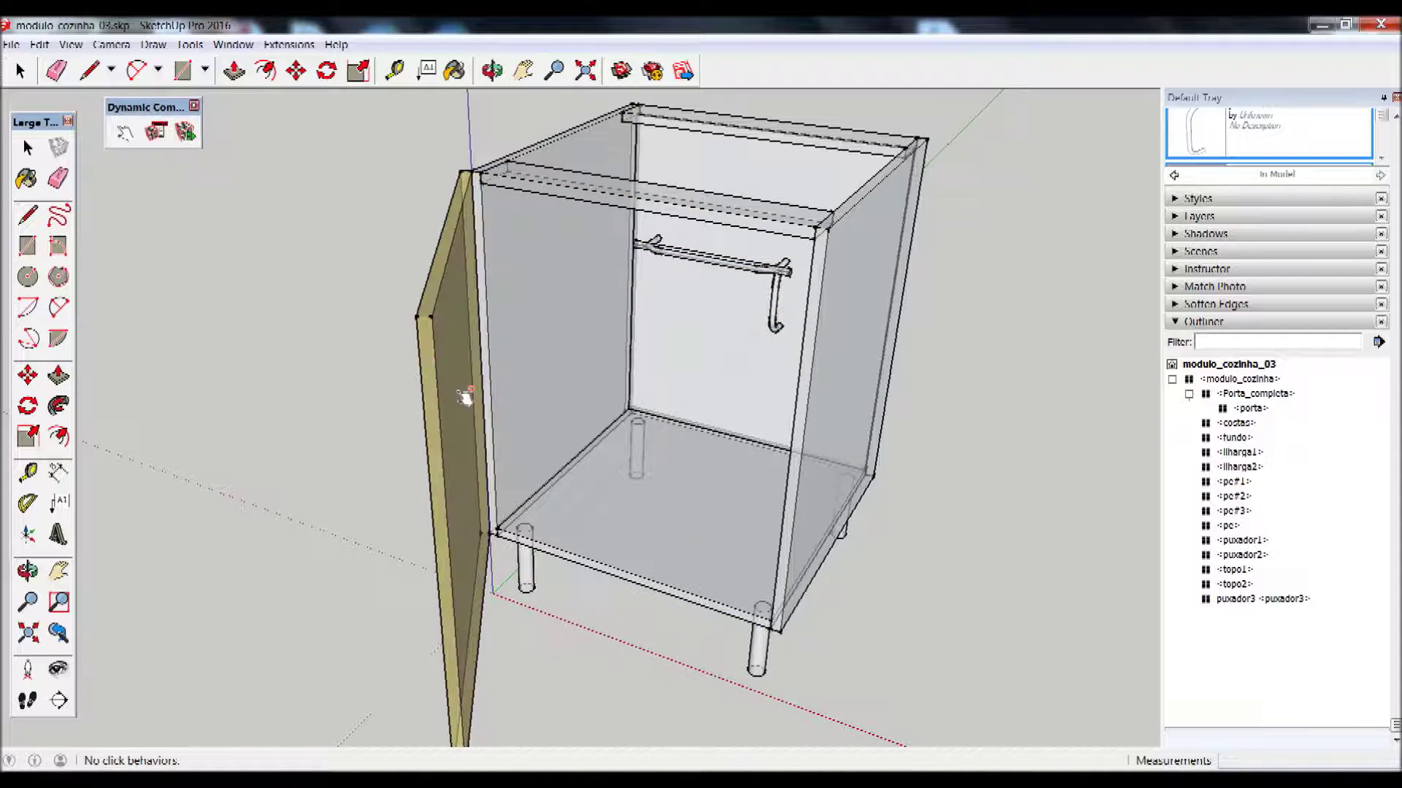
pyautogui.click(437, 397)
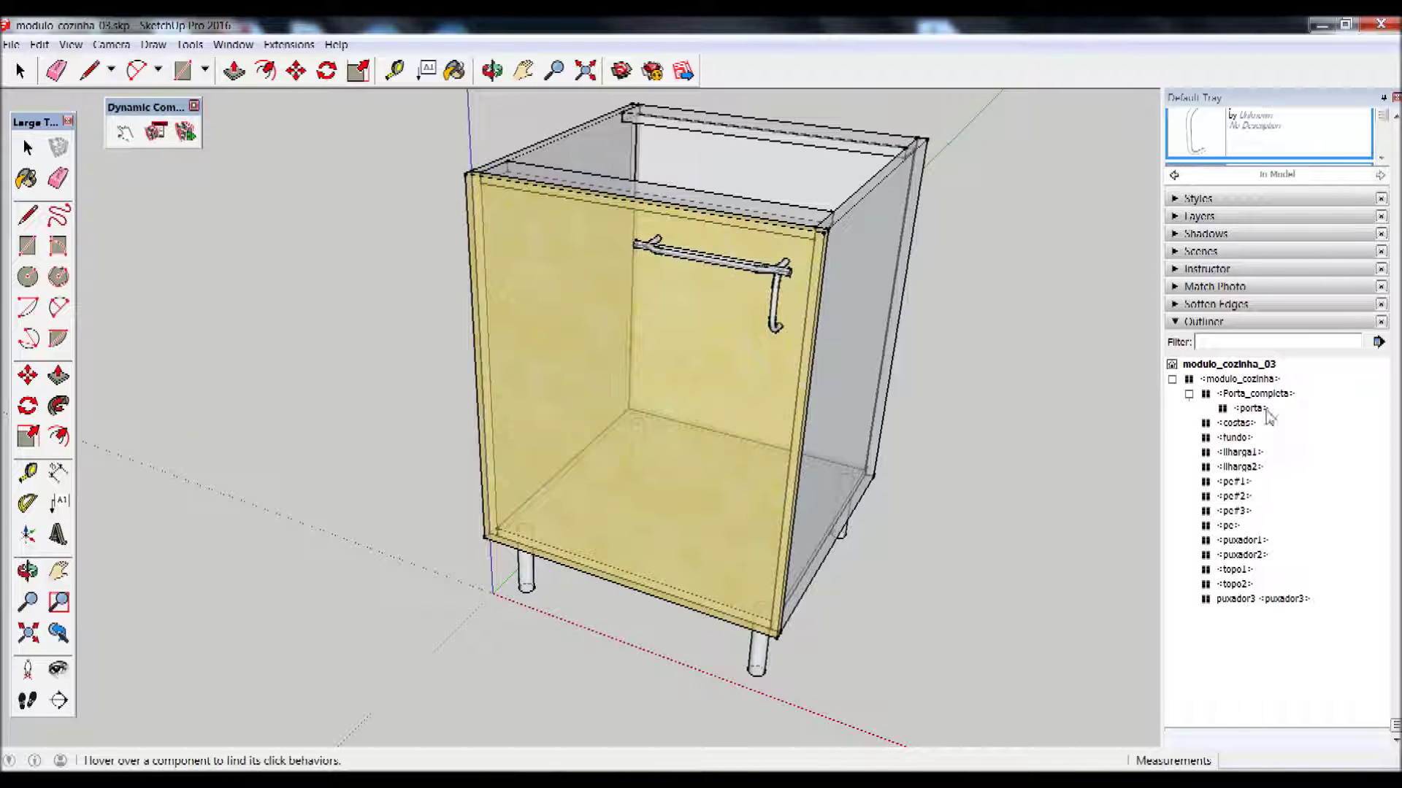
# Nest puxador1, puxador2 and puxador3 inside the Porta_completa door group
pyautogui.click(1239, 601)
pyautogui.click(1245, 541)
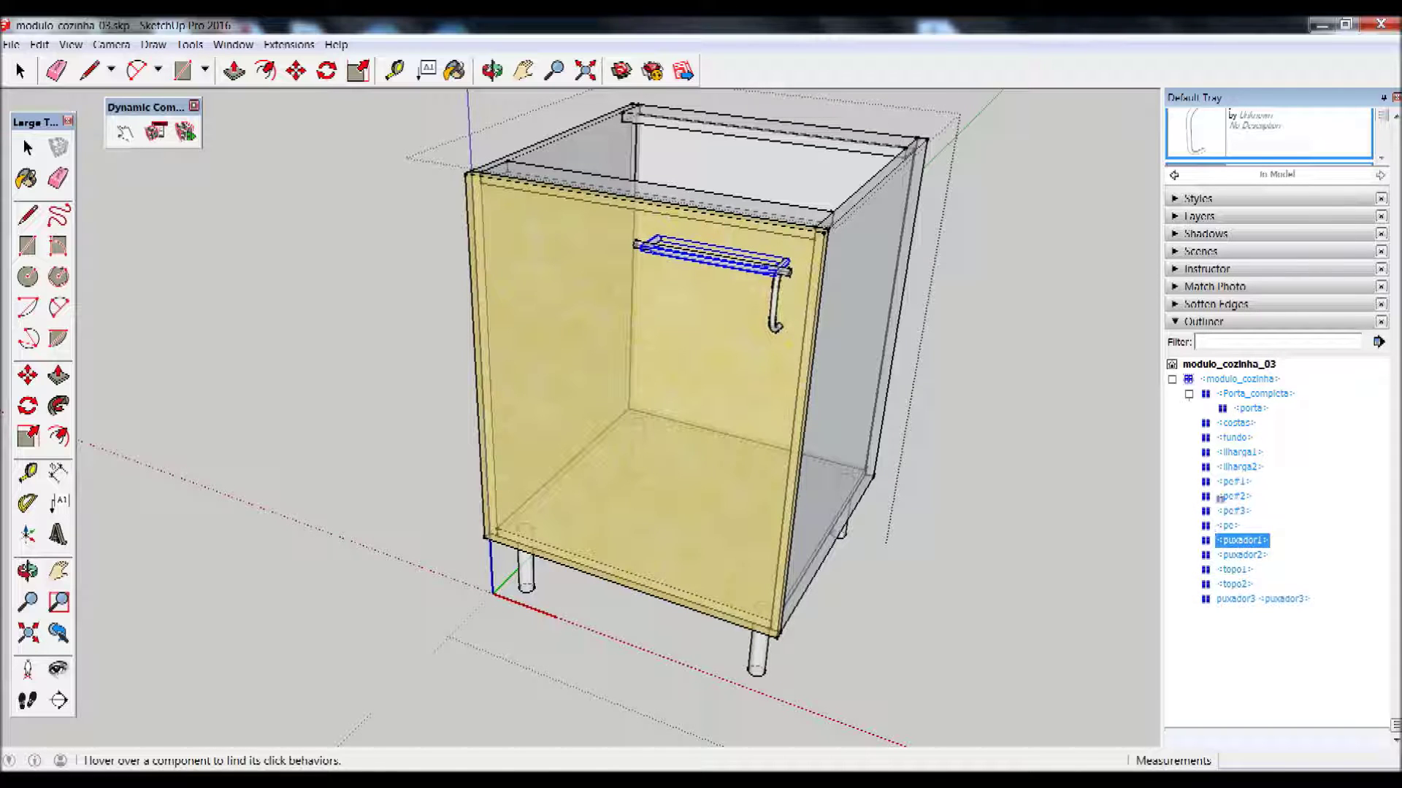
pyautogui.moveTo(1241, 540); pyautogui.dragTo(1270, 405)
pyautogui.click(1233, 556)
pyautogui.moveTo(1242, 561); pyautogui.dragTo(1259, 423)
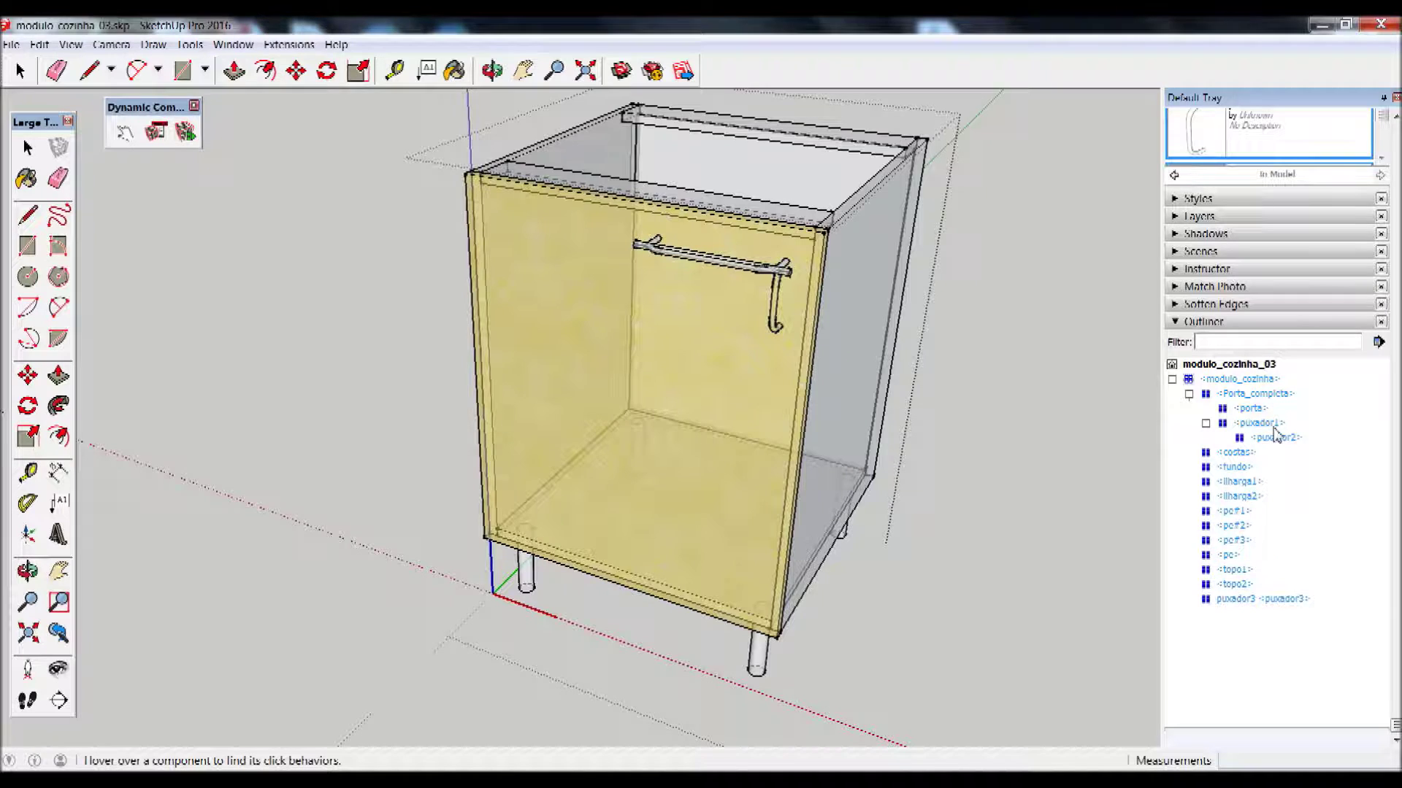
pyautogui.click(1278, 438)
pyautogui.moveTo(1278, 438); pyautogui.dragTo(1239, 400)
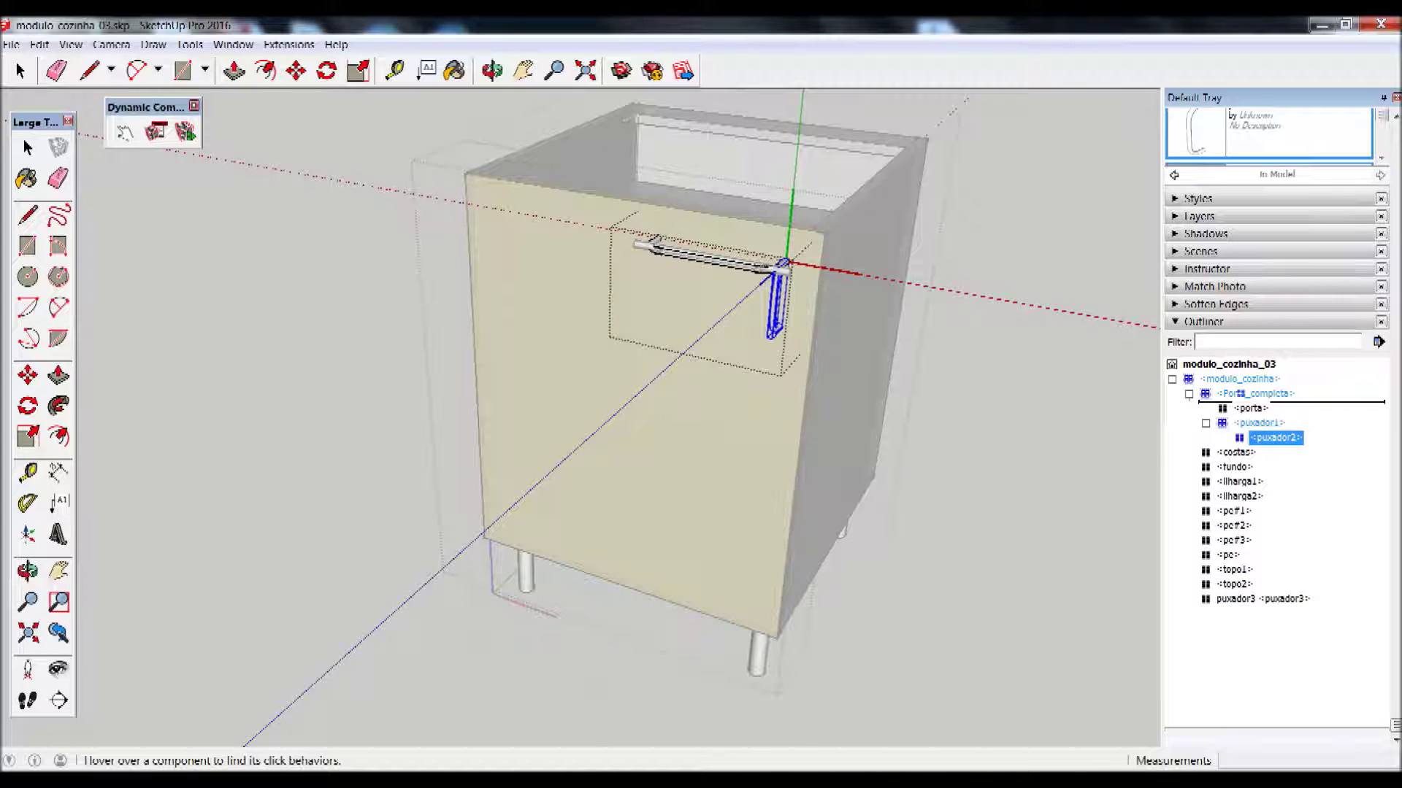
pyautogui.click(1235, 603)
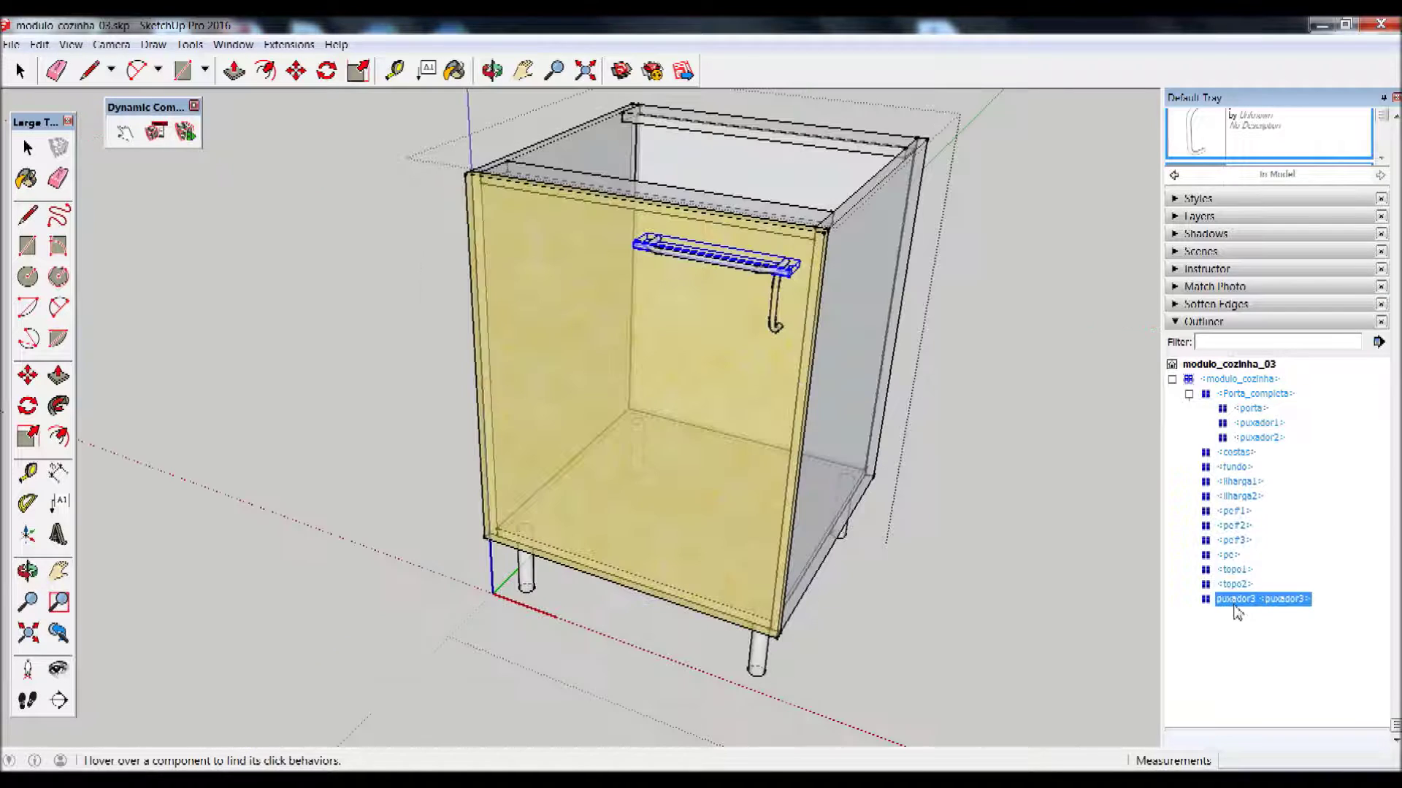
pyautogui.moveTo(1235, 606); pyautogui.dragTo(1257, 460)
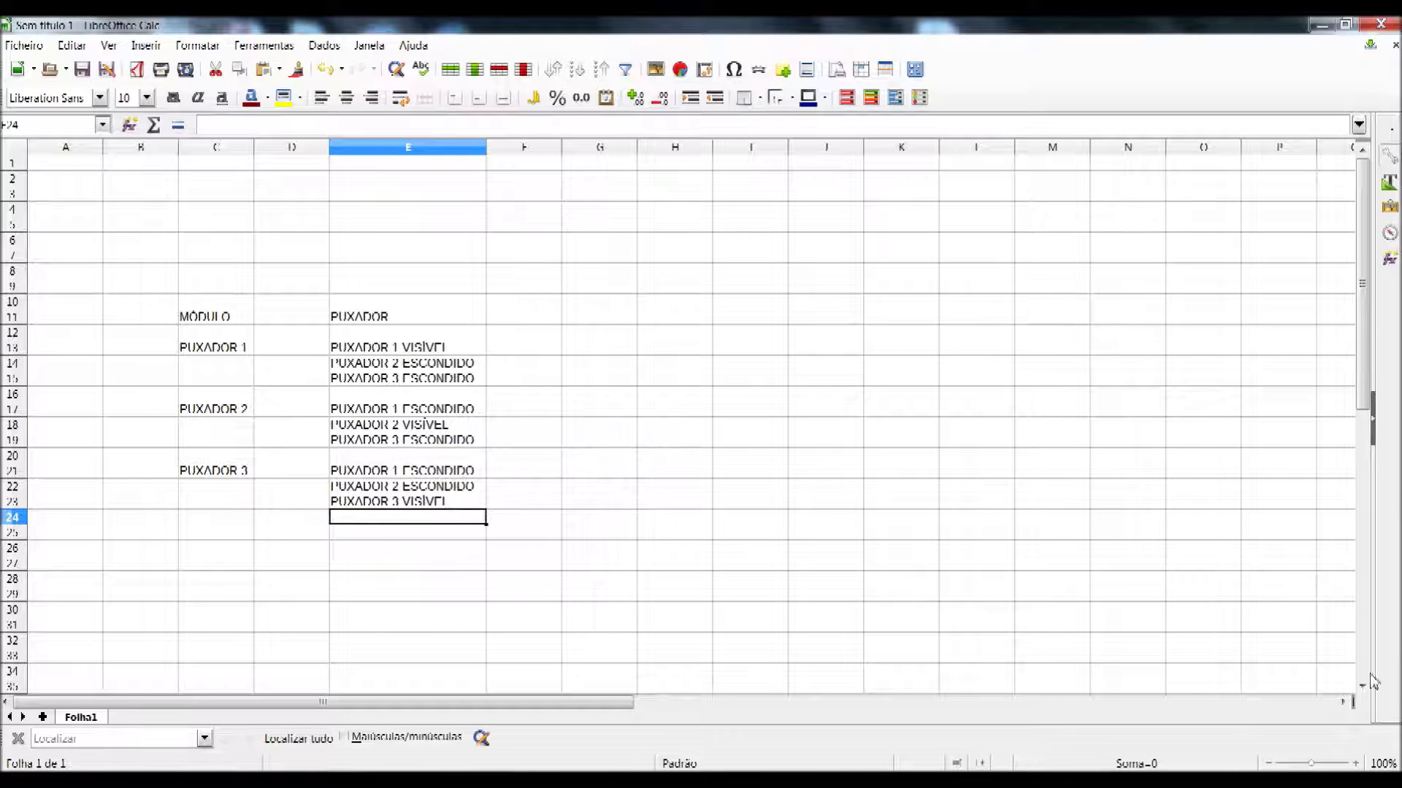
pyautogui.click(1331, 763)
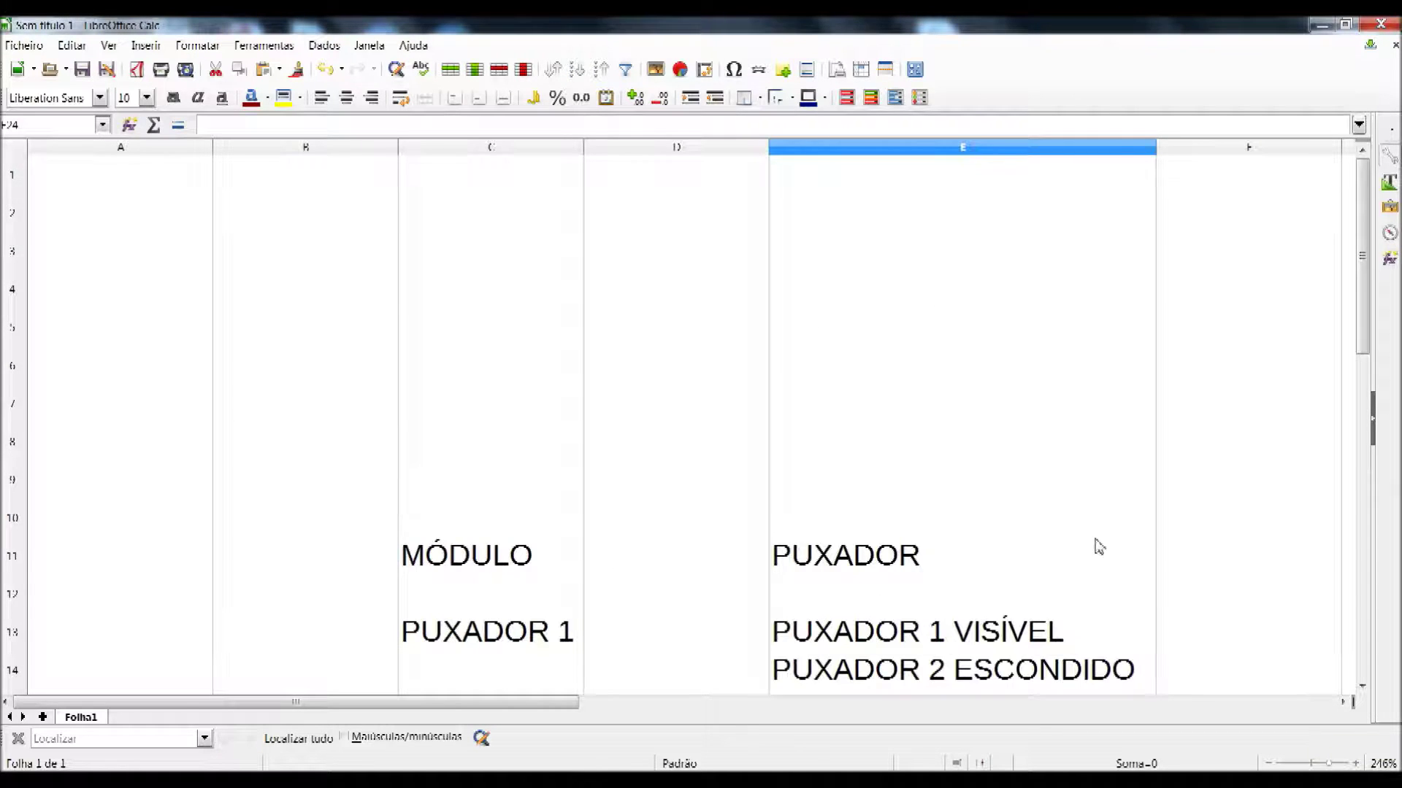
pyautogui.scroll(-4, 1095, 548)
pyautogui.scroll(1, 1095, 548)
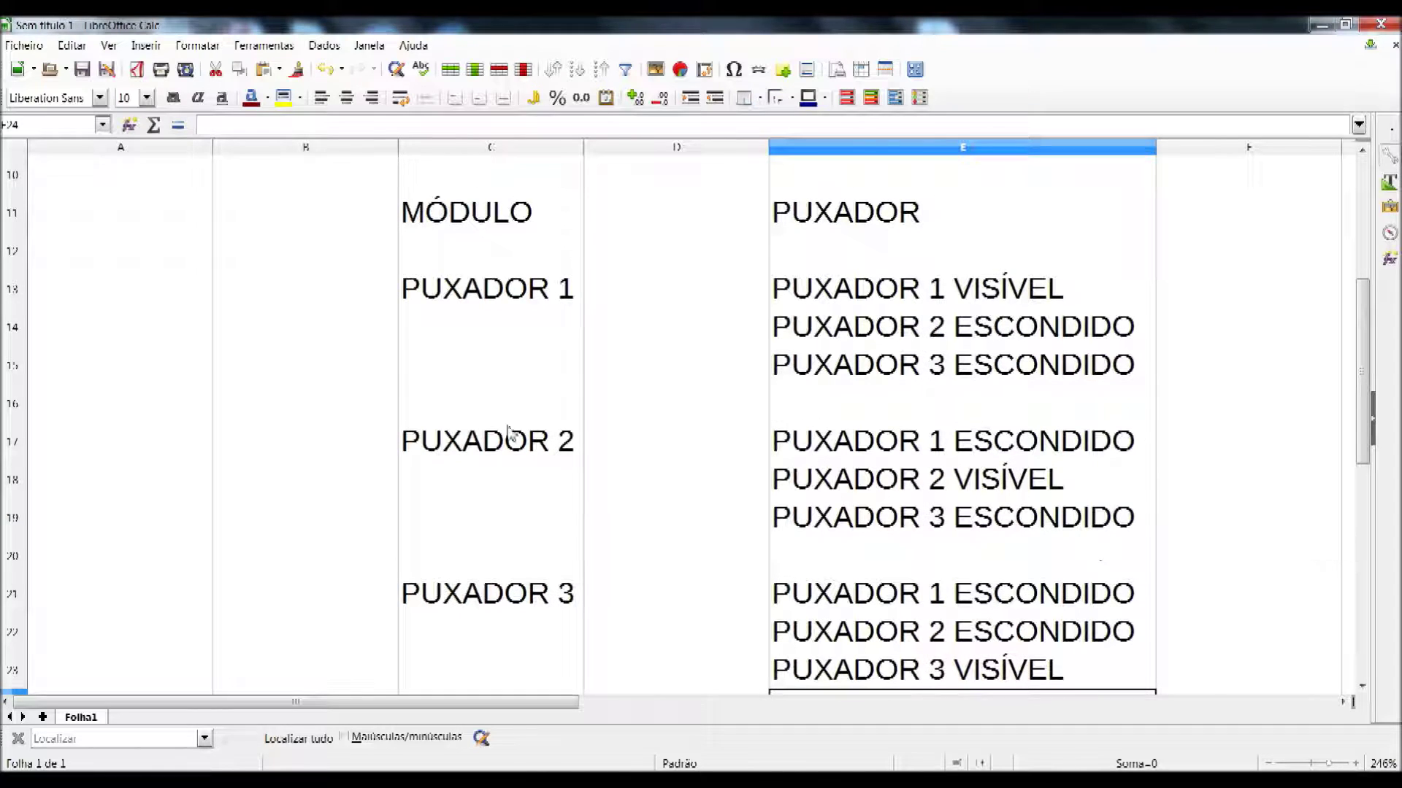
pyautogui.click(521, 223)
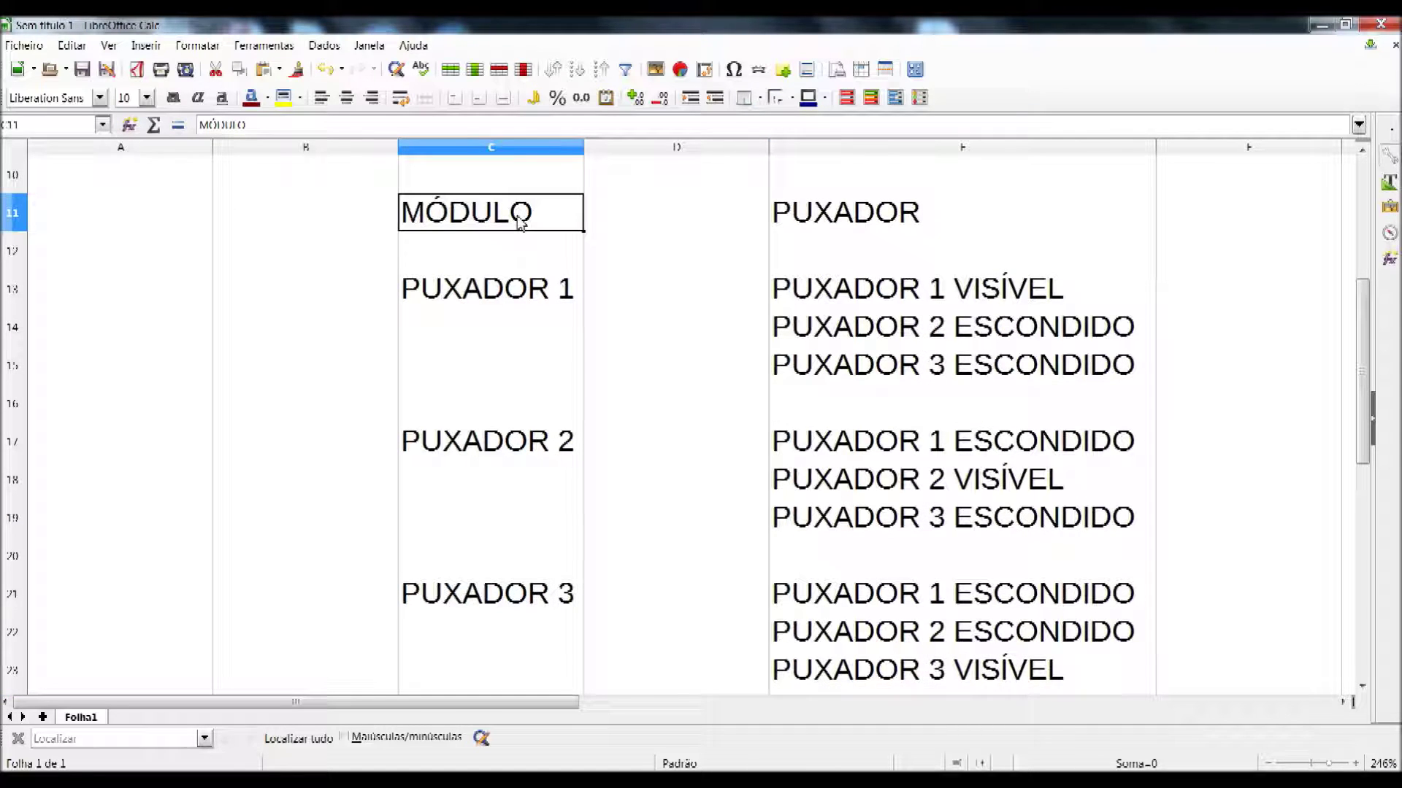
pyautogui.click(897, 232)
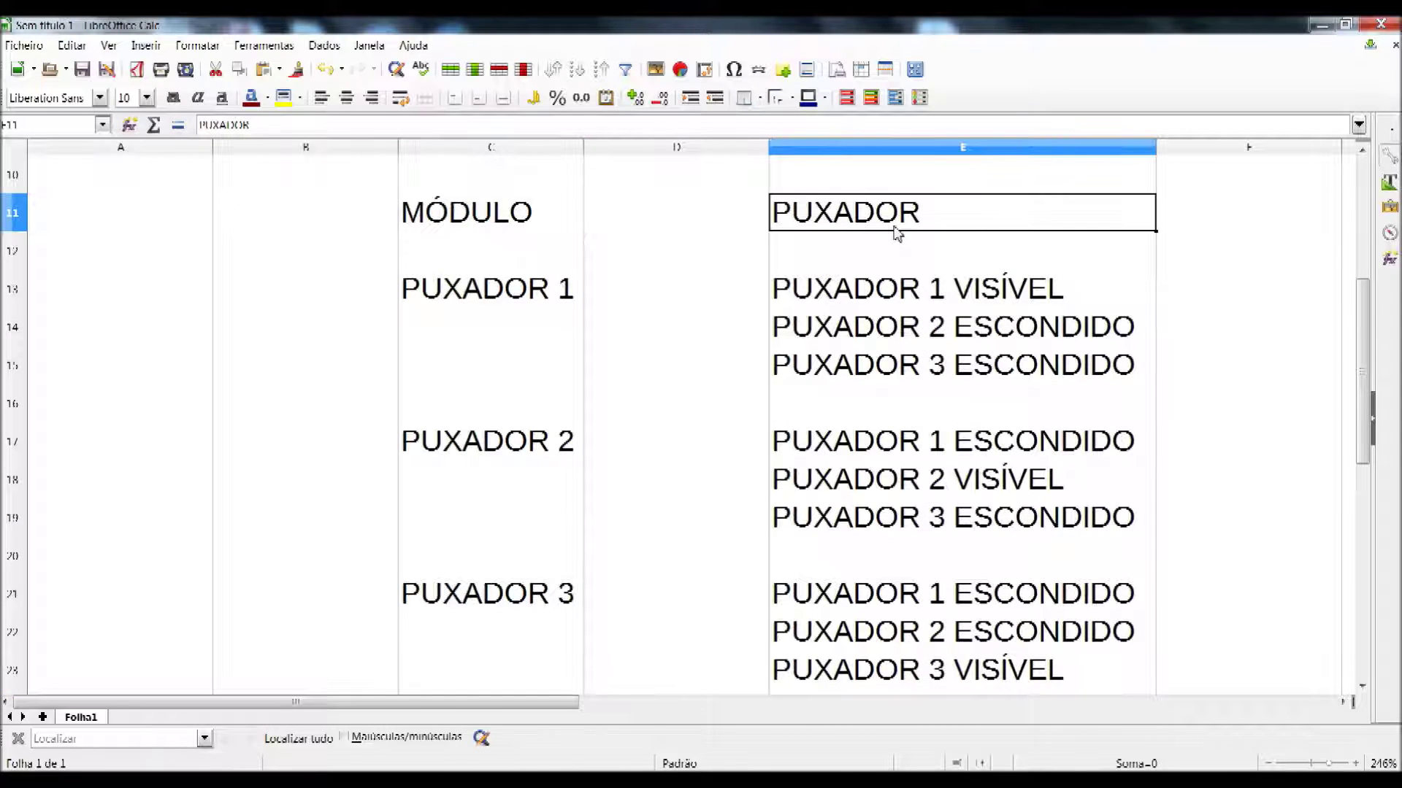
pyautogui.click(496, 212)
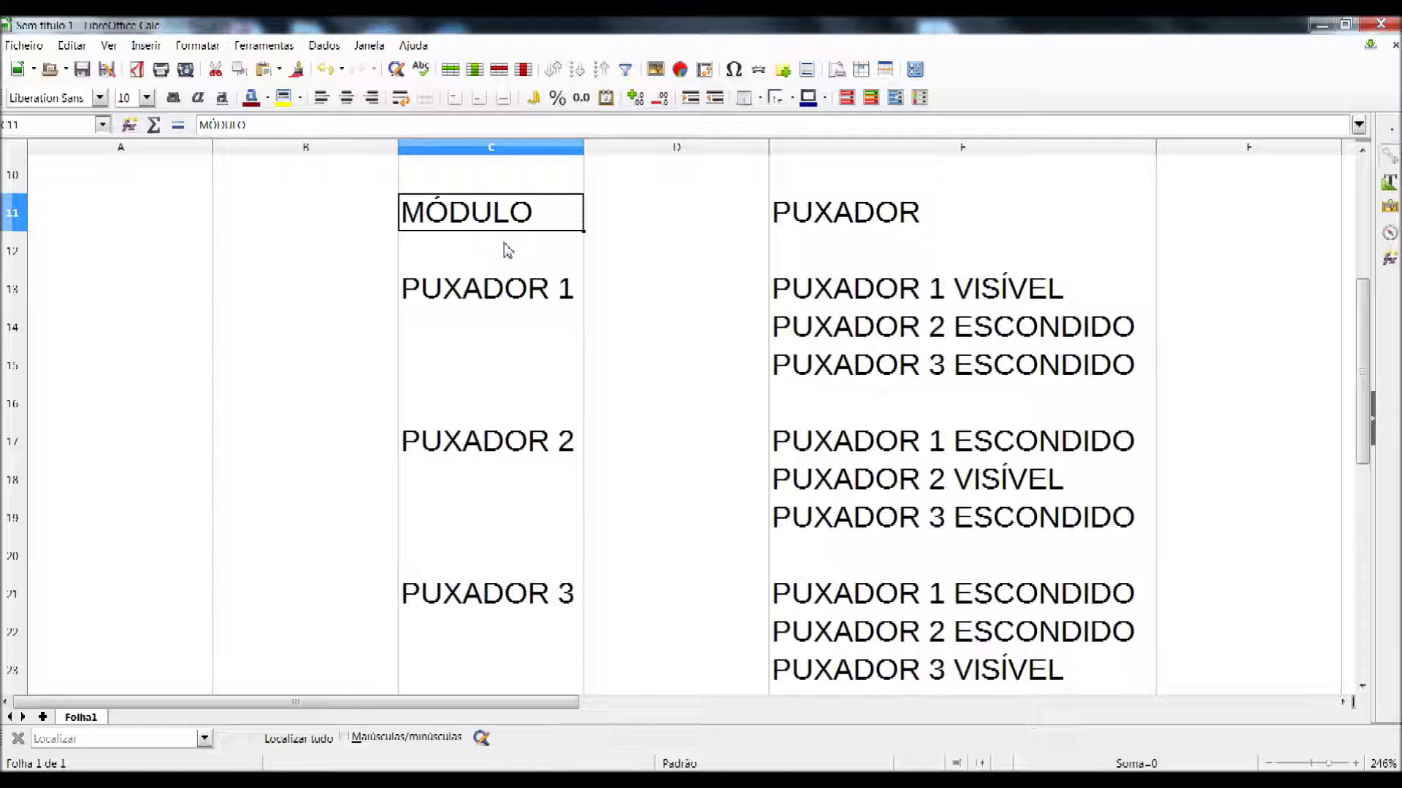
pyautogui.click(537, 305)
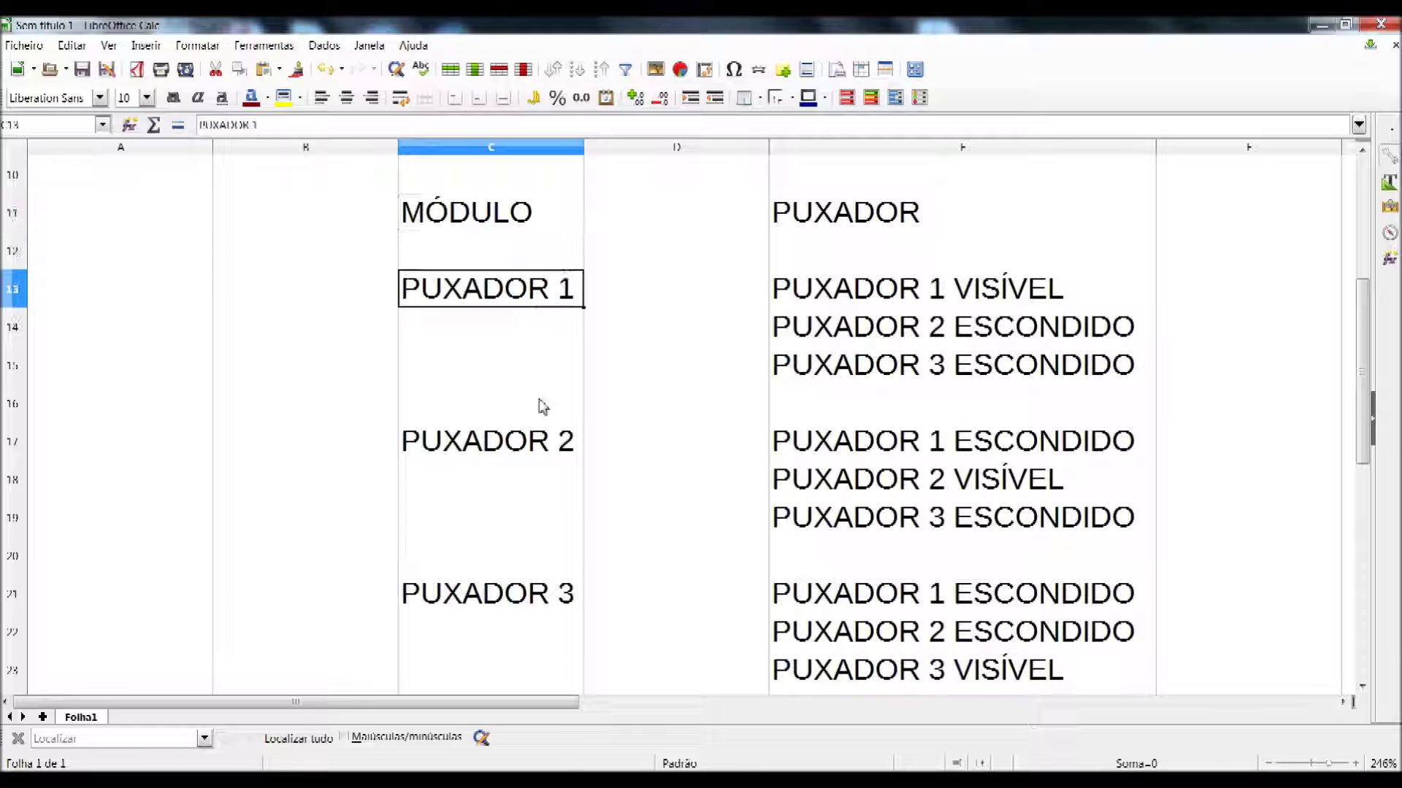
pyautogui.click(520, 448)
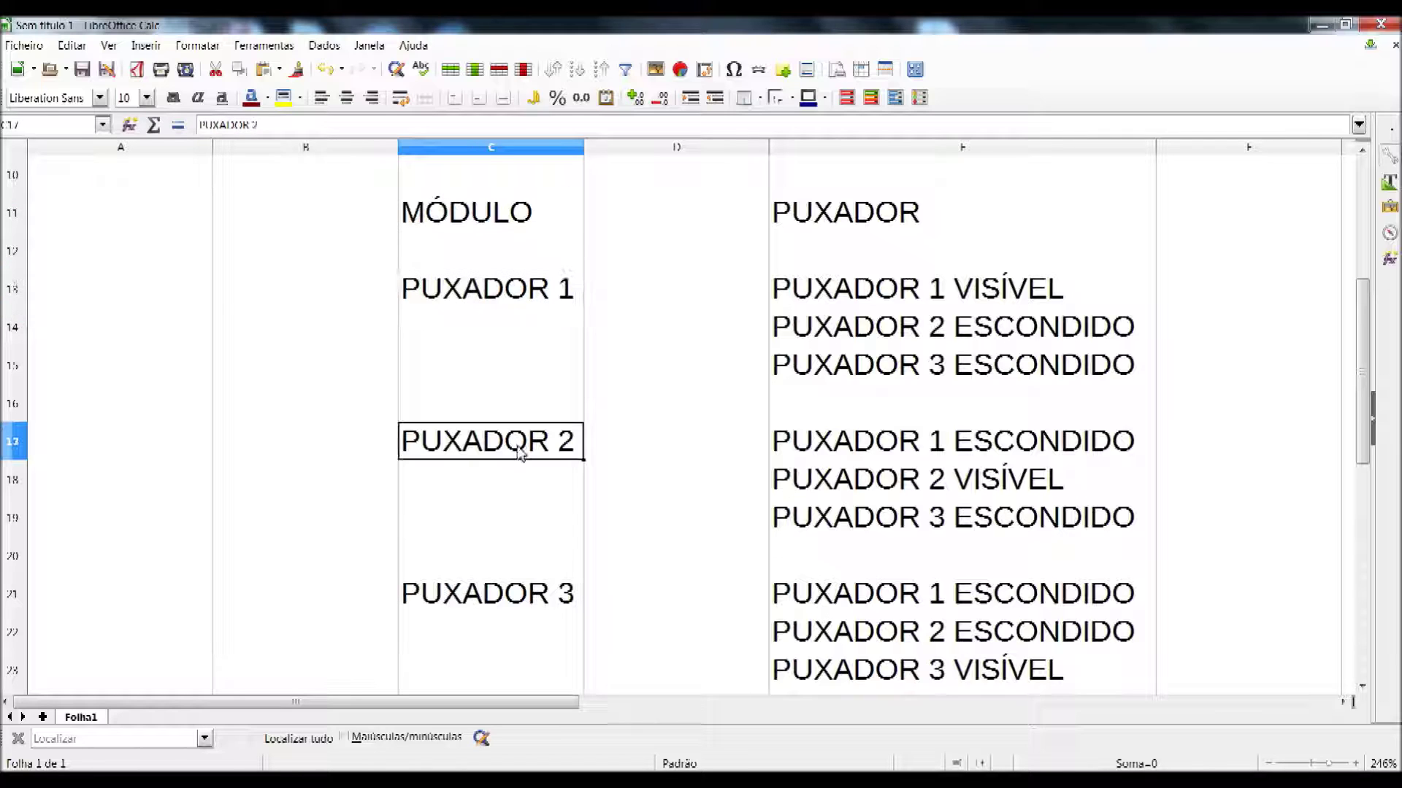
pyautogui.click(508, 601)
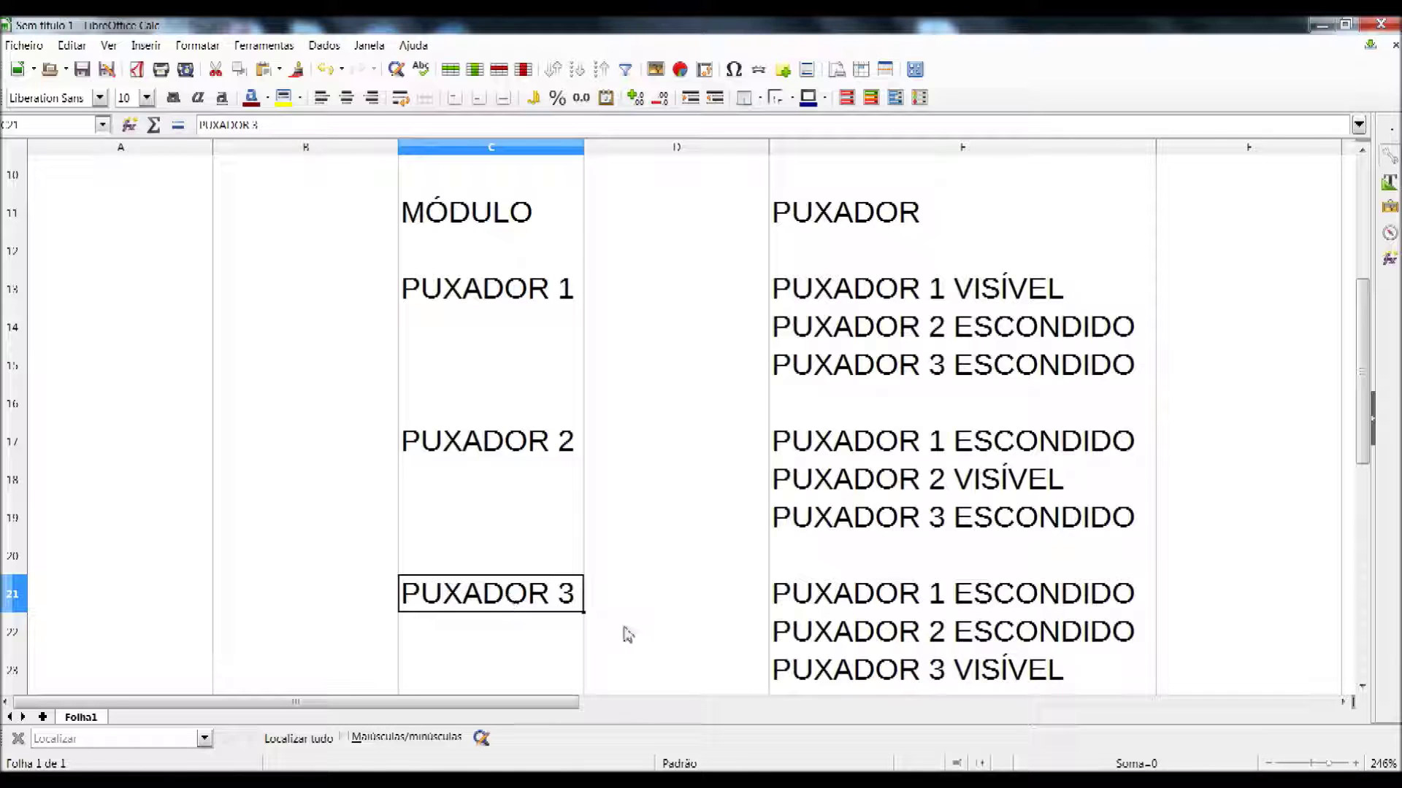
pyautogui.hotkey('alt', 'Tab')
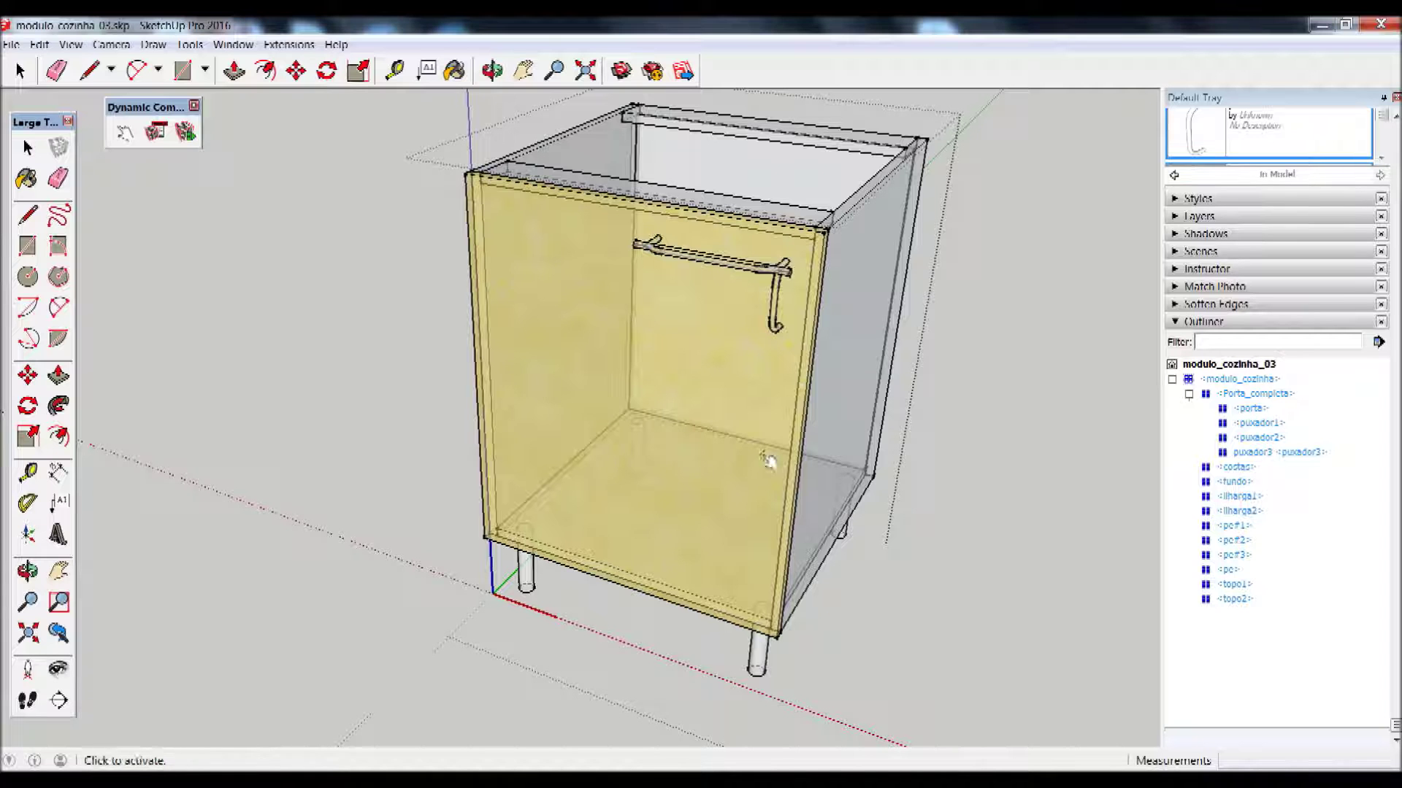
# Show puxador1's Component Attributes, with the window moved clear of the cabinet
pyautogui.click(1259, 423)
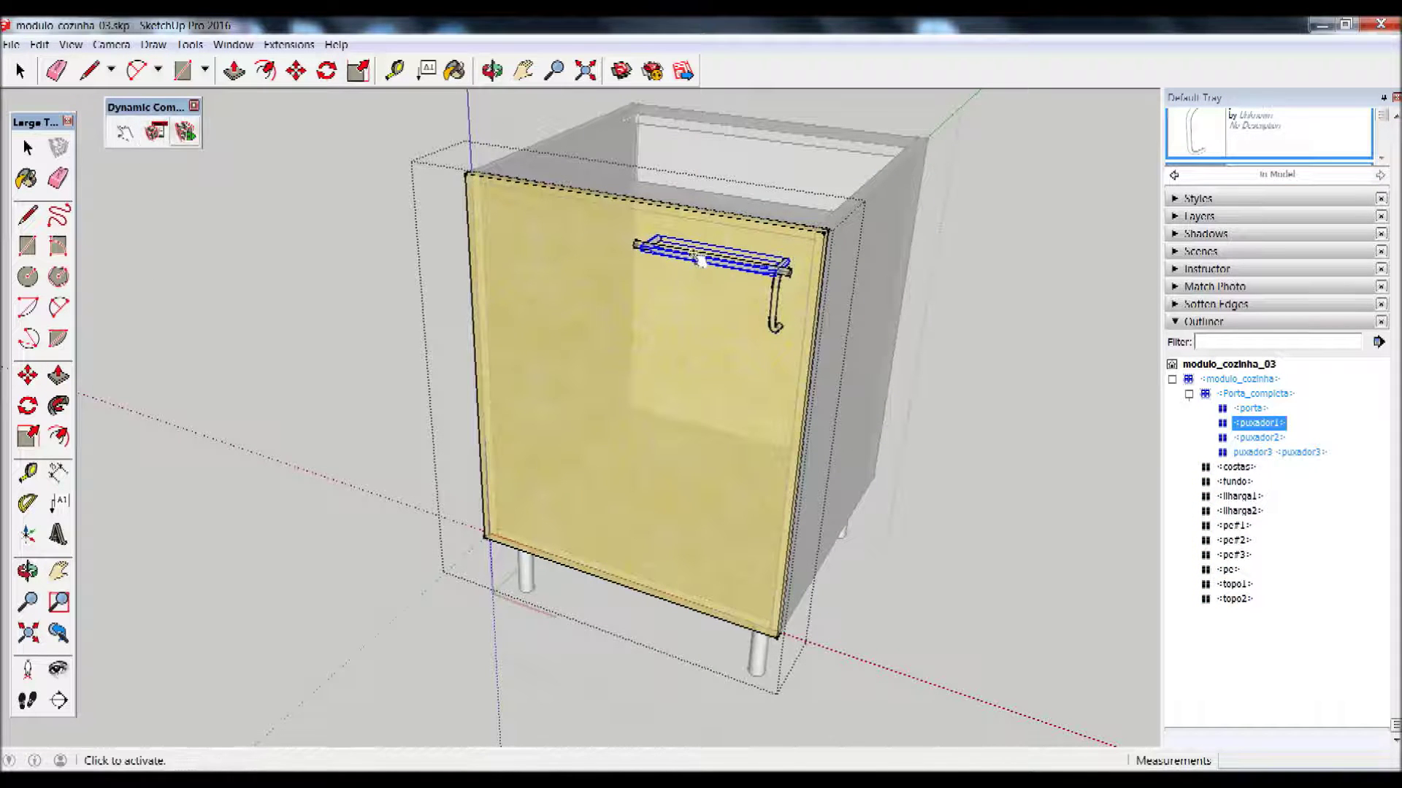
pyautogui.click(184, 132)
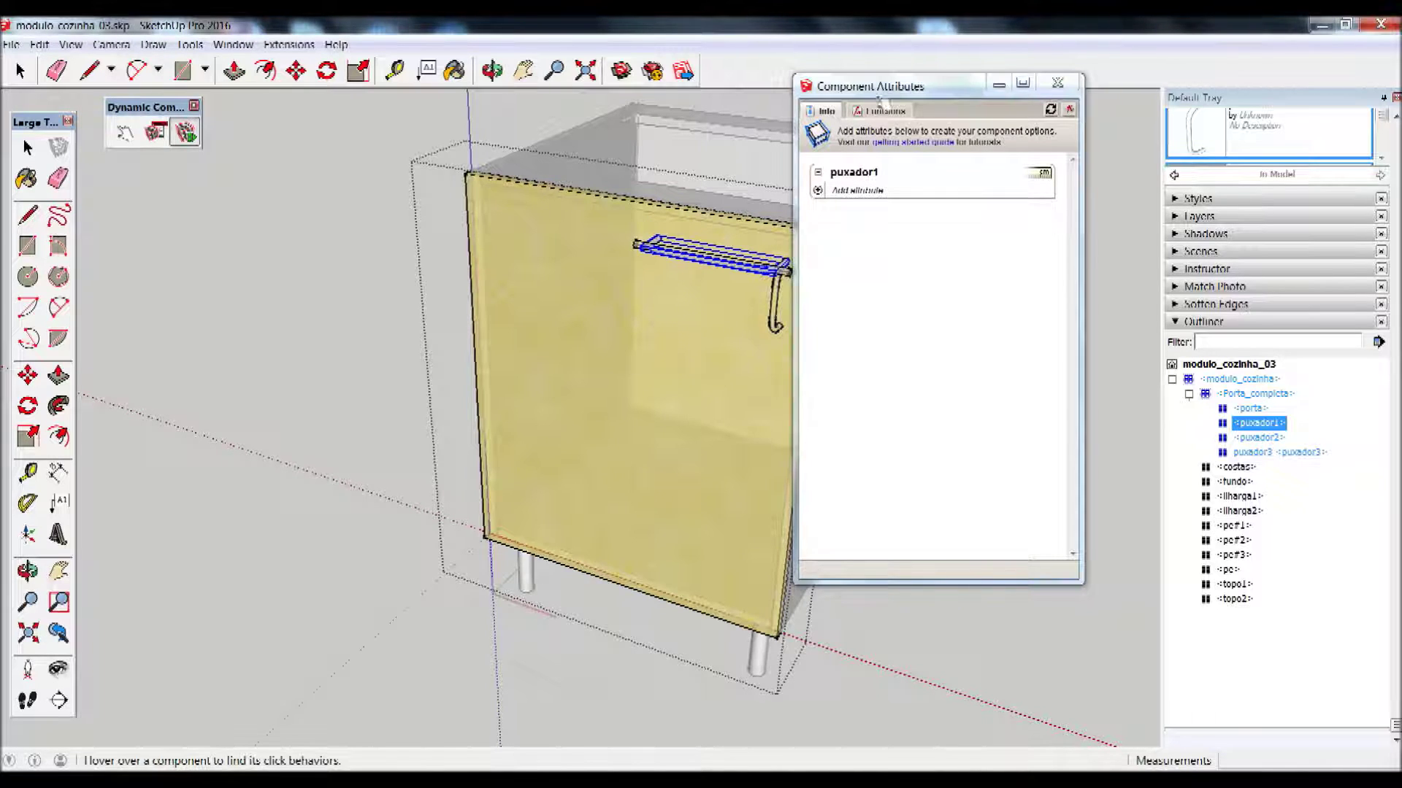
pyautogui.moveTo(891, 86); pyautogui.dragTo(68, 146)
pyautogui.moveTo(121, 192); pyautogui.dragTo(106, 187)
# Add a Hidden attribute to puxador1 and set its value to FALSE
pyautogui.click(73, 293)
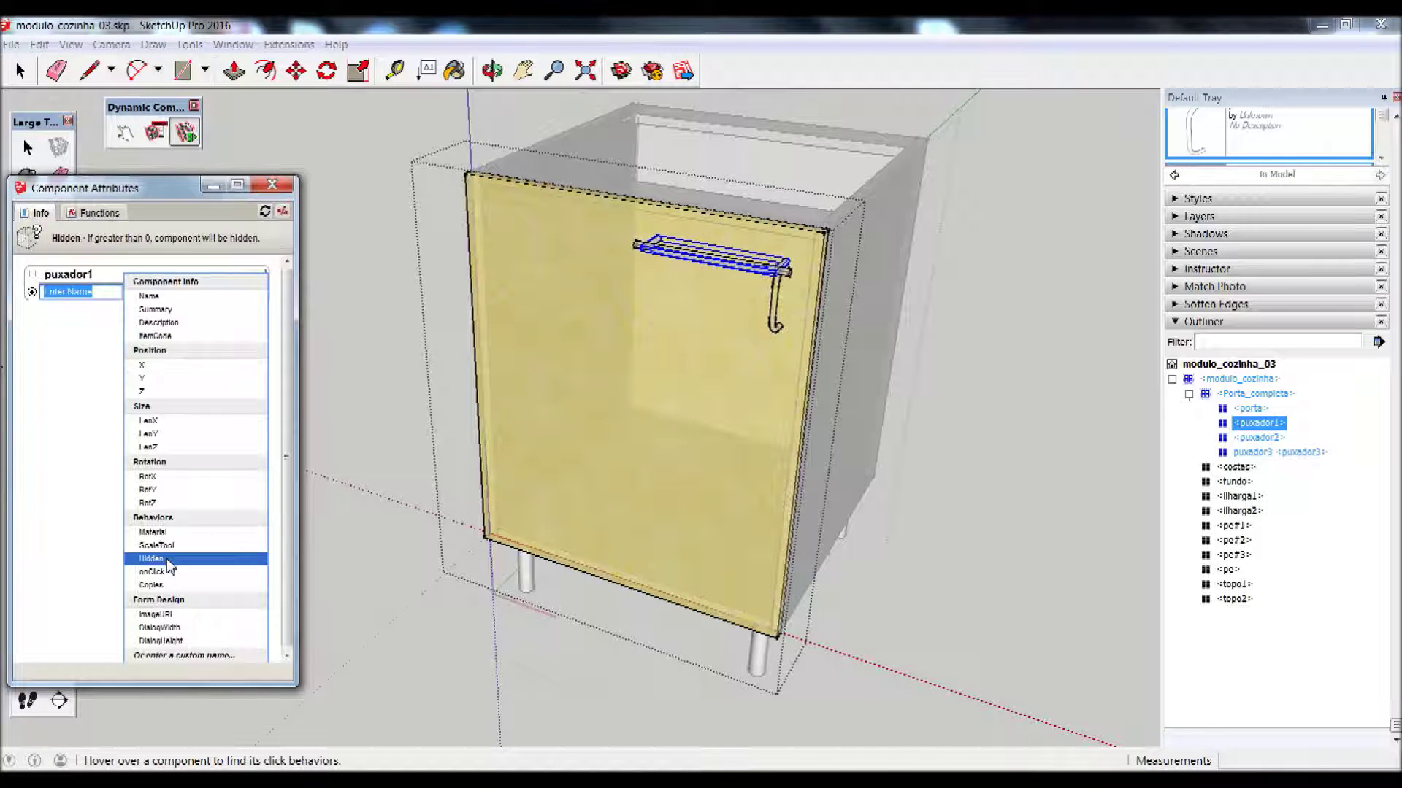
pyautogui.click(168, 560)
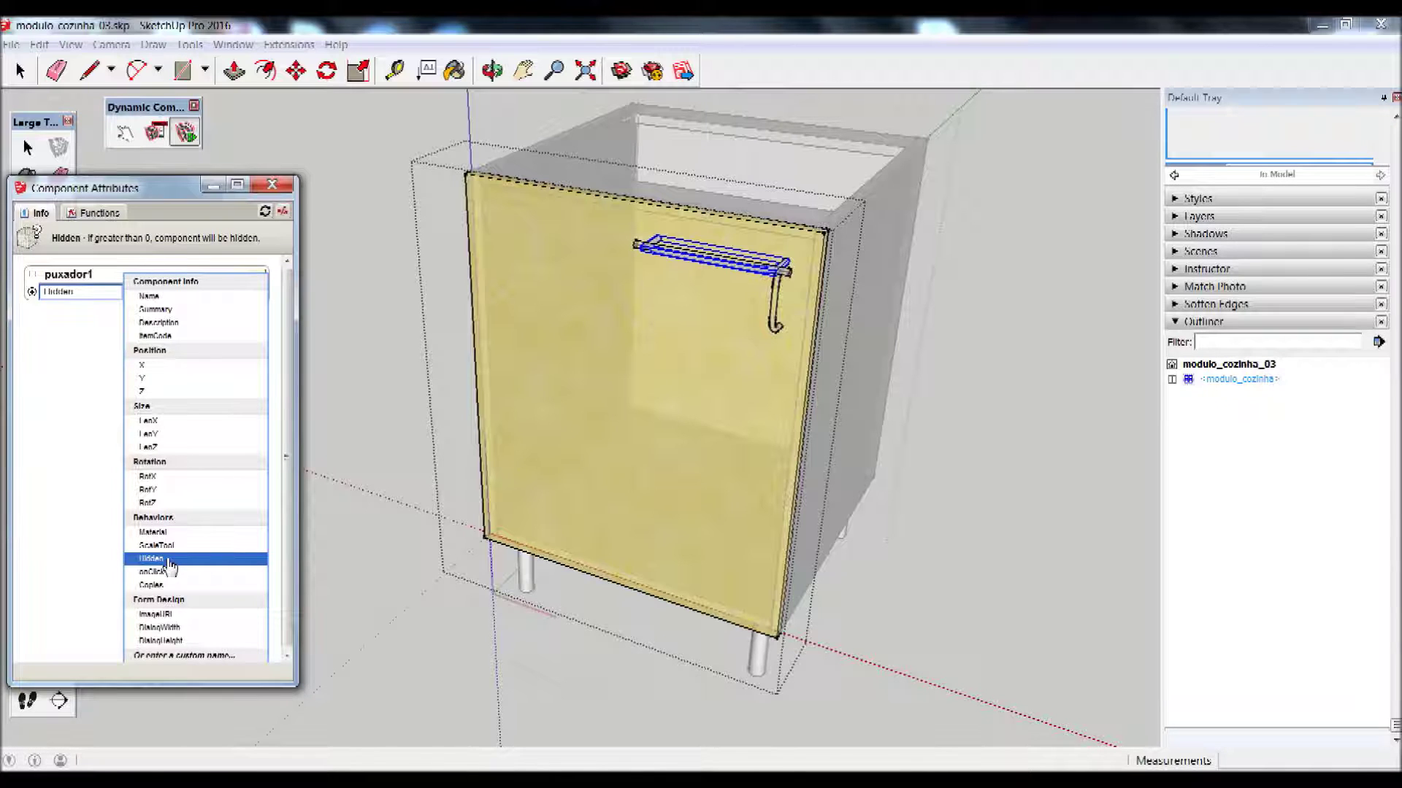
pyautogui.click(169, 560)
pyautogui.click(168, 311)
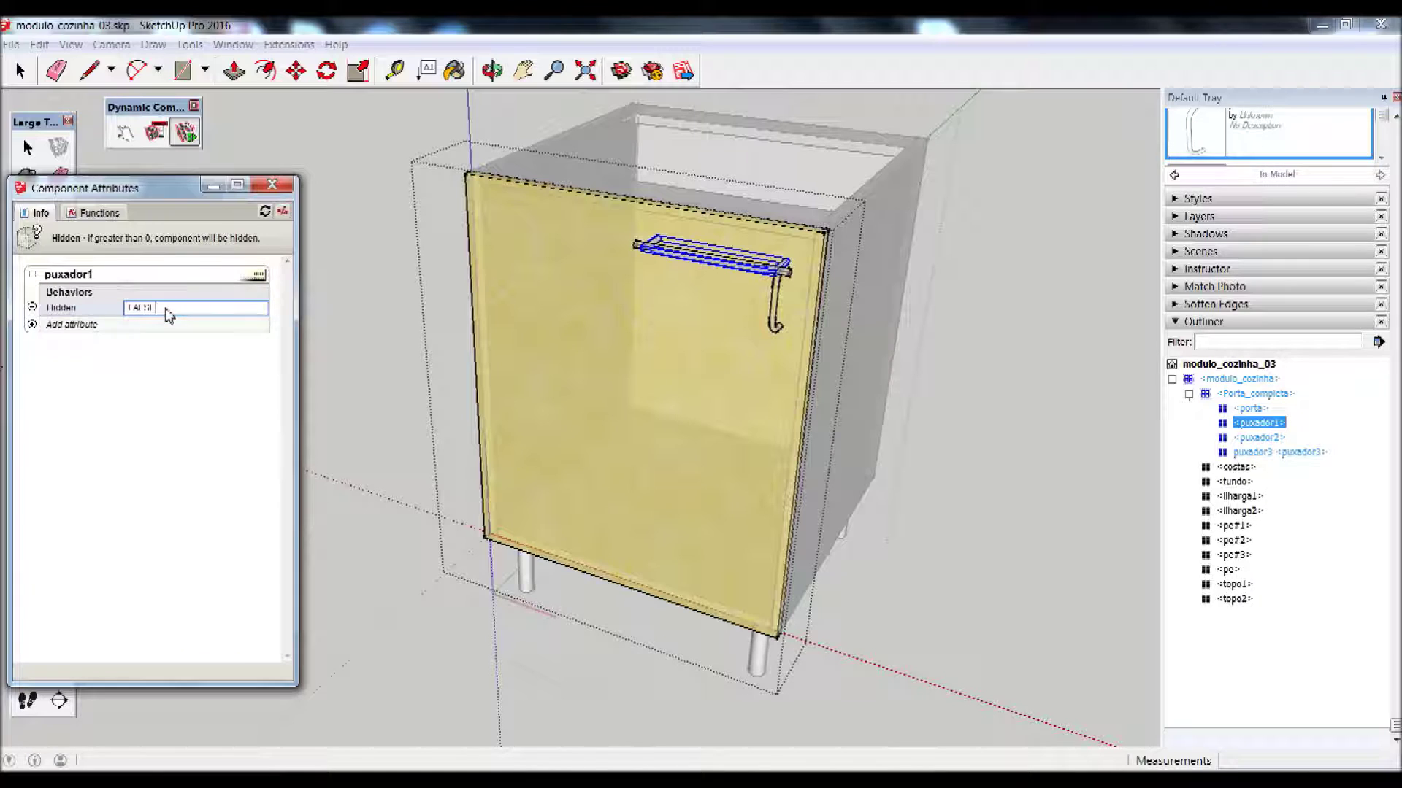
pyautogui.moveTo(183, 307); pyautogui.dragTo(124, 309)
pyautogui.write('0')
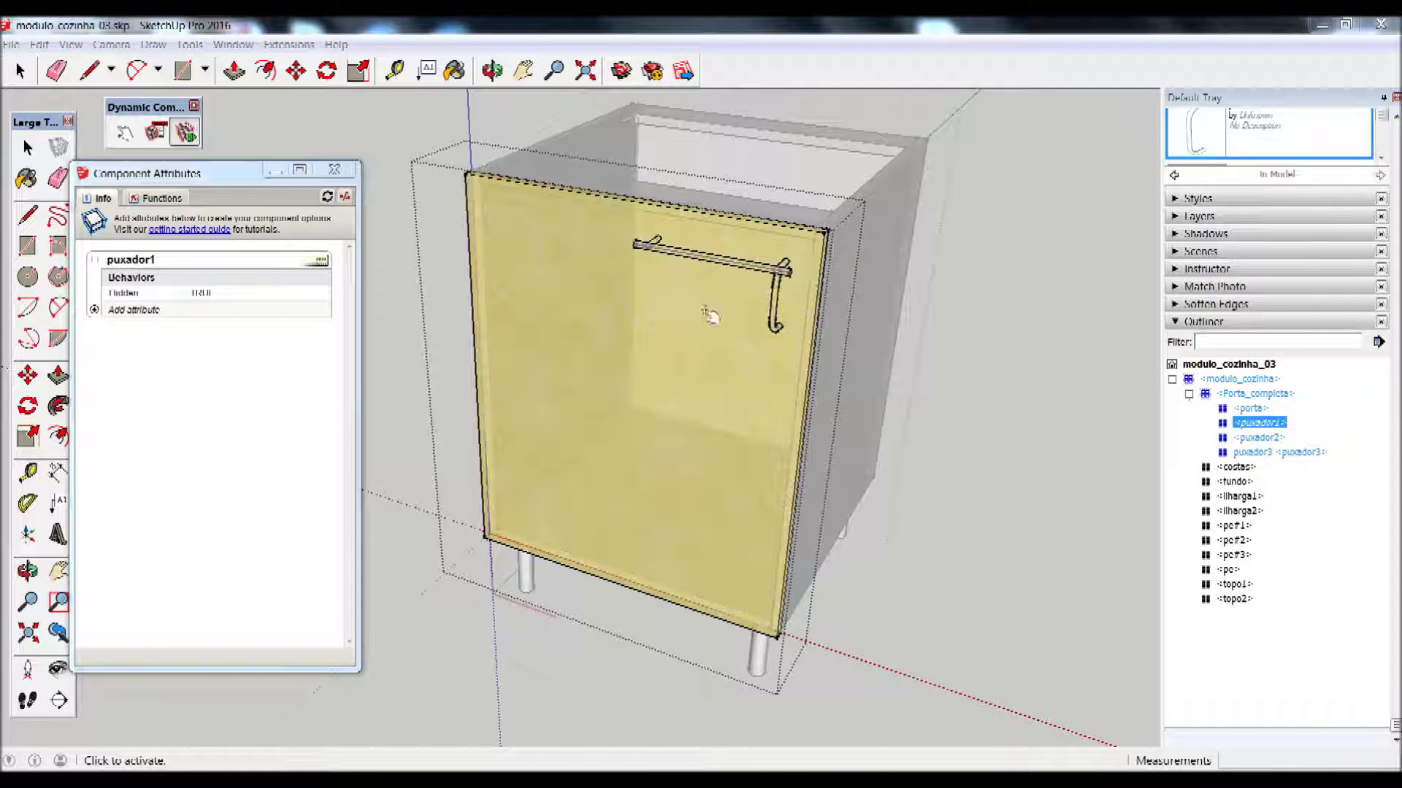
pyautogui.click(235, 294)
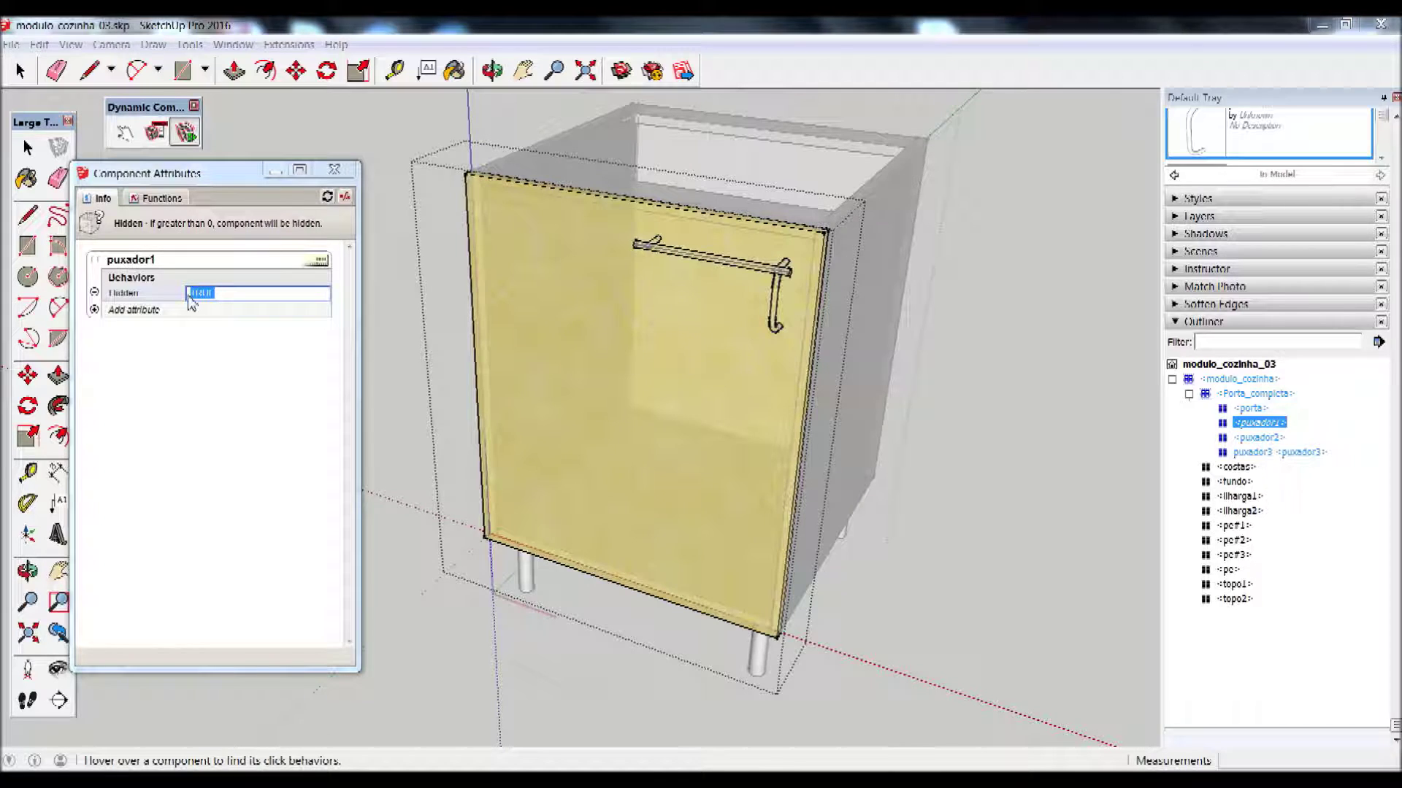
pyautogui.press('BackSpace')
pyautogui.write('false')
pyautogui.press('Return')
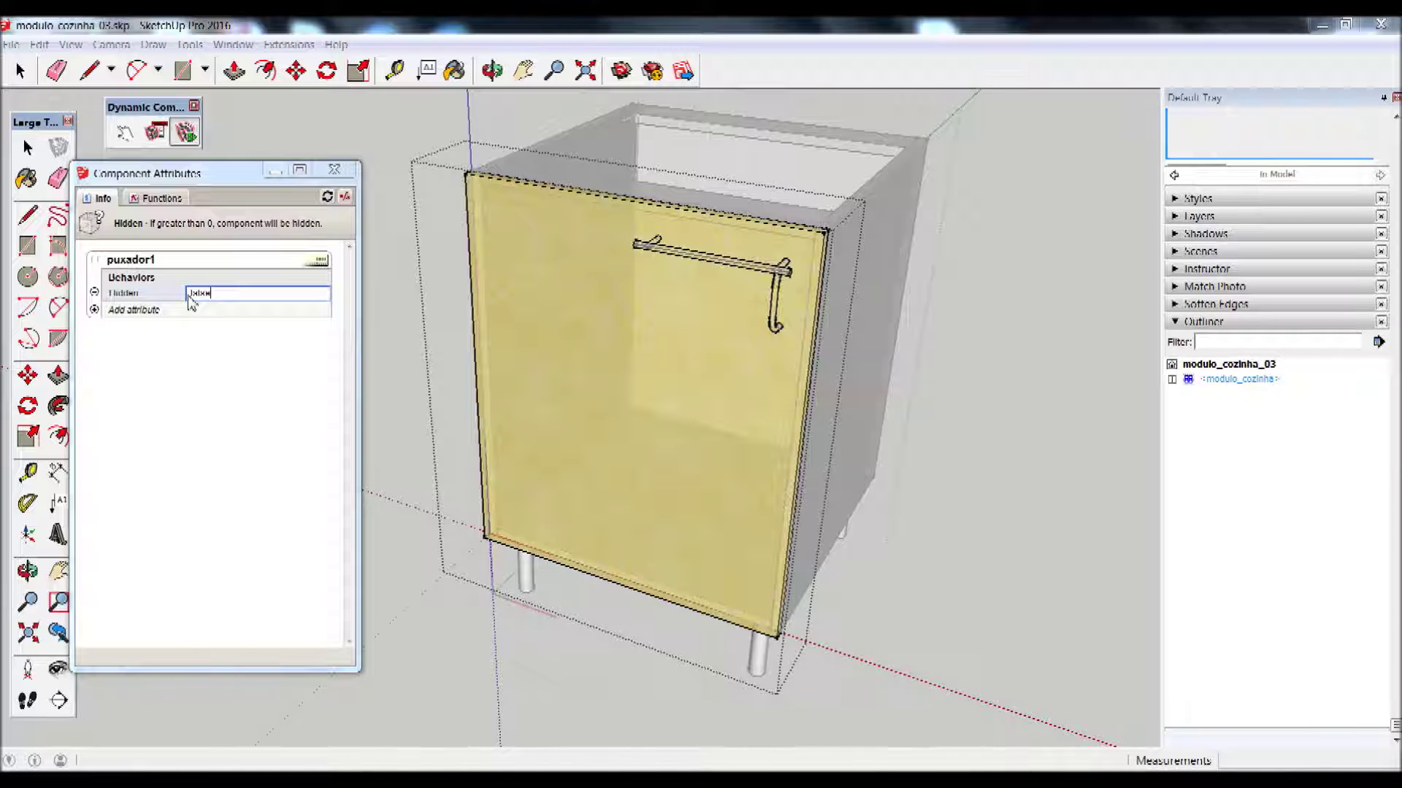
pyautogui.press('Return')
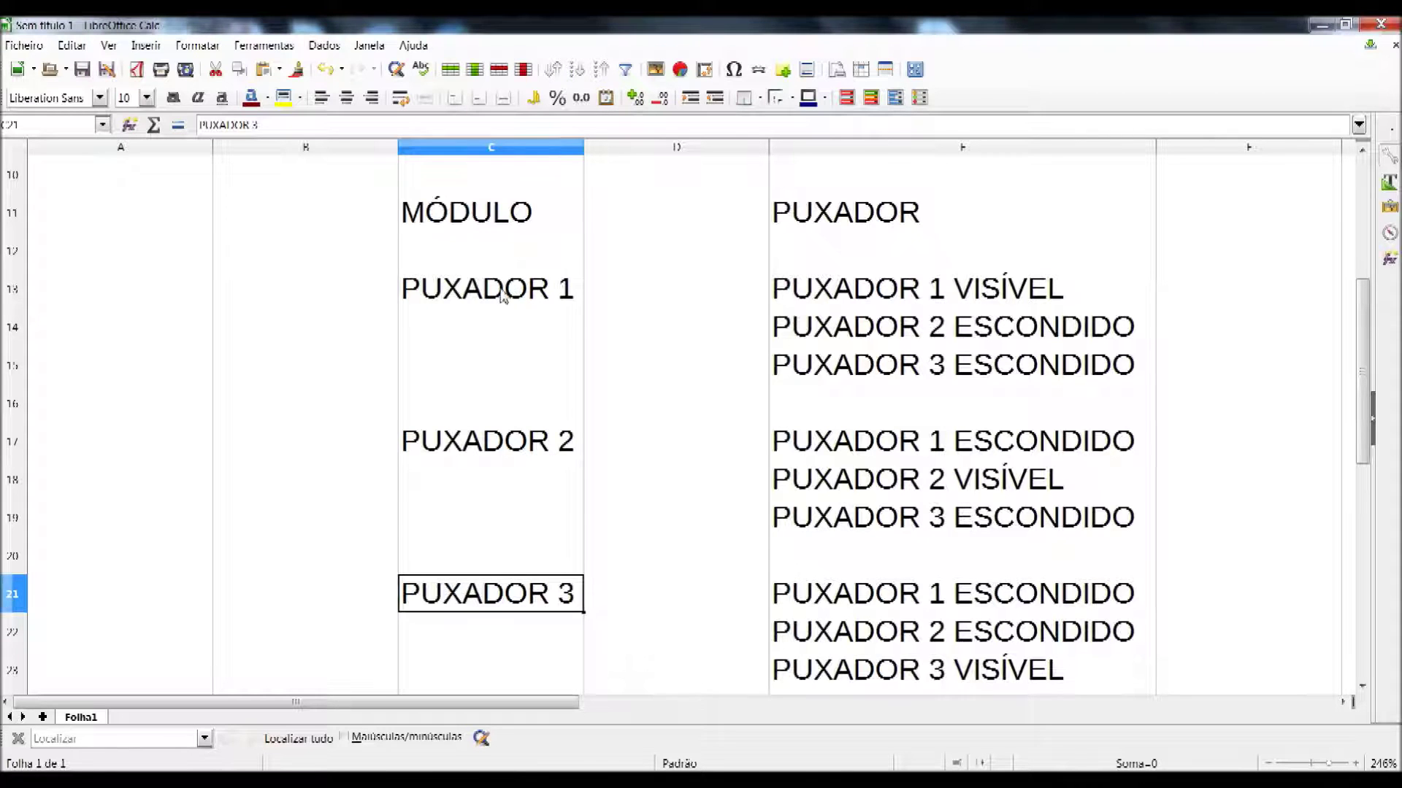
pyautogui.click(503, 291)
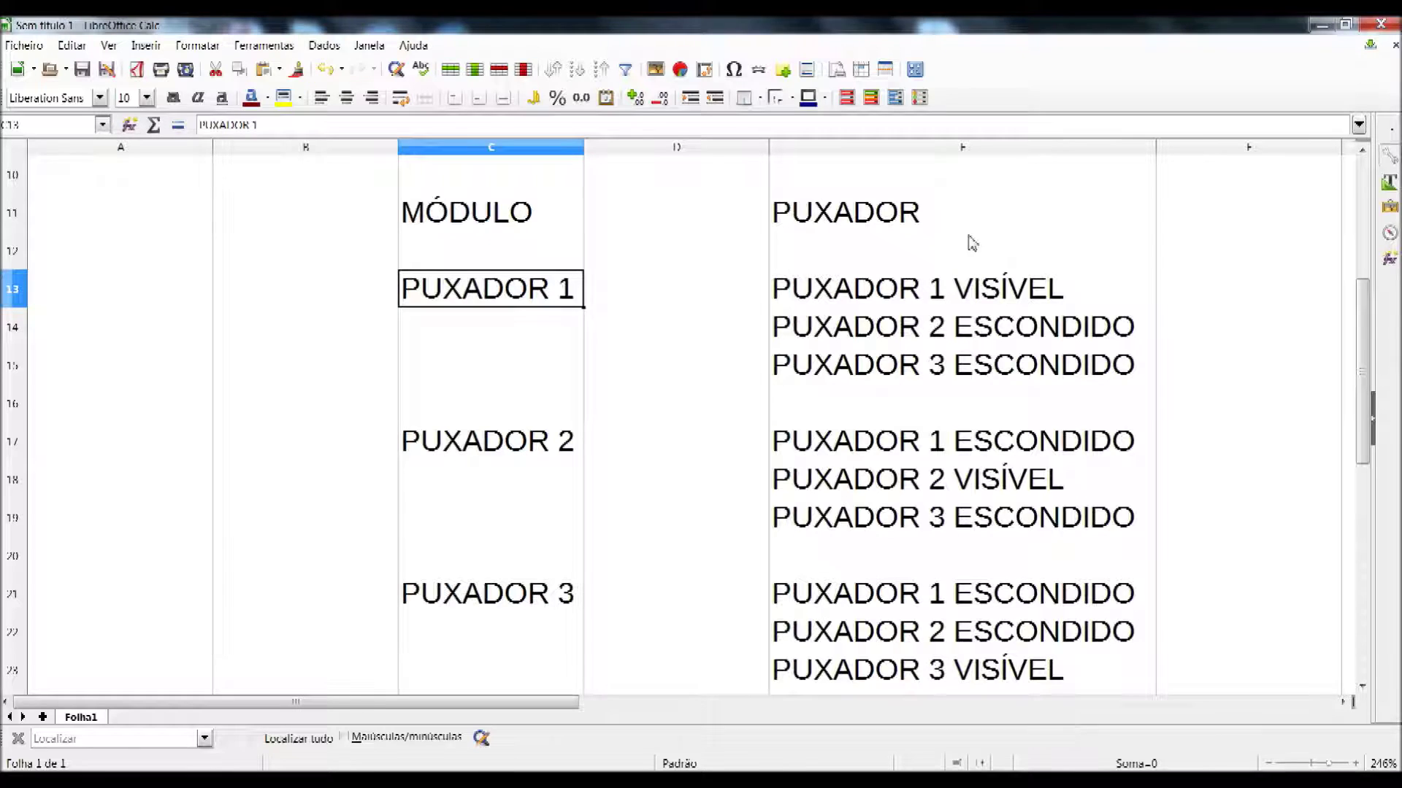
# Review Calc plan options 1 and 2: only PUXADOR 1, then only PUXADOR 2 visible
pyautogui.click(897, 294)
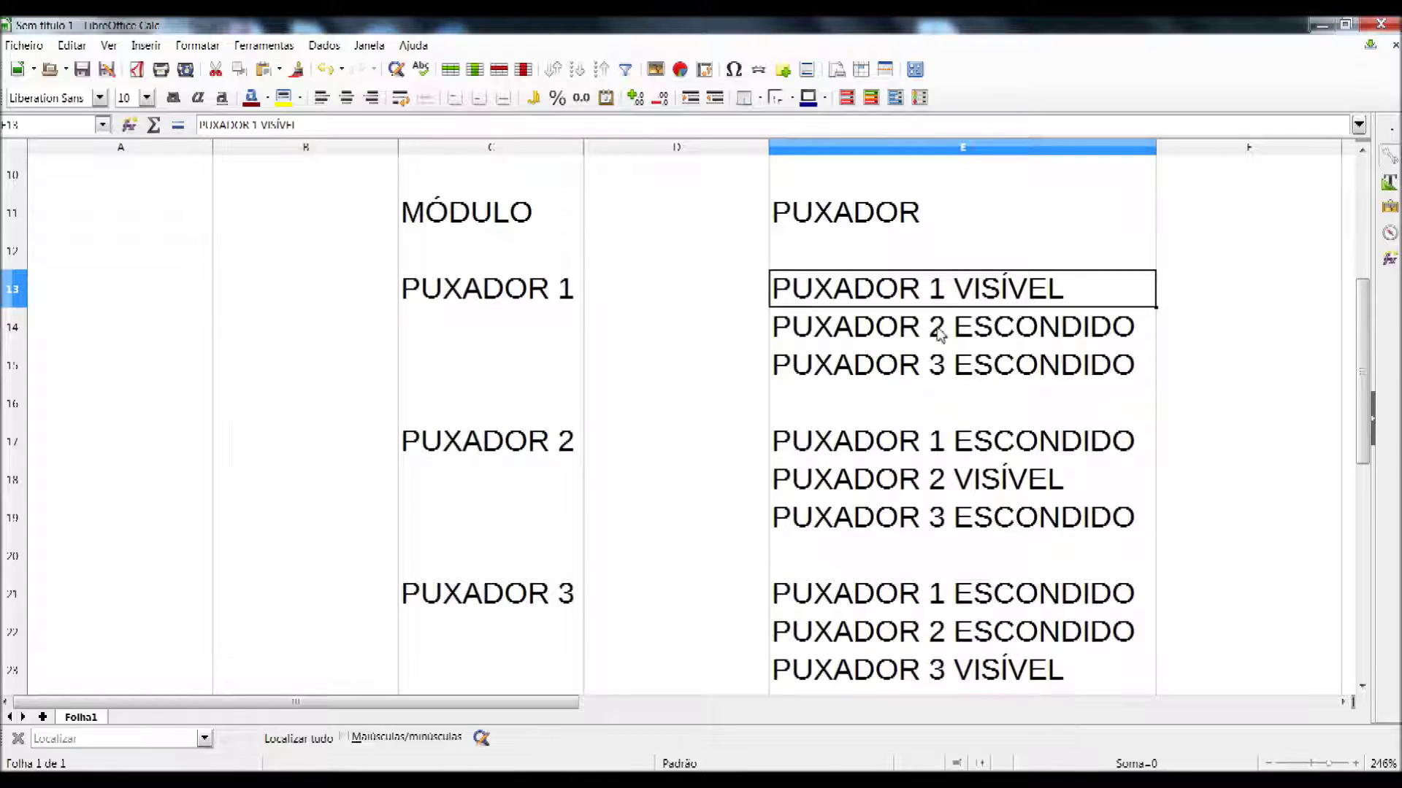
pyautogui.click(940, 335)
pyautogui.click(937, 378)
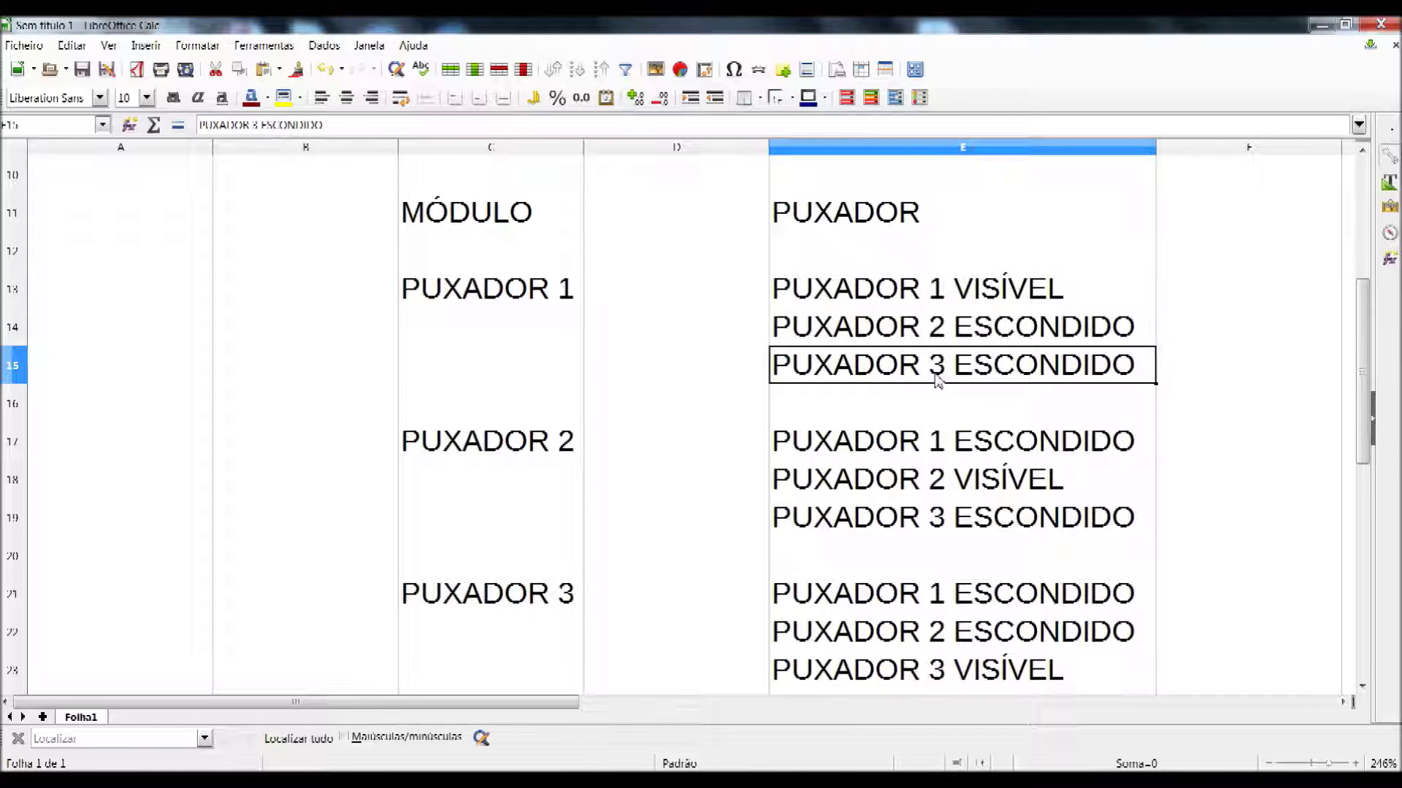
pyautogui.click(516, 444)
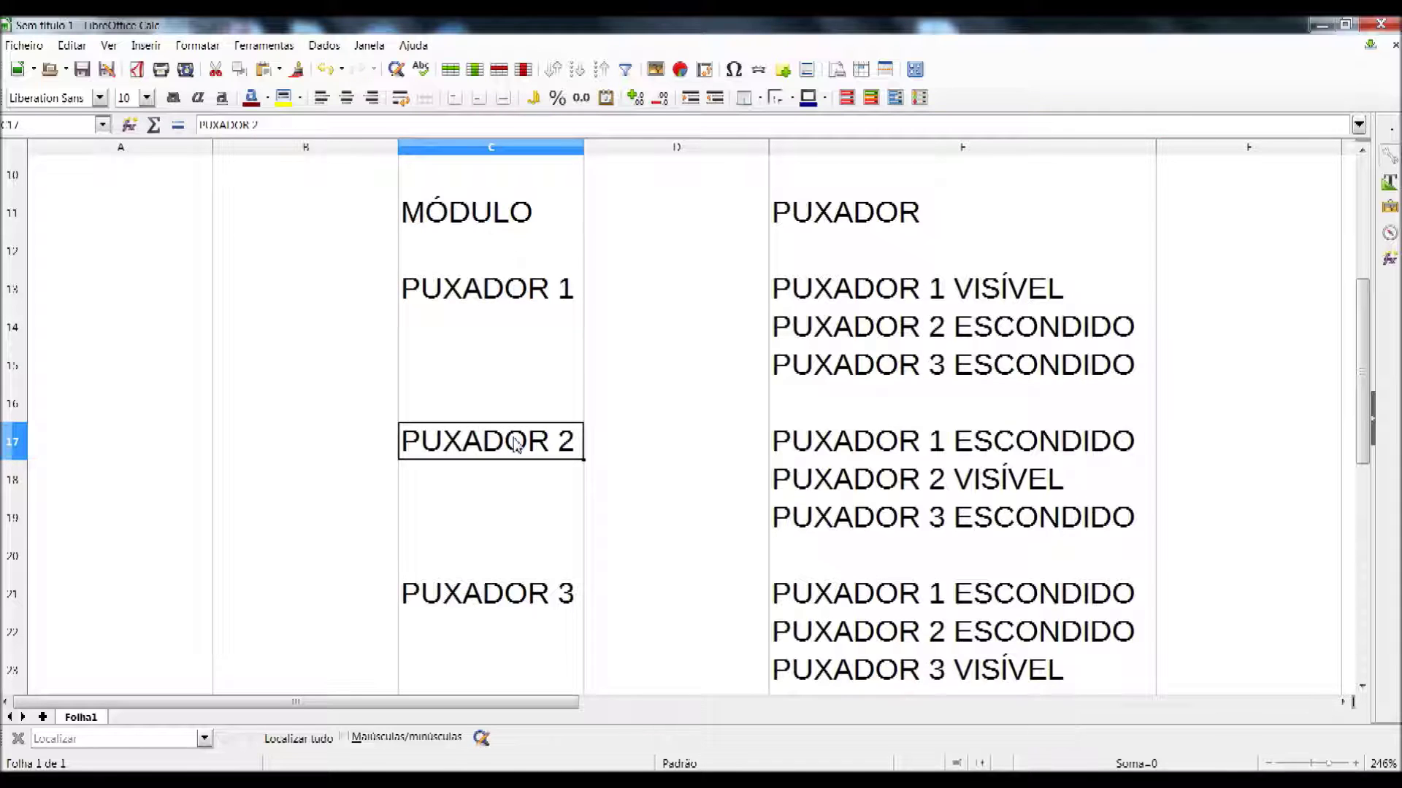
pyautogui.click(973, 454)
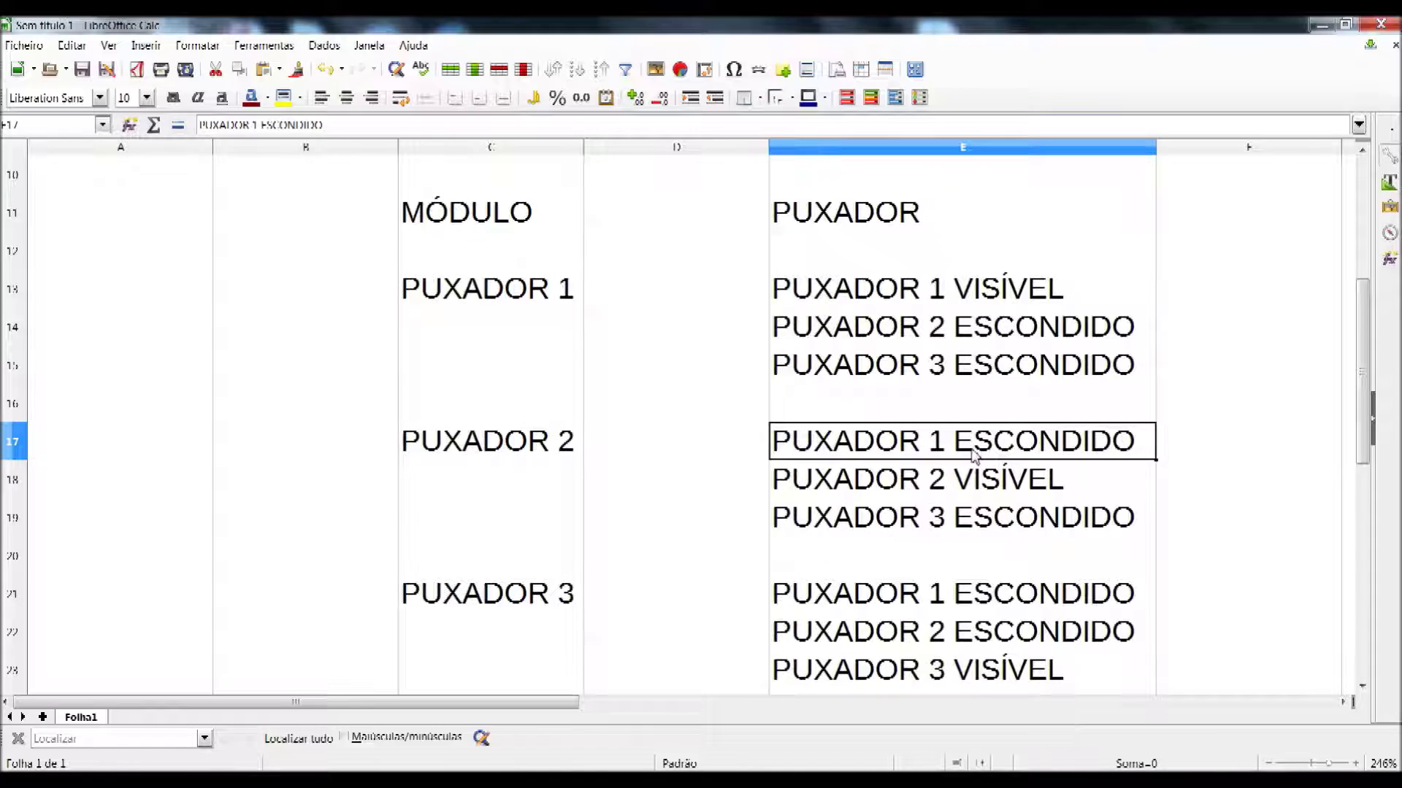
pyautogui.click(963, 517)
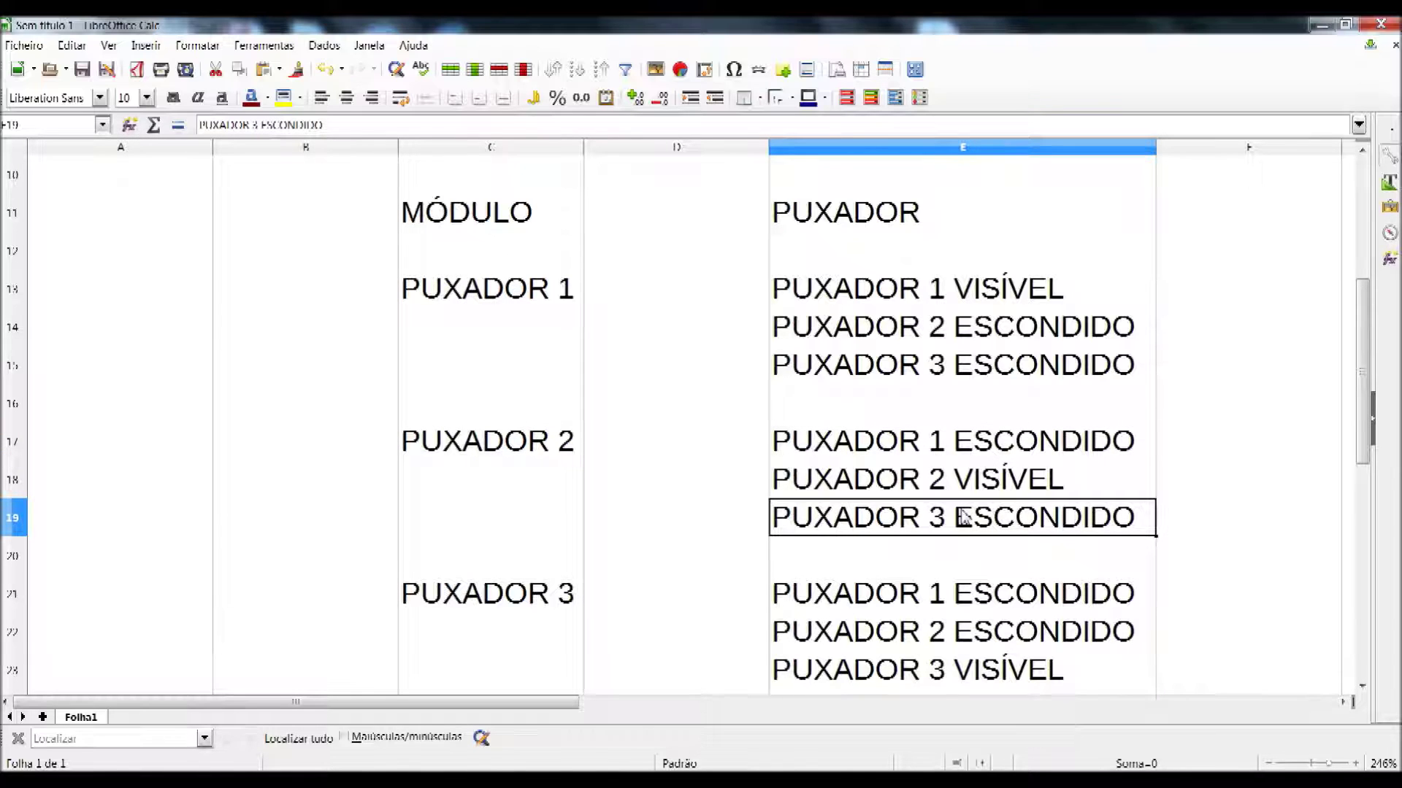
pyautogui.click(965, 482)
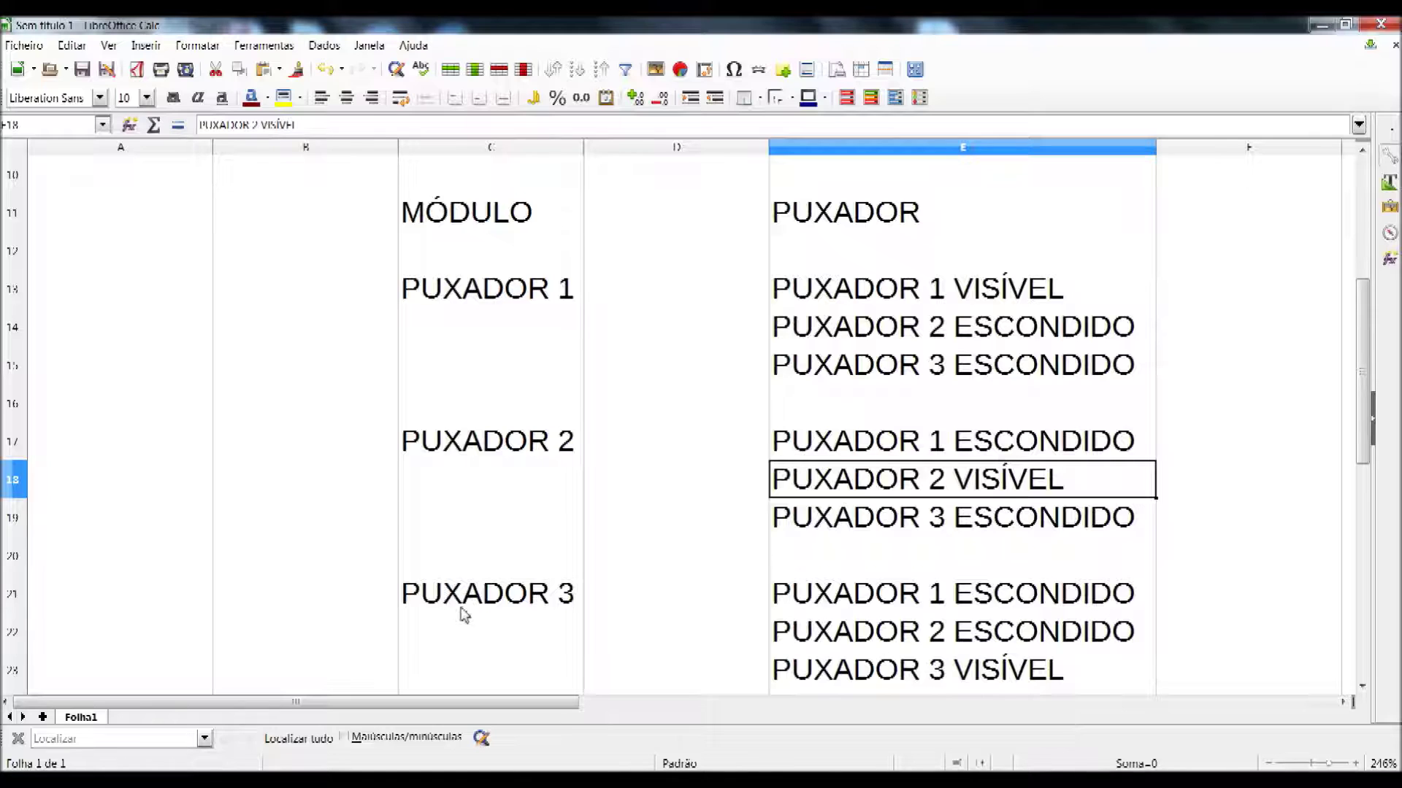
# Review option 3, where only PUXADOR 3 is visible, then return to SketchUp
pyautogui.click(497, 595)
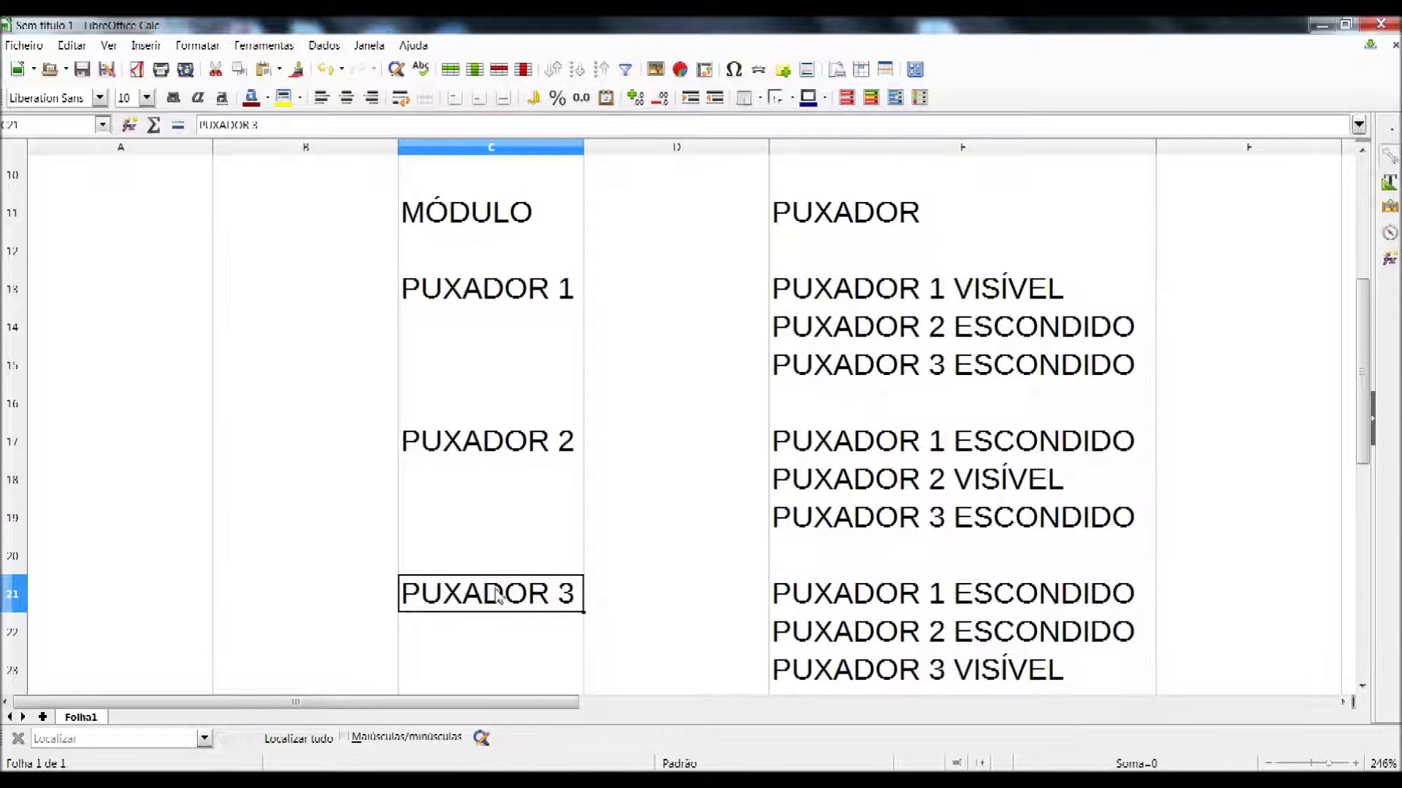
pyautogui.click(935, 597)
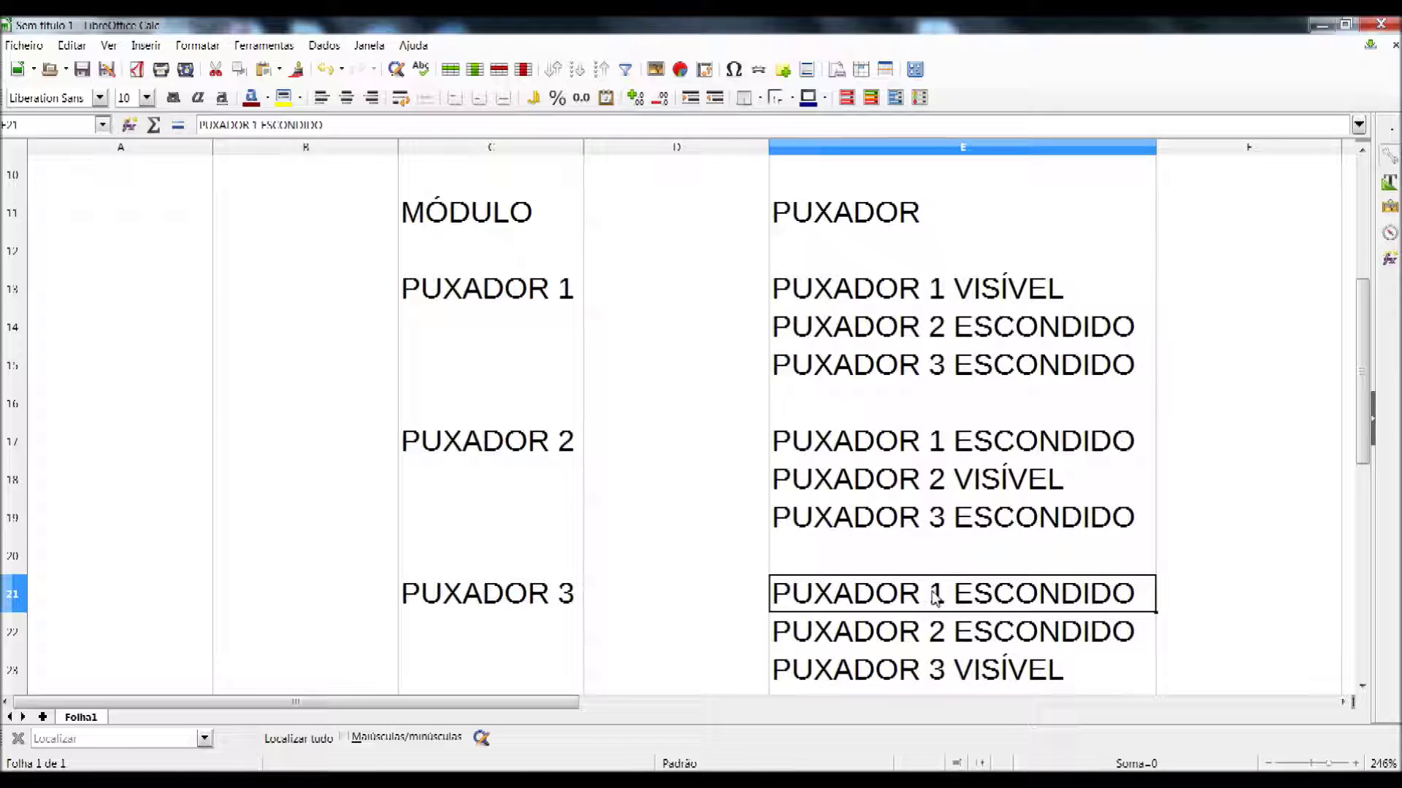
pyautogui.click(1011, 649)
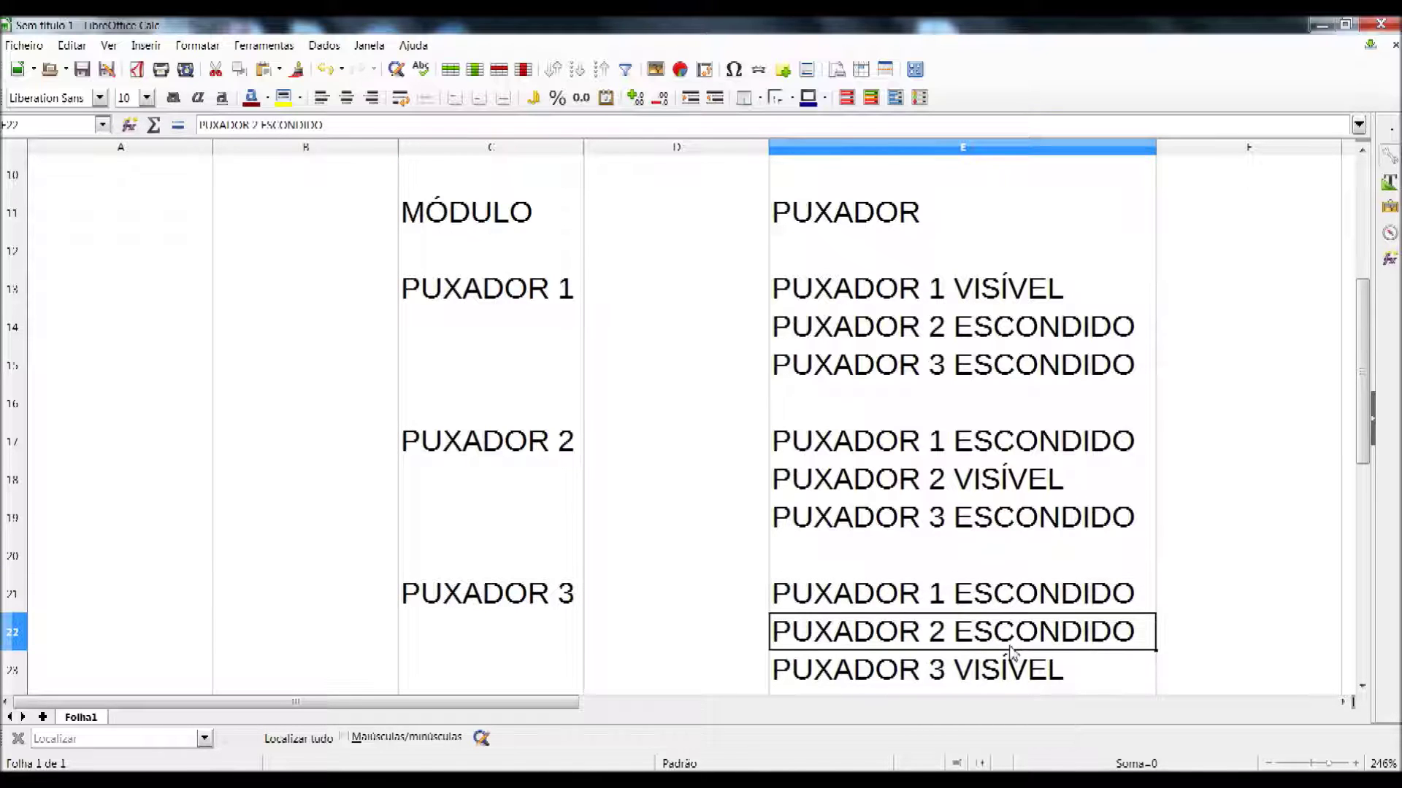
pyautogui.click(976, 681)
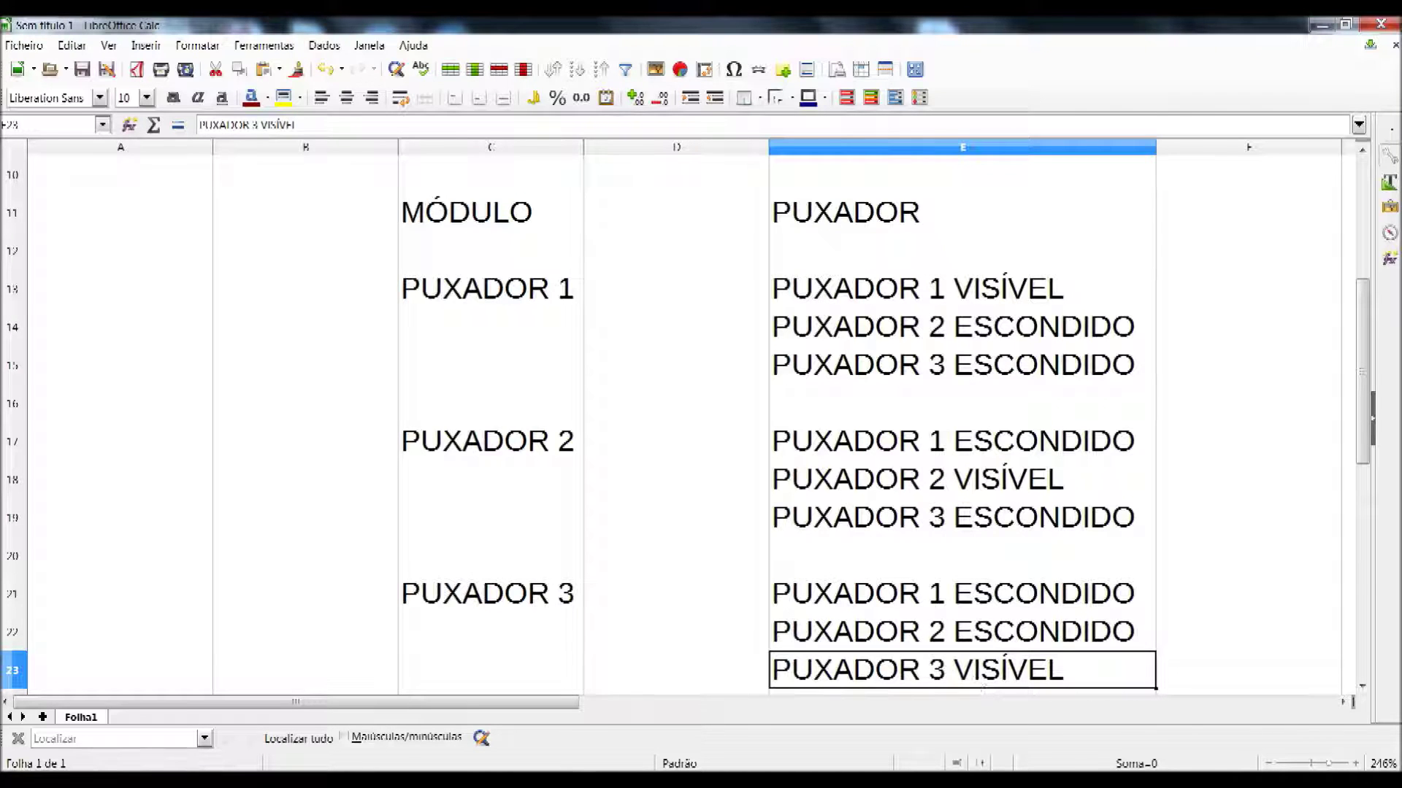
pyautogui.hotkey('alt', 'Tab')
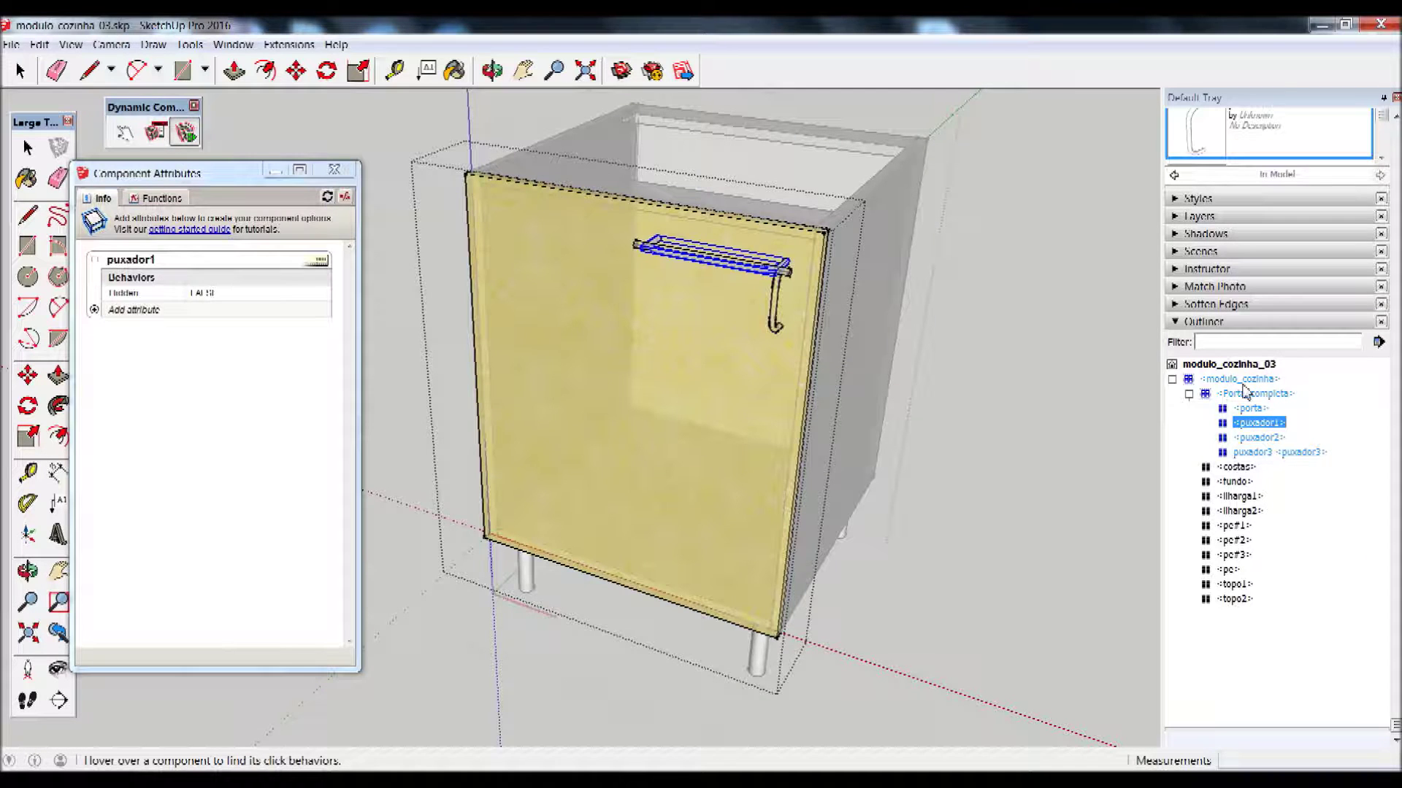
# Add a custom attribute named Modelo_puxador to modulo_cozinha, leaving its value empty
pyautogui.click(1244, 380)
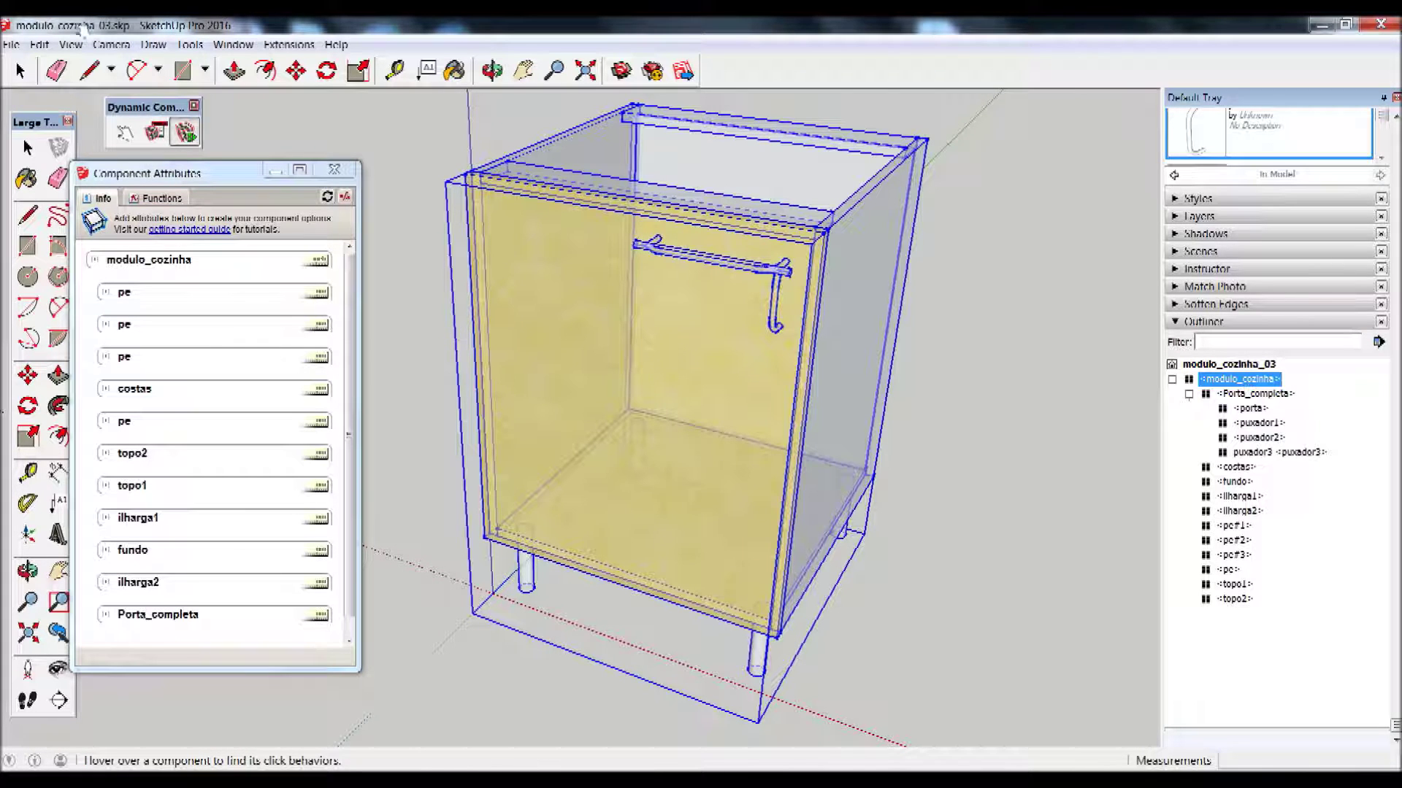
pyautogui.click(94, 260)
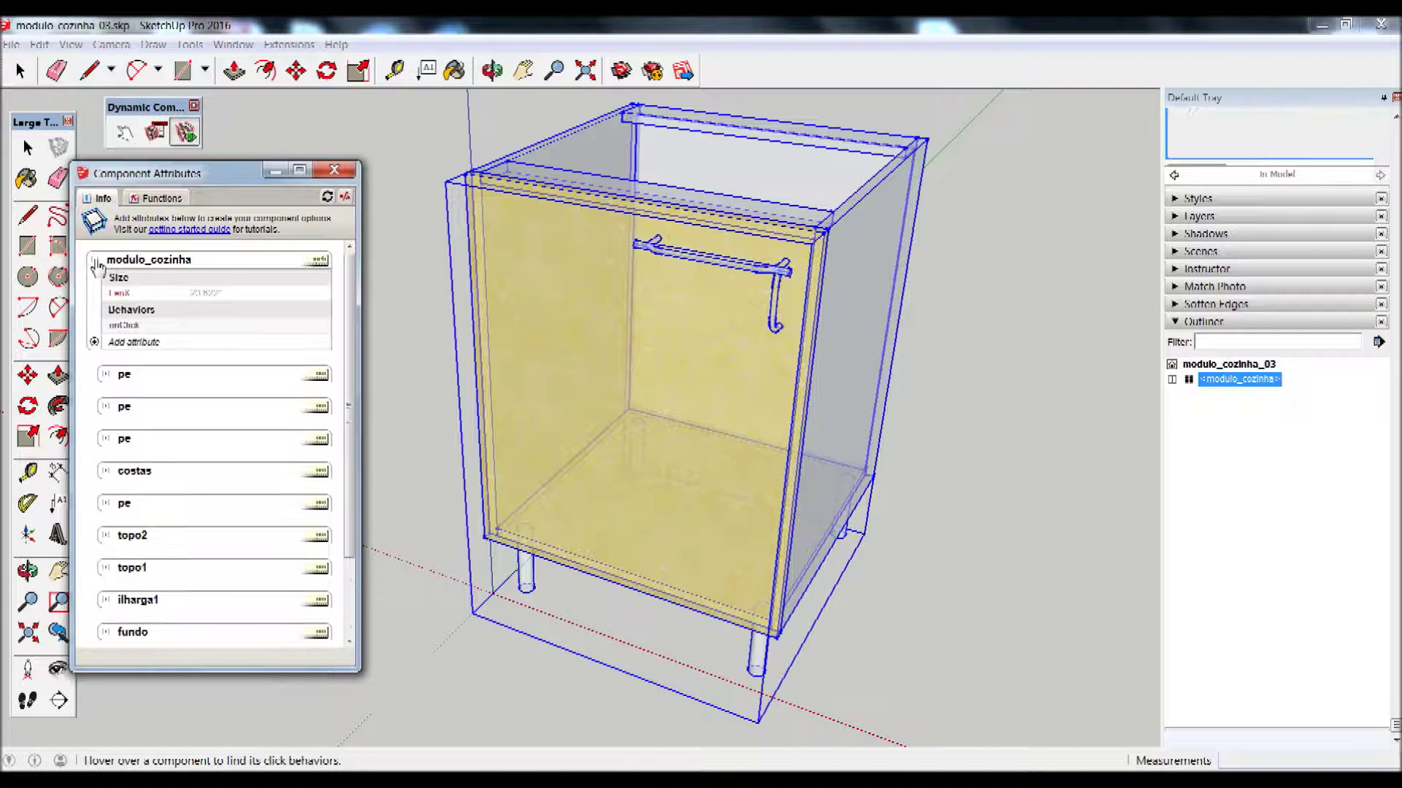
pyautogui.click(134, 342)
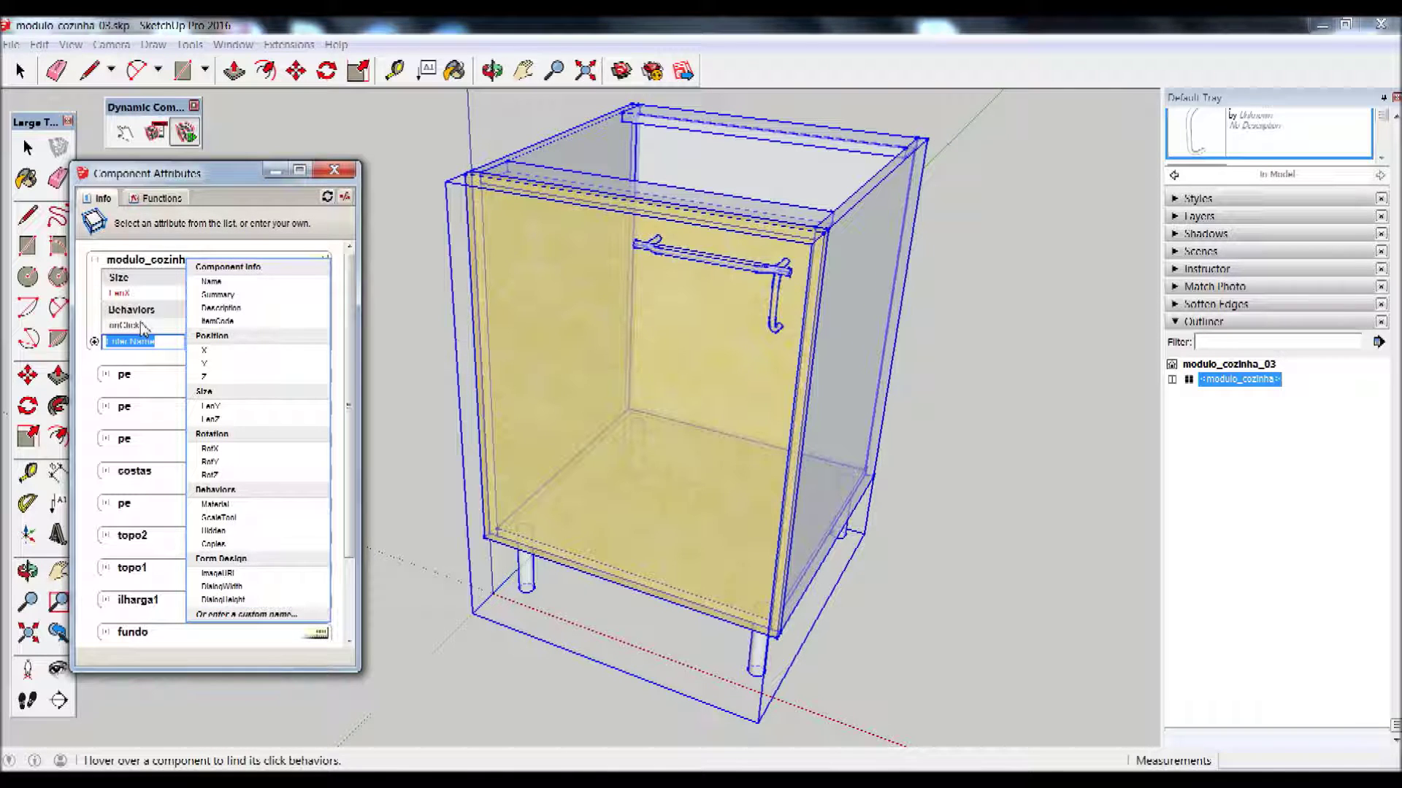
pyautogui.write('Modelo_p')
pyautogui.write('uxador')
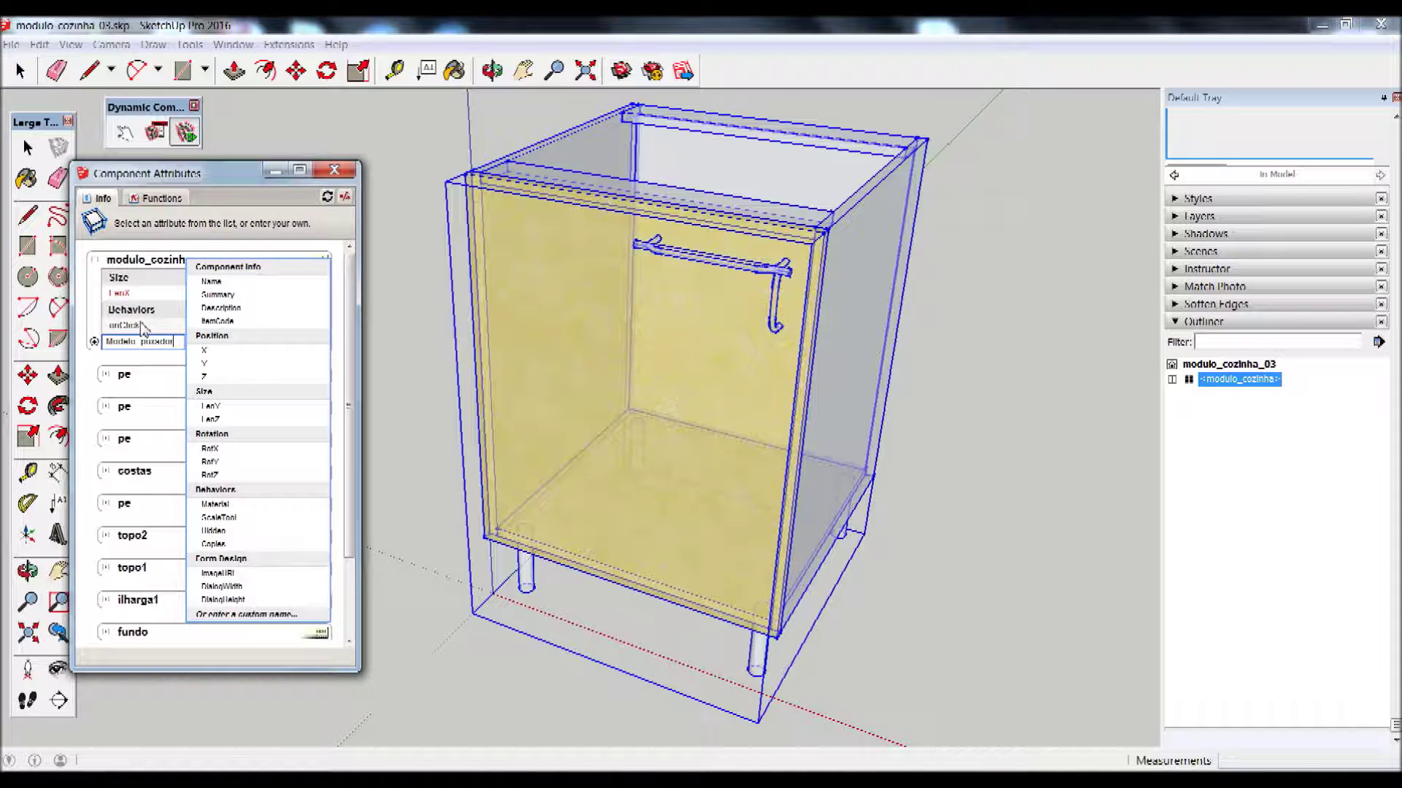
pyautogui.press('Escape')
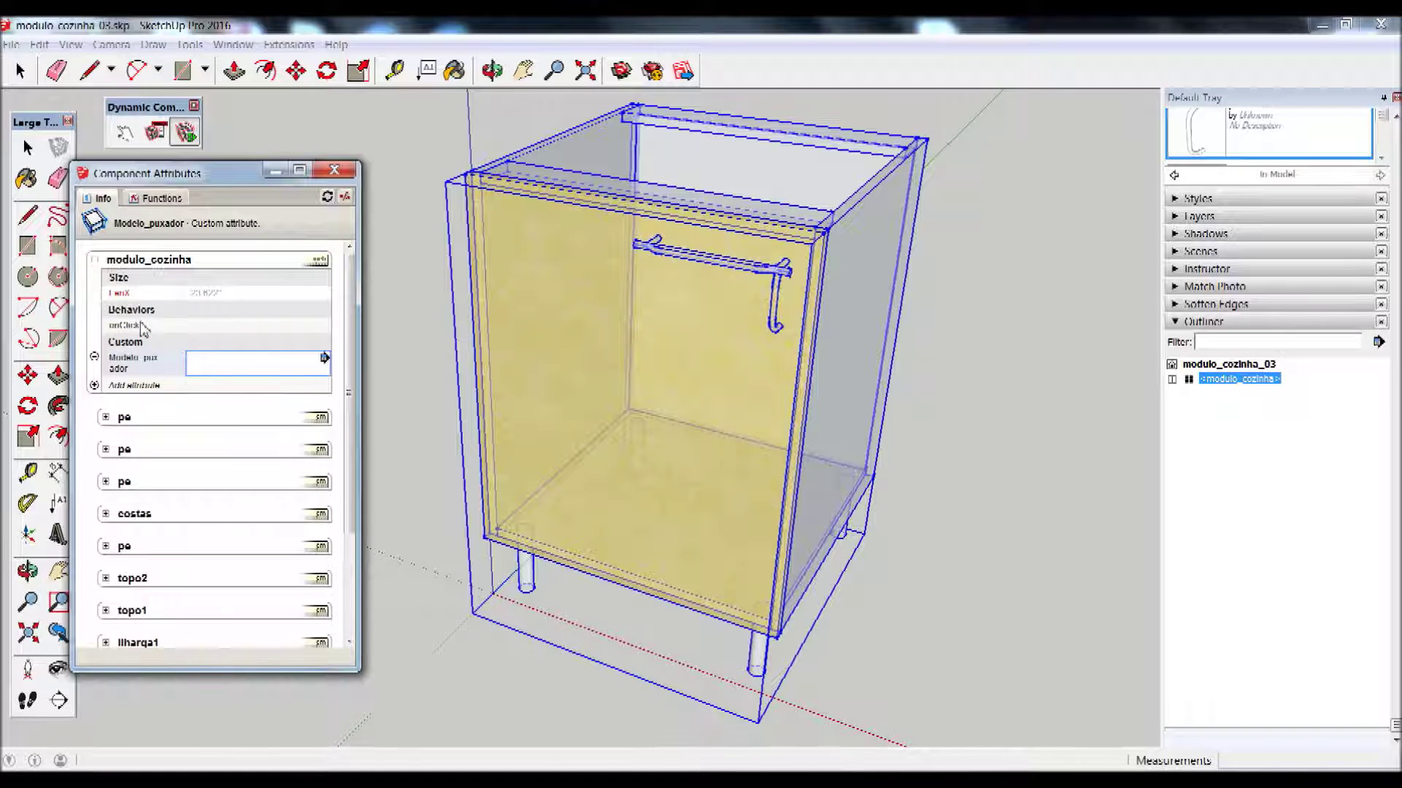
pyautogui.click(253, 370)
pyautogui.click(263, 422)
pyautogui.click(247, 370)
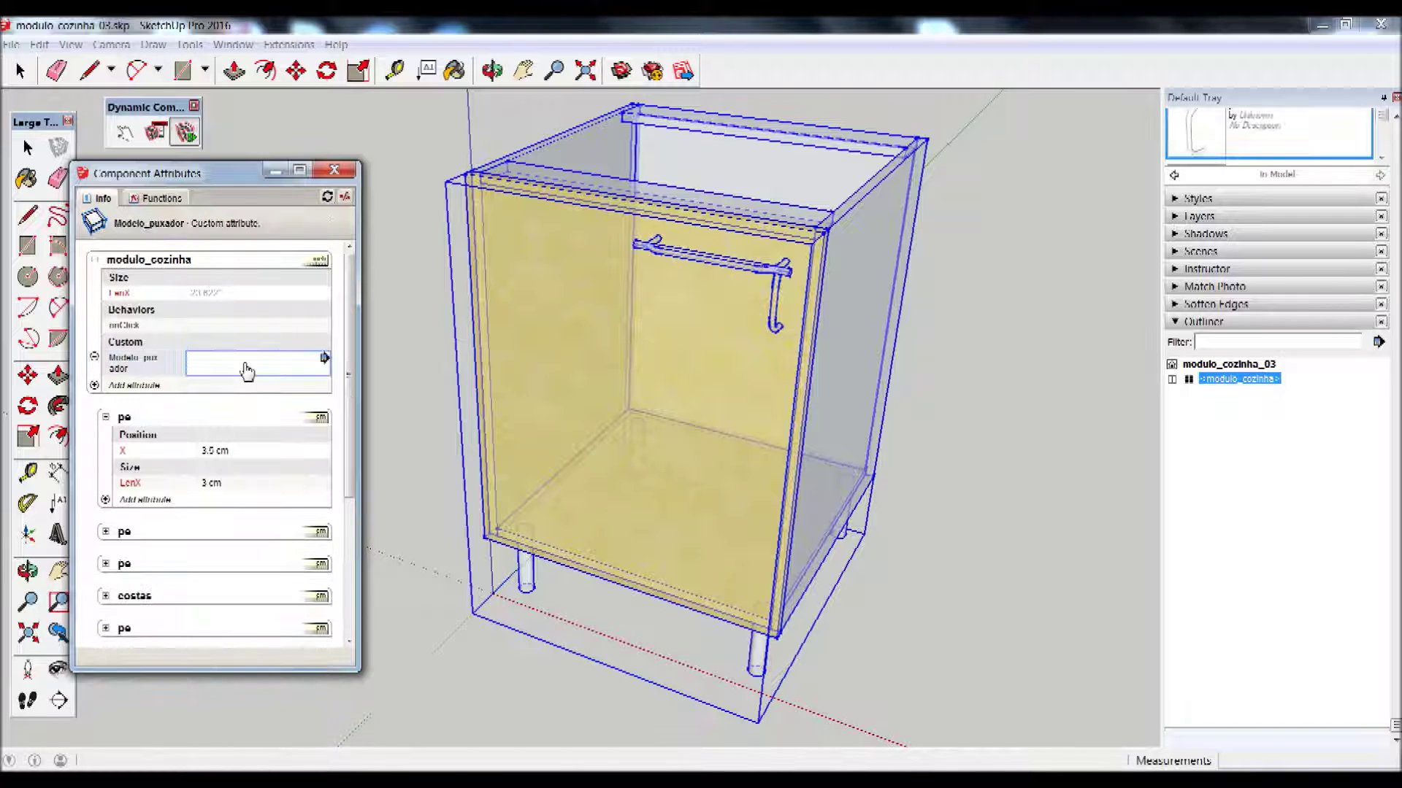
# Make Modelo_puxador a Text attribute chosen from a list, labelled 'Modelo do puxador'
pyautogui.click(325, 362)
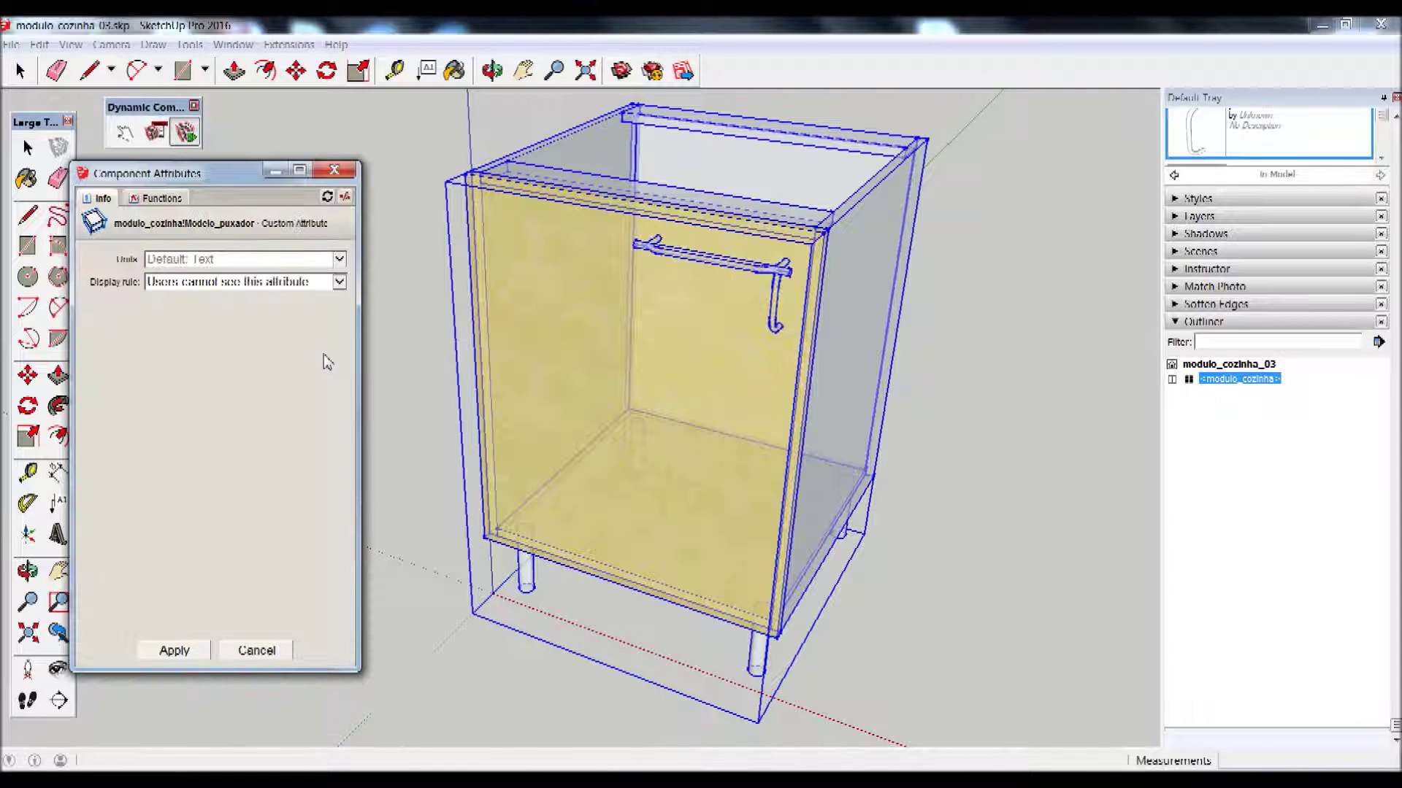
pyautogui.click(217, 261)
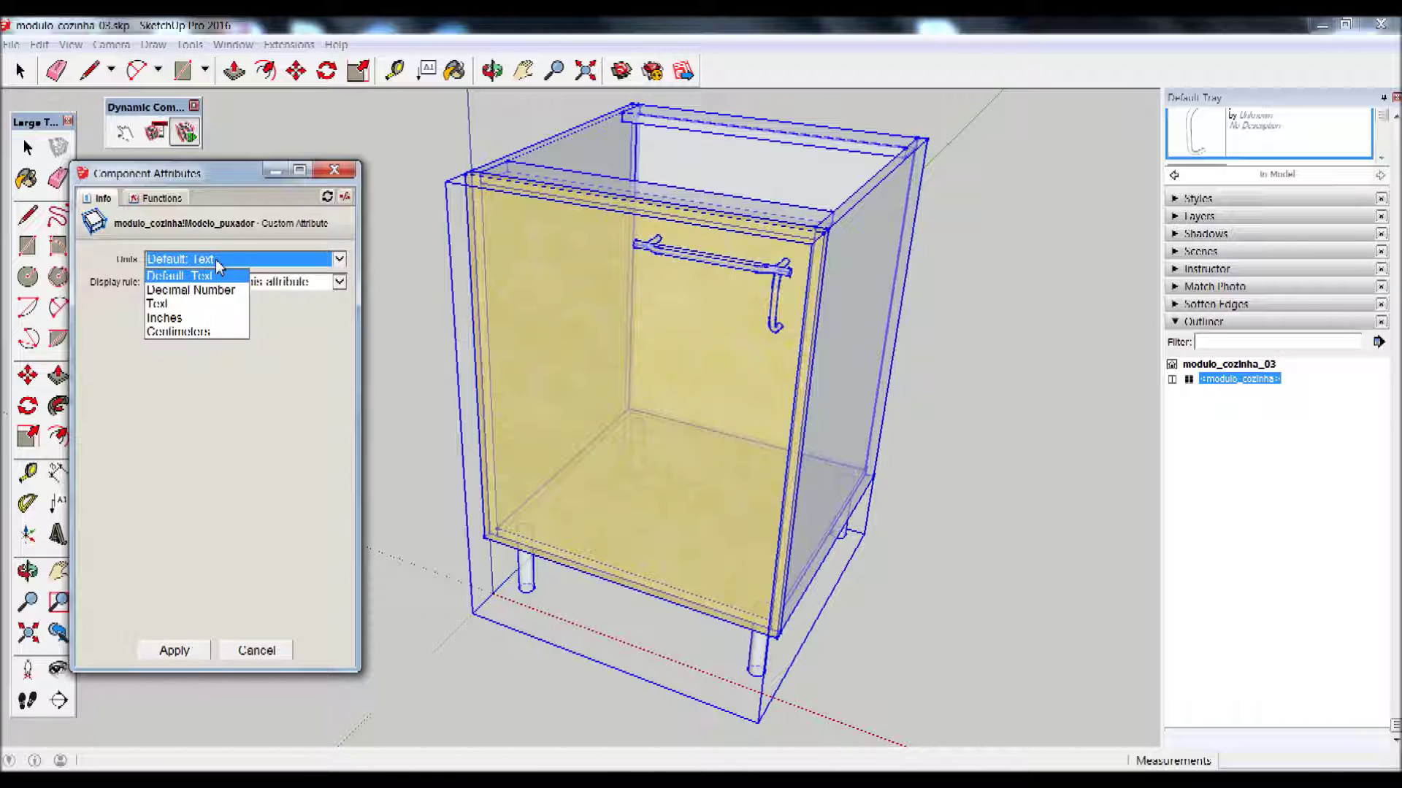
pyautogui.click(179, 303)
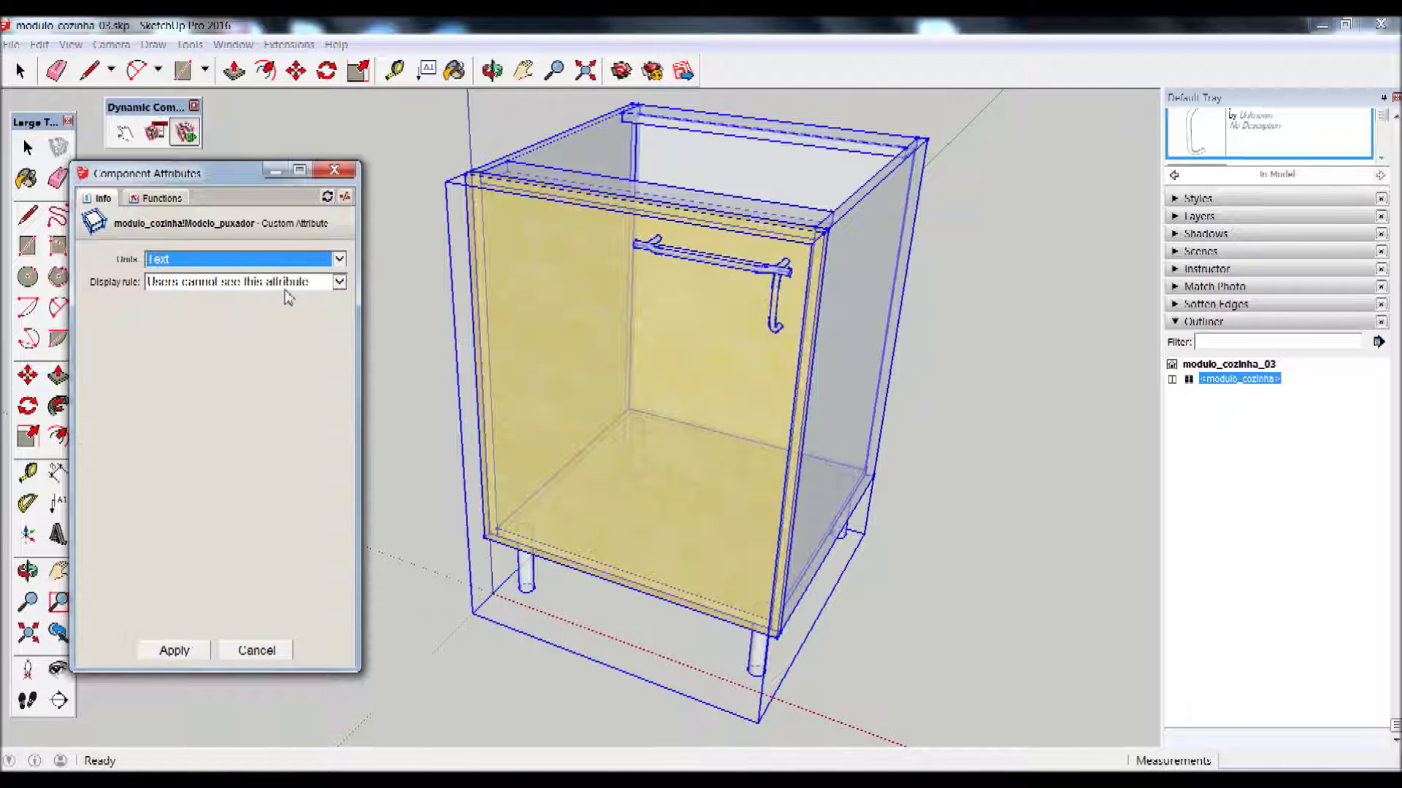
pyautogui.click(339, 282)
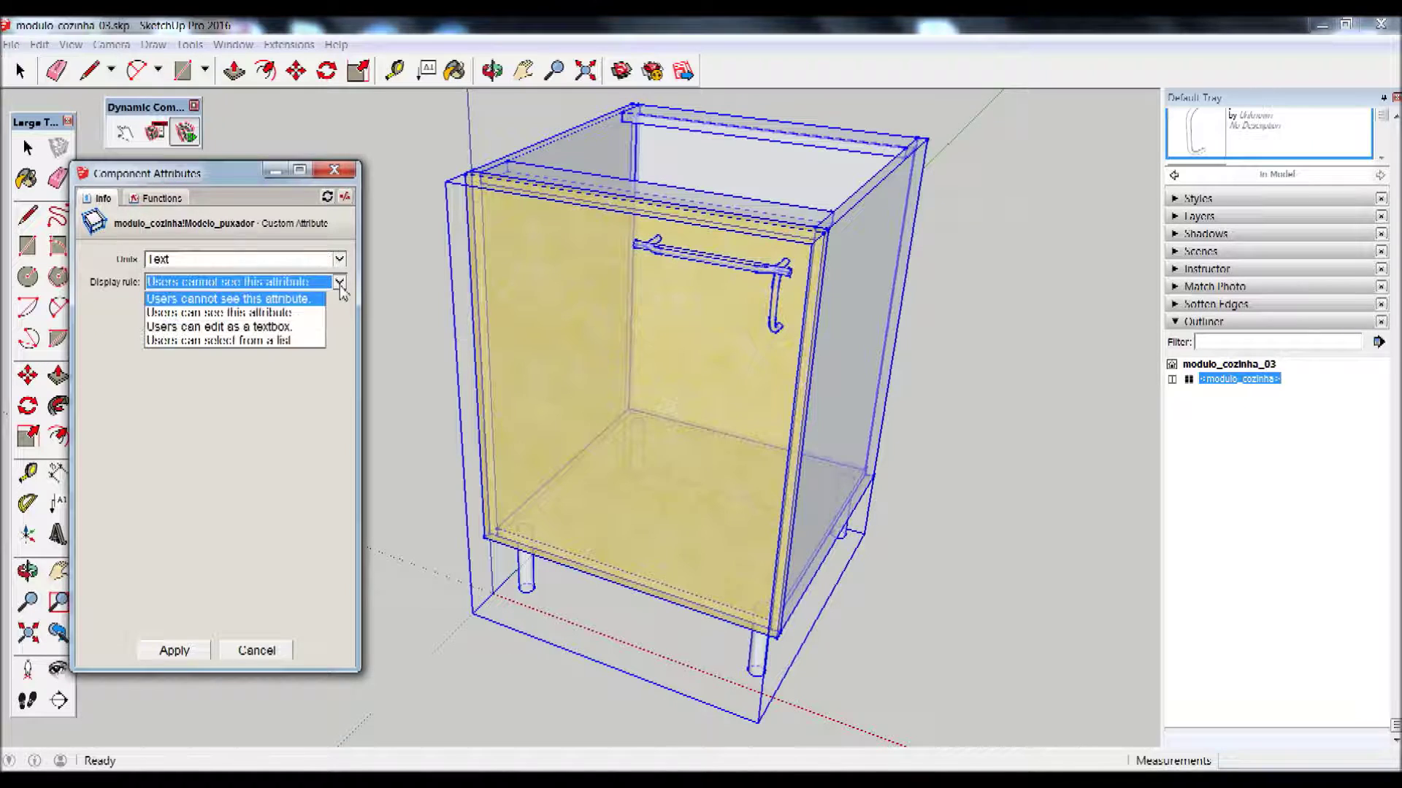
pyautogui.click(286, 341)
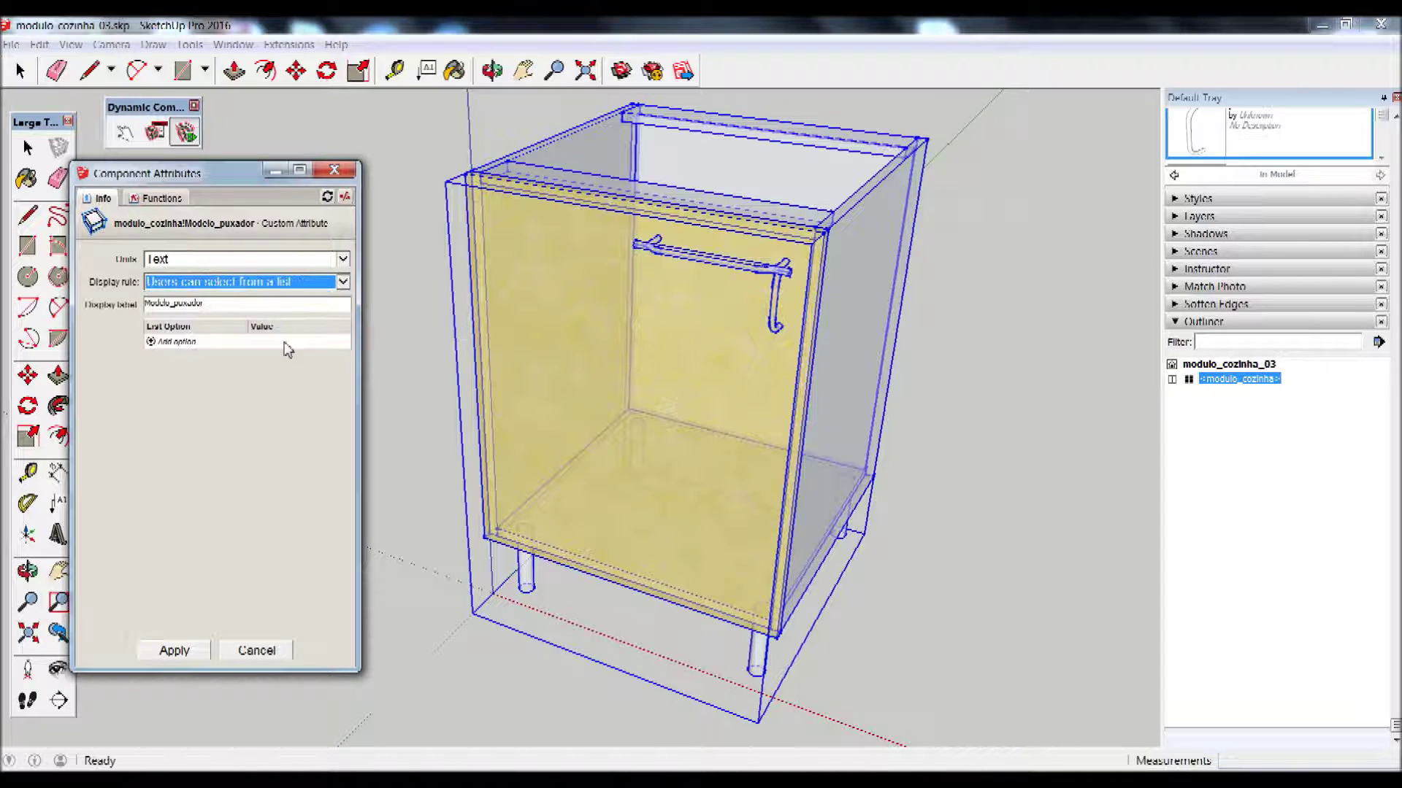
pyautogui.click(204, 305)
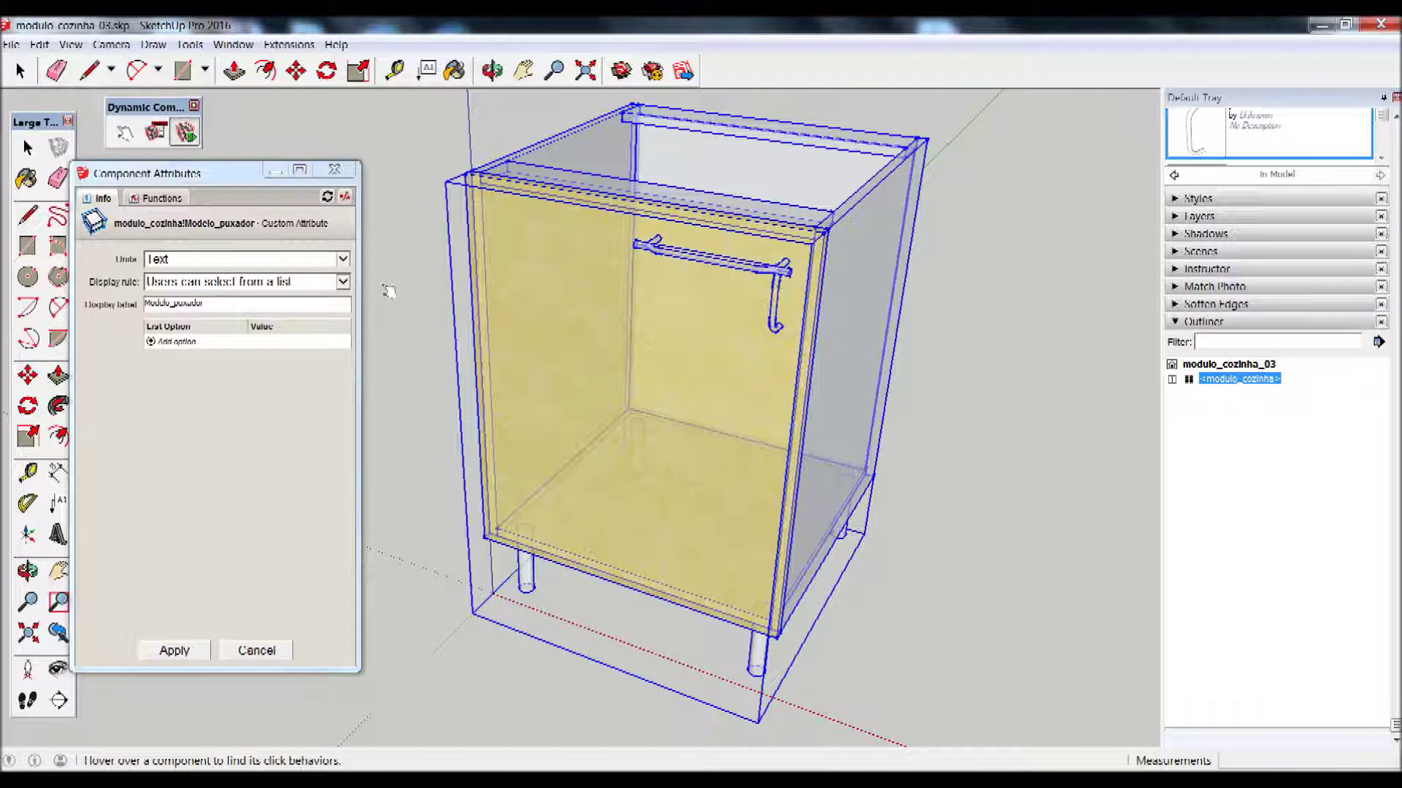
pyautogui.click(180, 303)
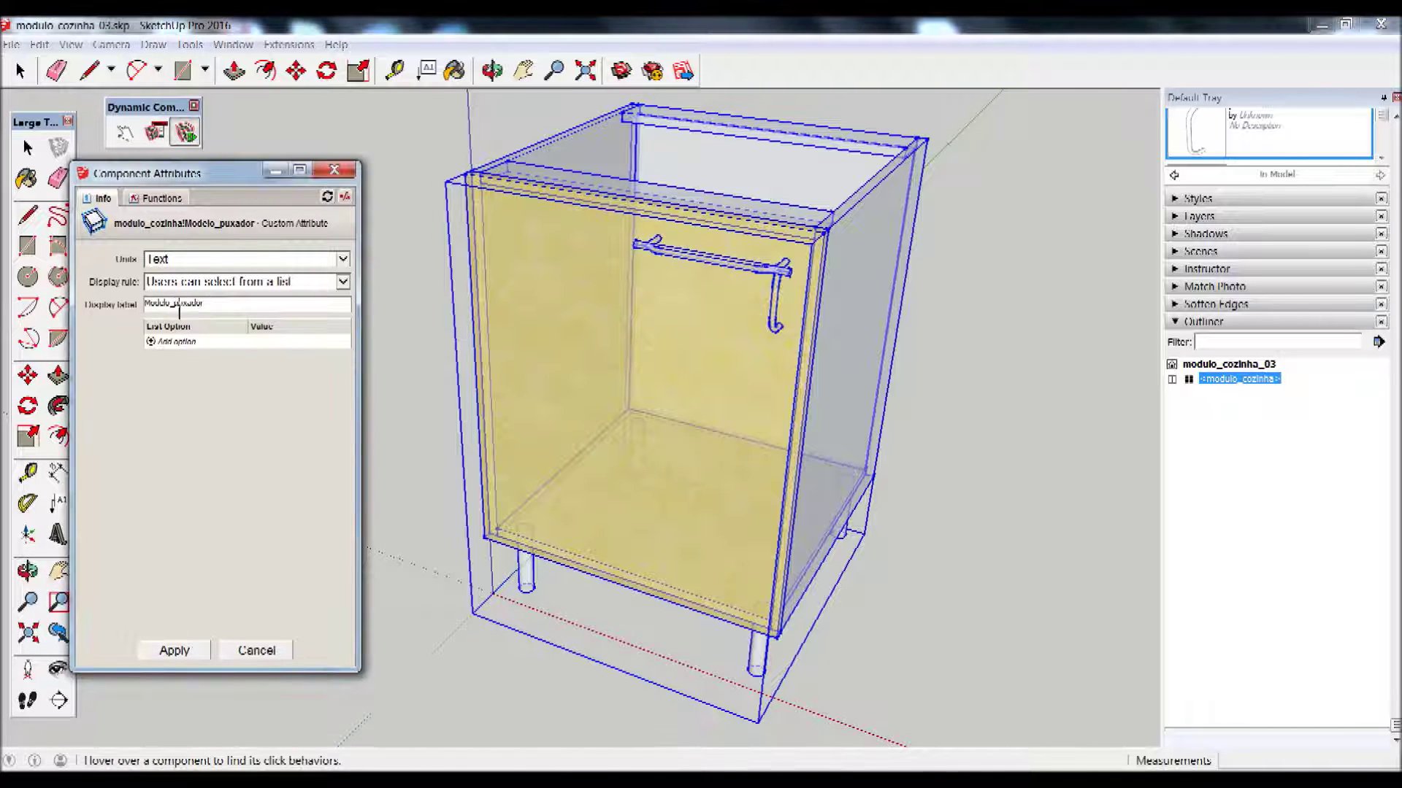
pyautogui.press('BackSpace')
pyautogui.write('do')
# Add list options Puxador1, Puxador2 and Puxador3 and apply the attribute settings
pyautogui.click(176, 343)
pyautogui.write('Pu')
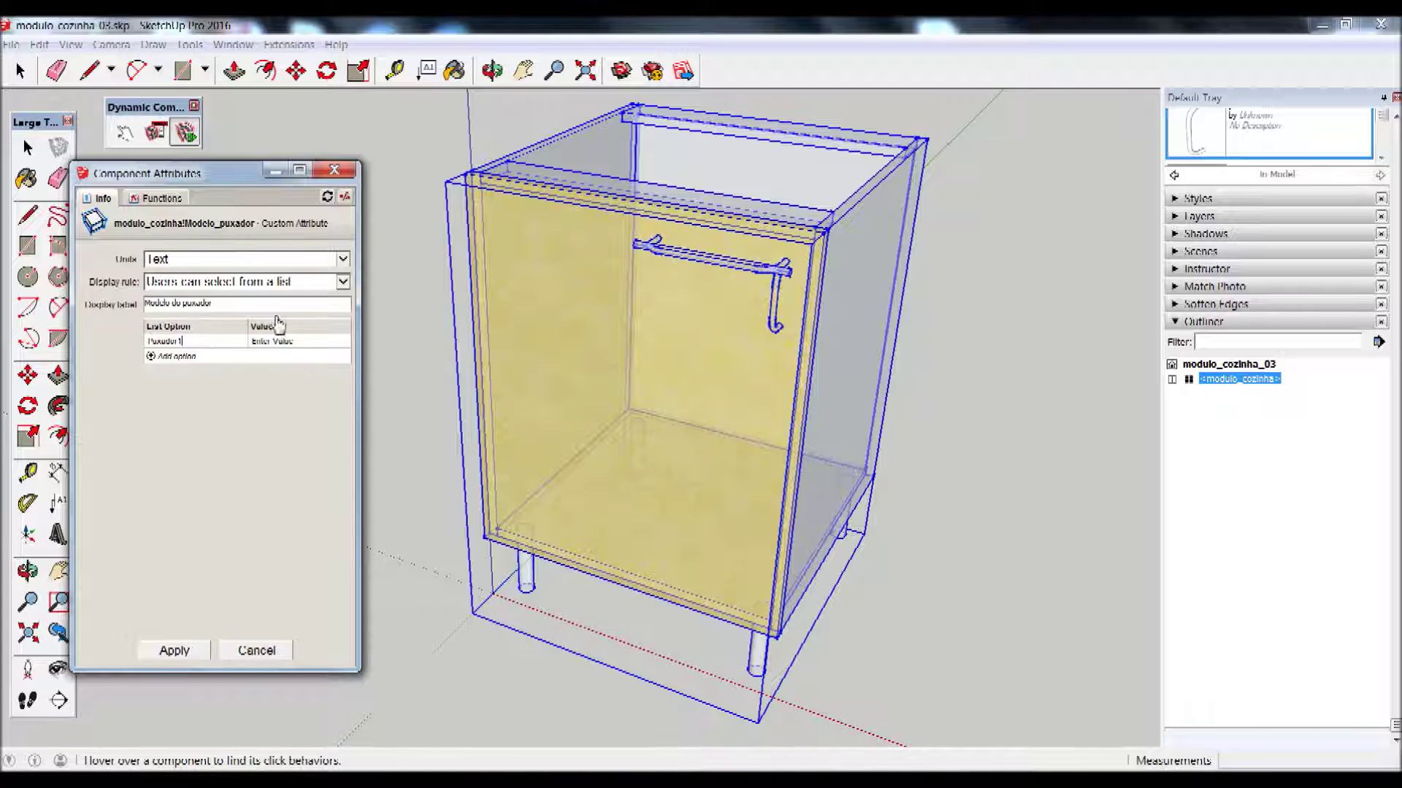
pyautogui.click(292, 341)
pyautogui.click(174, 358)
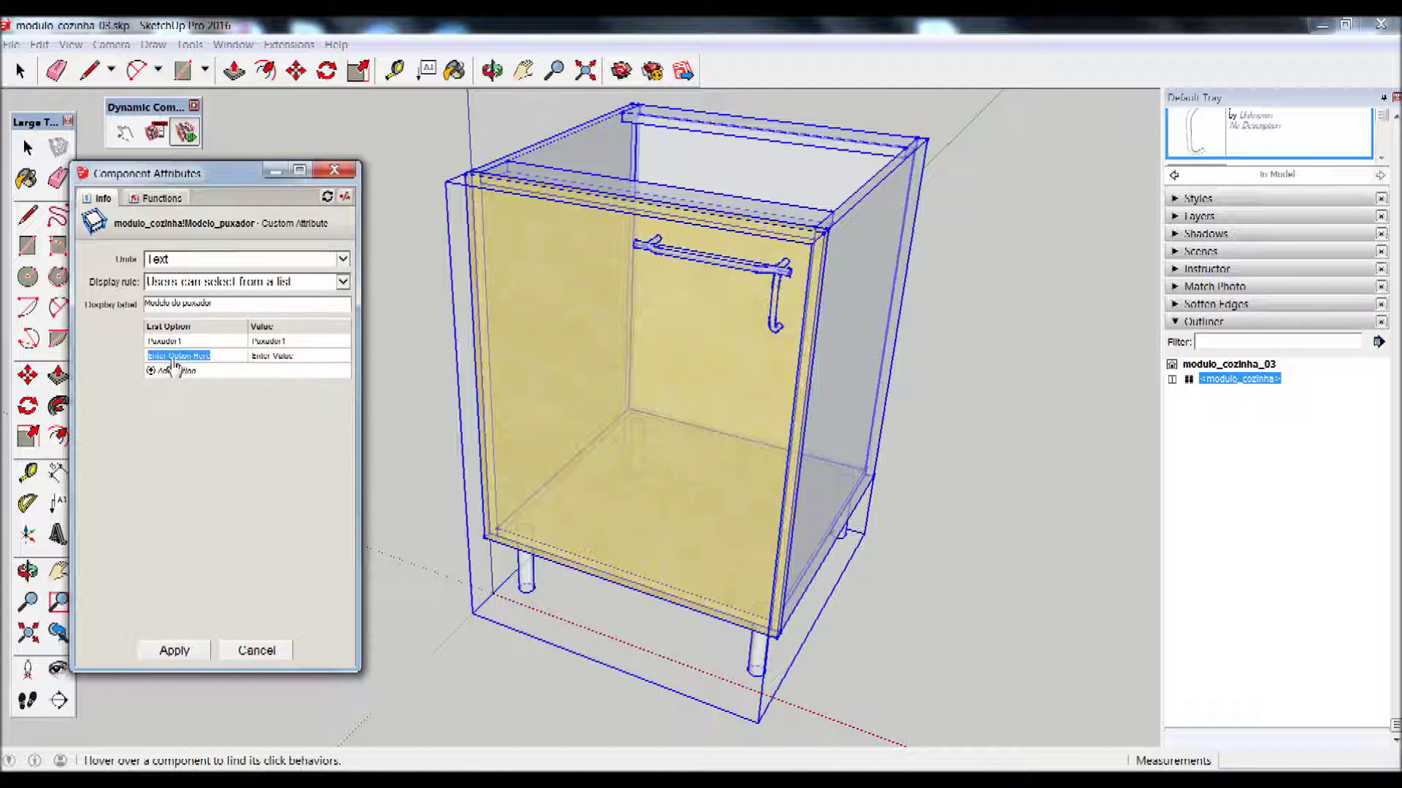
pyautogui.write('Puxador2')
pyautogui.click(292, 356)
pyautogui.click(171, 370)
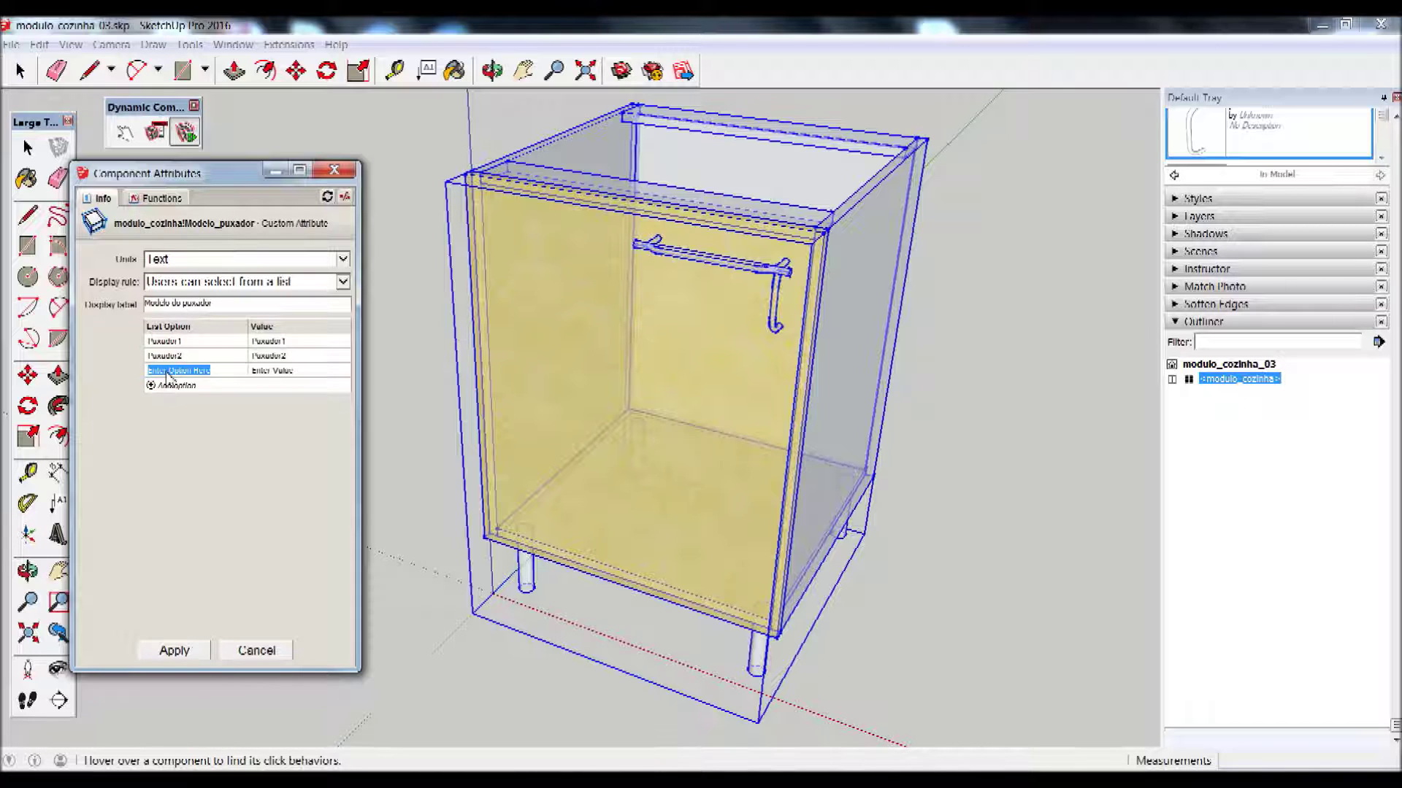
pyautogui.write('Puxad')
pyautogui.click(298, 372)
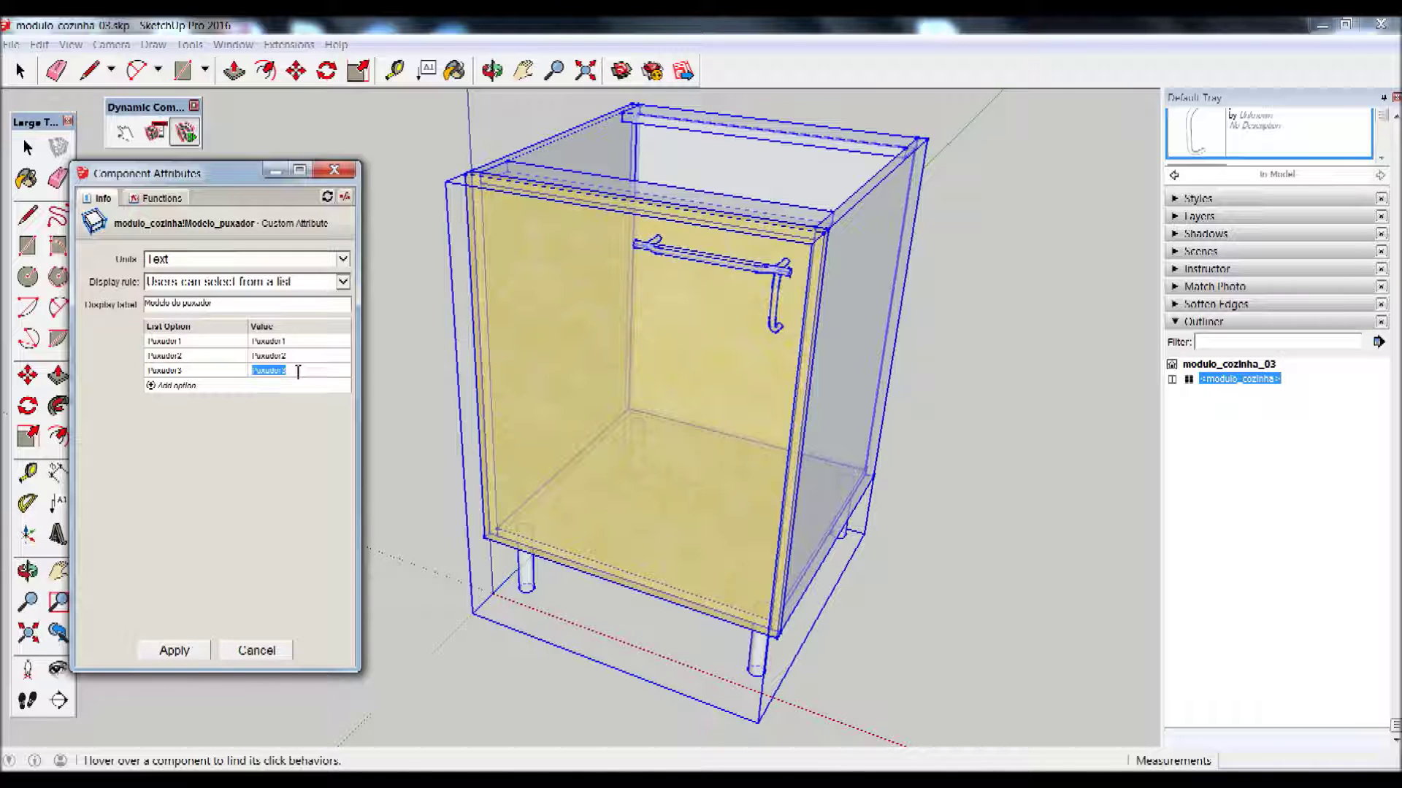
pyautogui.click(175, 654)
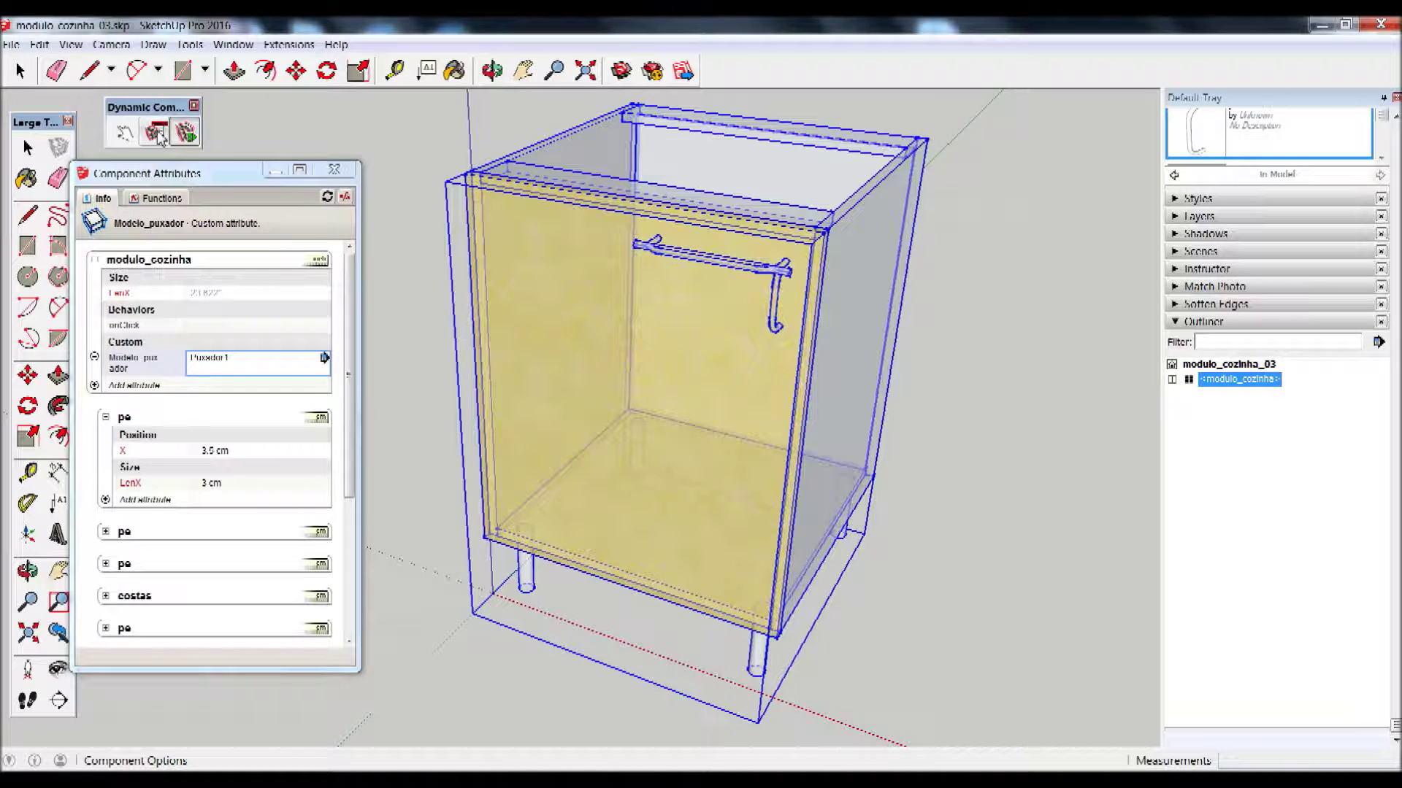
# Set the cabinet's handle model to Puxador2 in Component Options and apply it
pyautogui.click(159, 137)
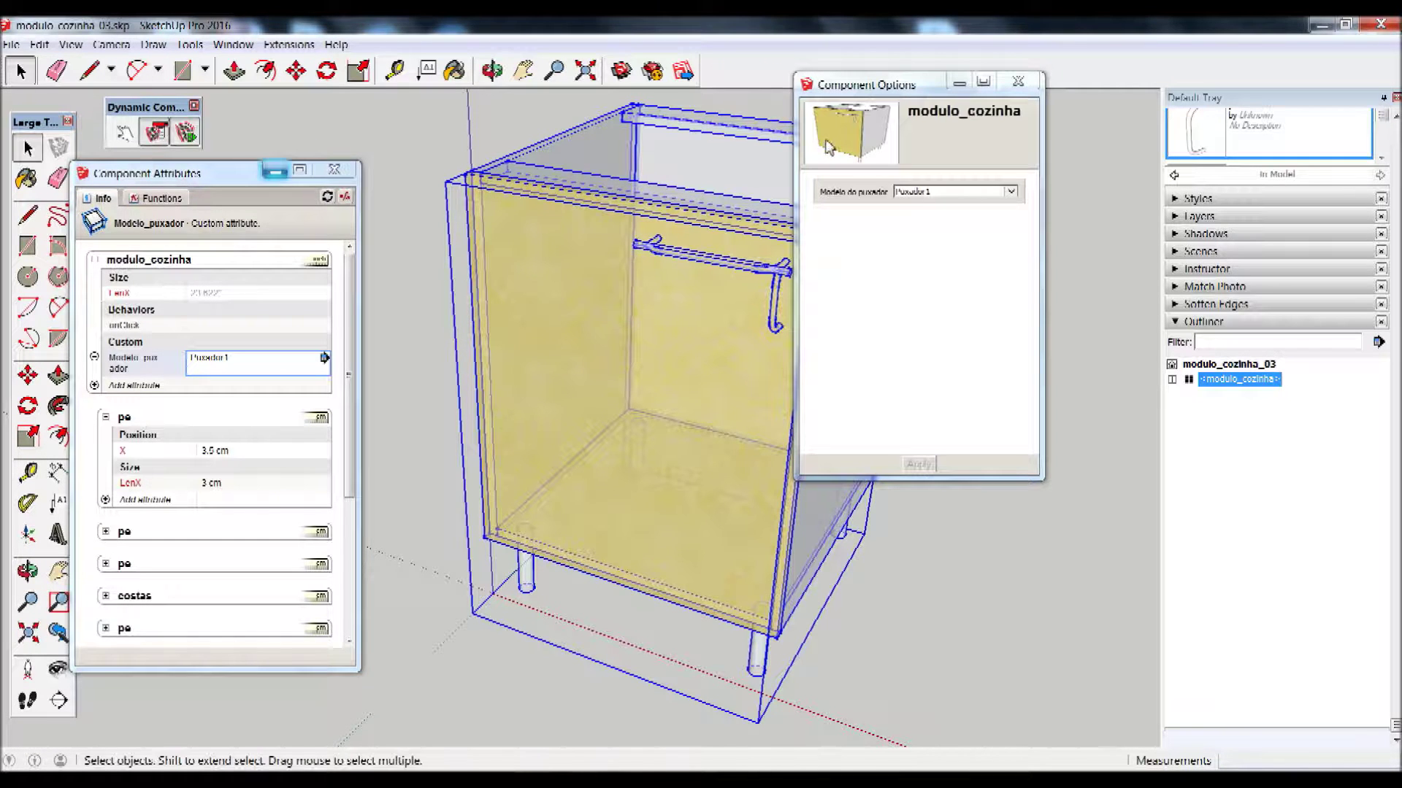
pyautogui.moveTo(869, 85); pyautogui.dragTo(1005, 134)
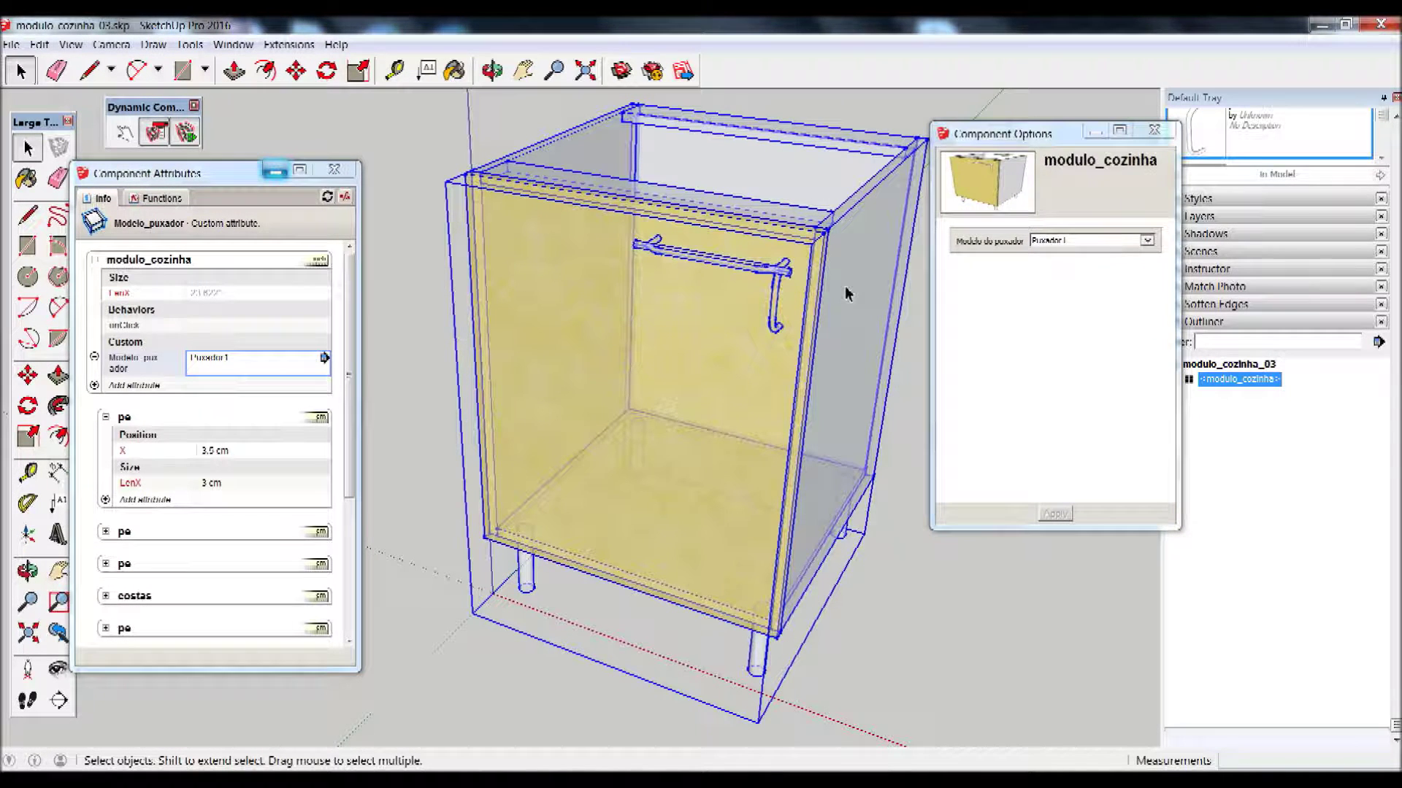
pyautogui.click(887, 398)
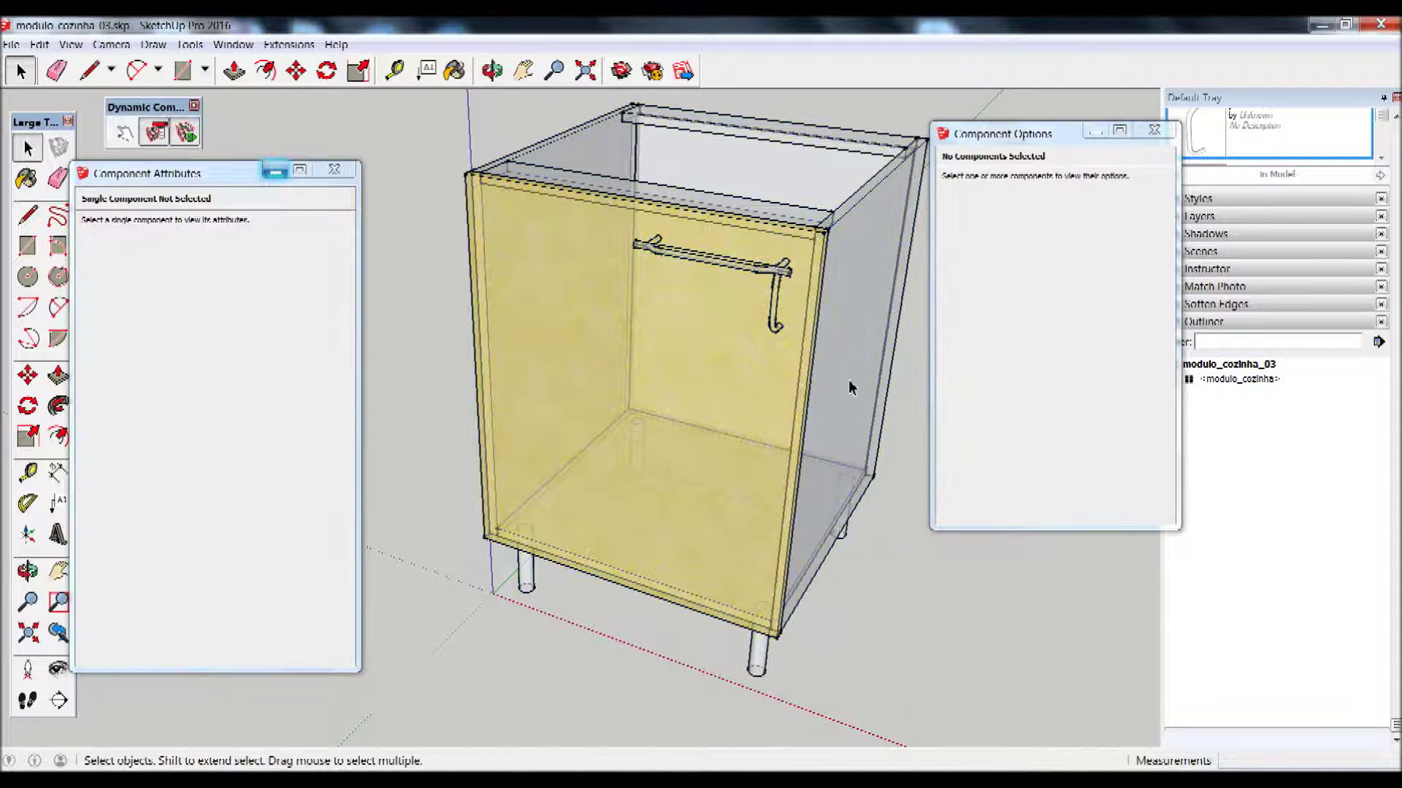
pyautogui.click(850, 387)
pyautogui.click(1075, 243)
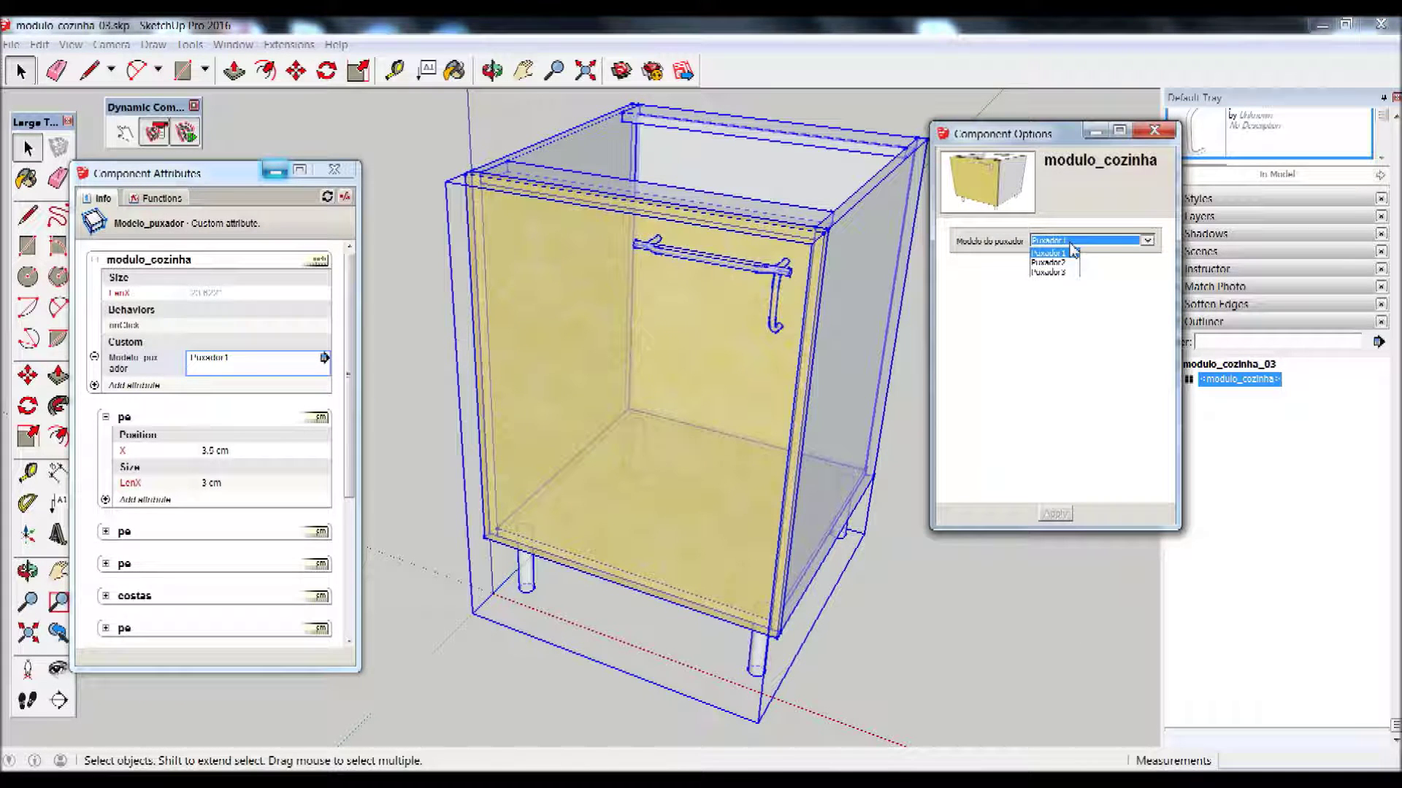
pyautogui.click(1058, 264)
pyautogui.click(1055, 514)
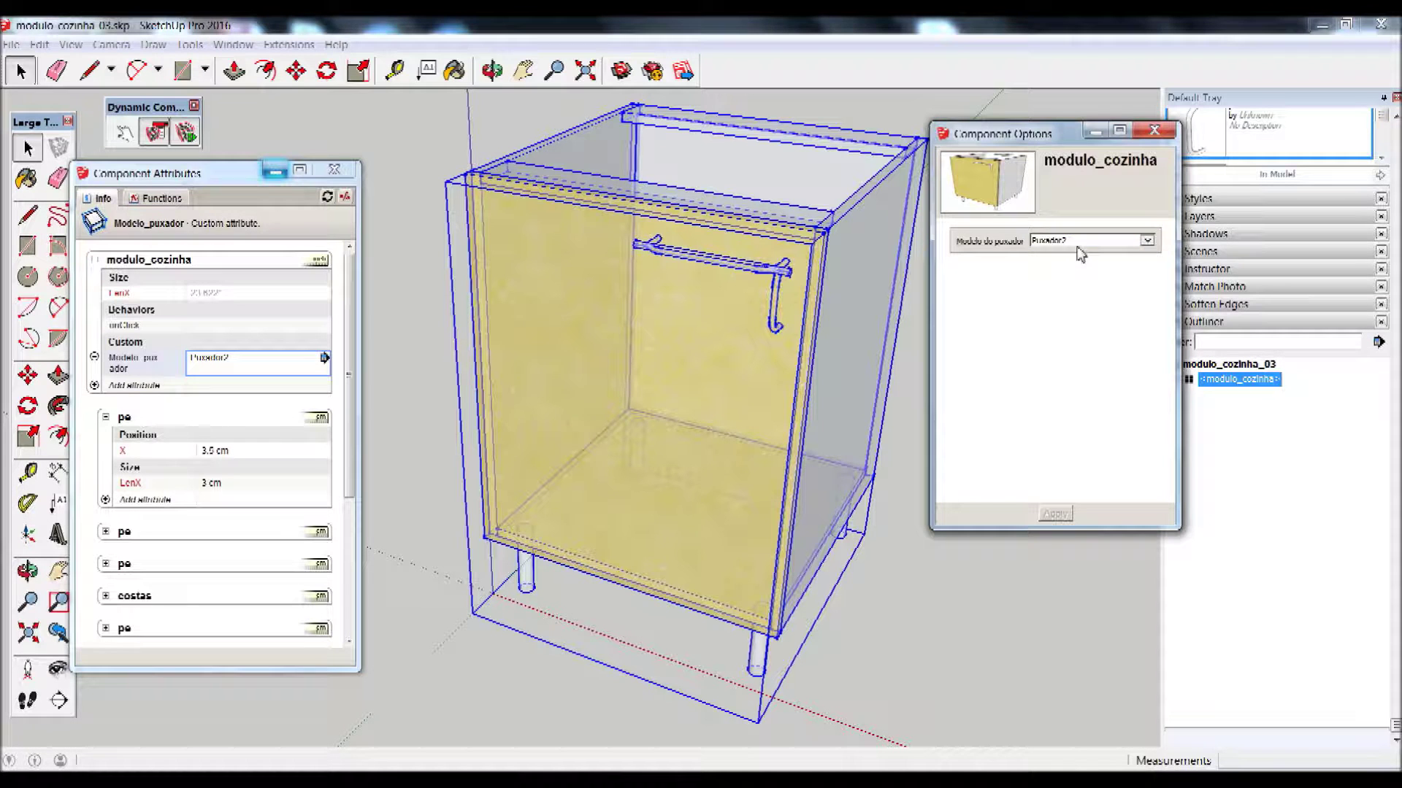
# Switch the handle model to Puxador3, apply it, and close Component Options
pyautogui.click(1076, 243)
pyautogui.click(1055, 272)
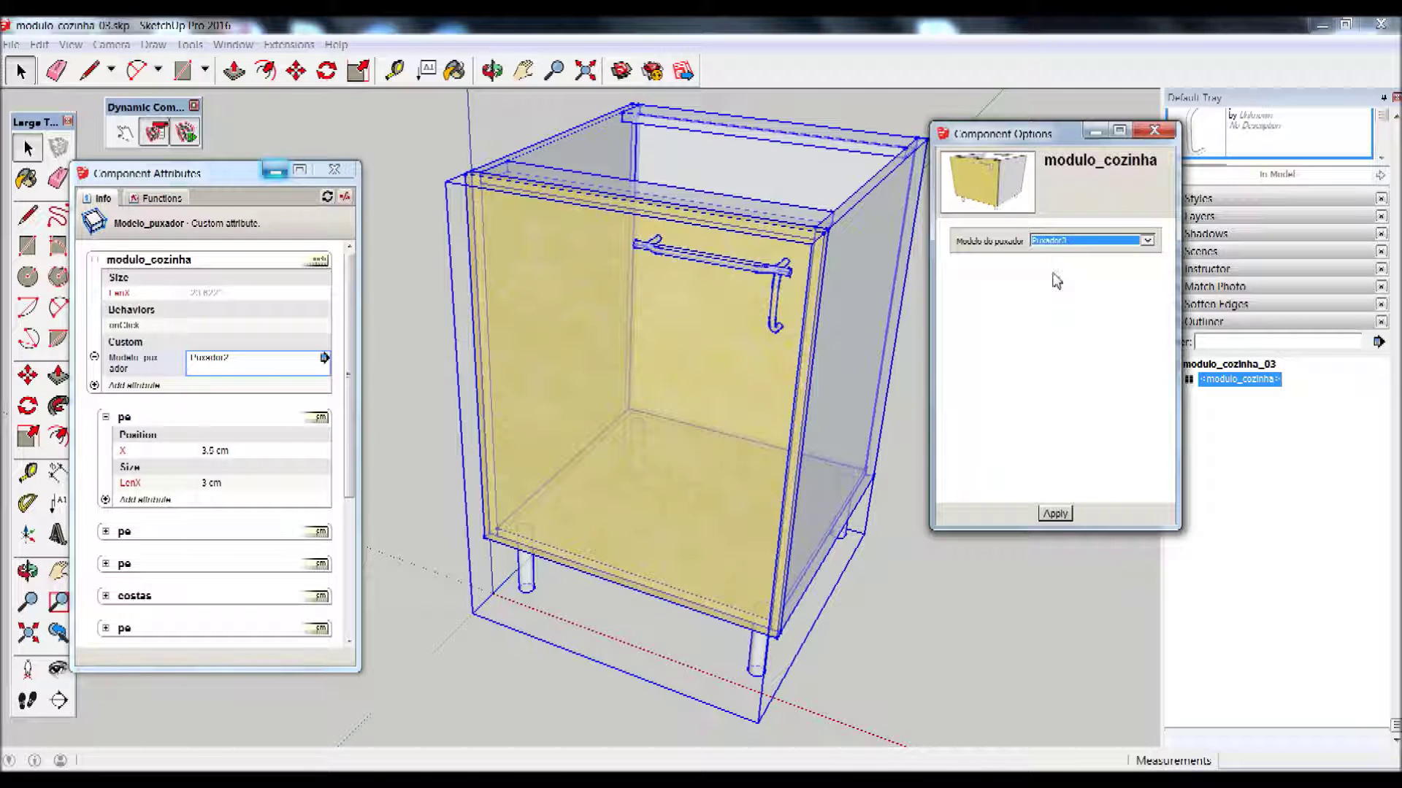
pyautogui.click(1056, 514)
pyautogui.click(1066, 514)
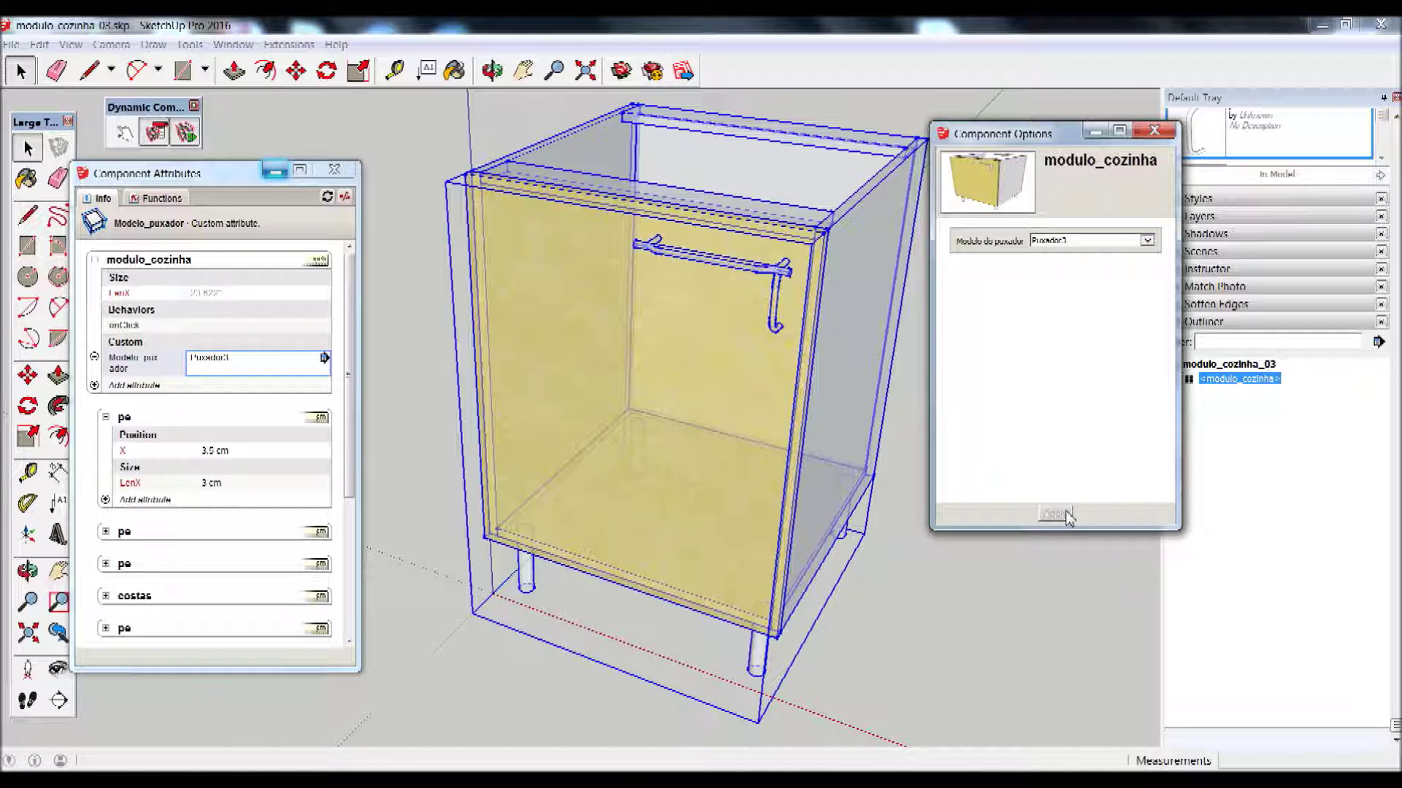
pyautogui.click(1152, 133)
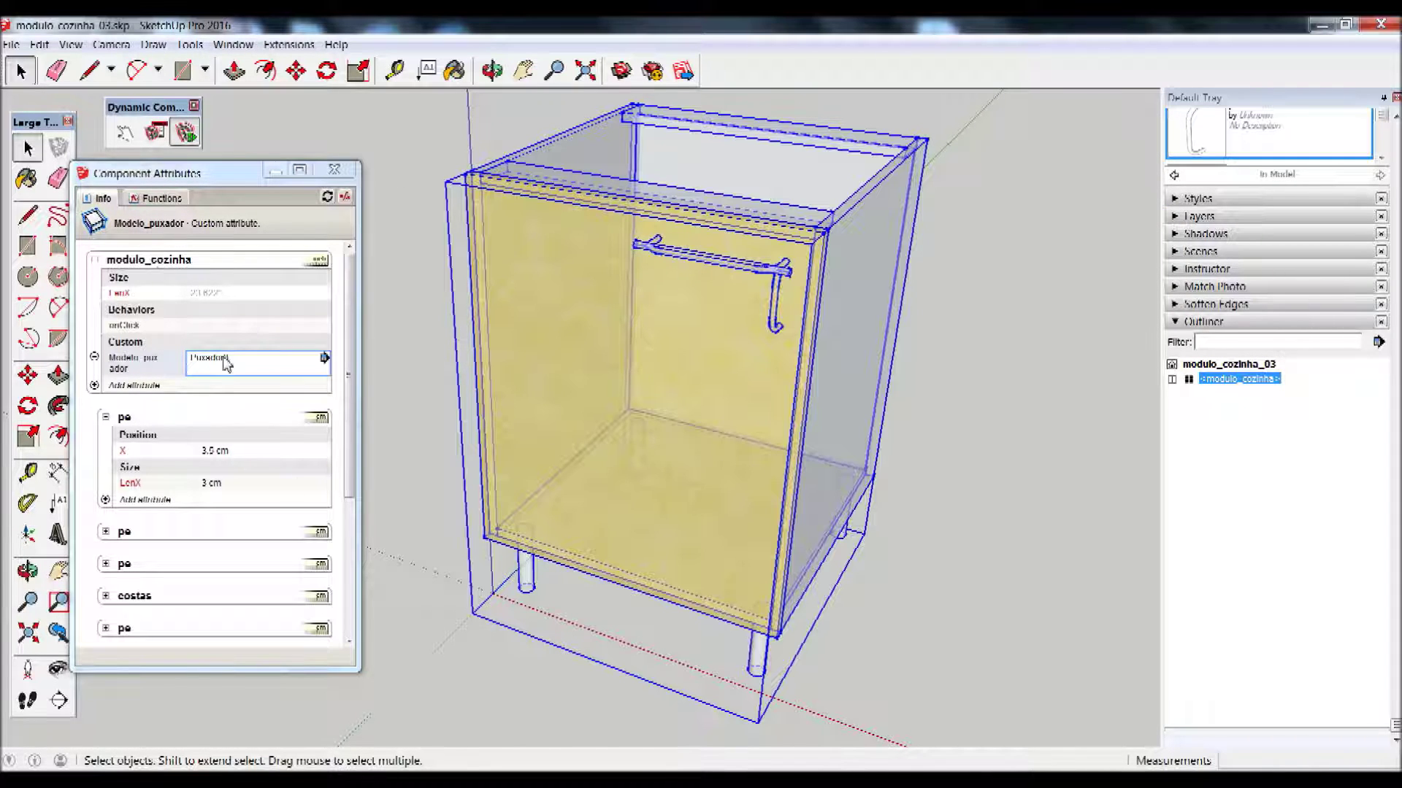
# Expand modulo_cozinha and Porta_completa in the Outliner and browse the attributes panel
pyautogui.click(350, 582)
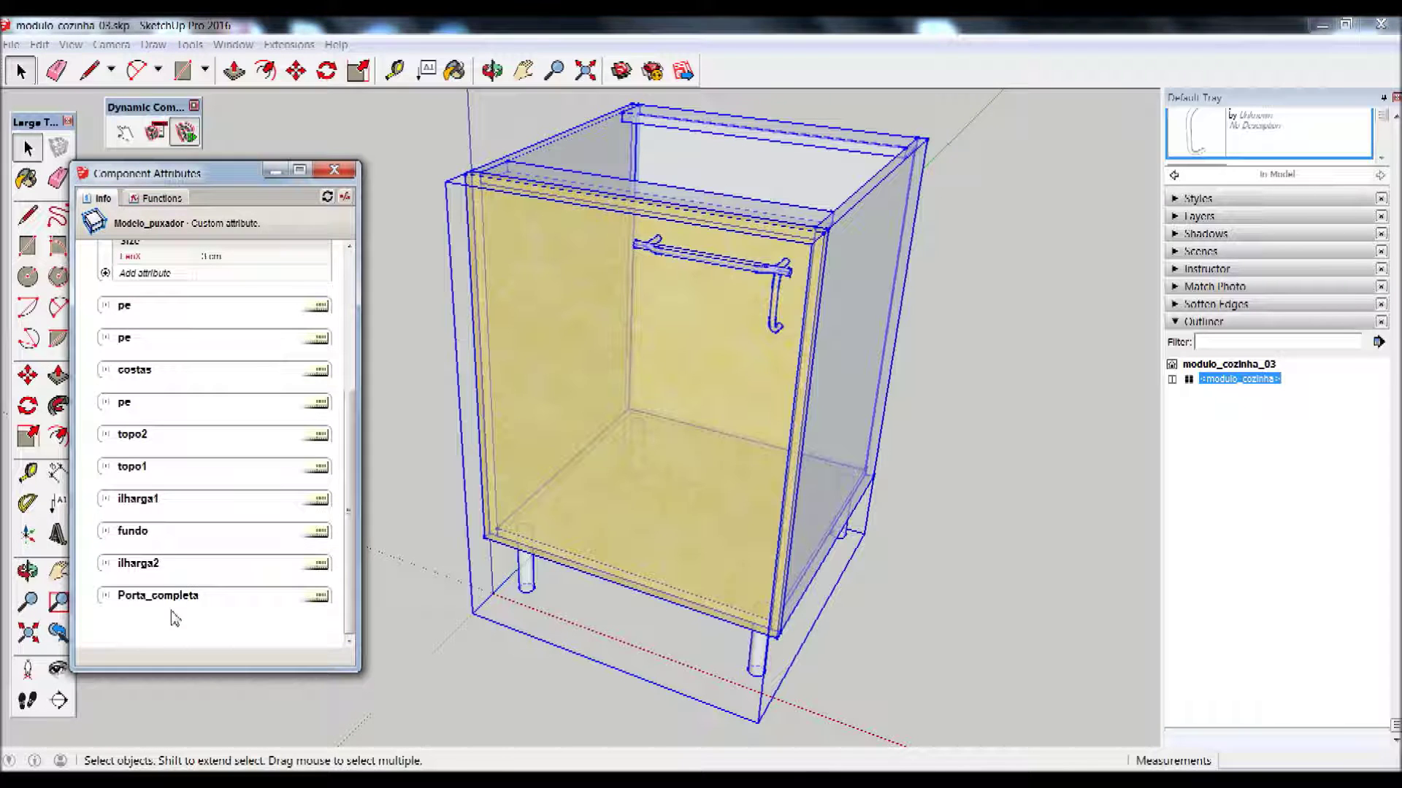
pyautogui.click(1171, 379)
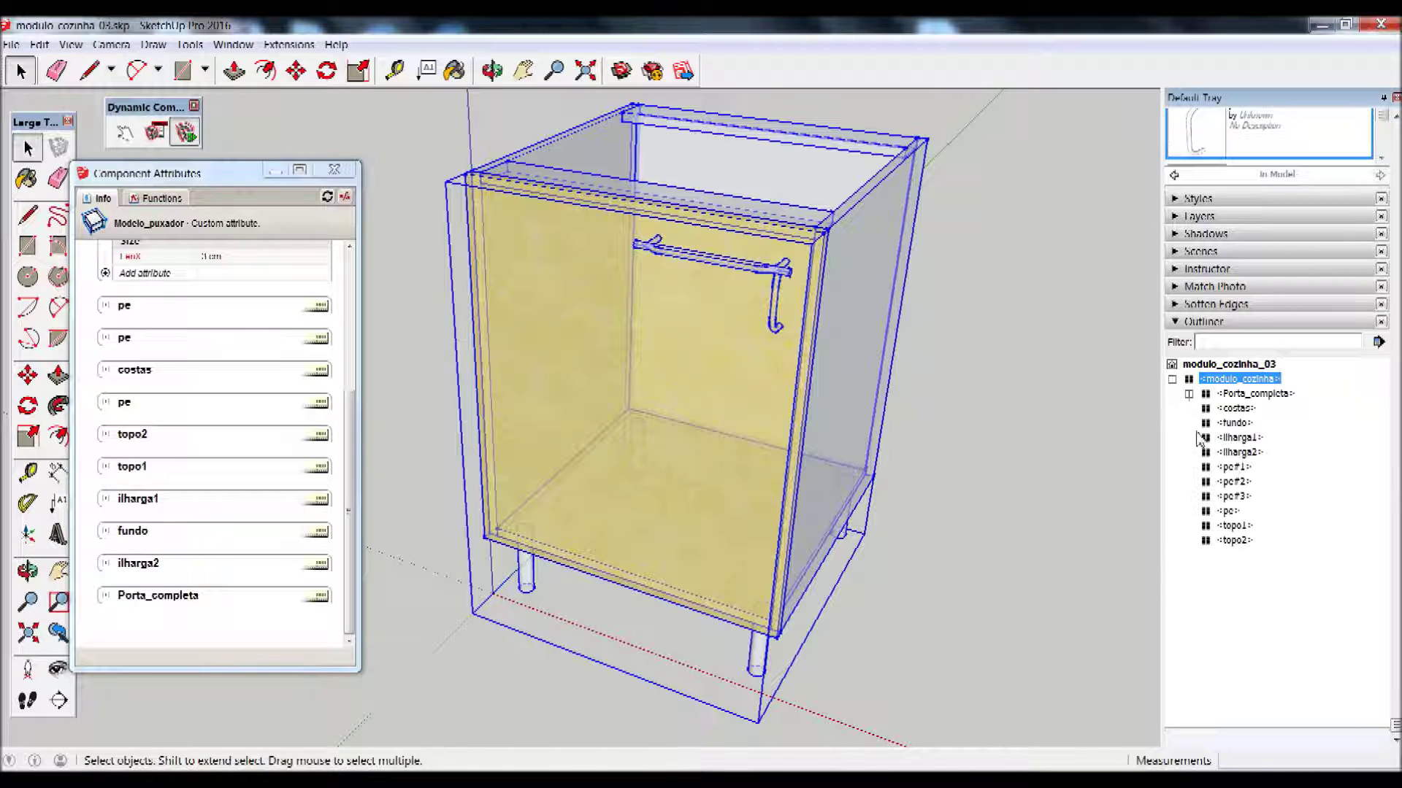
pyautogui.click(1188, 394)
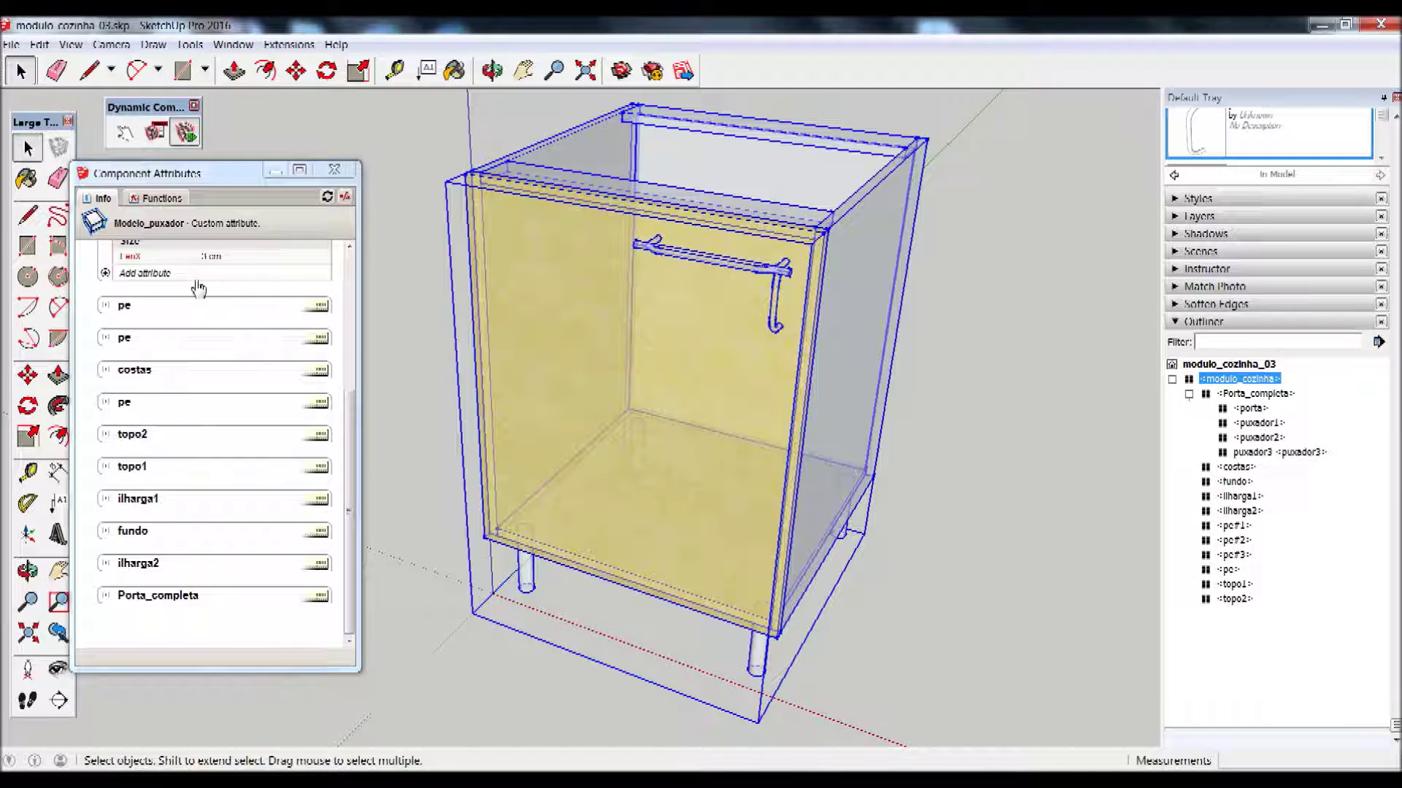
pyautogui.moveTo(349, 471)
pyautogui.mouseDown()
pyautogui.moveTo(349, 319)
pyautogui.moveTo(349, 514)
pyautogui.mouseUp()
pyautogui.moveTo(357, 443); pyautogui.dragTo(353, 380)
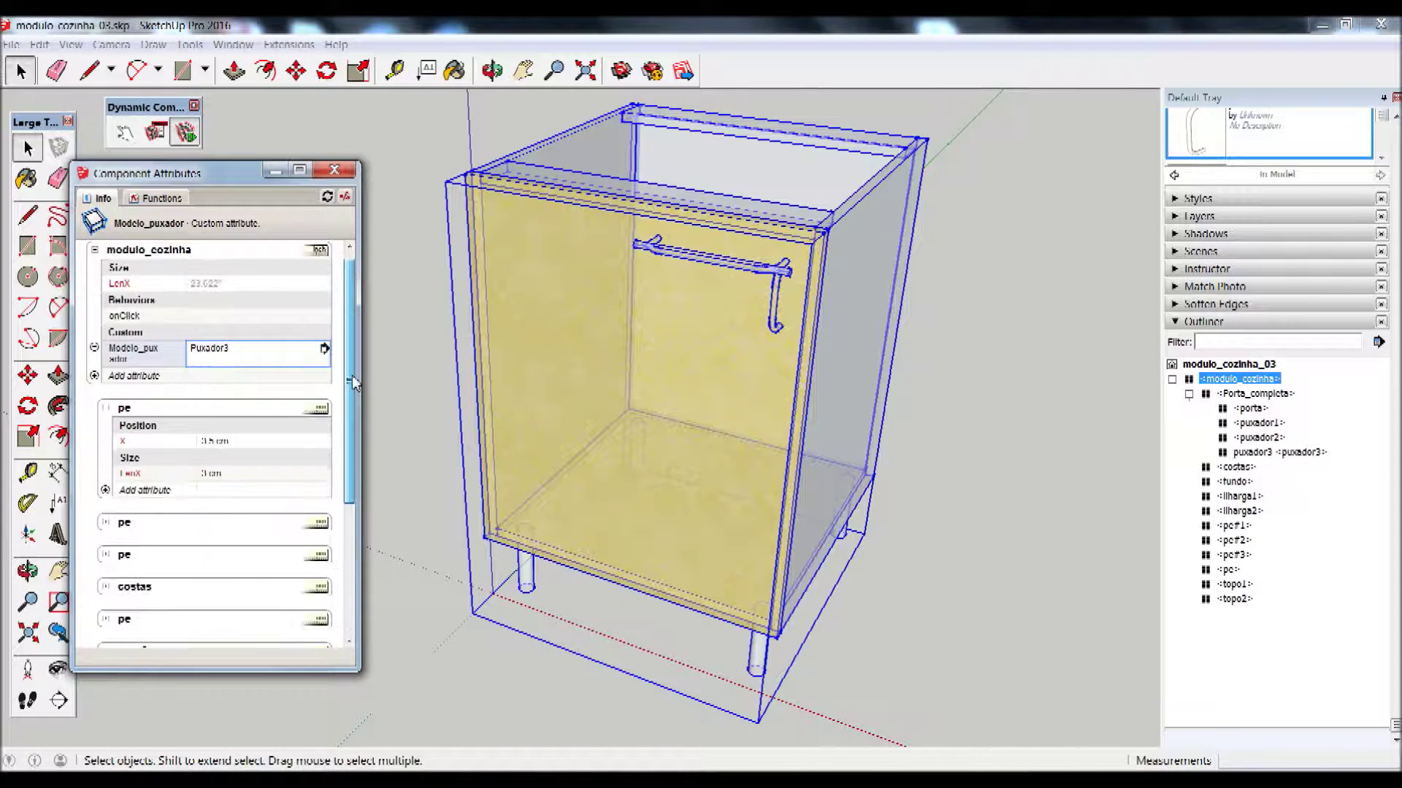
pyautogui.scroll(-2, 351, 374)
pyautogui.scroll(-2, 347, 371)
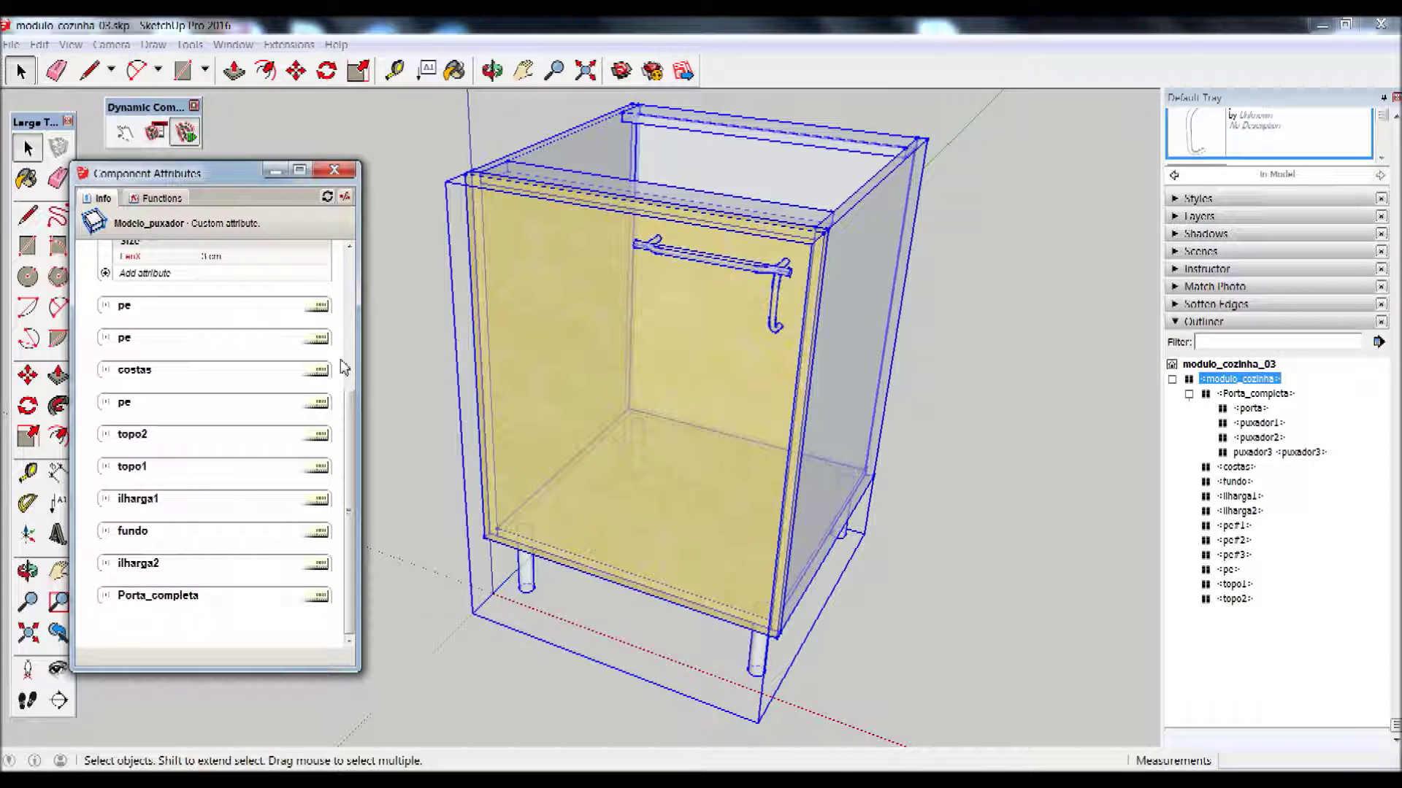
pyautogui.scroll(2, 348, 318)
pyautogui.scroll(3, 349, 314)
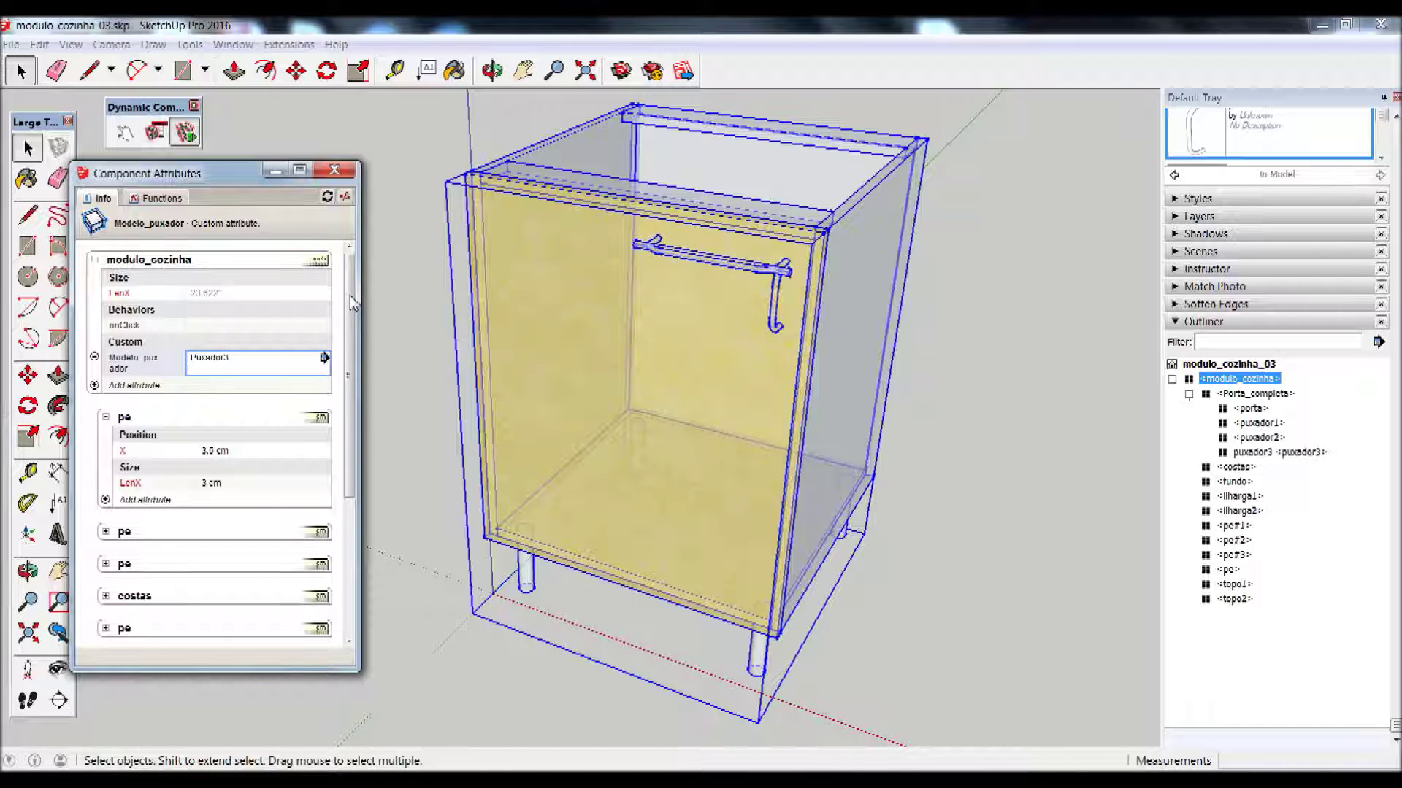
pyautogui.moveTo(353, 303); pyautogui.dragTo(347, 597)
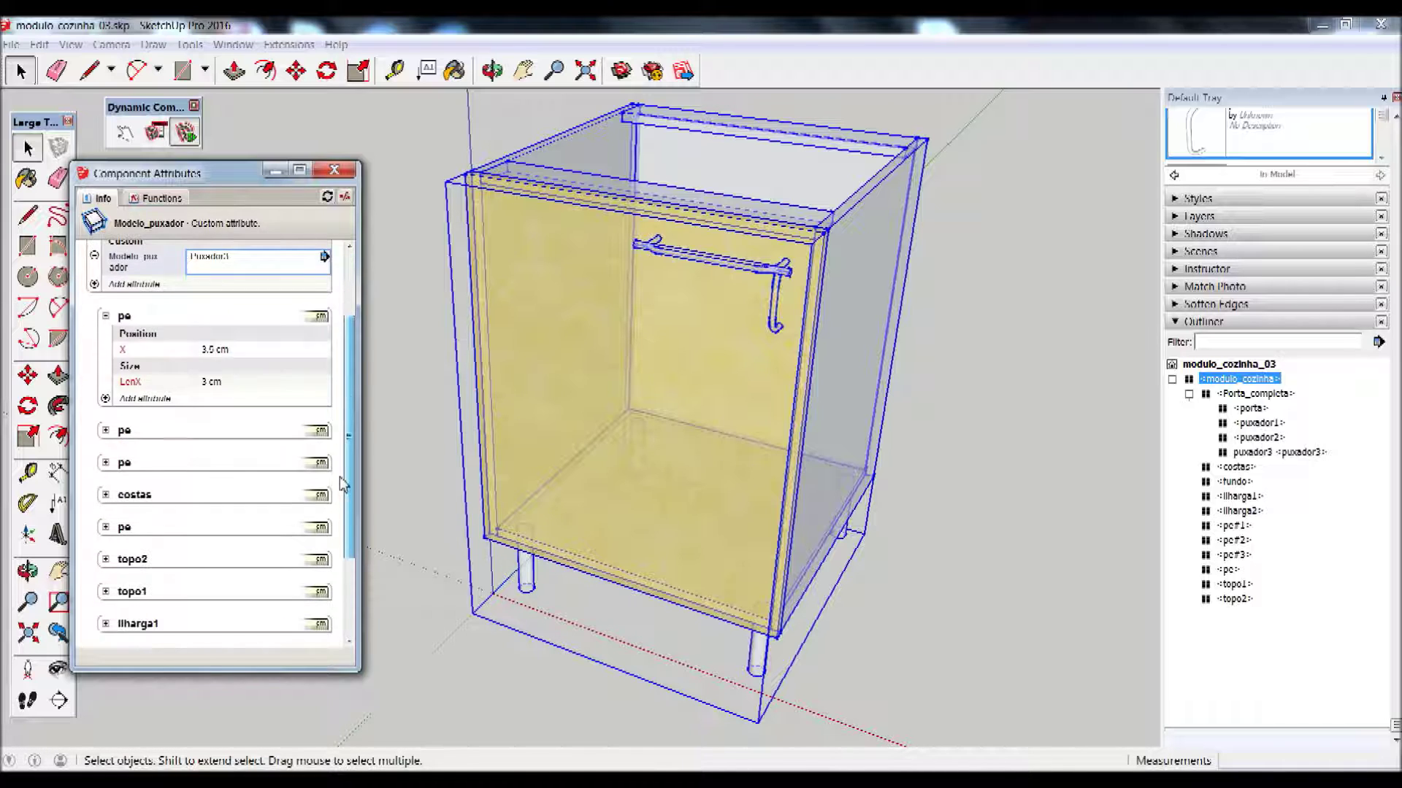
# Show Porta_completa's attributes, then bring the LibreOffice Calc handle table to front
pyautogui.click(519, 294)
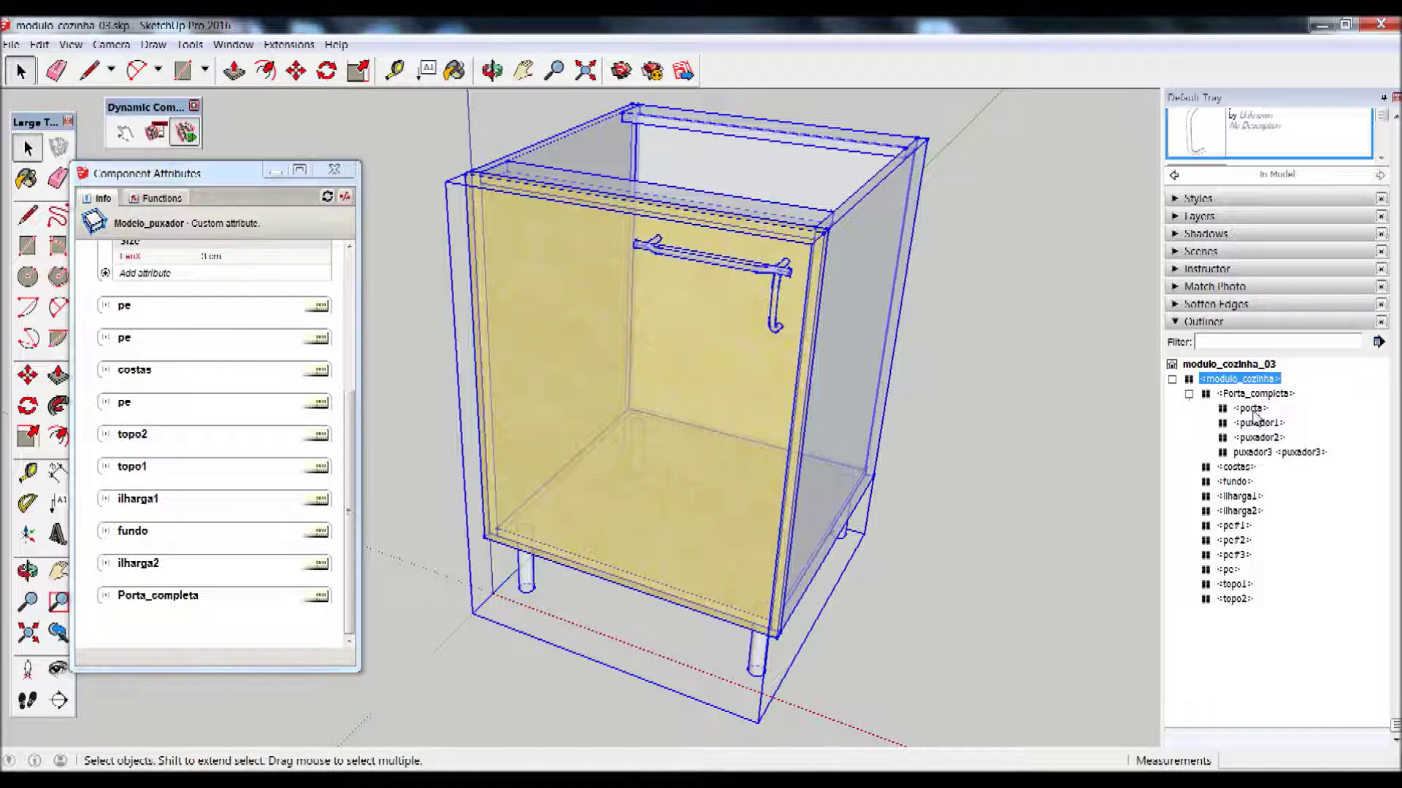
pyautogui.click(1236, 396)
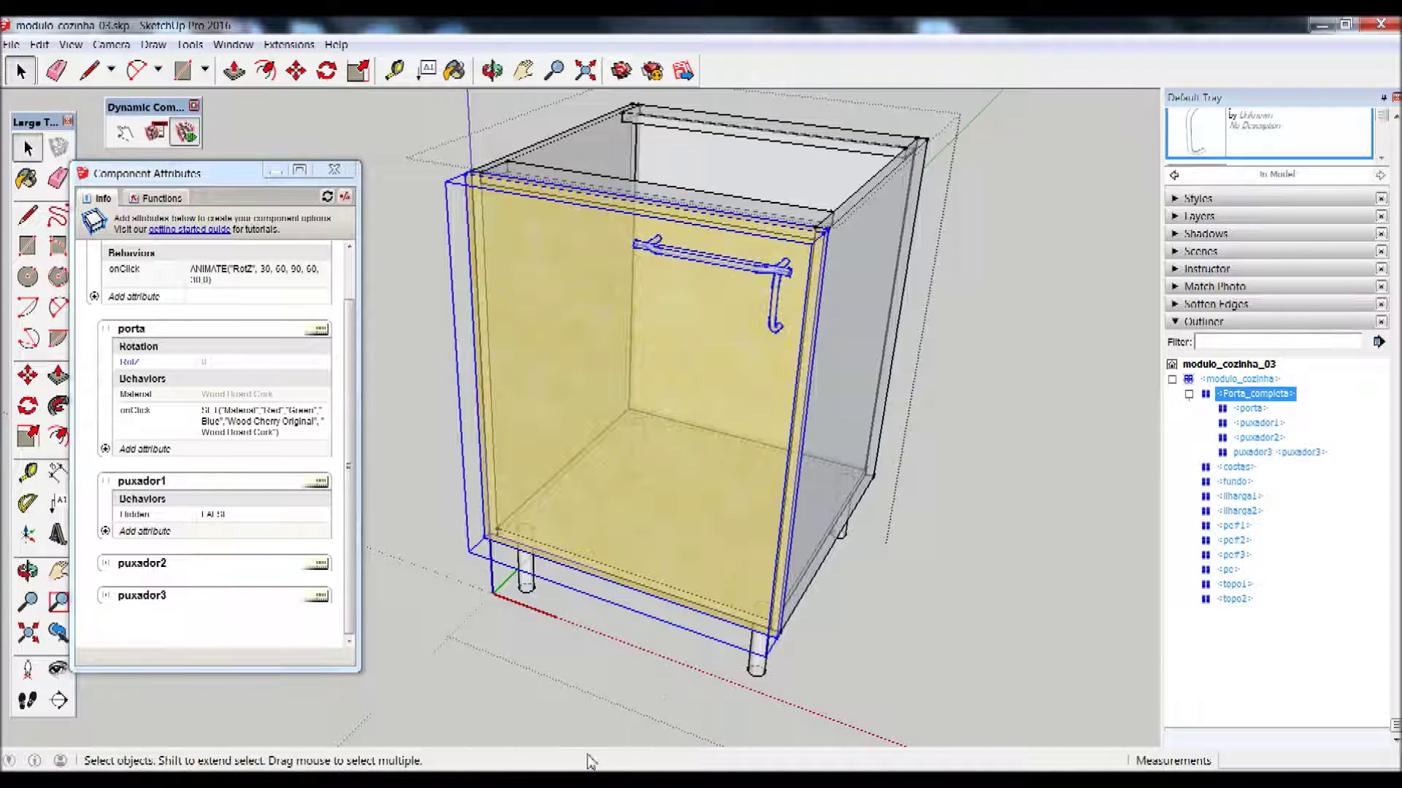
pyautogui.click(670, 640)
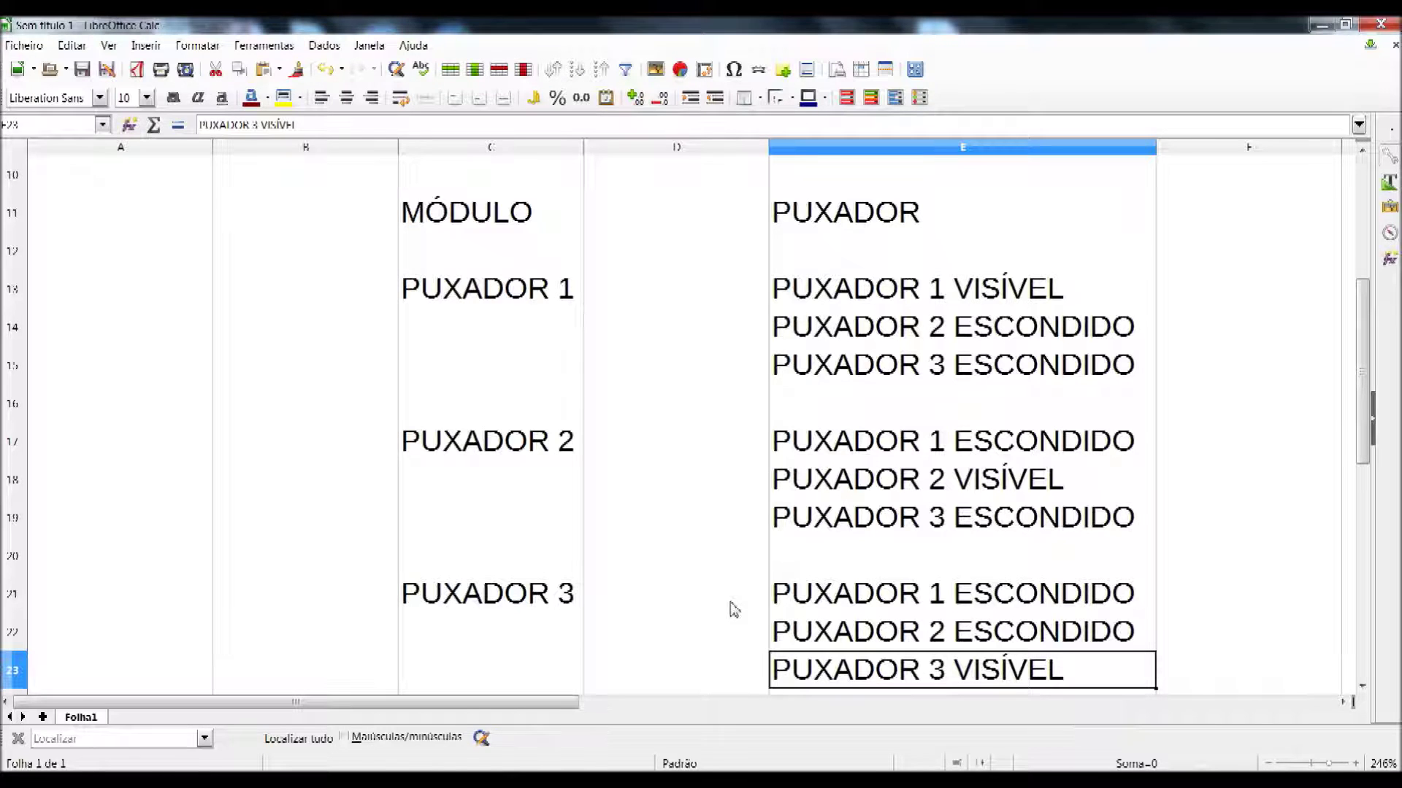
# Head column D as PORTA in D11 and enter =C13 in D13
pyautogui.click(673, 227)
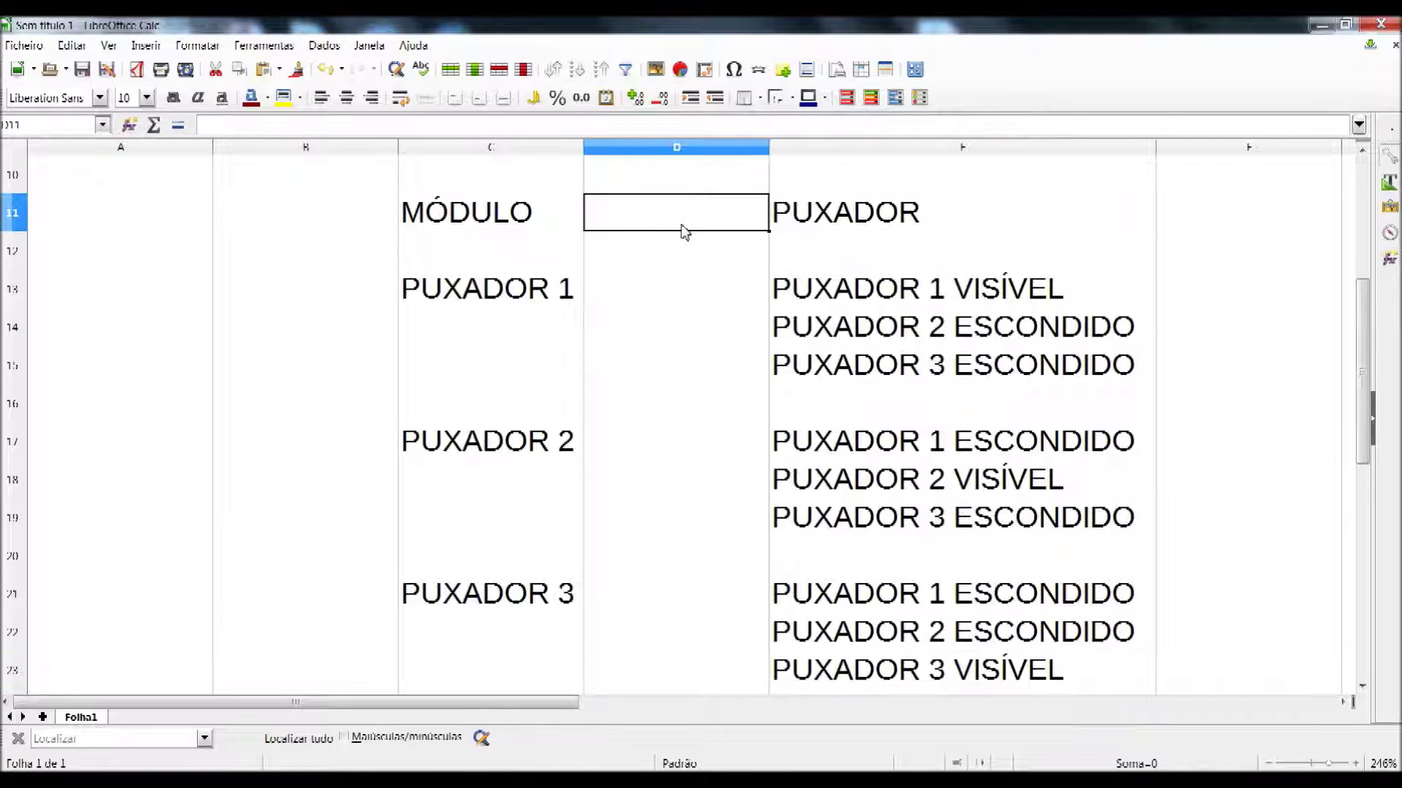
pyautogui.write('PORTA')
pyautogui.click(615, 292)
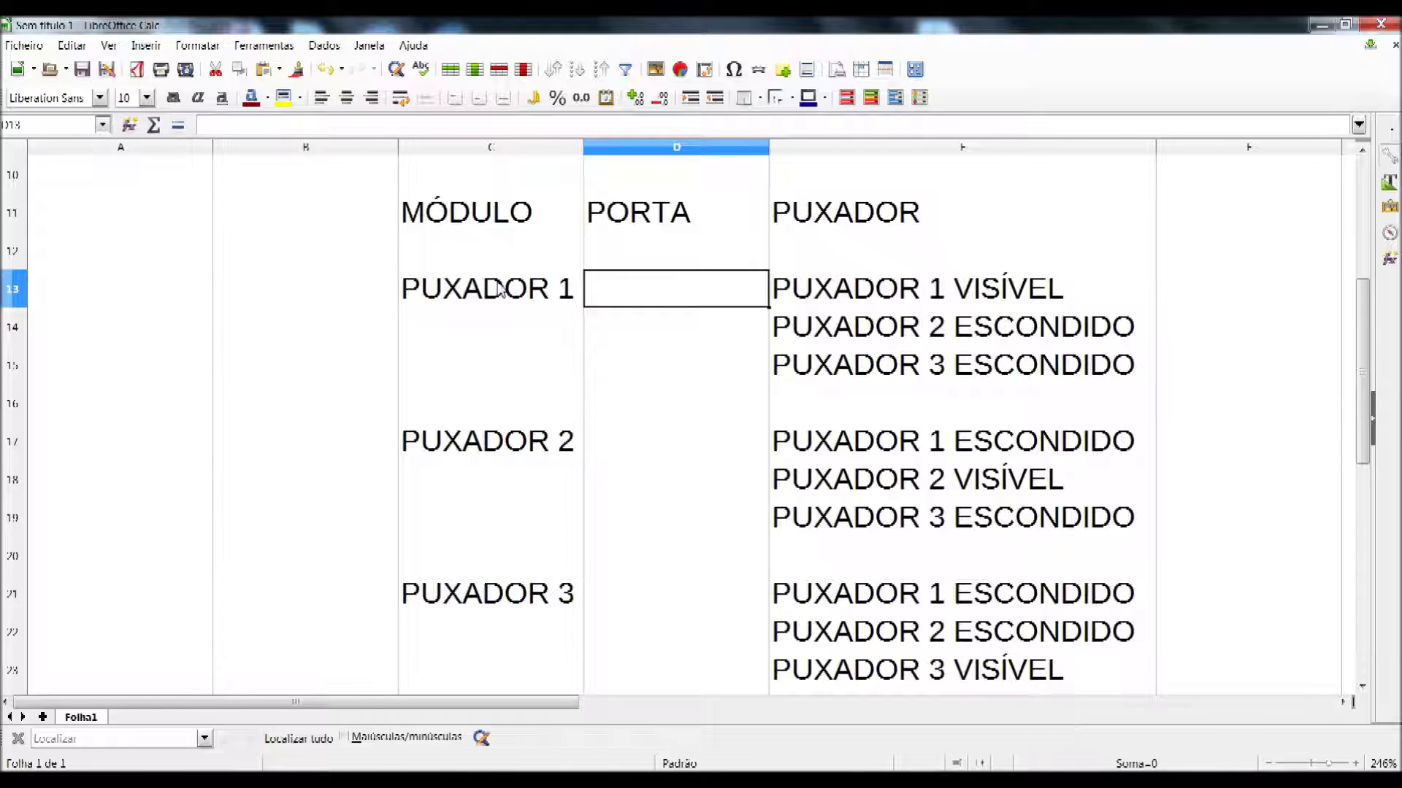
pyautogui.write('=')
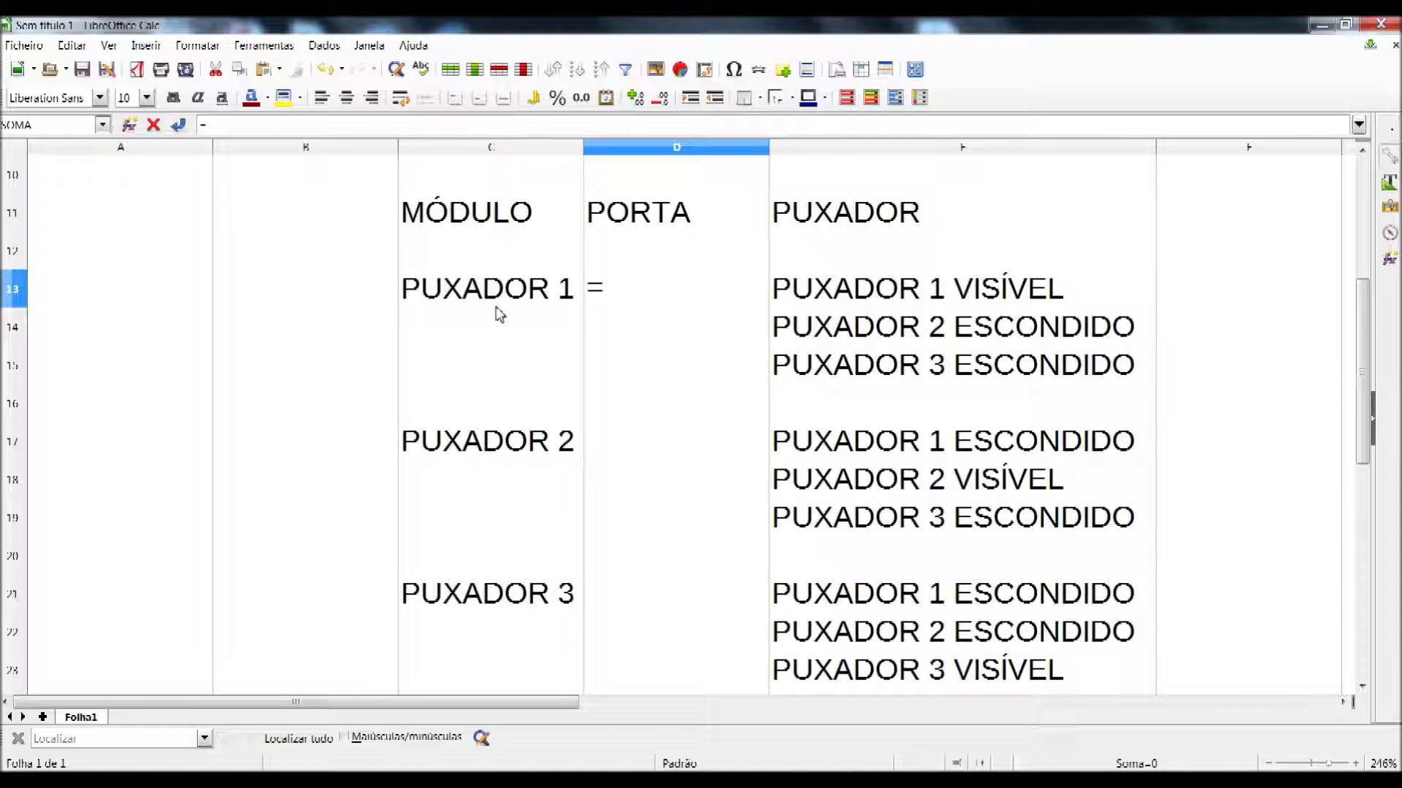
pyautogui.click(493, 300)
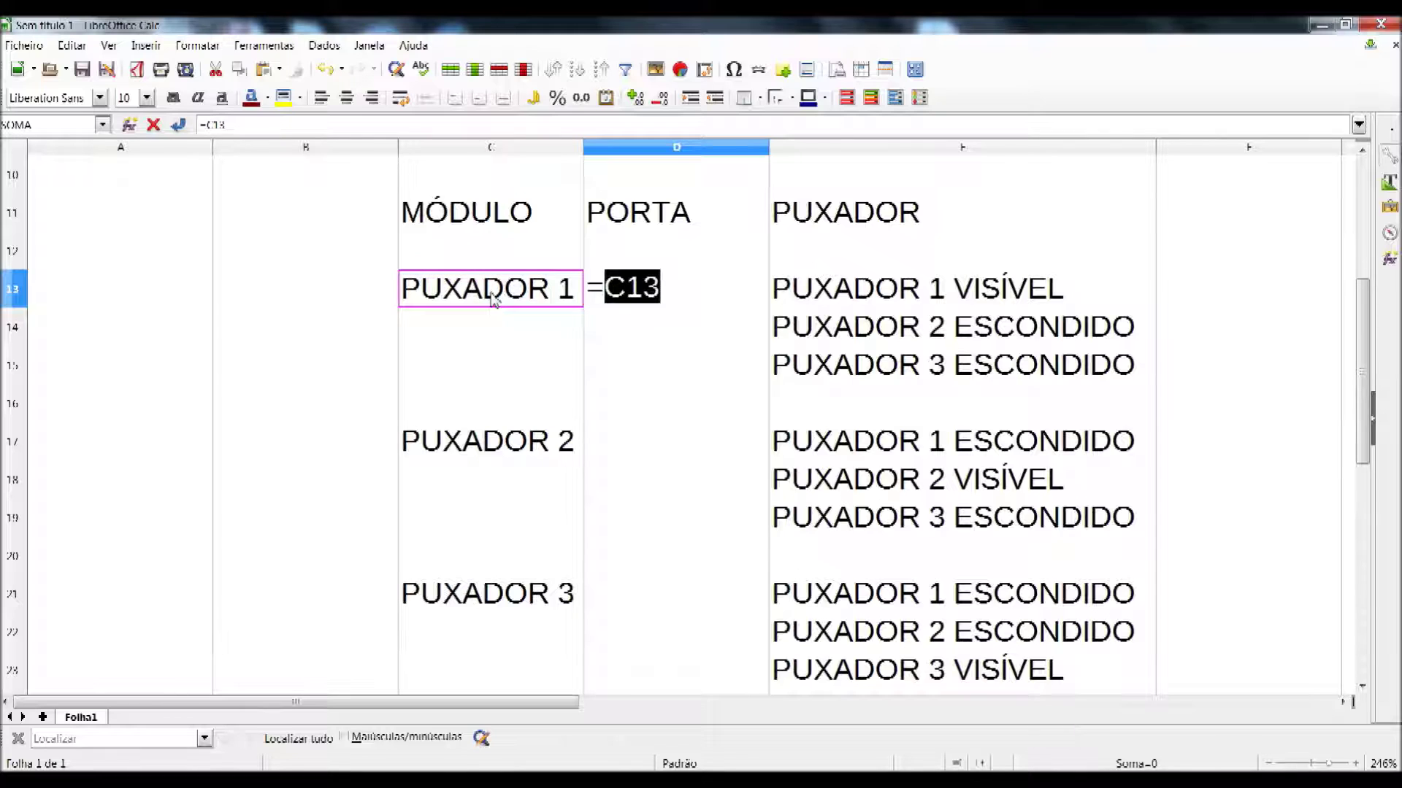
pyautogui.press('Return')
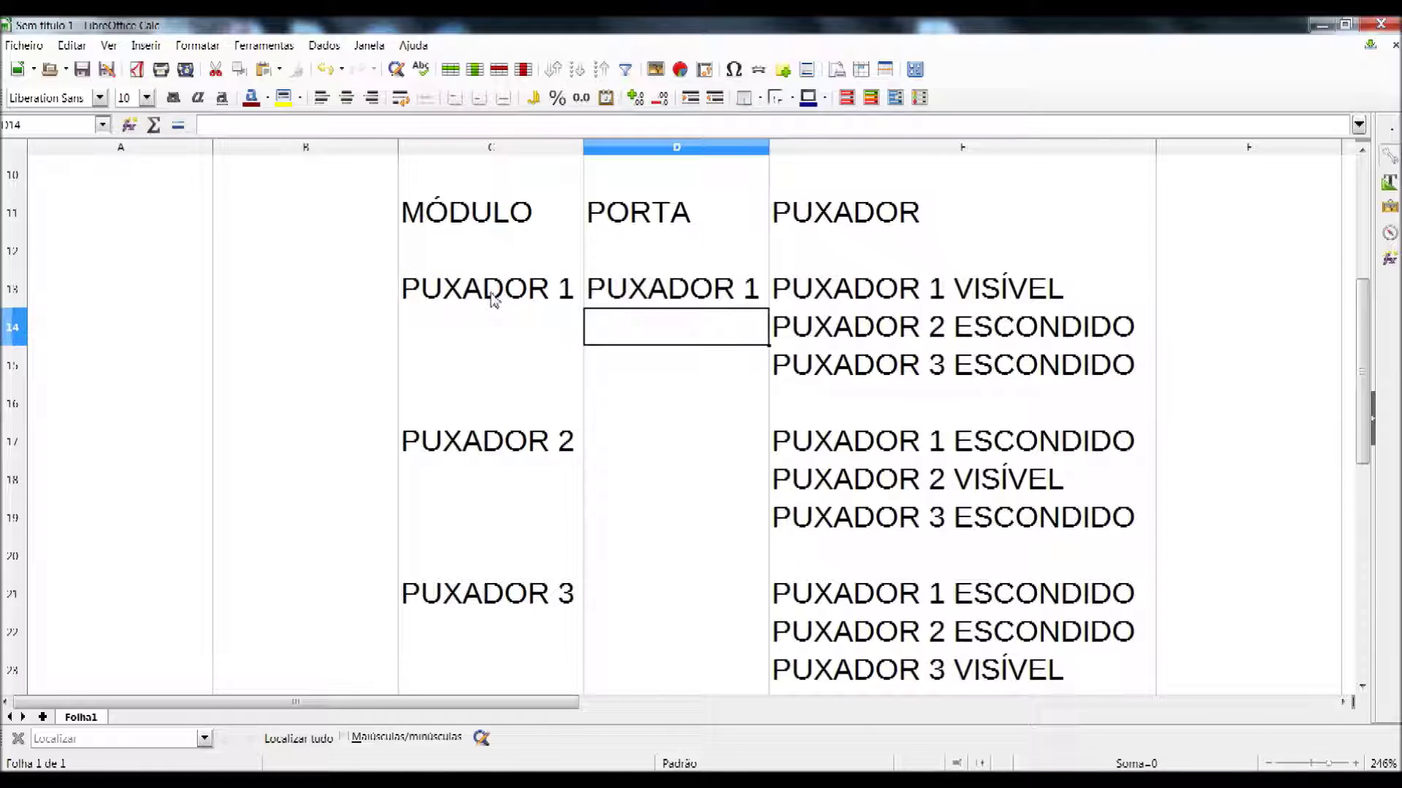
# Enter =C17 in D17 and =C21 in D21 to mirror PUXADOR 2 and 3
pyautogui.click(602, 451)
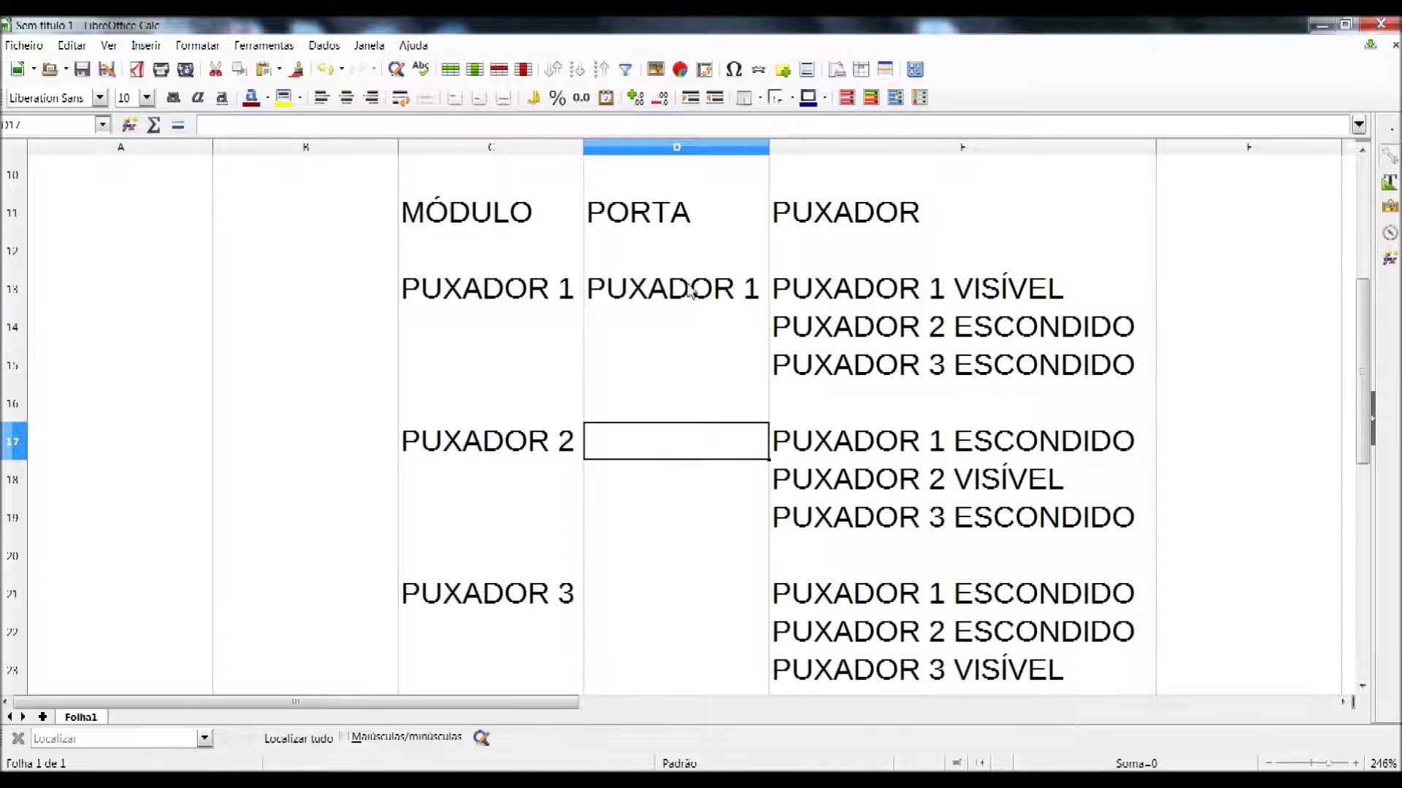
pyautogui.write('=')
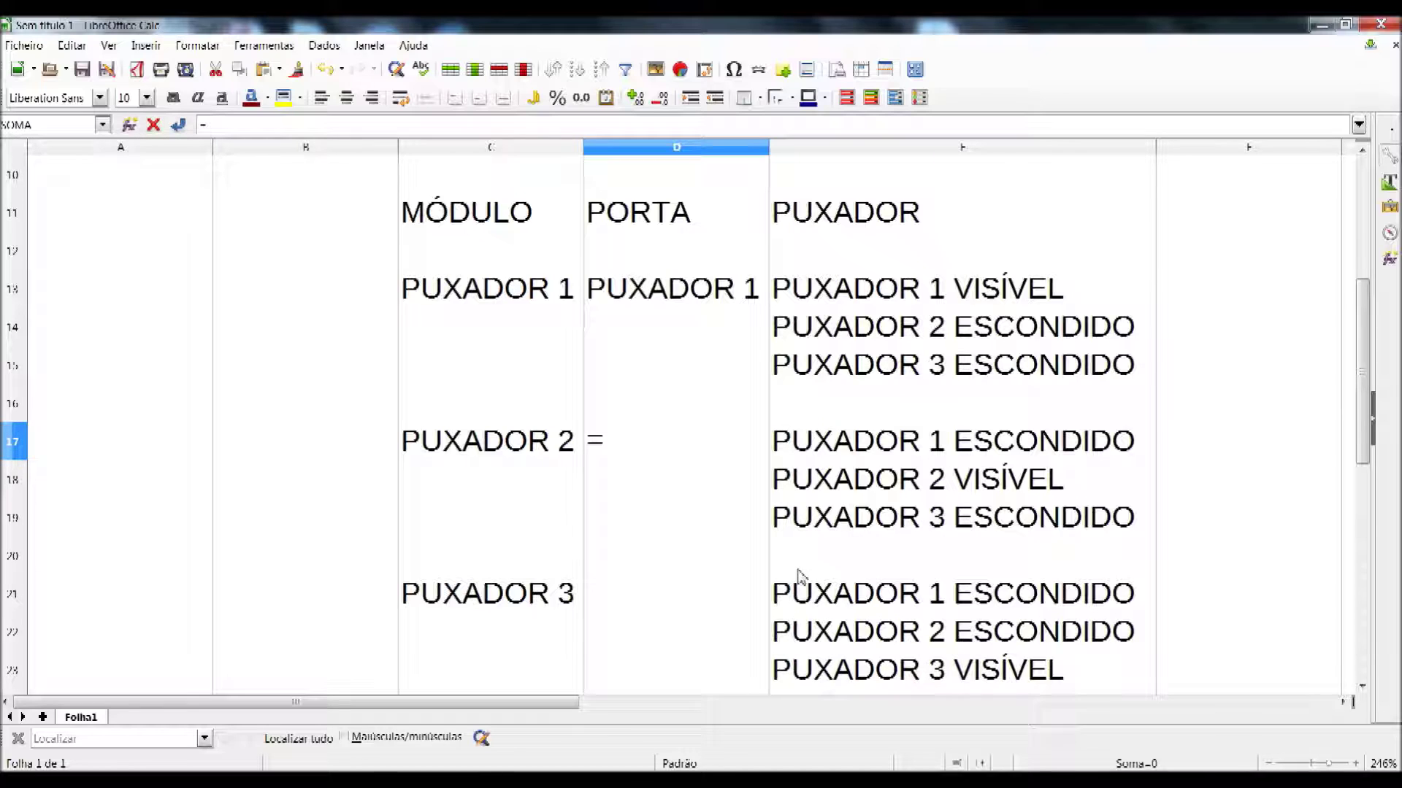
pyautogui.click(494, 447)
pyautogui.press('Return')
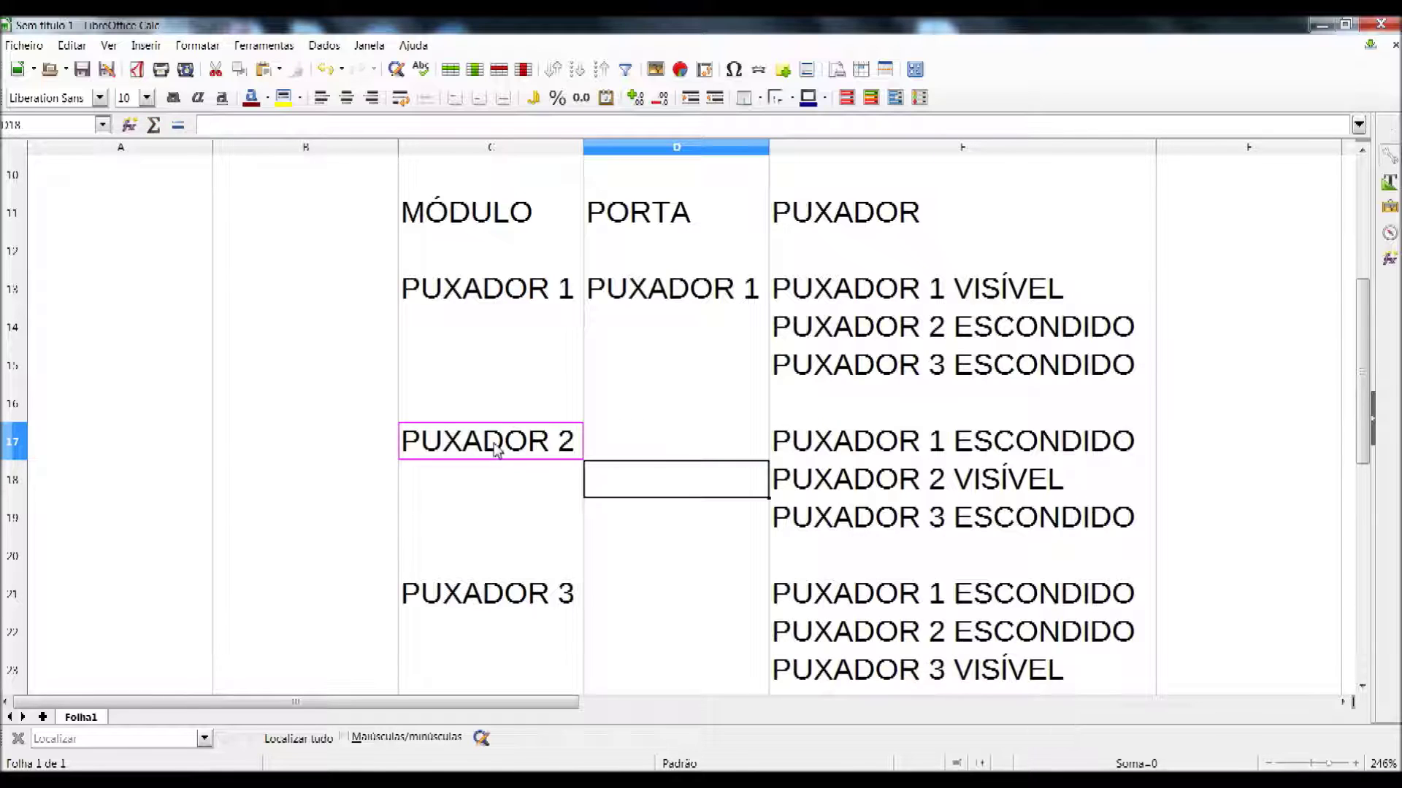
pyautogui.click(632, 595)
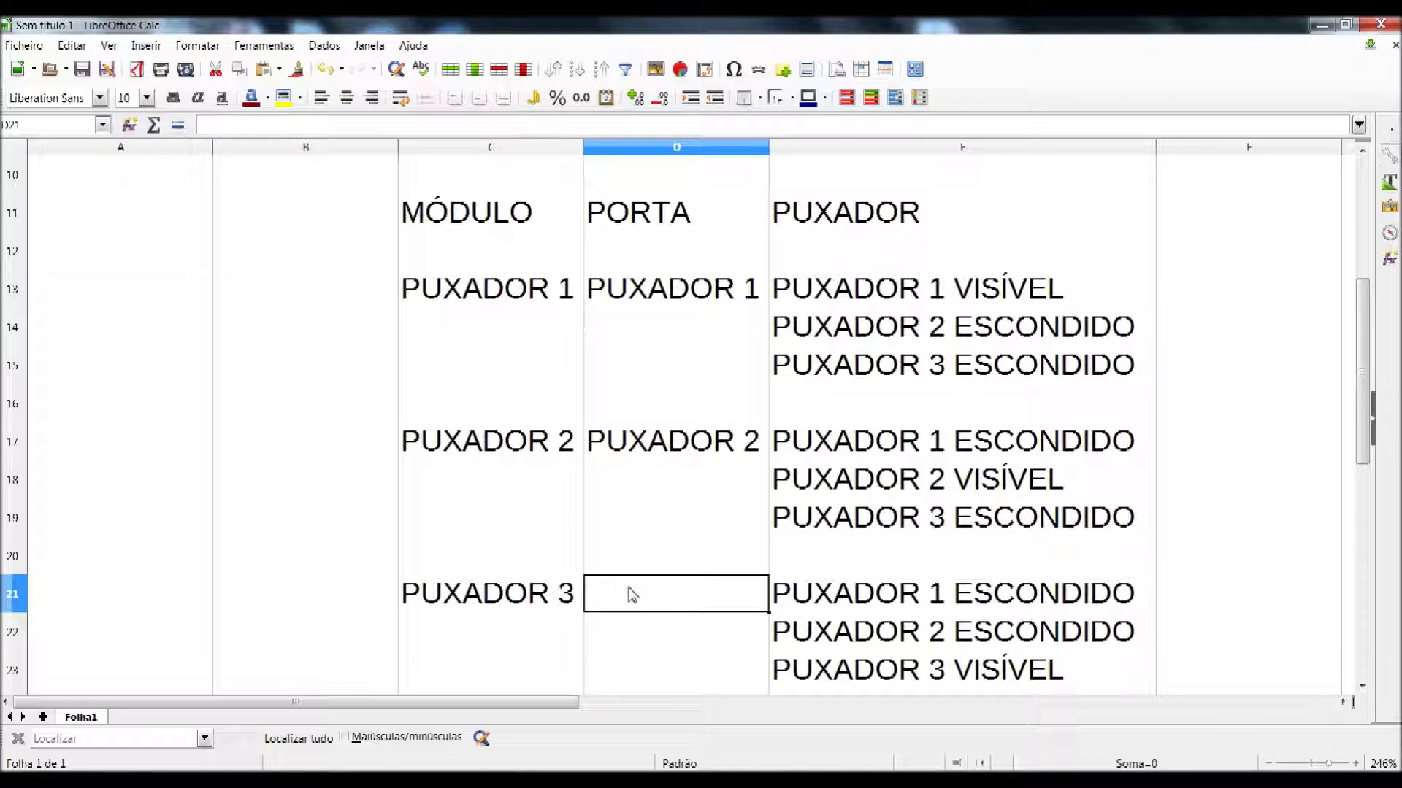
pyautogui.write('=')
pyautogui.click(535, 603)
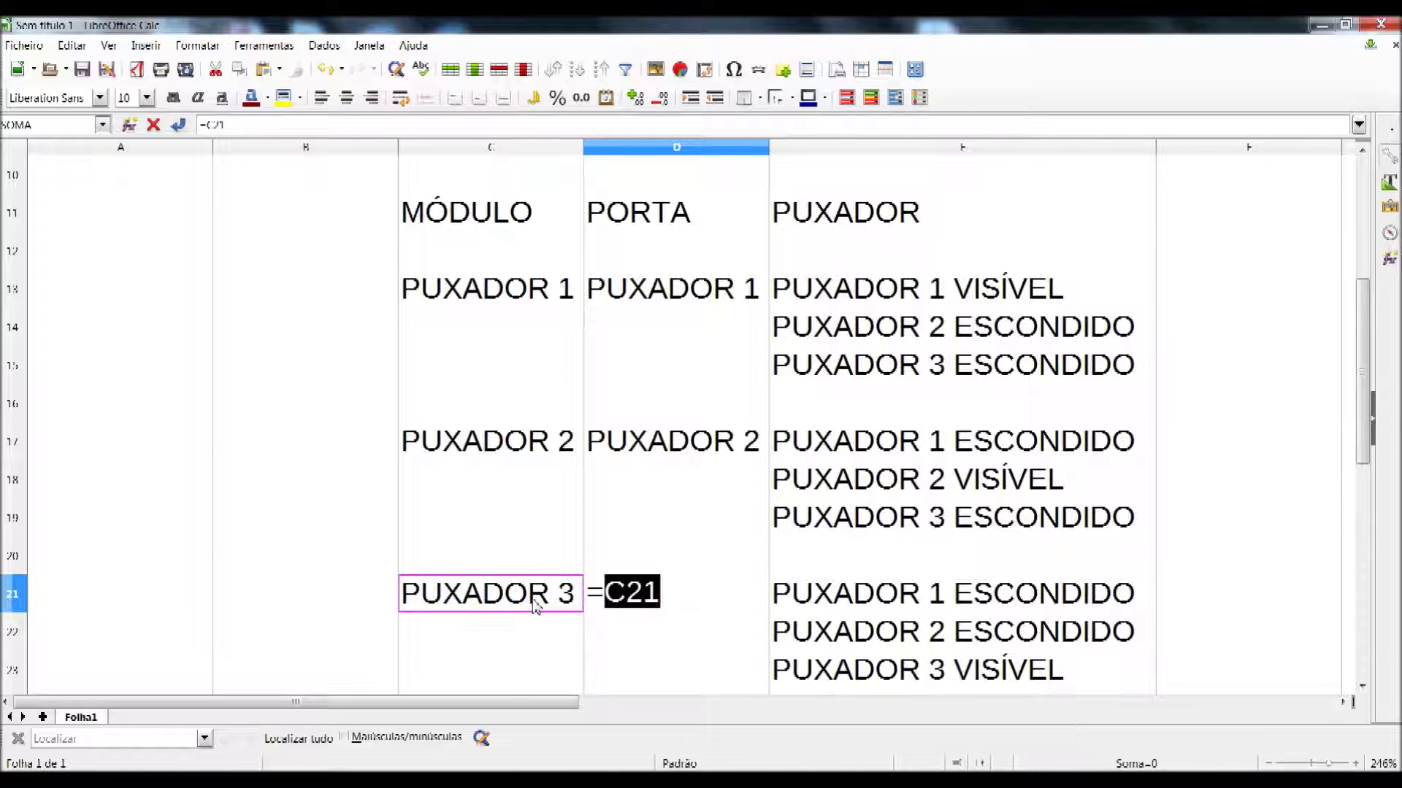
pyautogui.press('Return')
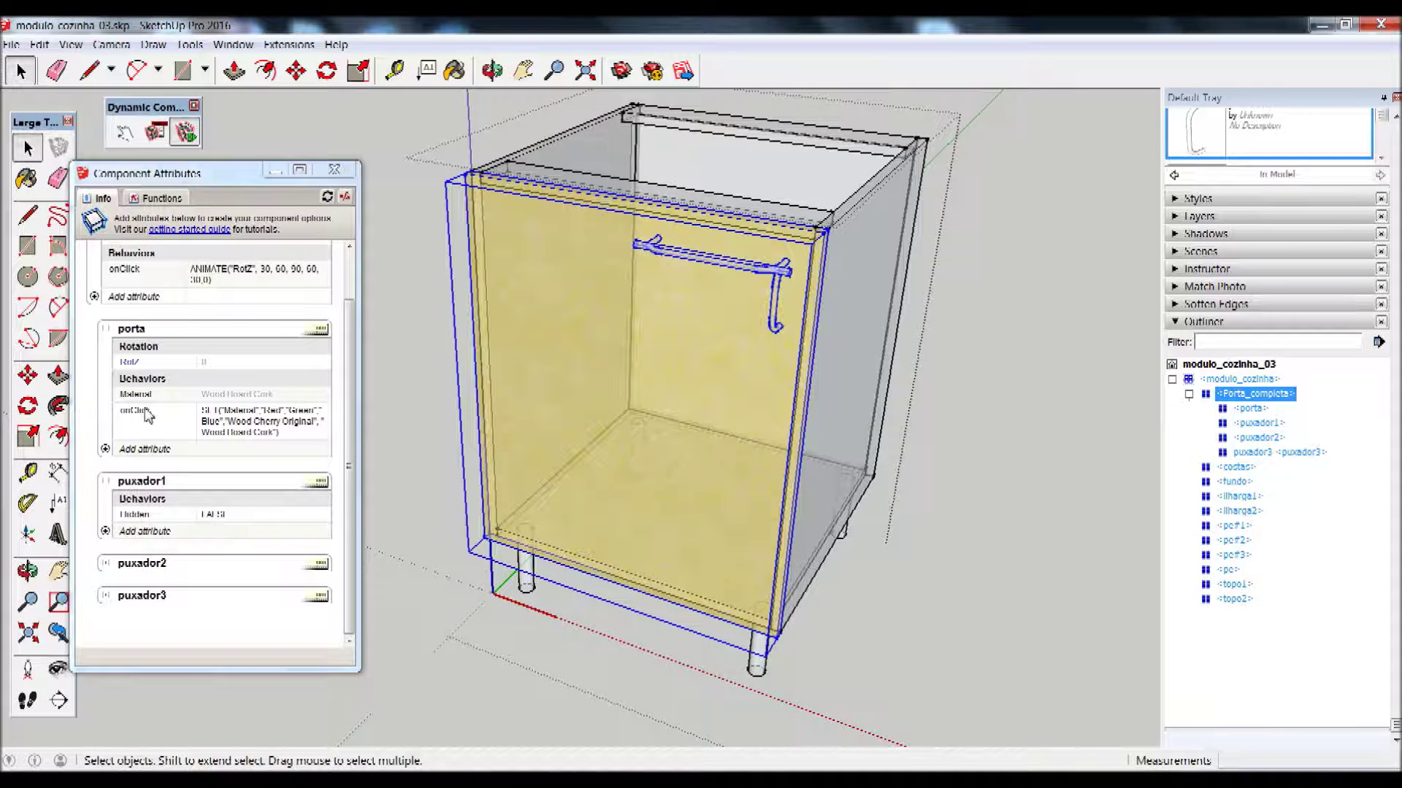
# Show modulo_cozinha's attributes and collapse the first pe part
pyautogui.scroll(1, 149, 417)
pyautogui.moveTo(350, 376); pyautogui.dragTo(349, 277)
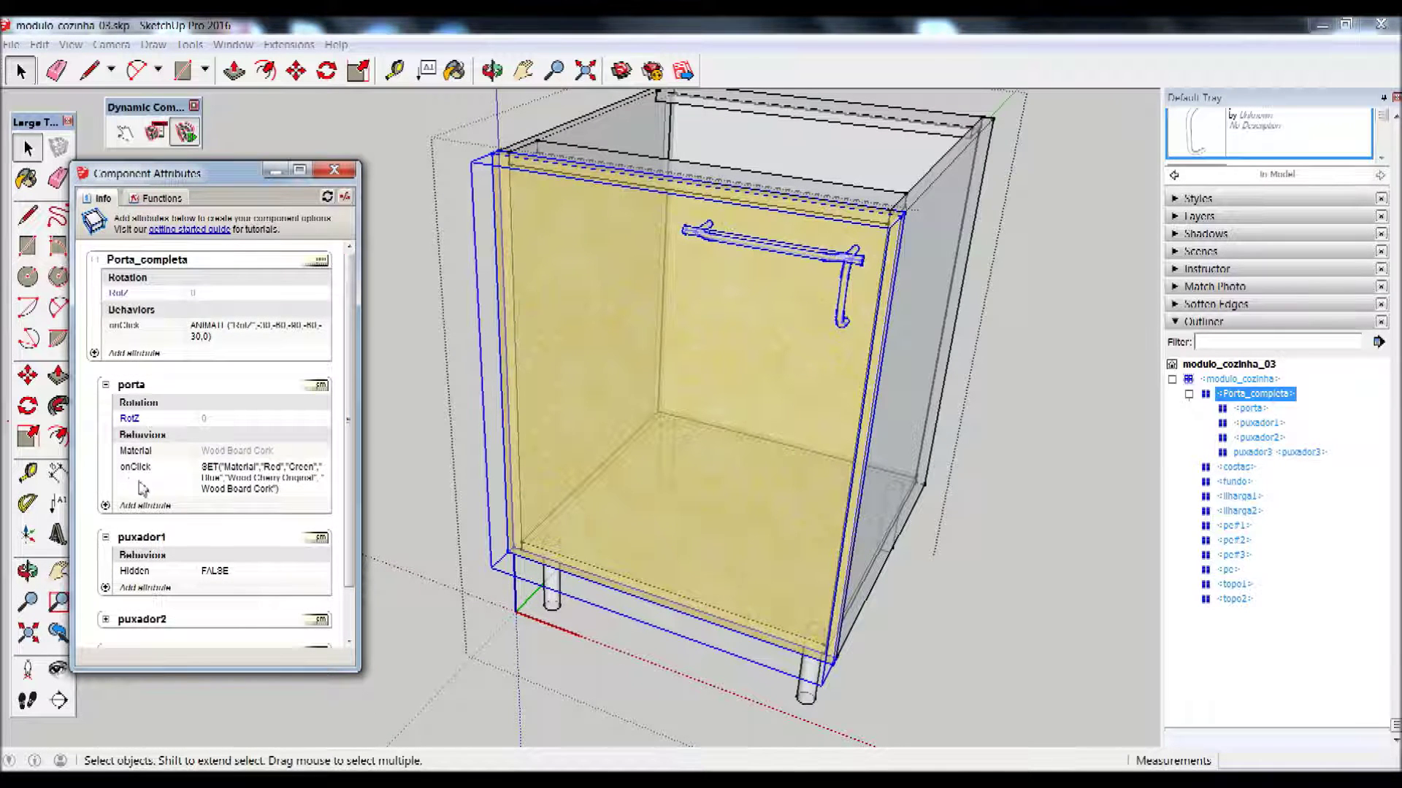
pyautogui.click(143, 506)
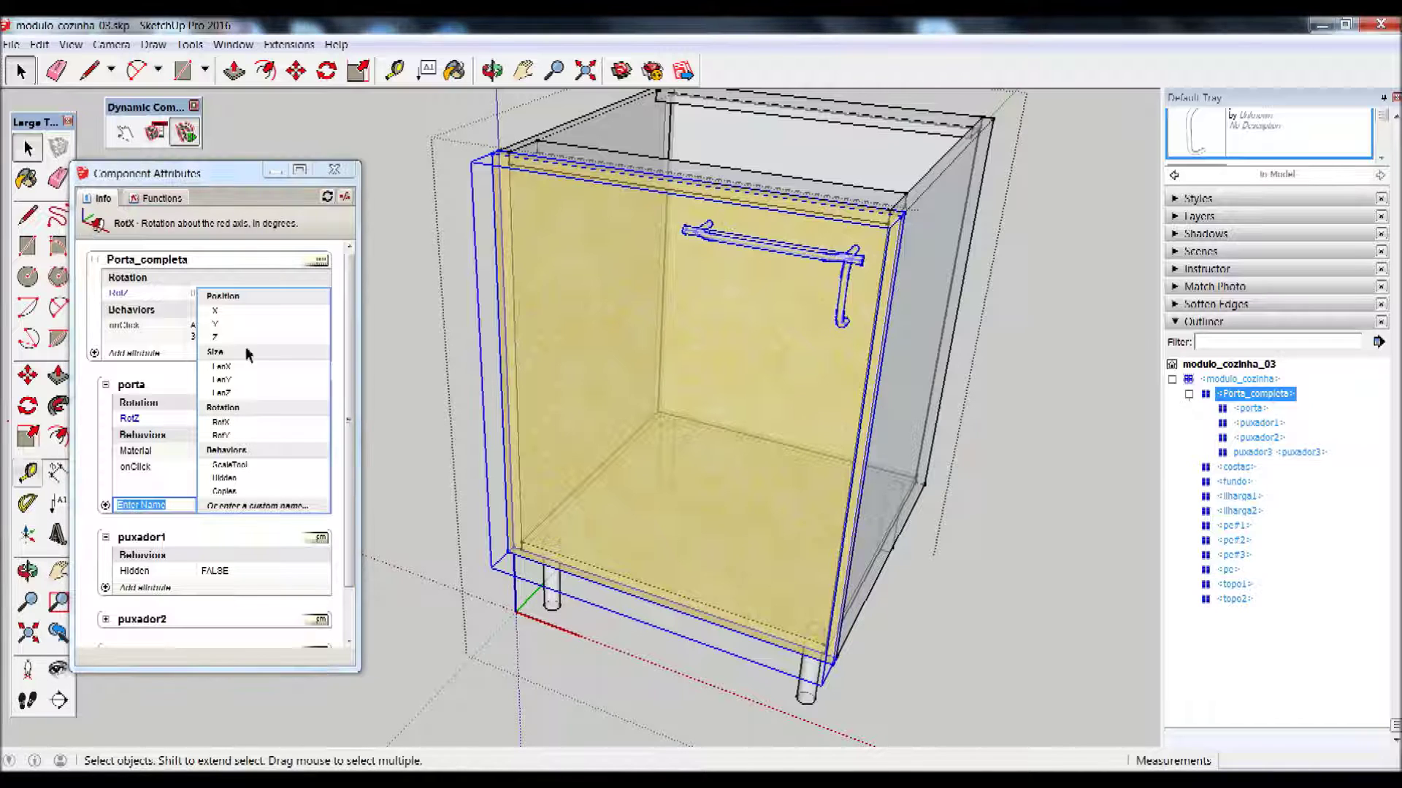
pyautogui.click(1238, 380)
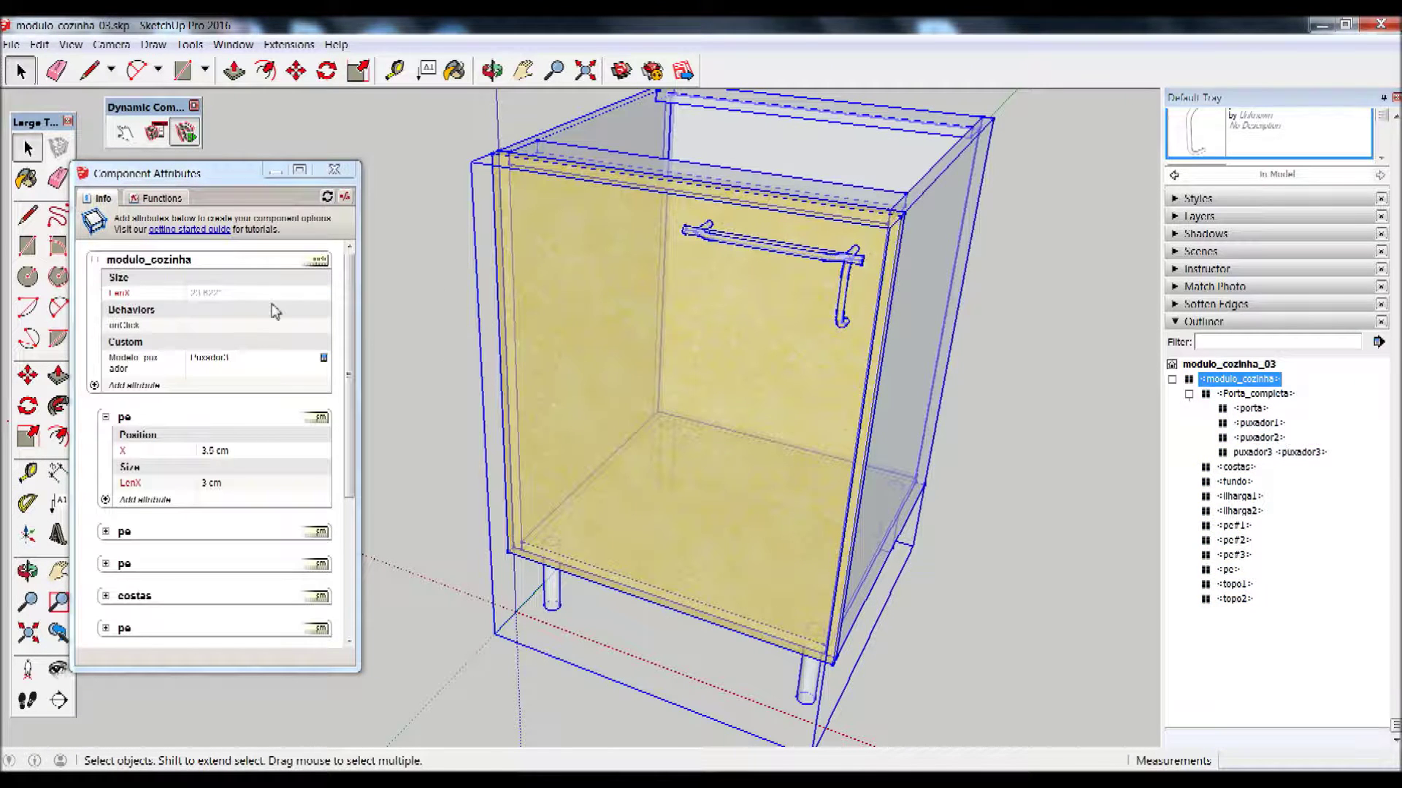
pyautogui.click(107, 418)
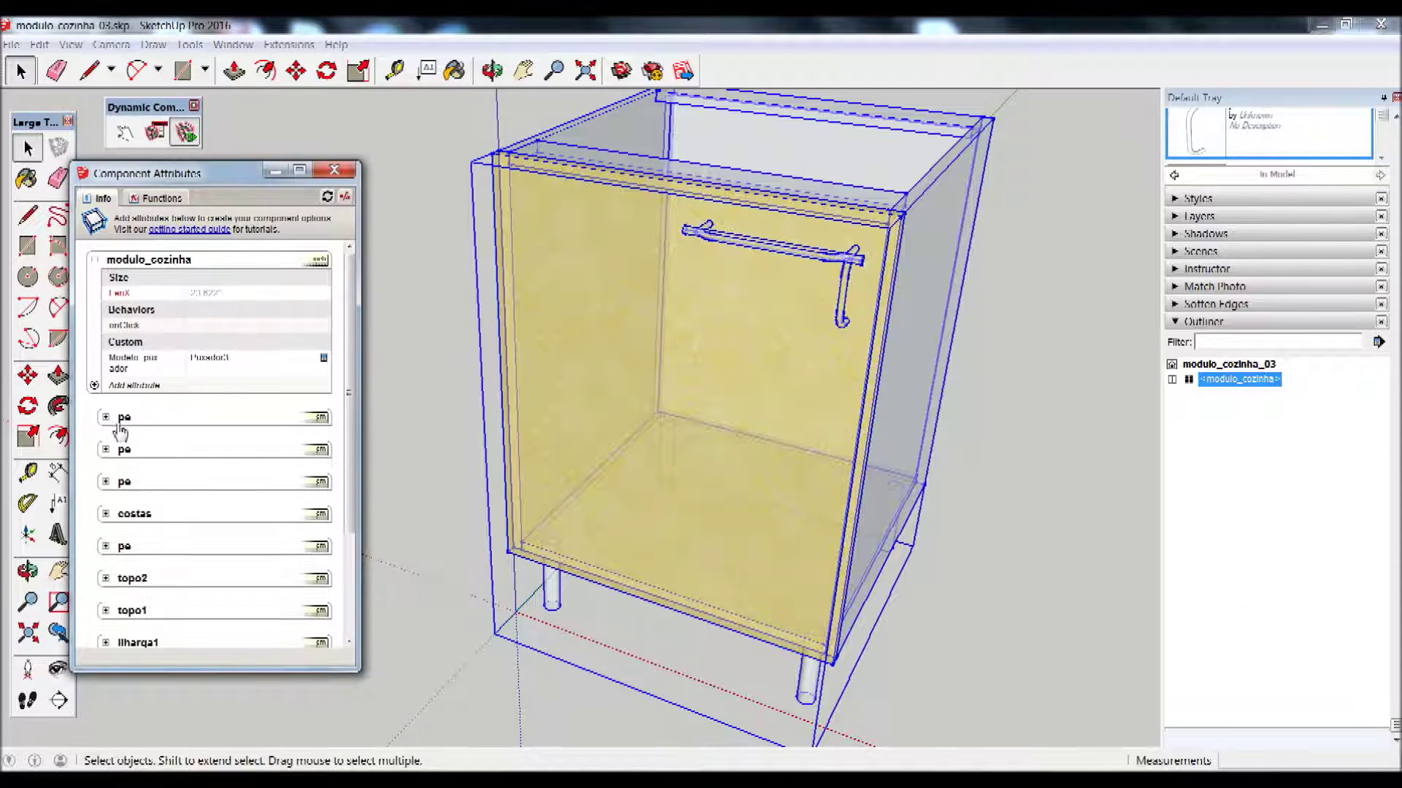
# Enlarge the Component Attributes panel and expand Porta_completa's RotZ and onClick attributes
pyautogui.moveTo(237, 671); pyautogui.dragTo(241, 752)
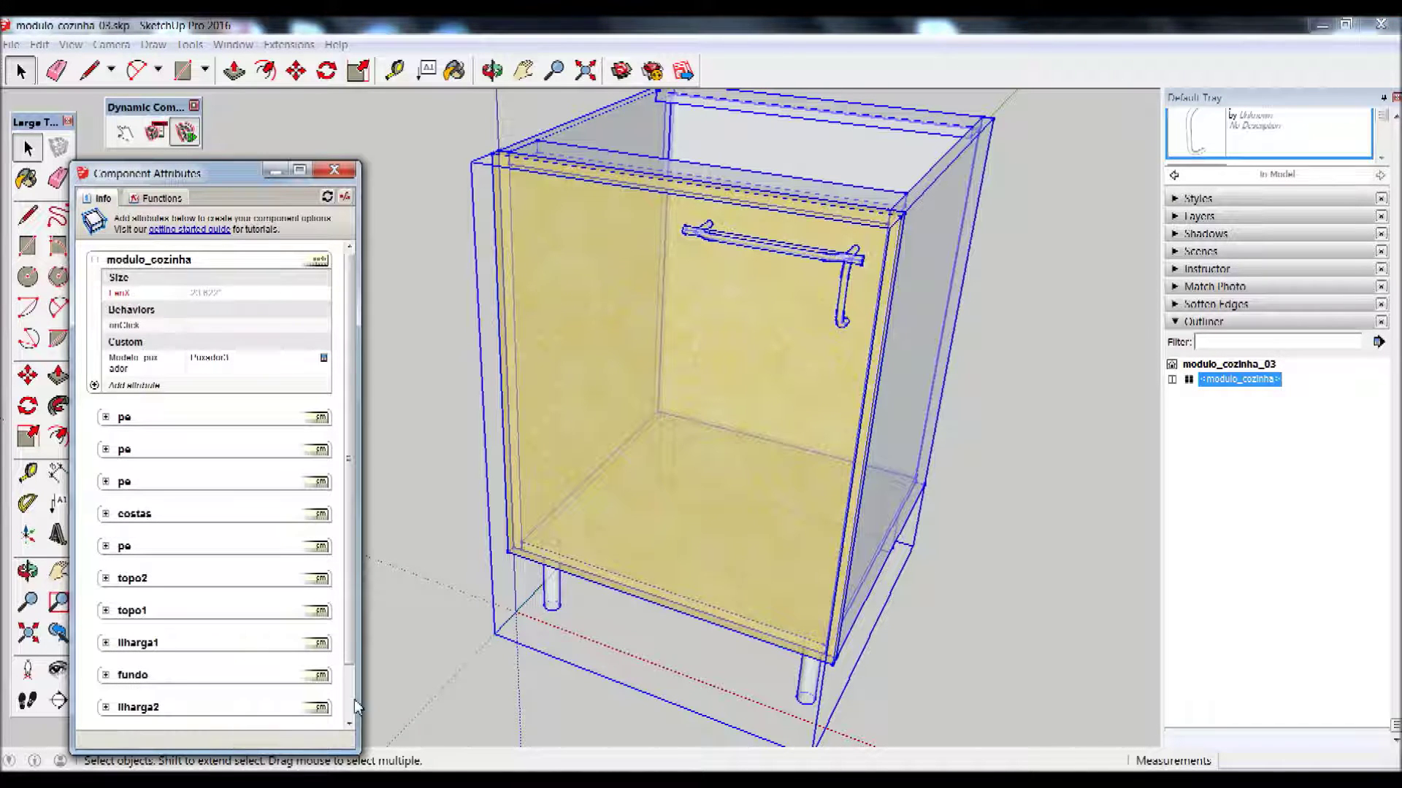
pyautogui.scroll(-2, 349, 700)
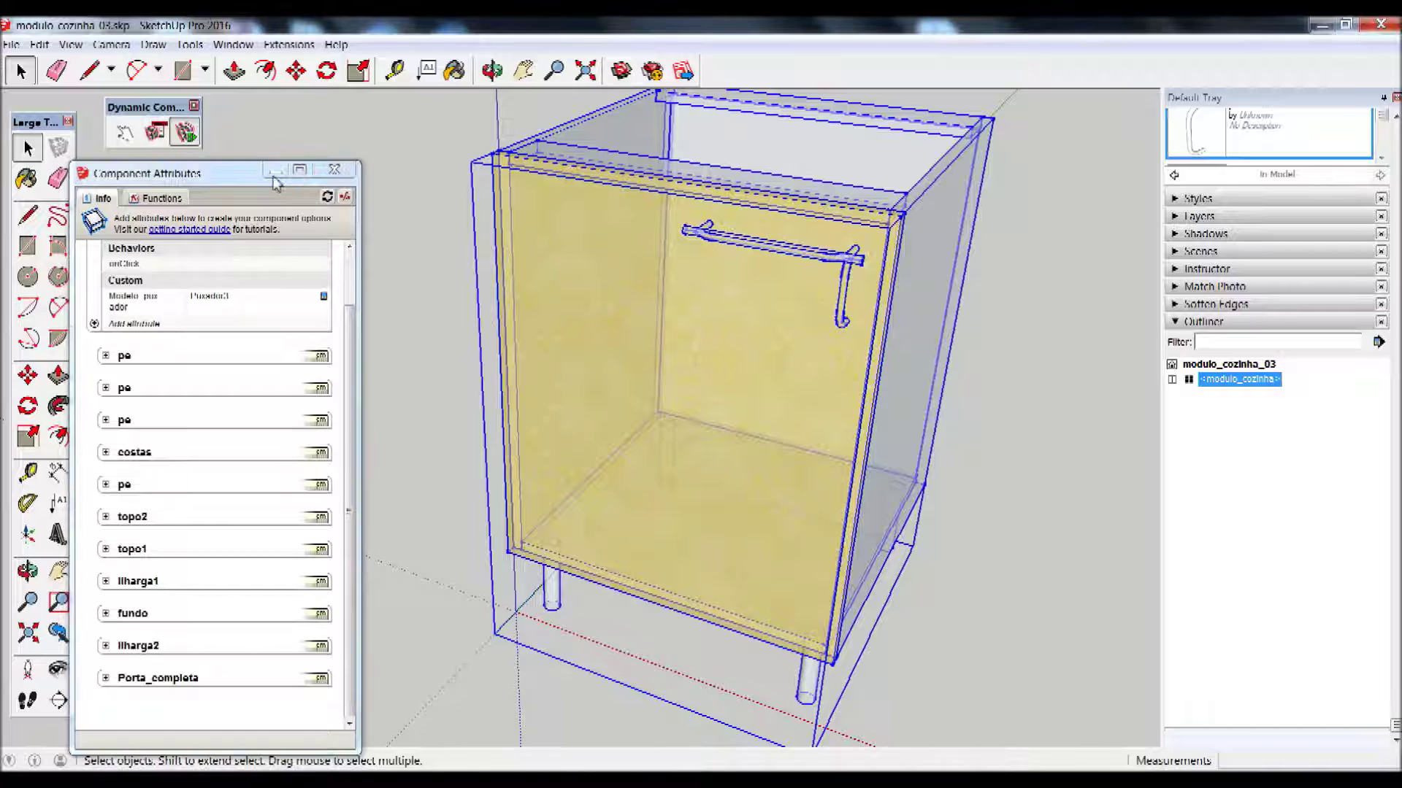
pyautogui.moveTo(244, 162); pyautogui.dragTo(240, 125)
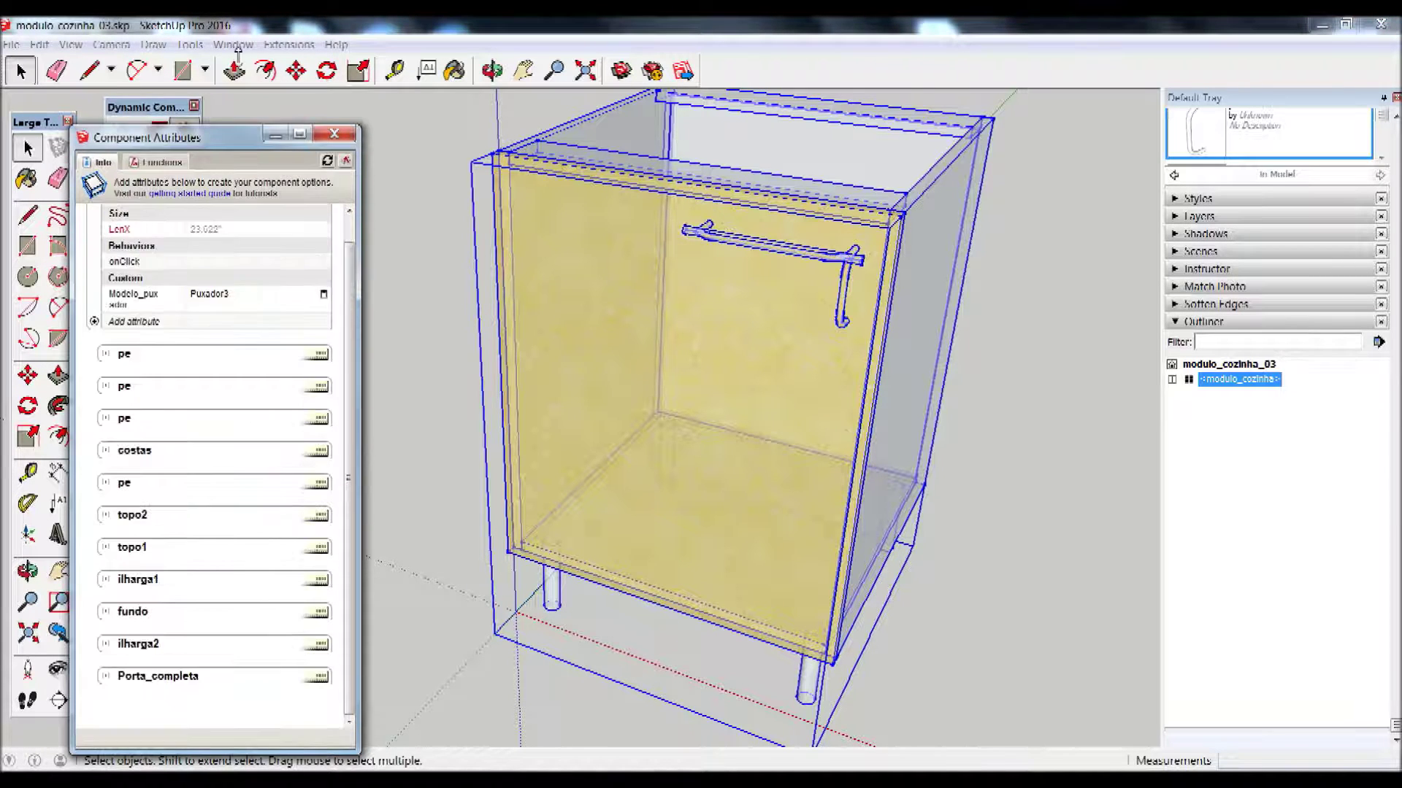
pyautogui.moveTo(238, 53); pyautogui.dragTo(239, 57)
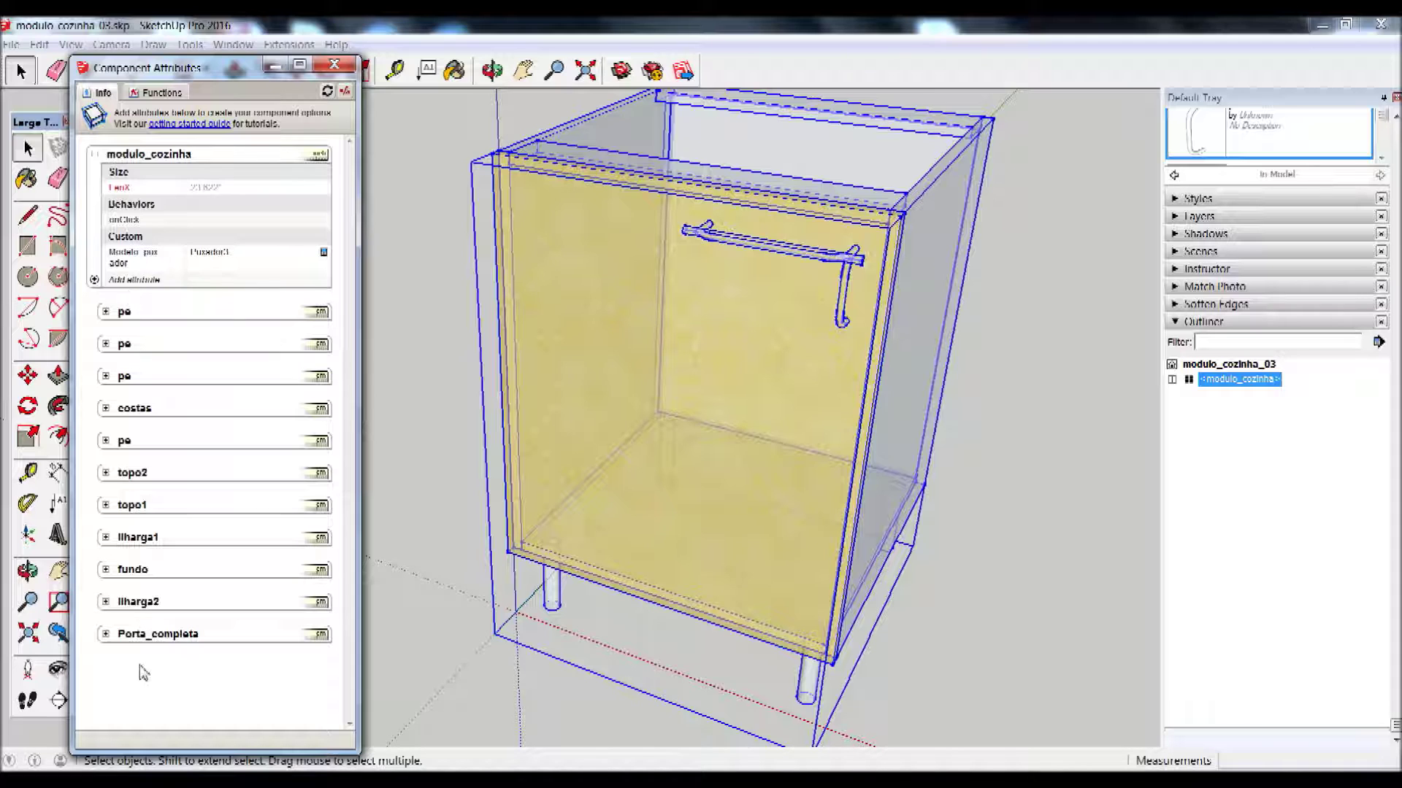
pyautogui.click(106, 634)
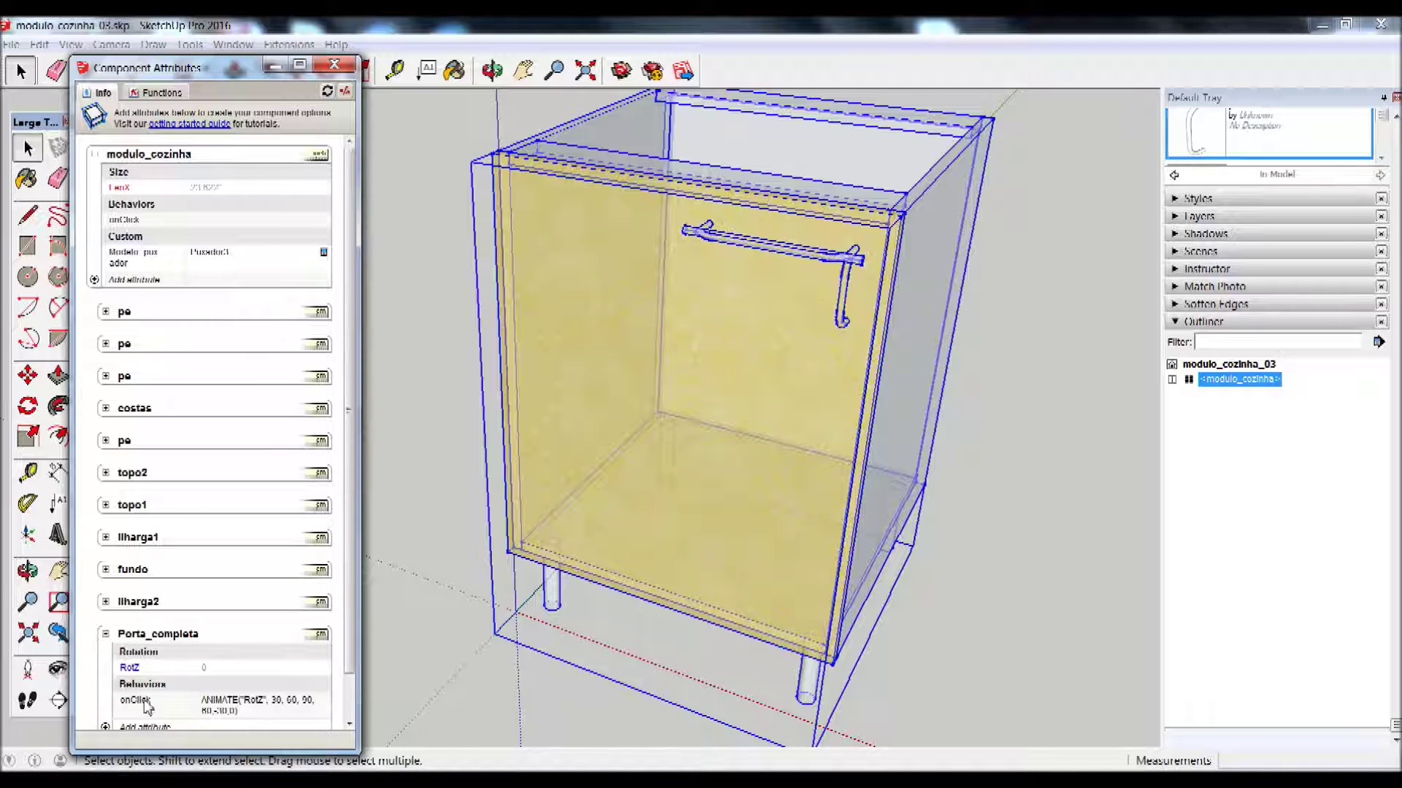
pyautogui.scroll(-1, 148, 707)
pyautogui.click(139, 680)
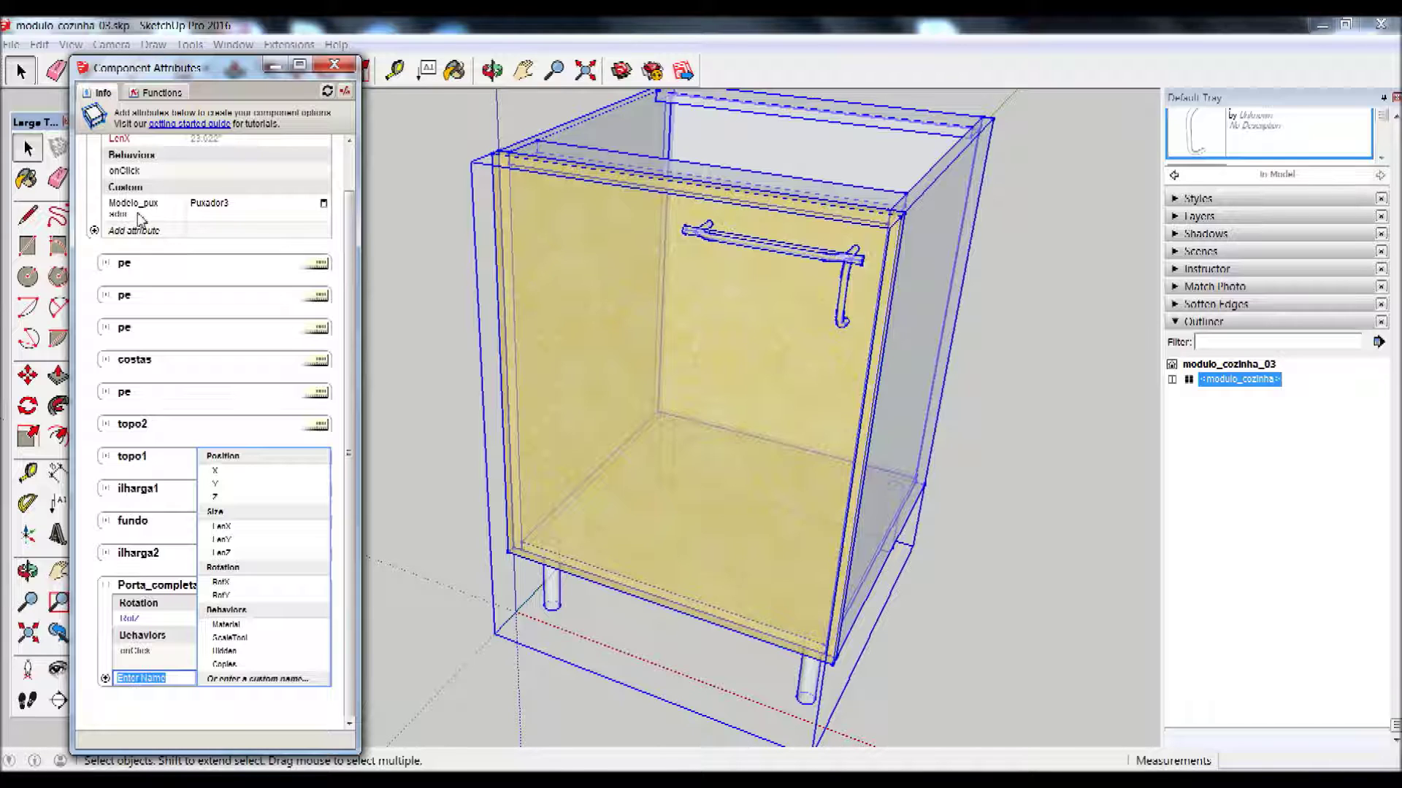
# Add Porta_completa attribute Modelo_puxadorint with value =modulo_cozinha!Modelo_puxador, showing Puxador3
pyautogui.write('Modelo_puxador')
pyautogui.write('ini')
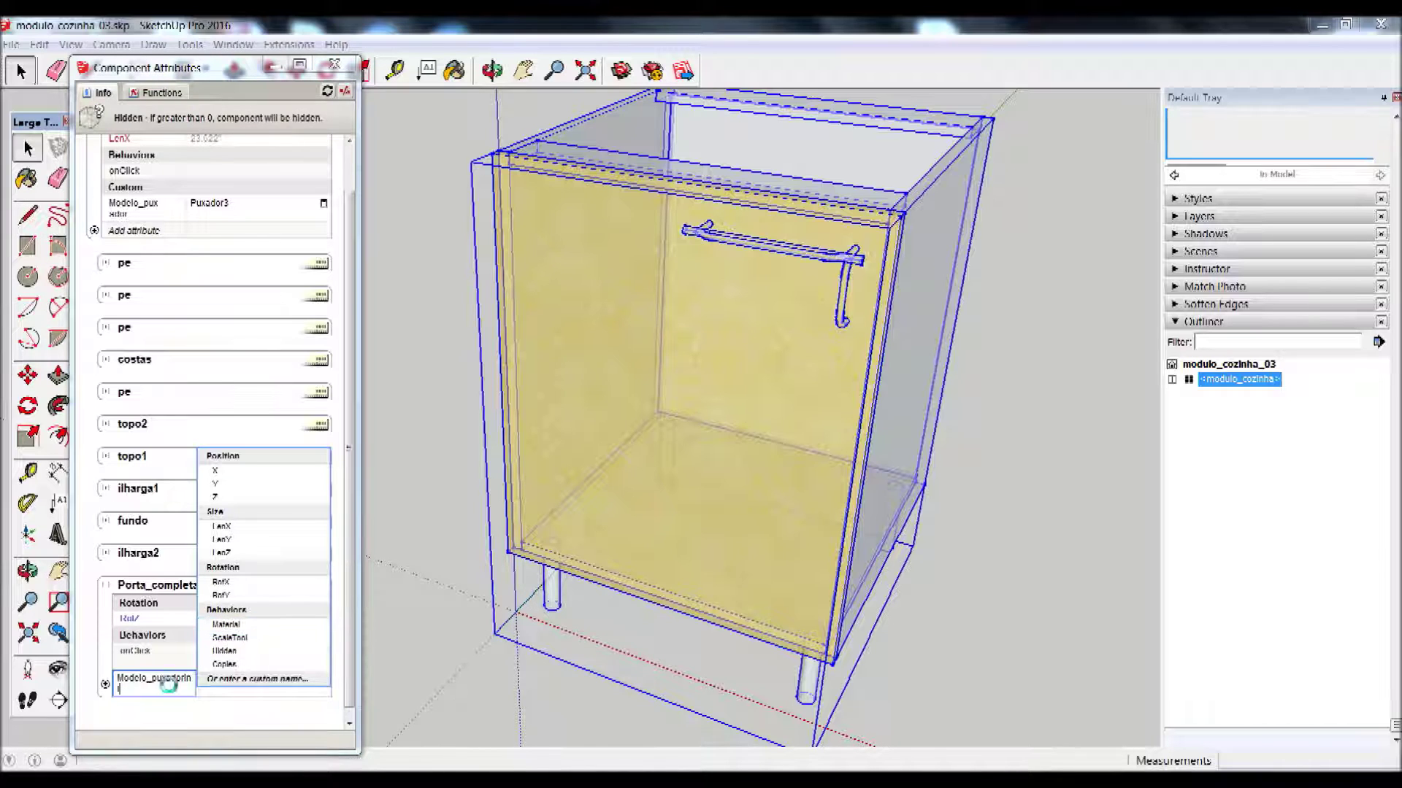
pyautogui.press('Return')
pyautogui.click(218, 702)
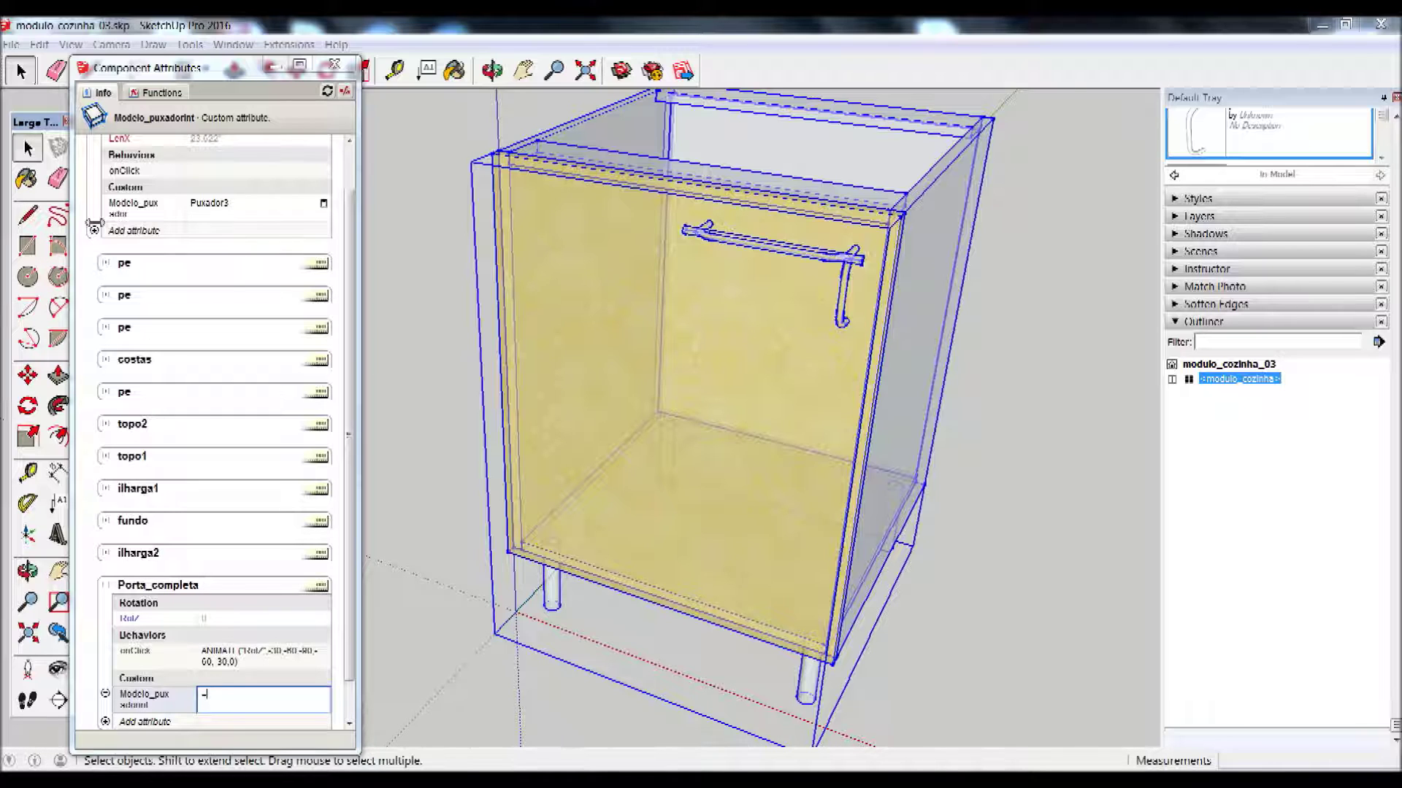
pyautogui.write('modulo_cozinha!Modelo_puxador')
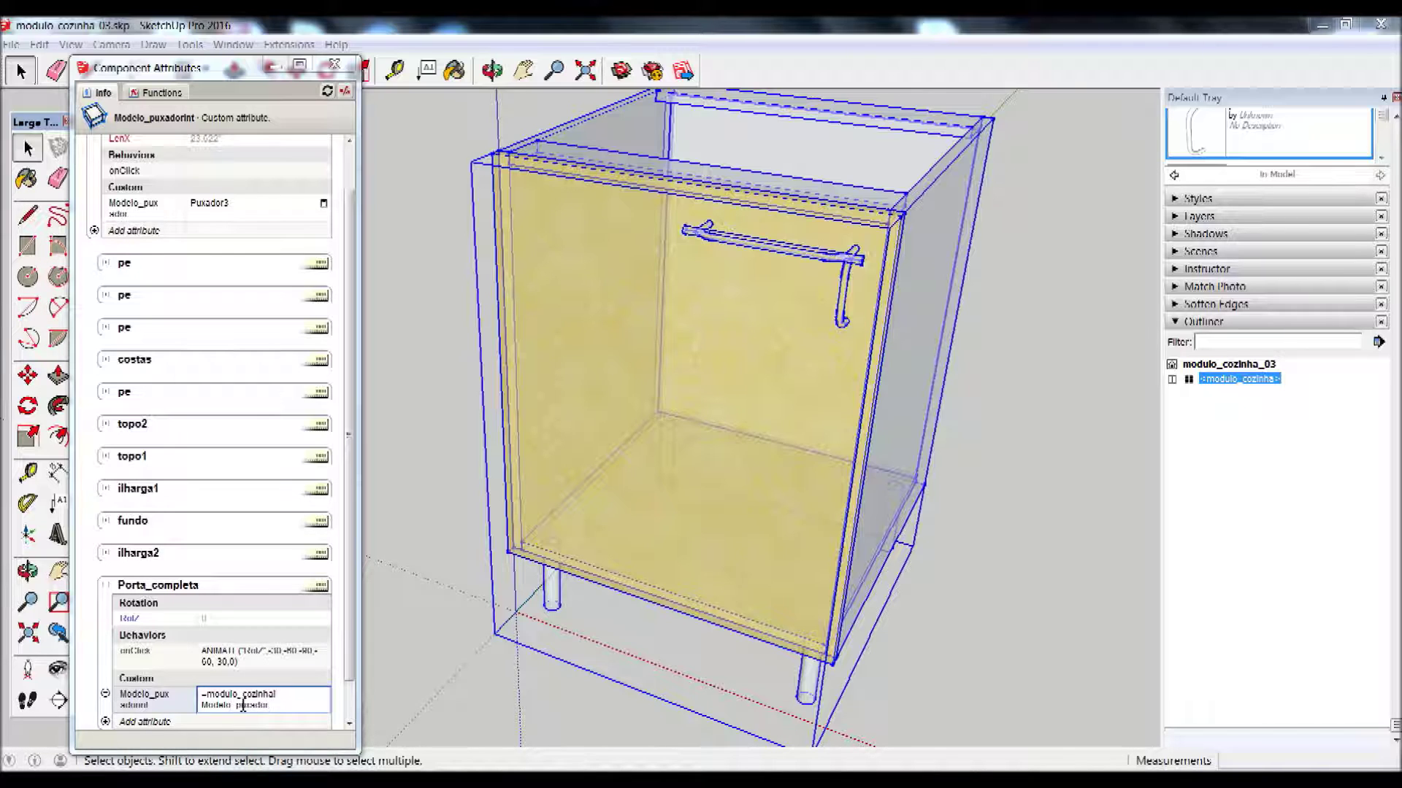
pyautogui.moveTo(277, 705); pyautogui.dragTo(203, 696)
pyautogui.press('BackSpace')
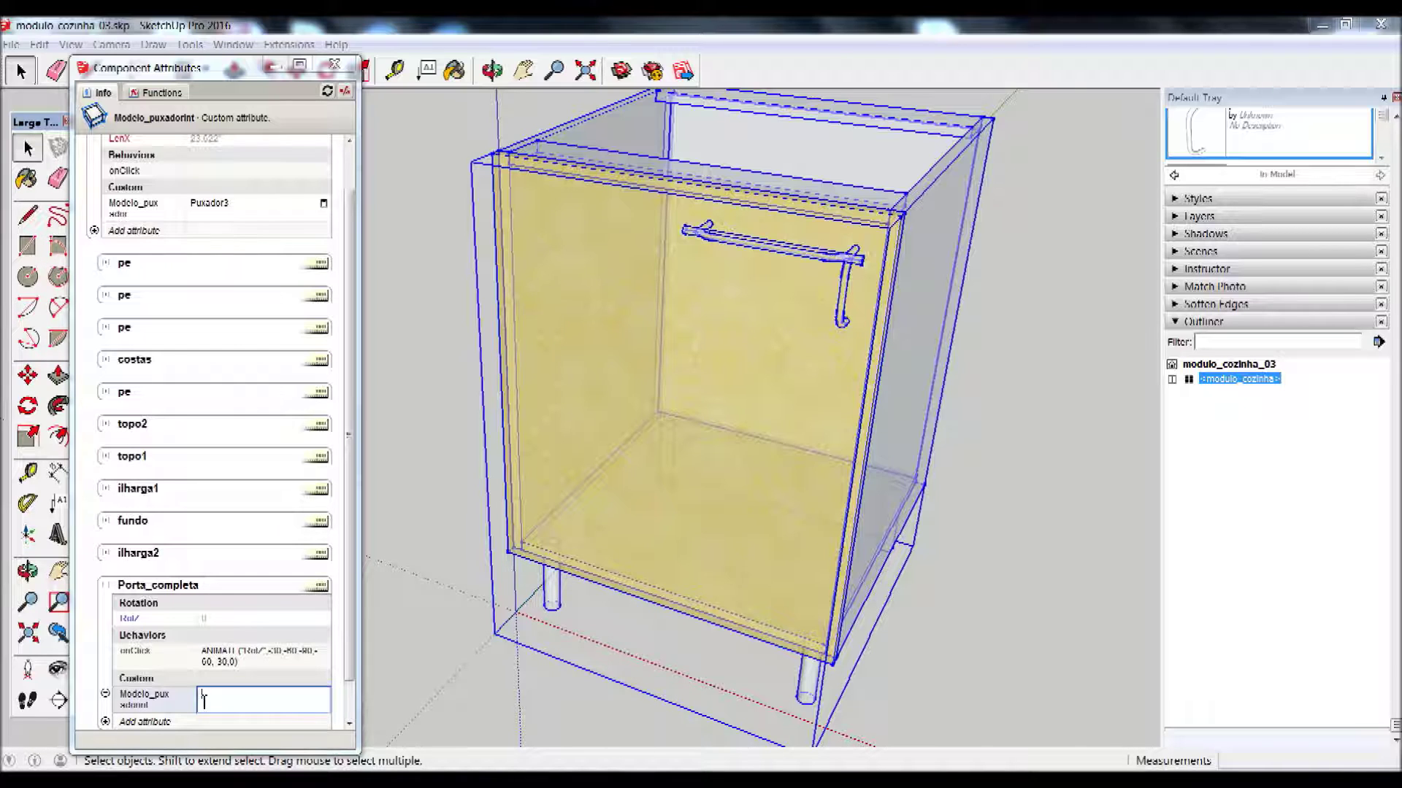
pyautogui.click(122, 213)
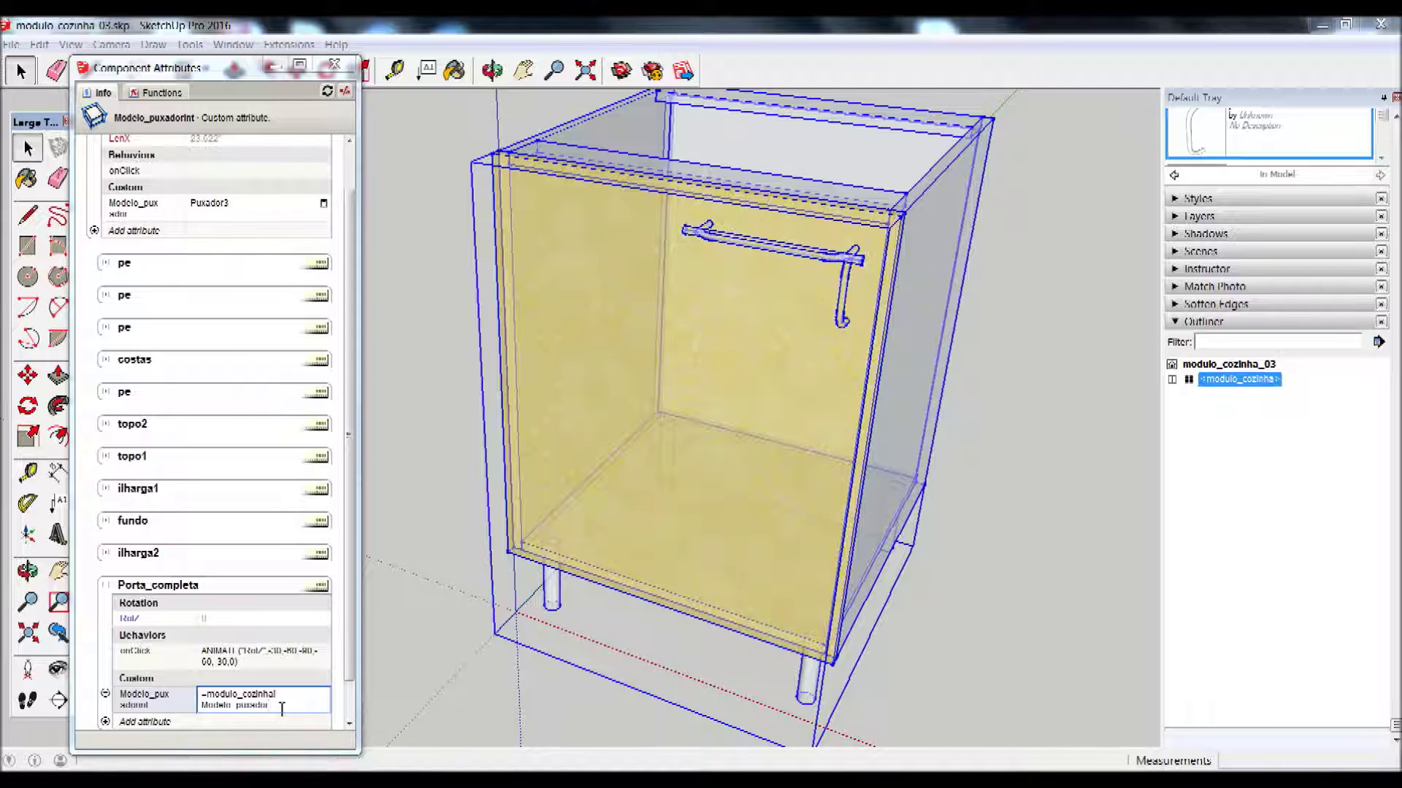
pyautogui.press('Return')
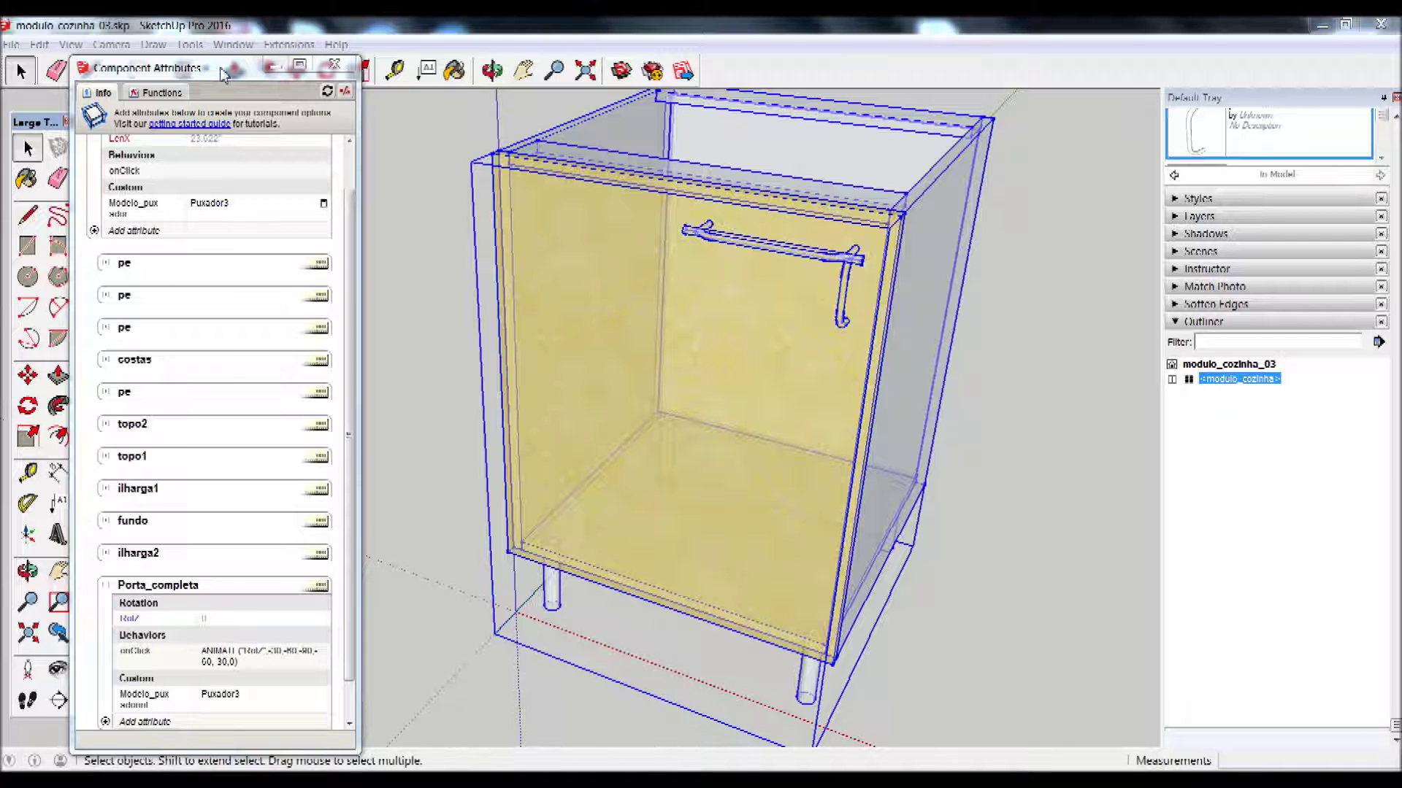
pyautogui.moveTo(223, 69); pyautogui.dragTo(1155, 43)
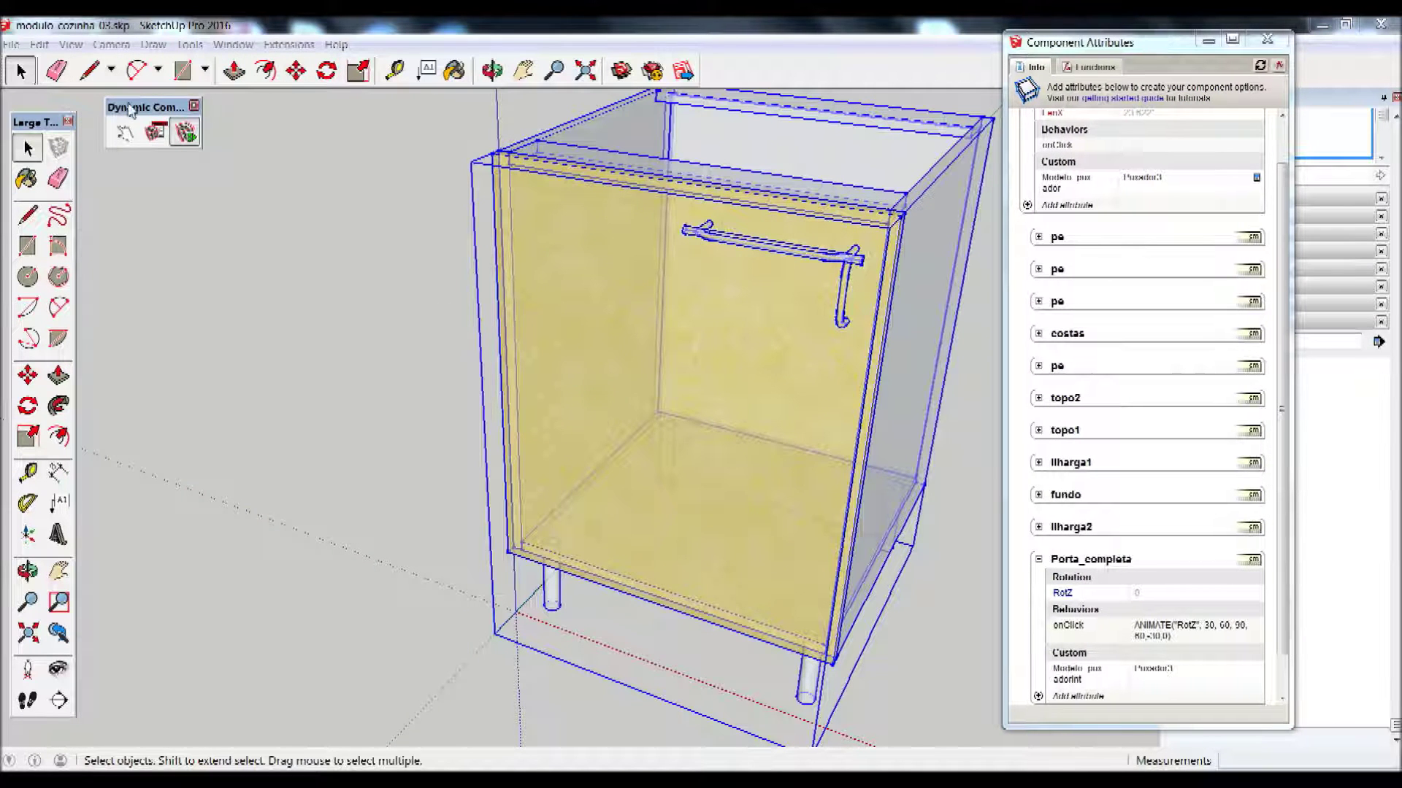
# Apply a different handle model in modulo_cozinha's Component Options
pyautogui.click(155, 132)
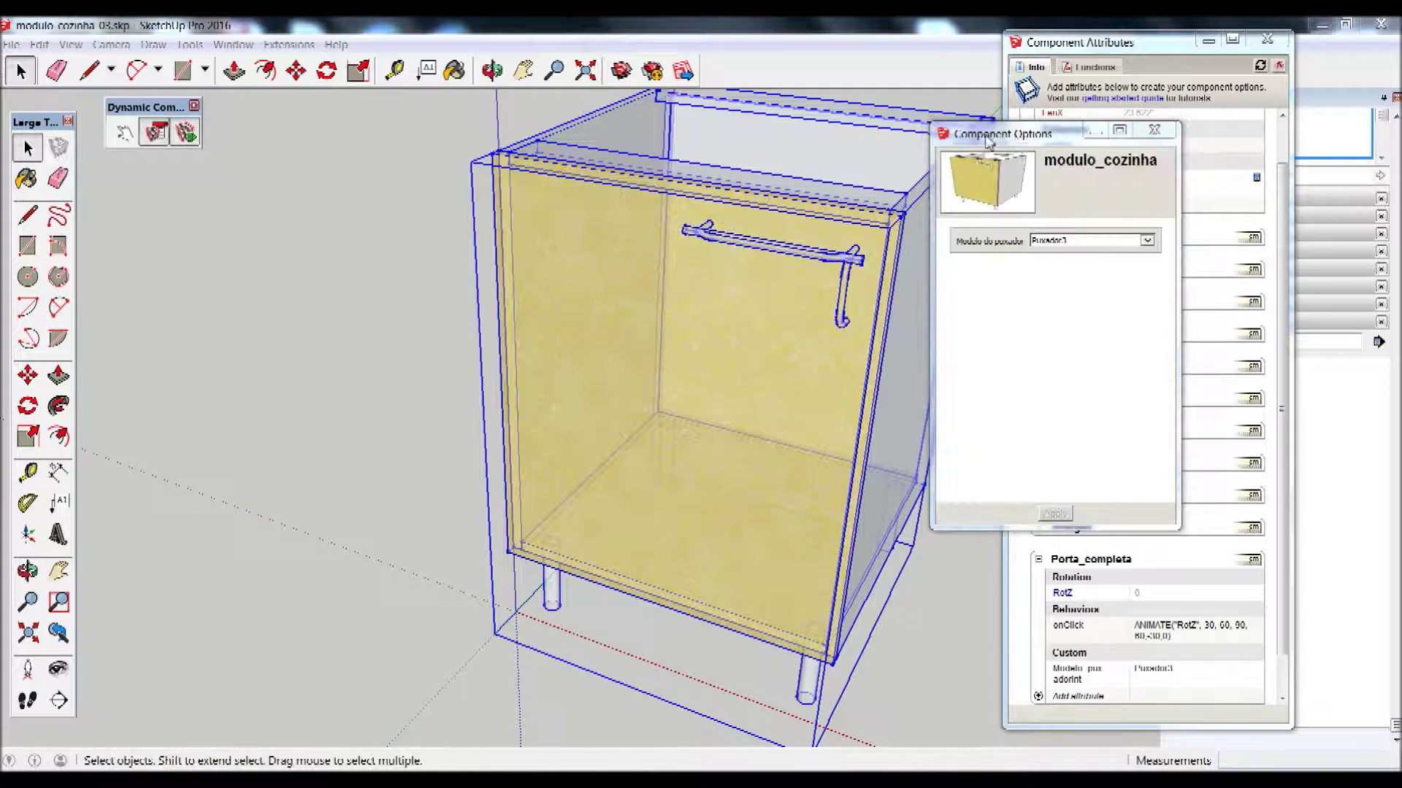
pyautogui.moveTo(1019, 145); pyautogui.dragTo(147, 162)
pyautogui.click(237, 266)
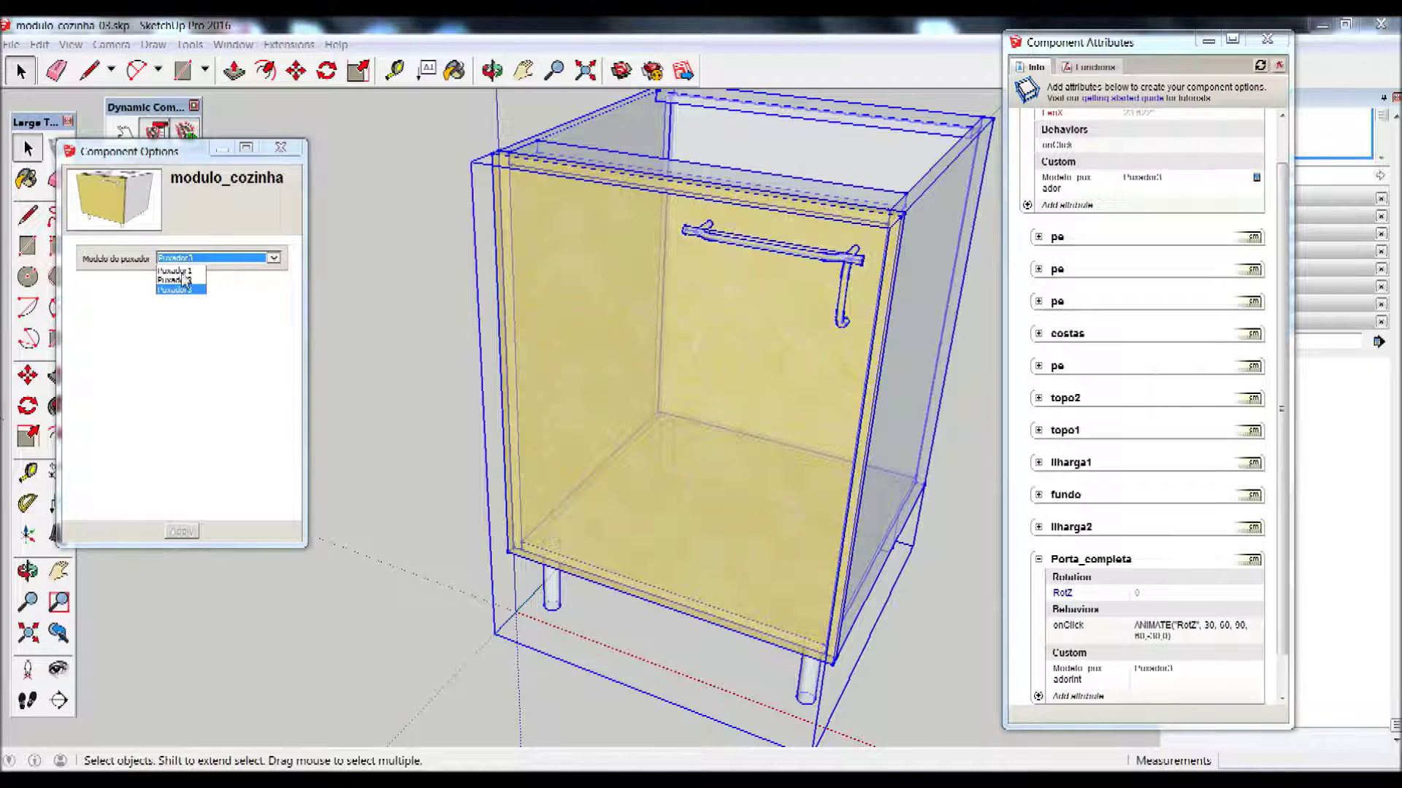
pyautogui.click(183, 281)
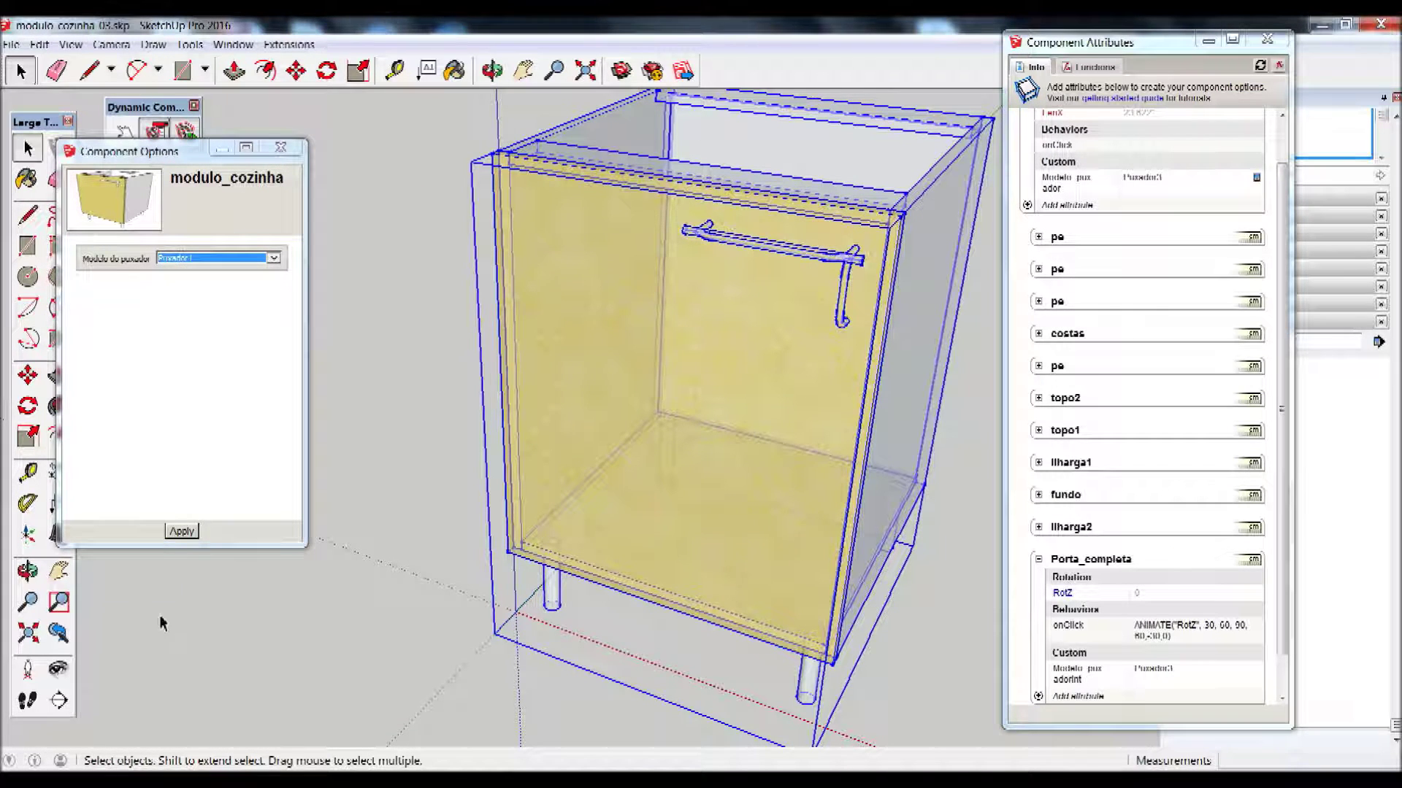
pyautogui.click(178, 533)
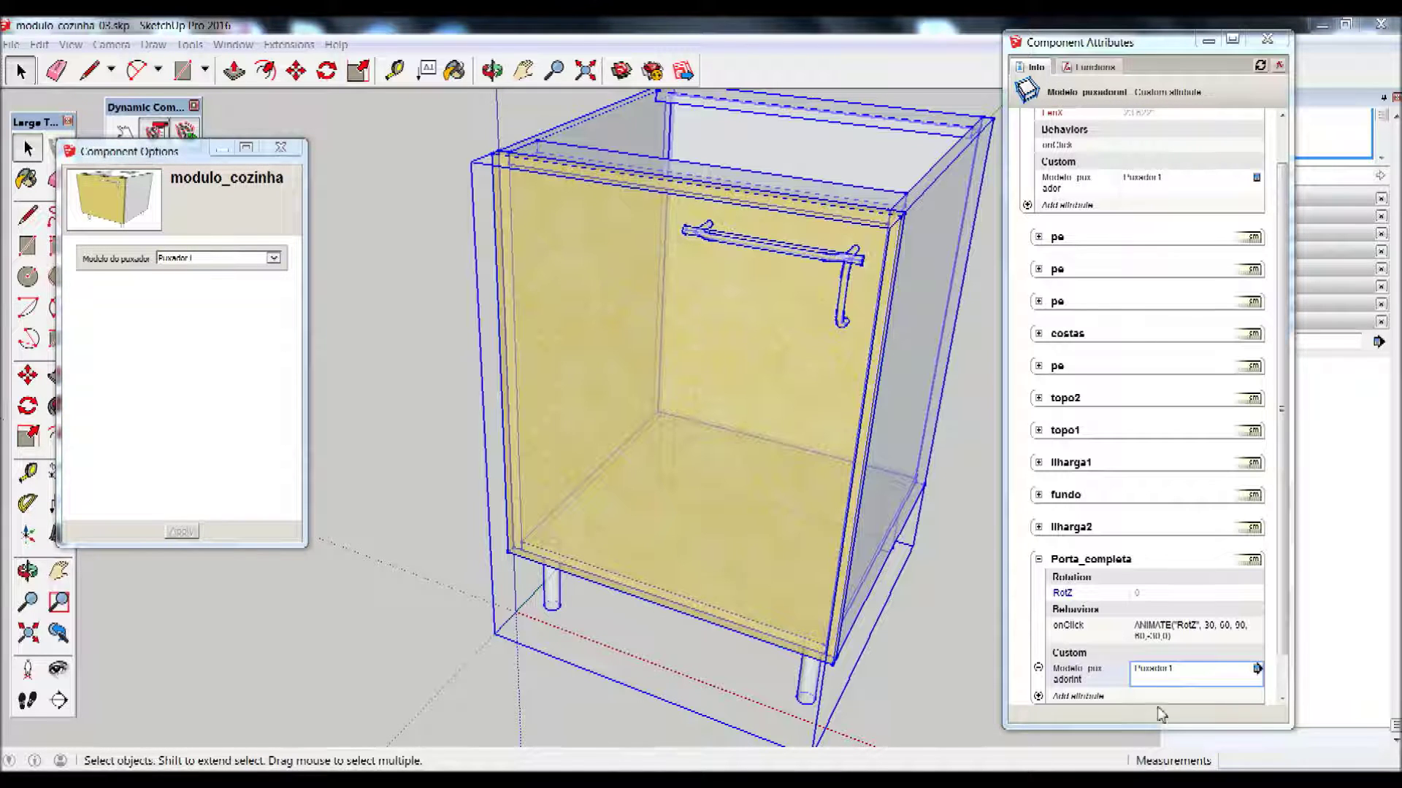
# Apply Puxador2, switch back to Puxador1, and close Component Options
pyautogui.click(275, 260)
pyautogui.click(181, 281)
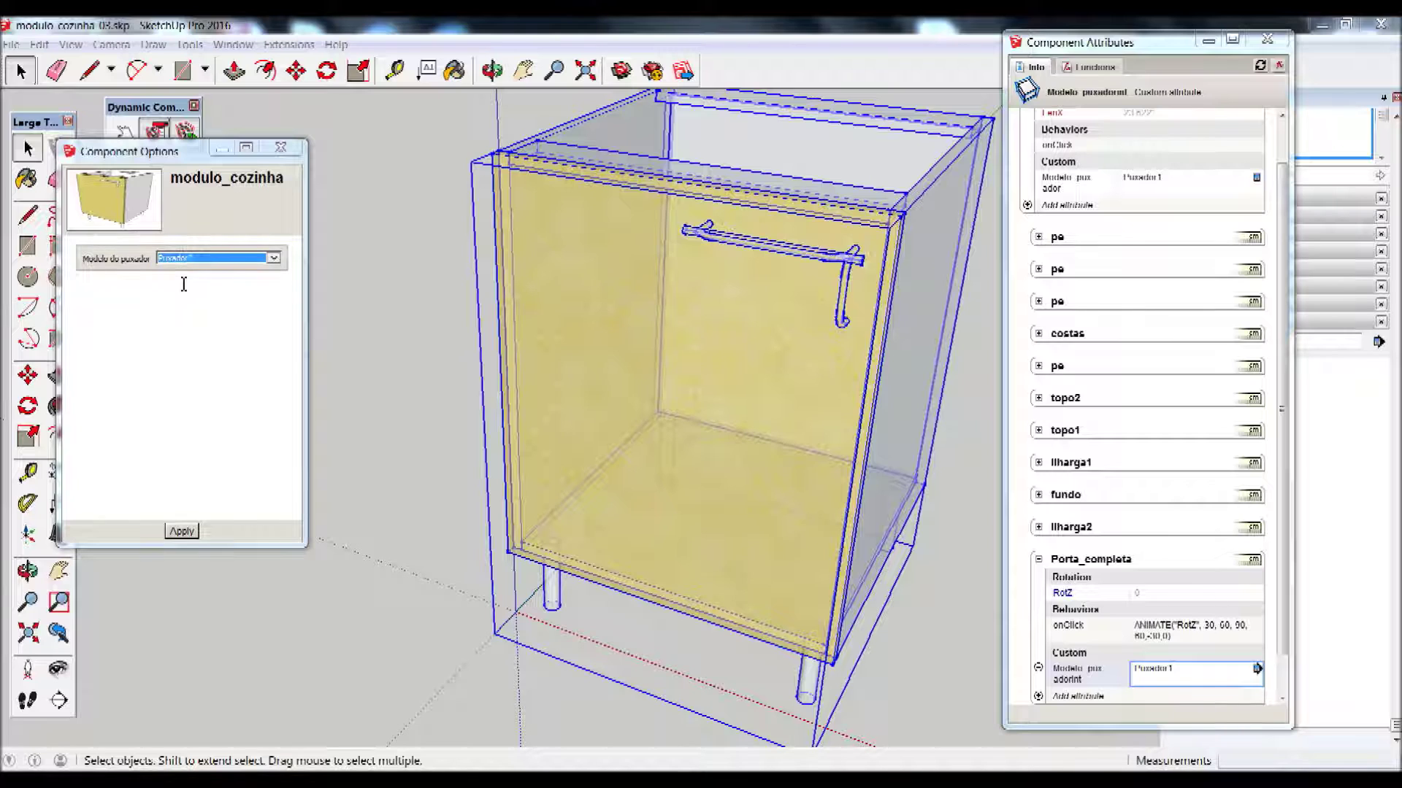
pyautogui.click(174, 533)
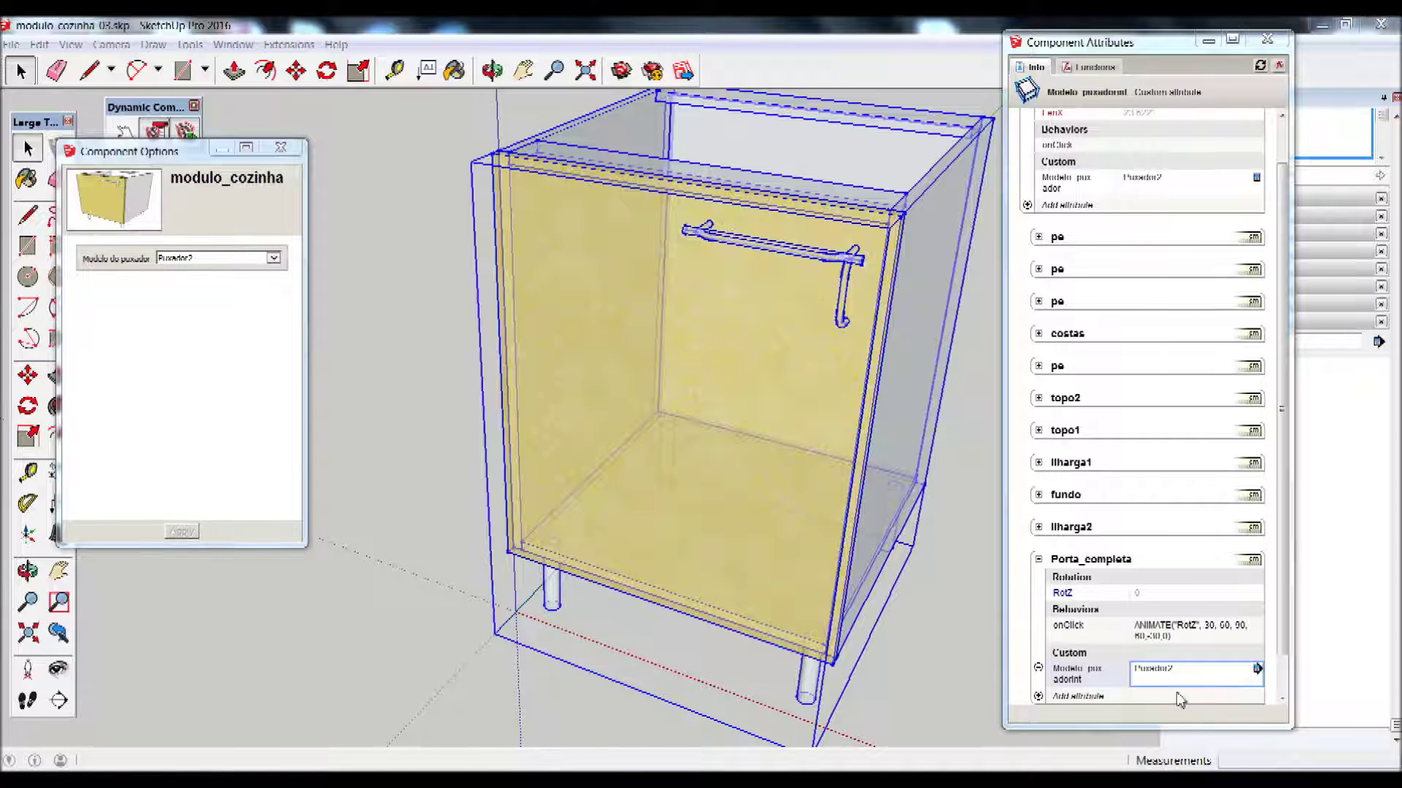
pyautogui.click(271, 261)
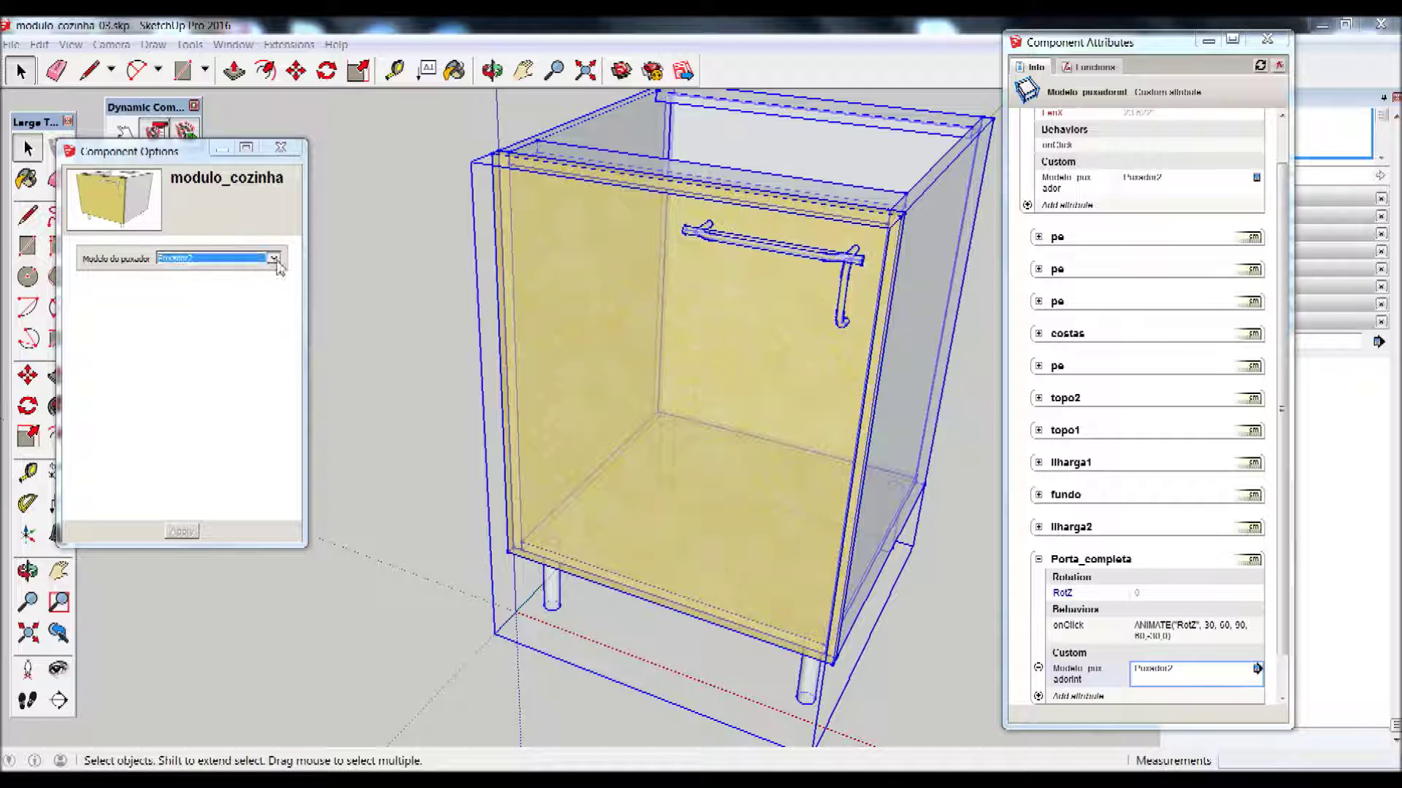
pyautogui.click(195, 278)
pyautogui.click(182, 532)
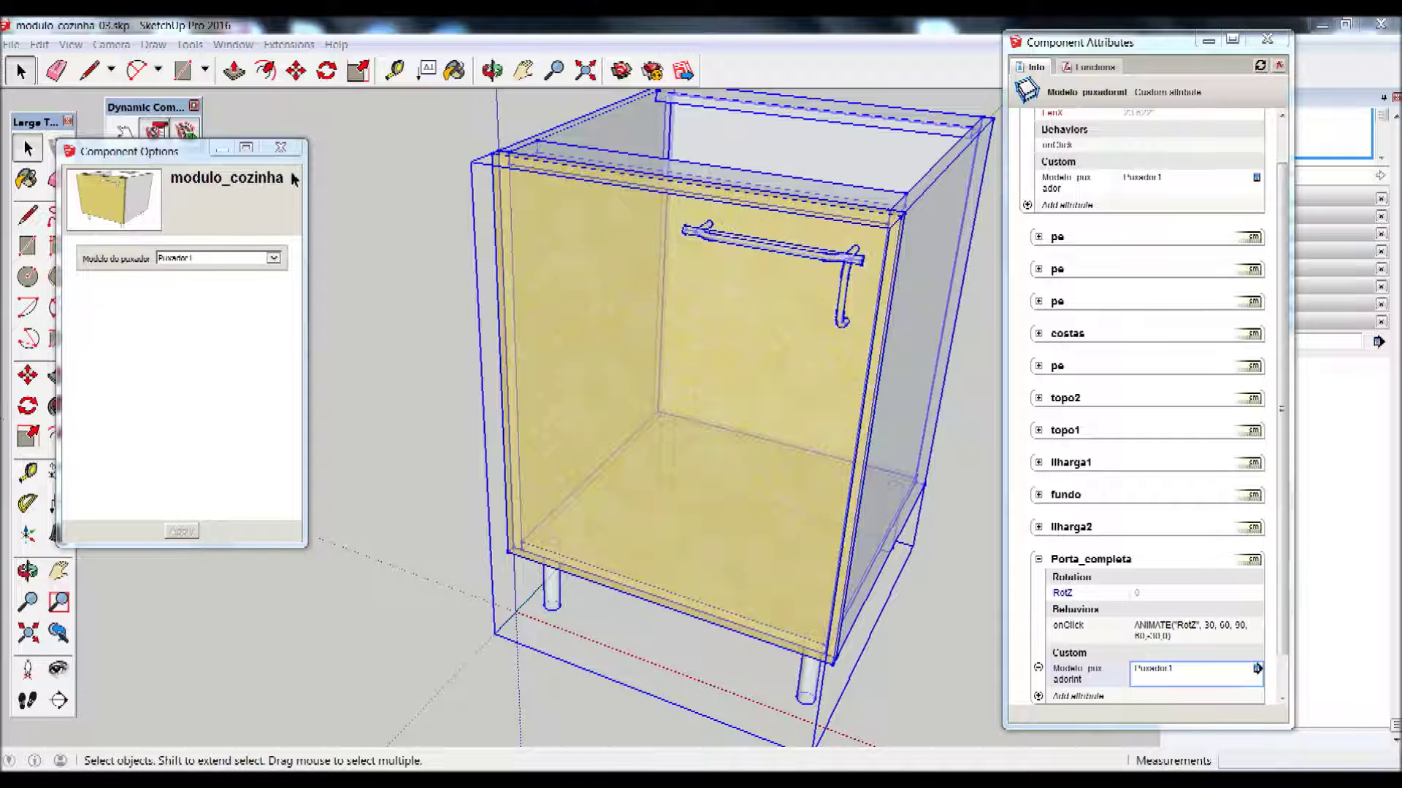
pyautogui.click(281, 147)
pyautogui.moveTo(1130, 51)
pyautogui.mouseDown()
pyautogui.moveTo(149, 64)
pyautogui.moveTo(197, 66)
pyautogui.mouseUp()
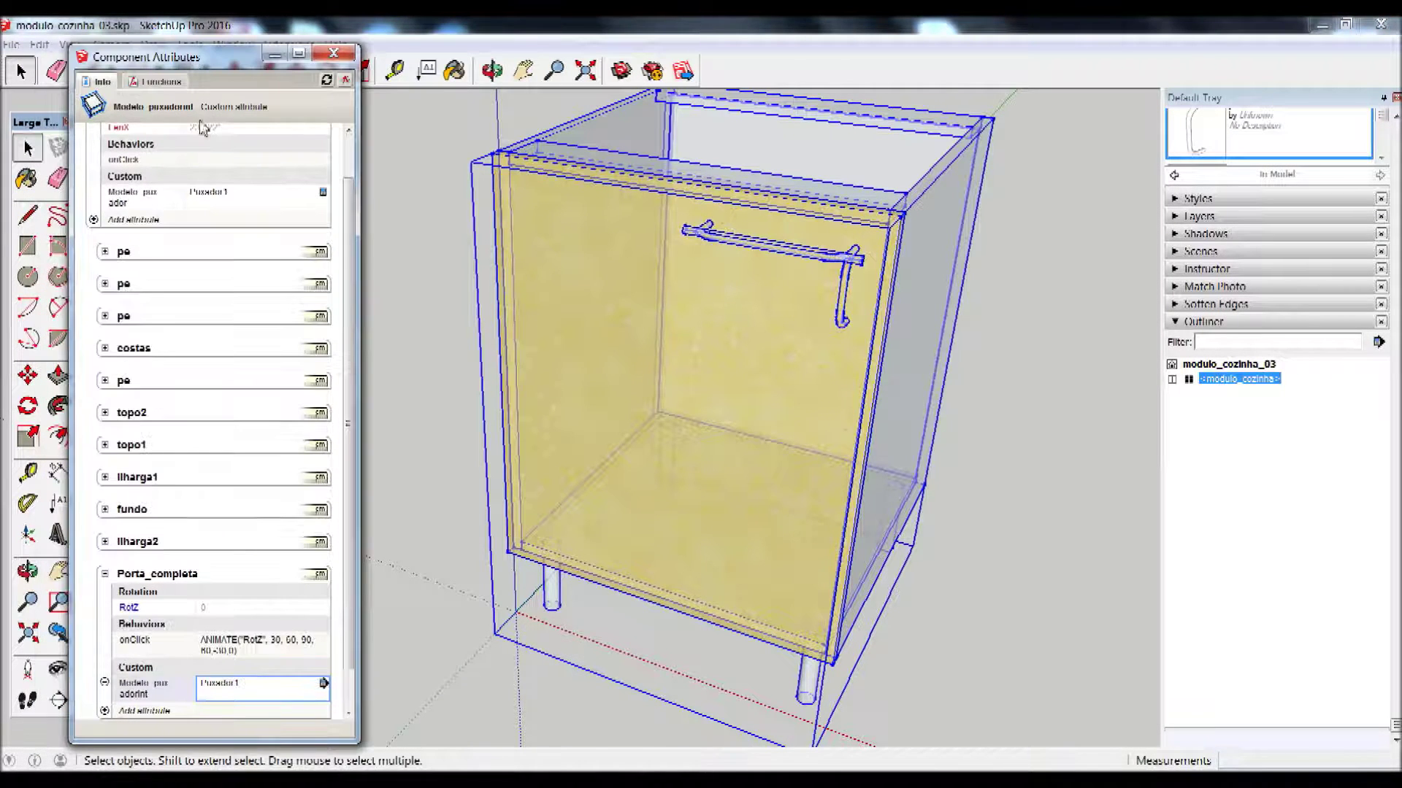
# Expand modulo_cozinha in the Outliner and select the Porta_completa door group
pyautogui.click(1172, 380)
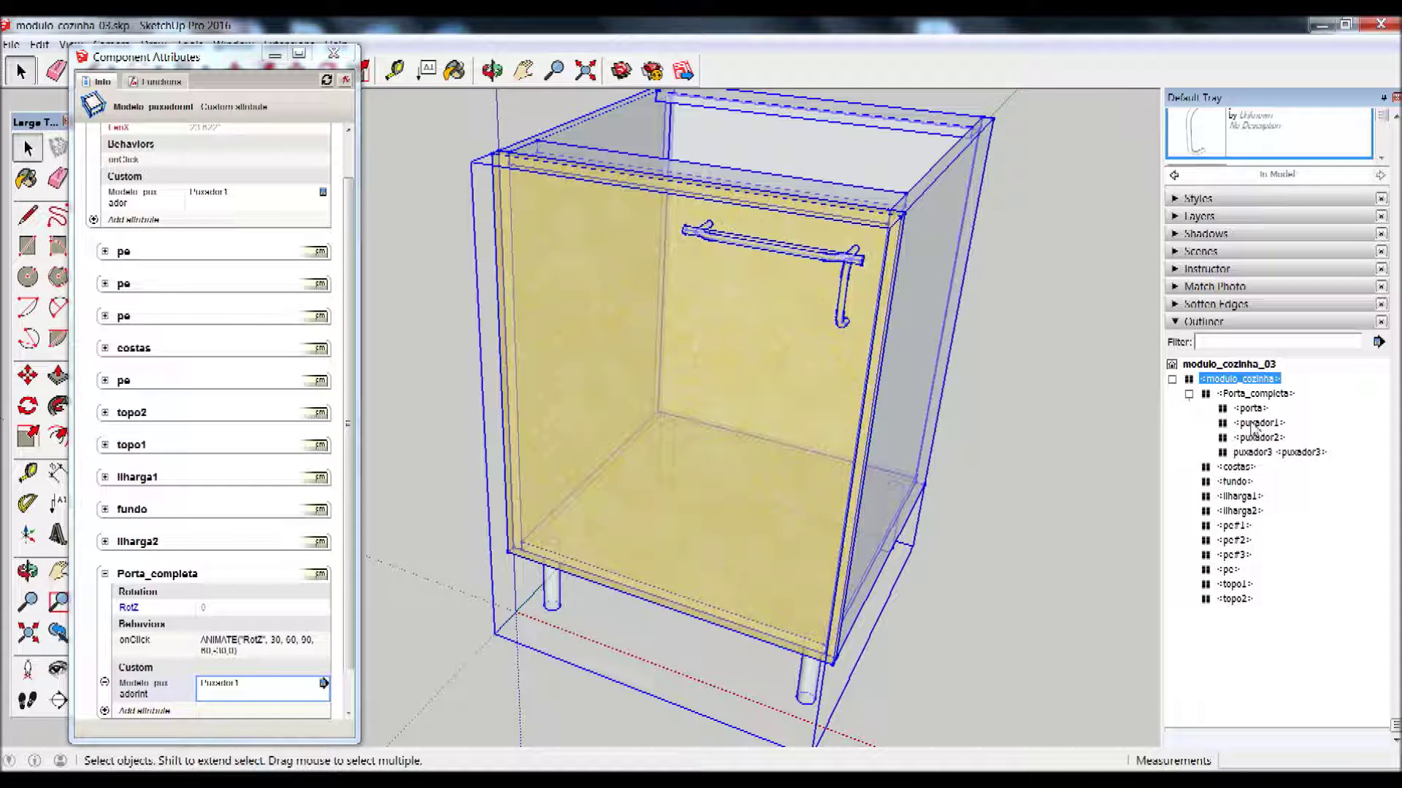
pyautogui.click(1252, 423)
pyautogui.click(1257, 439)
pyautogui.click(1255, 454)
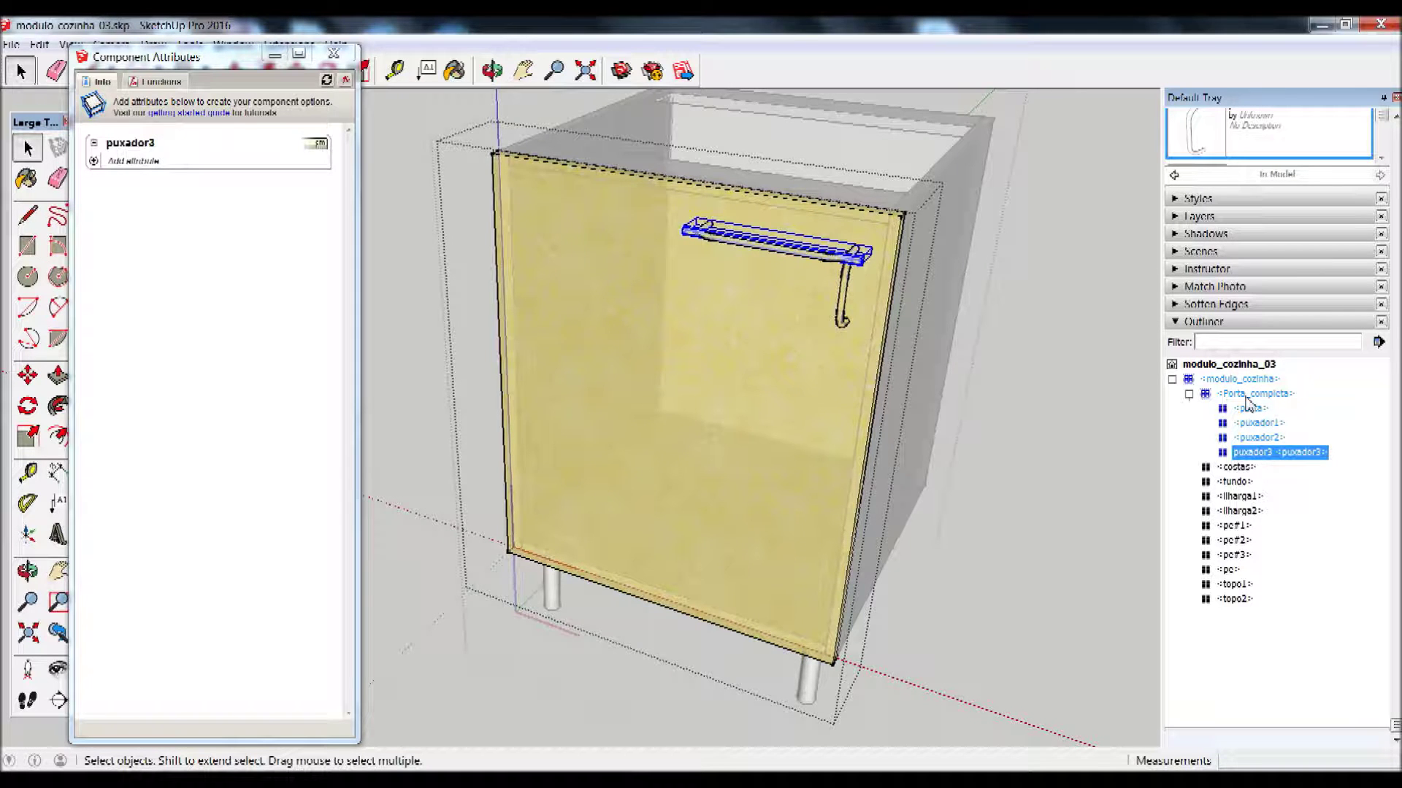
pyautogui.click(1250, 394)
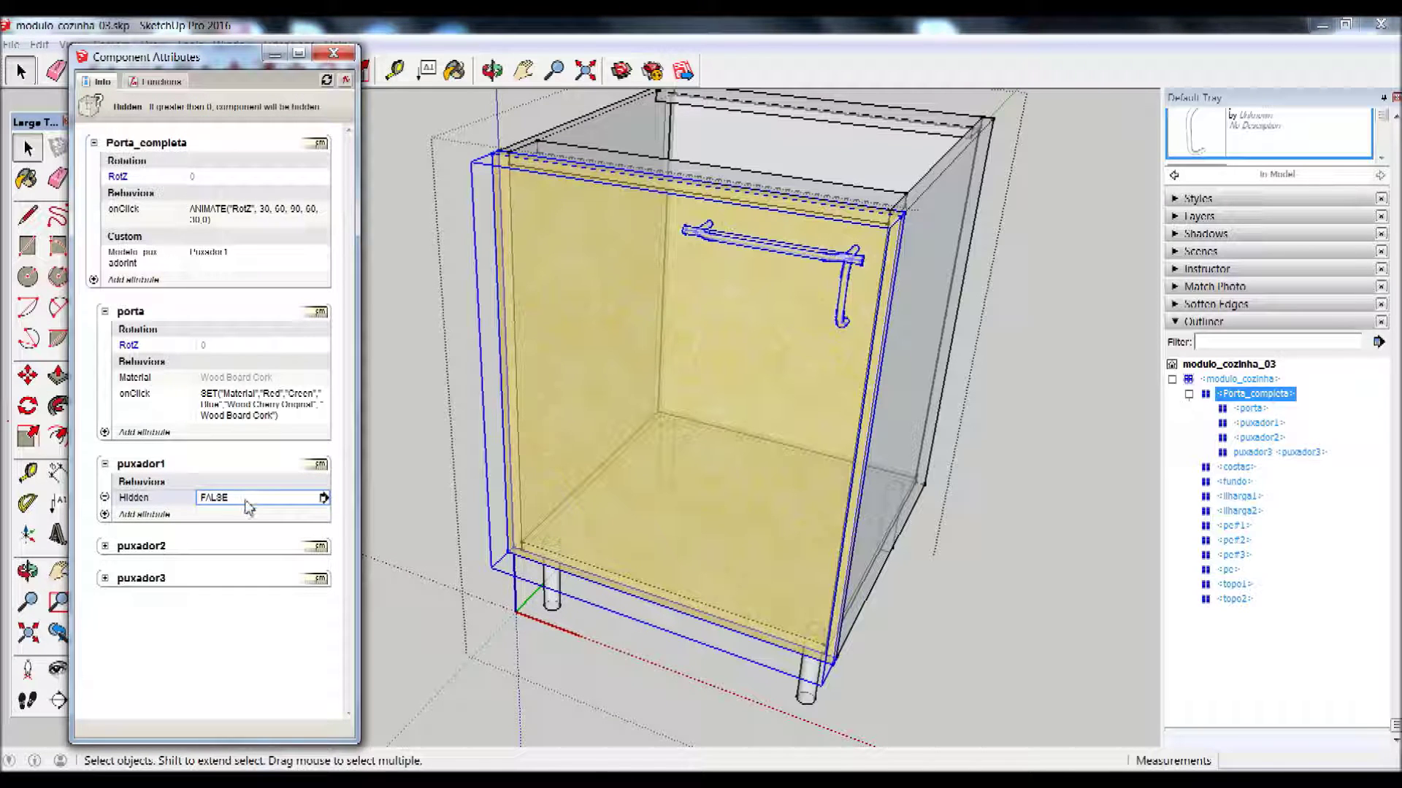
# Replace puxador1's FALSE Hidden value with the IF function template
pyautogui.click(270, 498)
pyautogui.moveTo(260, 500); pyautogui.dragTo(192, 502)
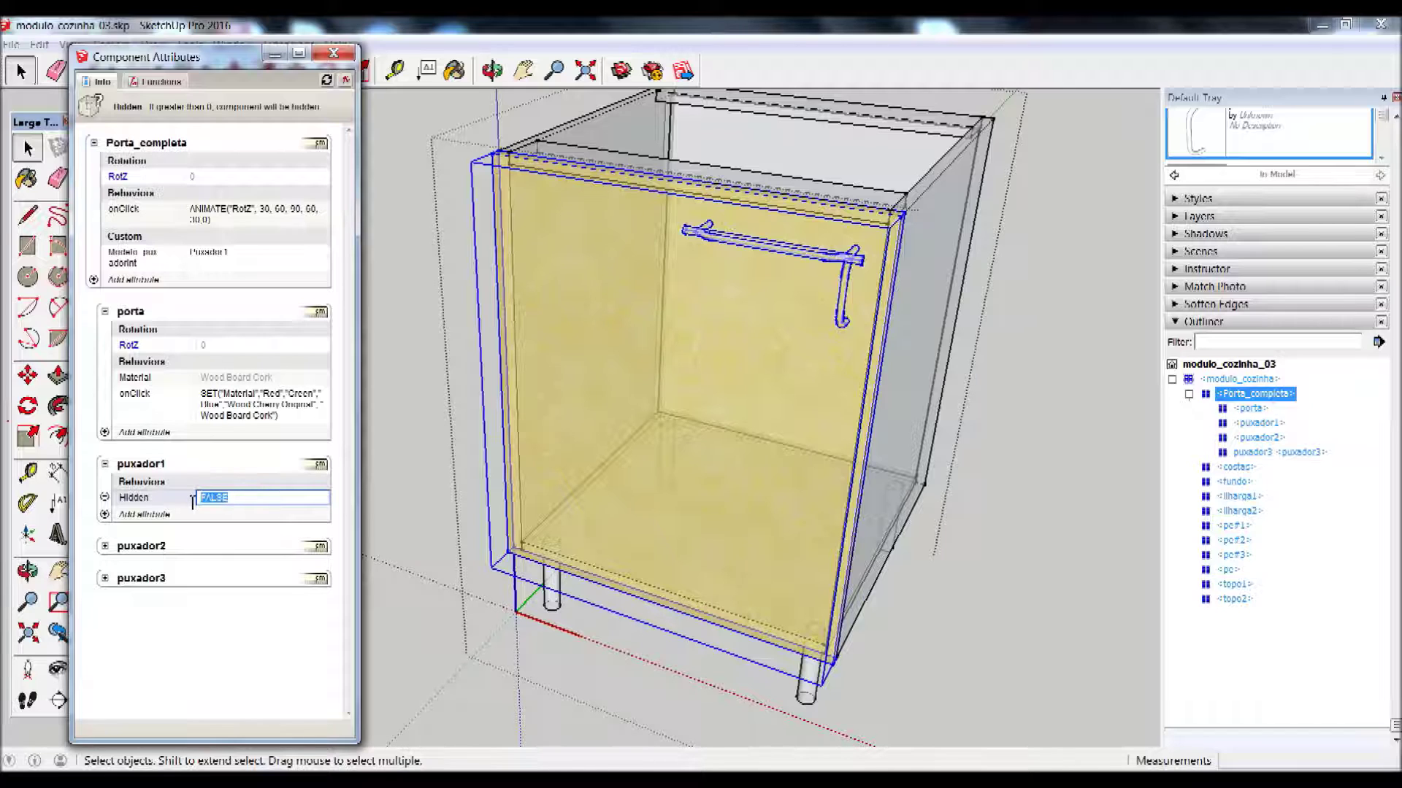
pyautogui.press('BackSpace')
pyautogui.click(151, 84)
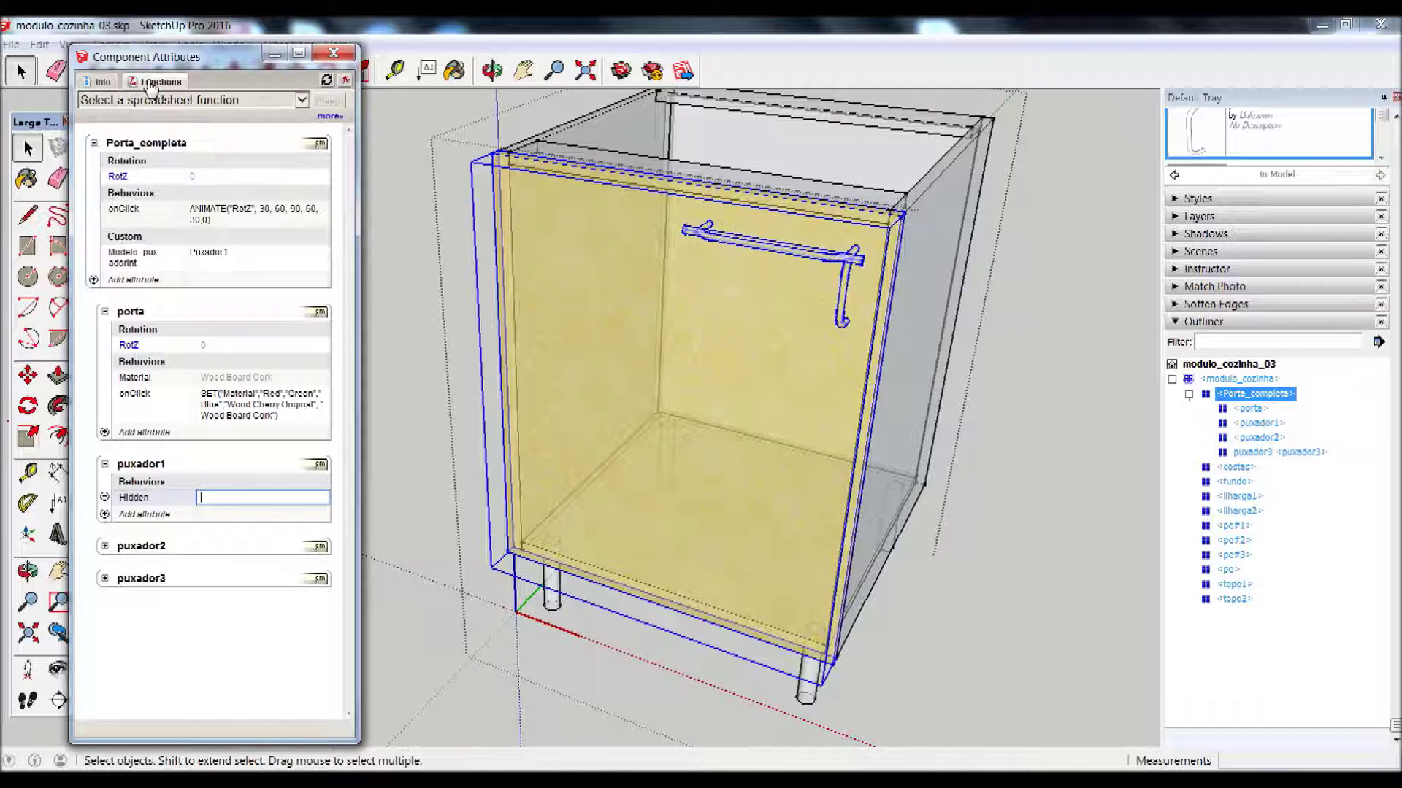
pyautogui.click(301, 100)
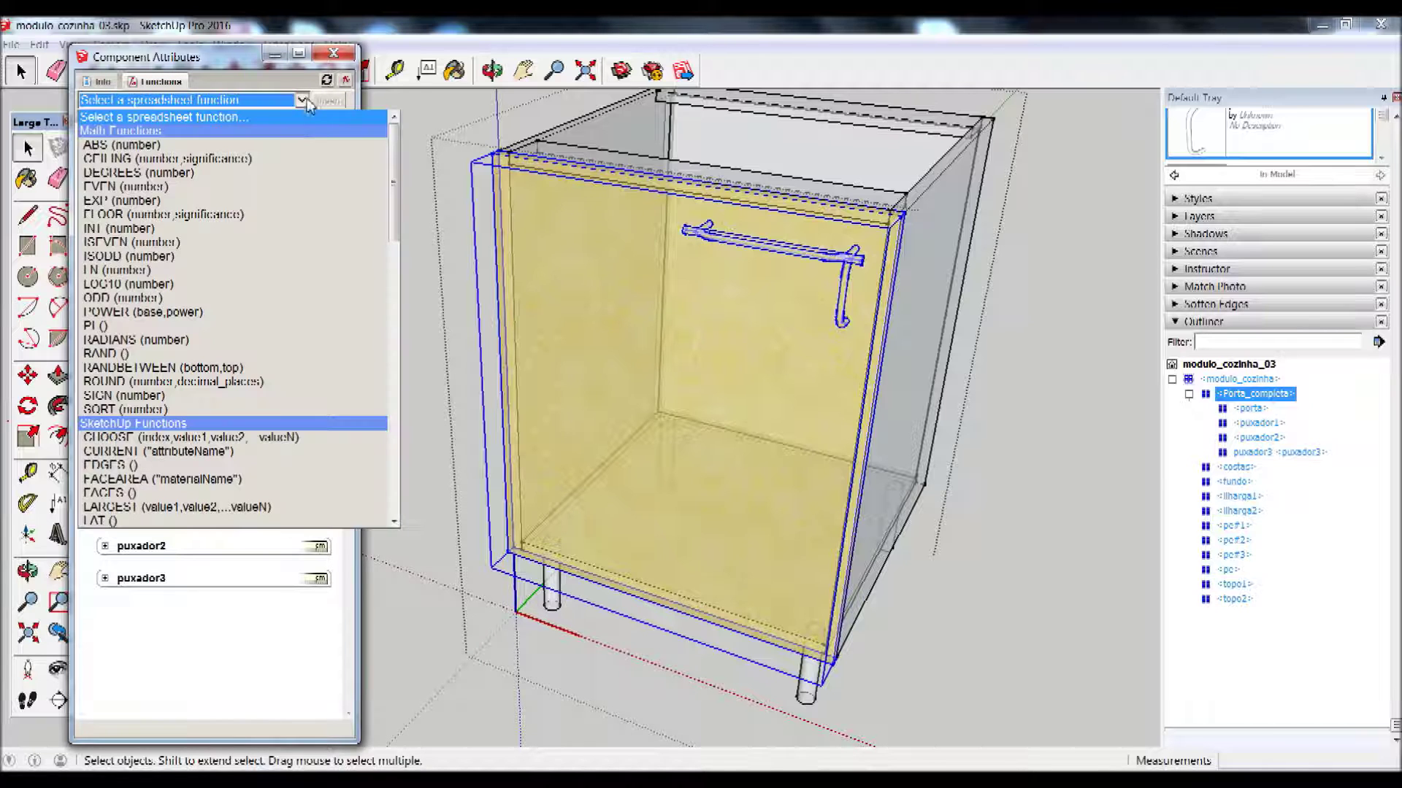
pyautogui.scroll(-3, 393, 422)
pyautogui.scroll(-7, 393, 421)
pyautogui.click(393, 422)
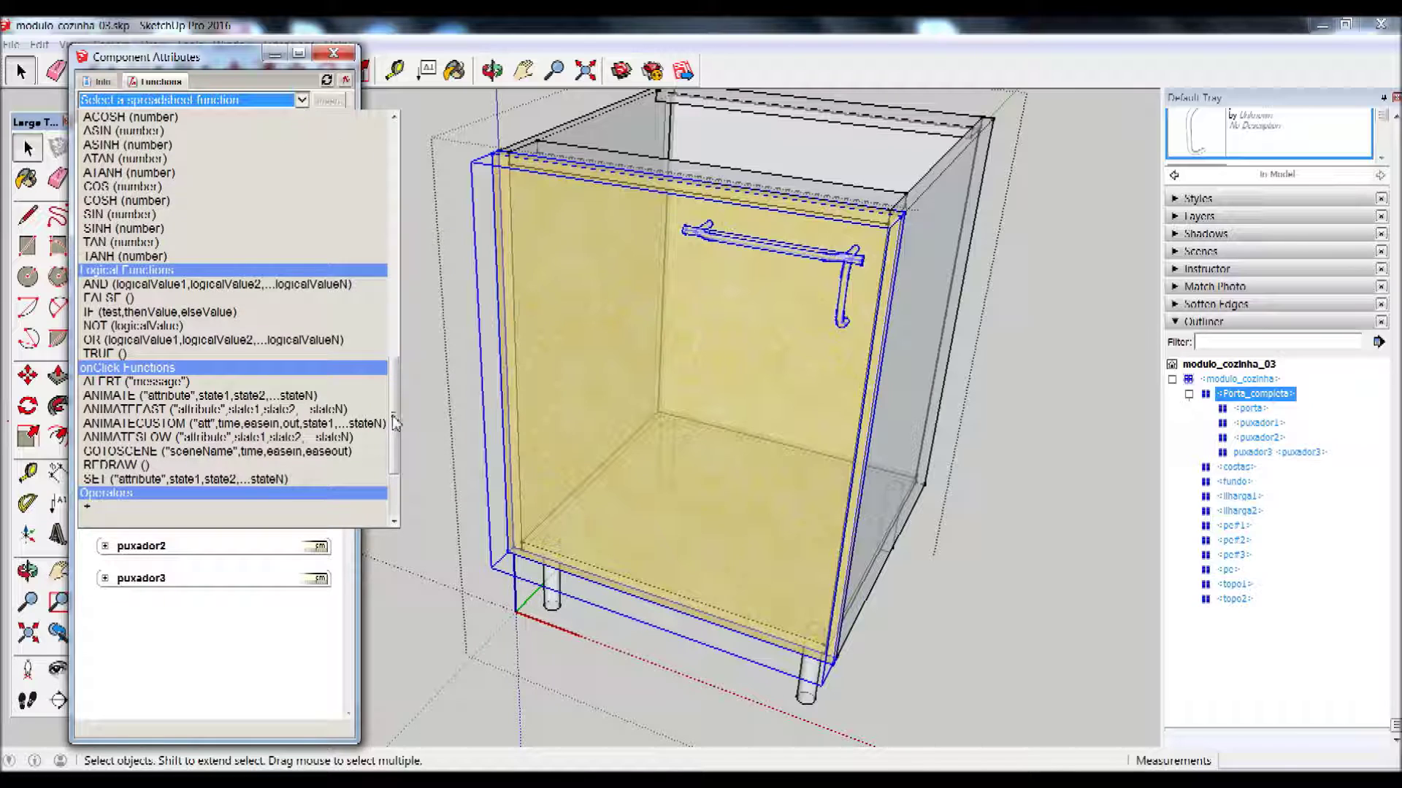
pyautogui.click(137, 315)
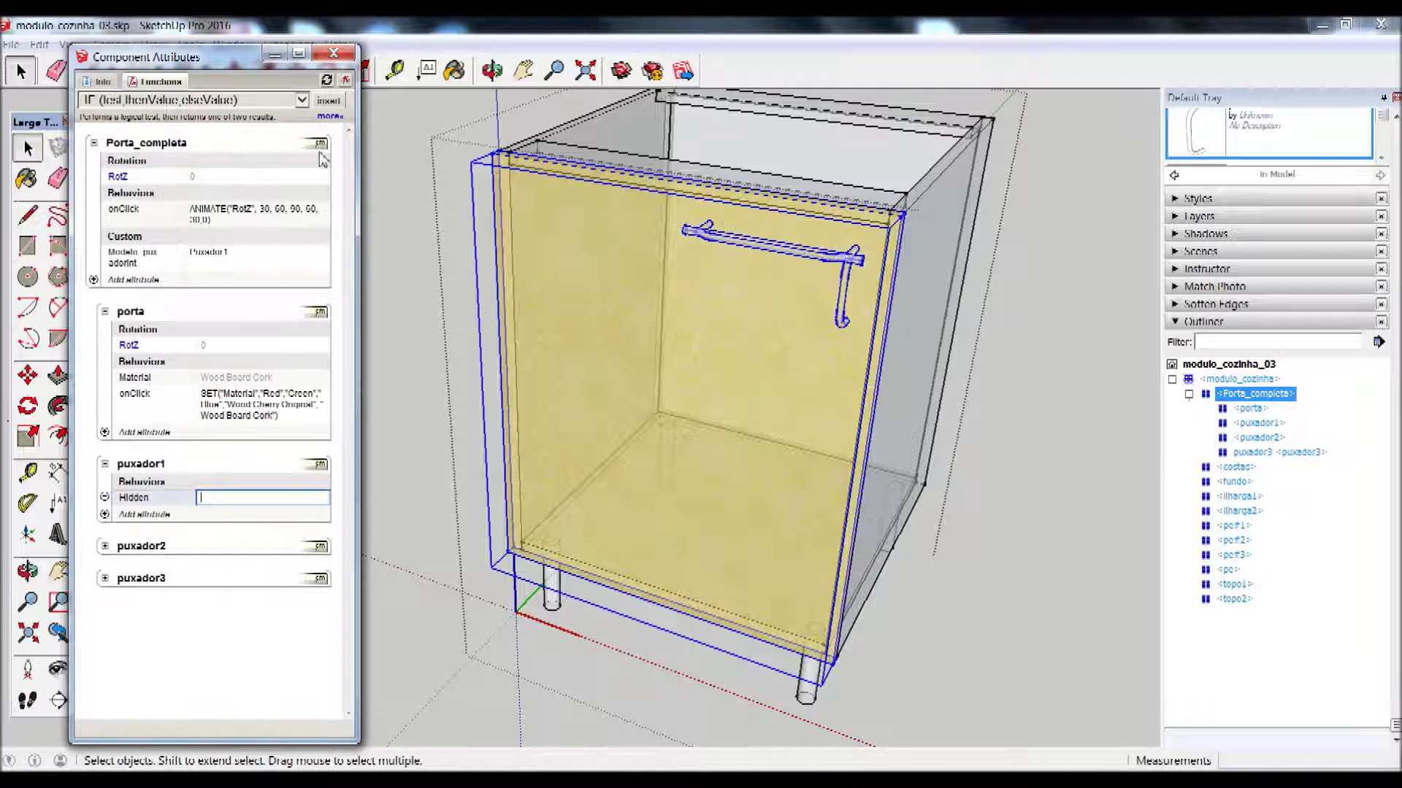
pyautogui.click(328, 100)
# Set the IF test to Porta_completa!Modelo_puxadorint="Puxador1"
pyautogui.moveTo(208, 502); pyautogui.dragTo(195, 503)
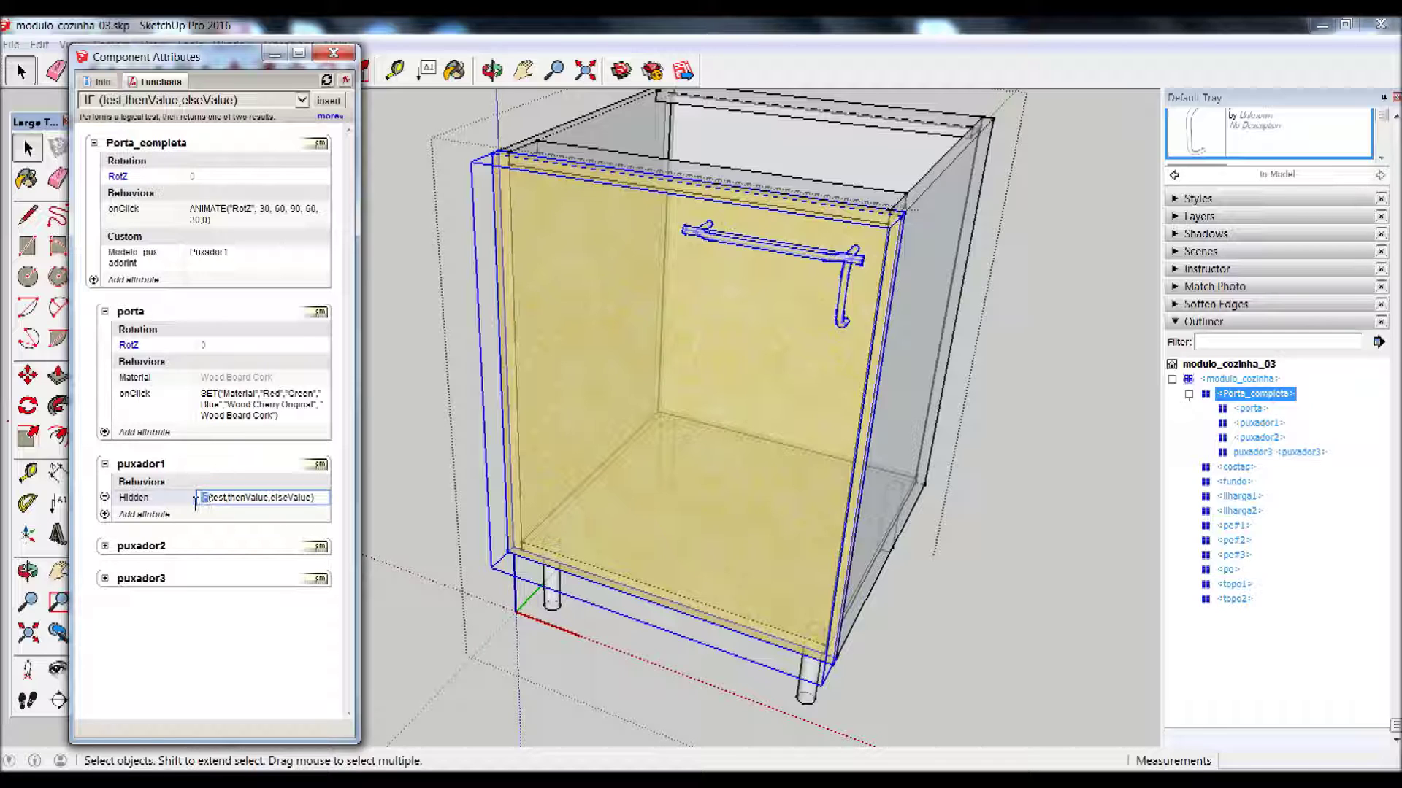
pyautogui.doubleClick(220, 502)
pyautogui.doubleClick(242, 499)
pyautogui.doubleClick(285, 501)
pyautogui.click(216, 517)
pyautogui.write('=')
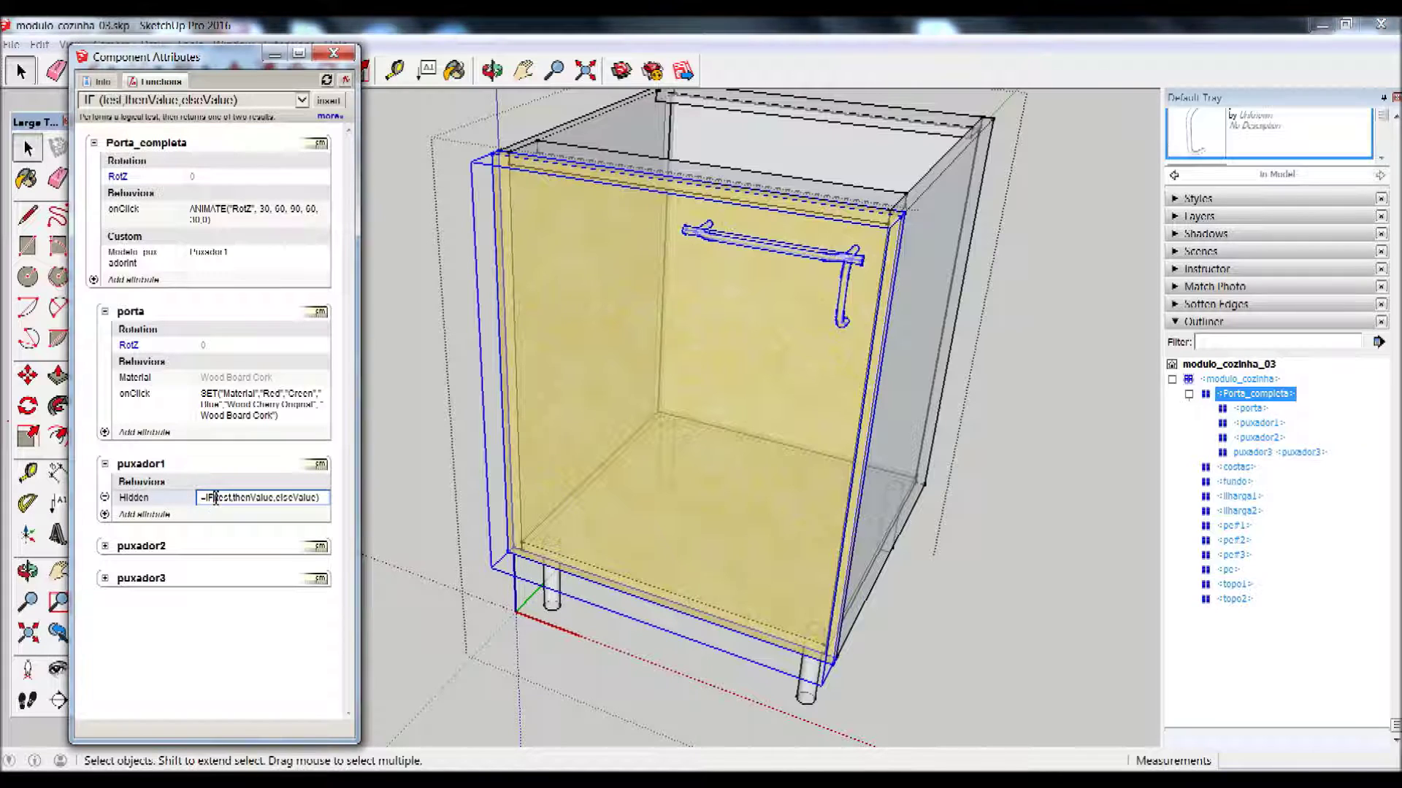
pyautogui.doubleClick(226, 498)
pyautogui.press('Delete')
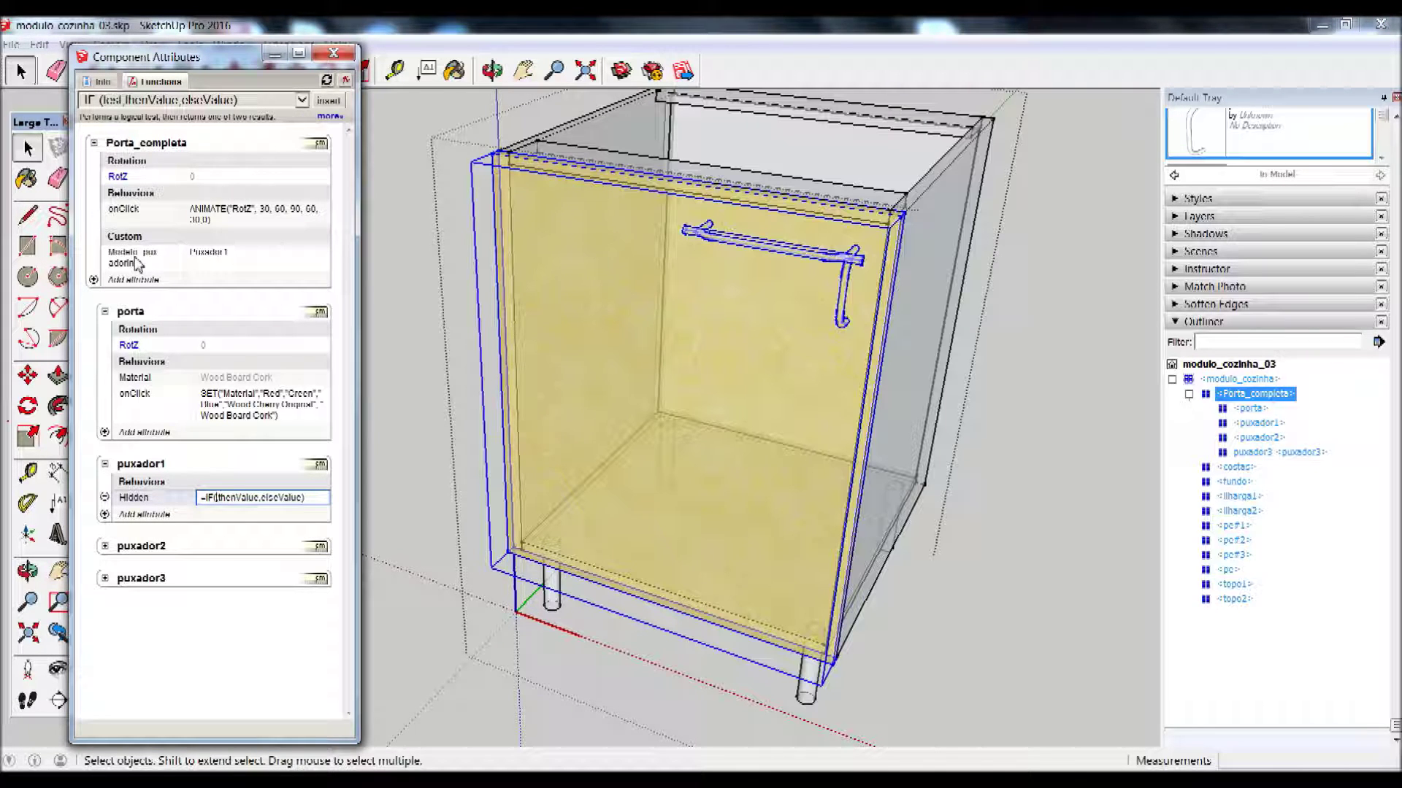
pyautogui.click(136, 264)
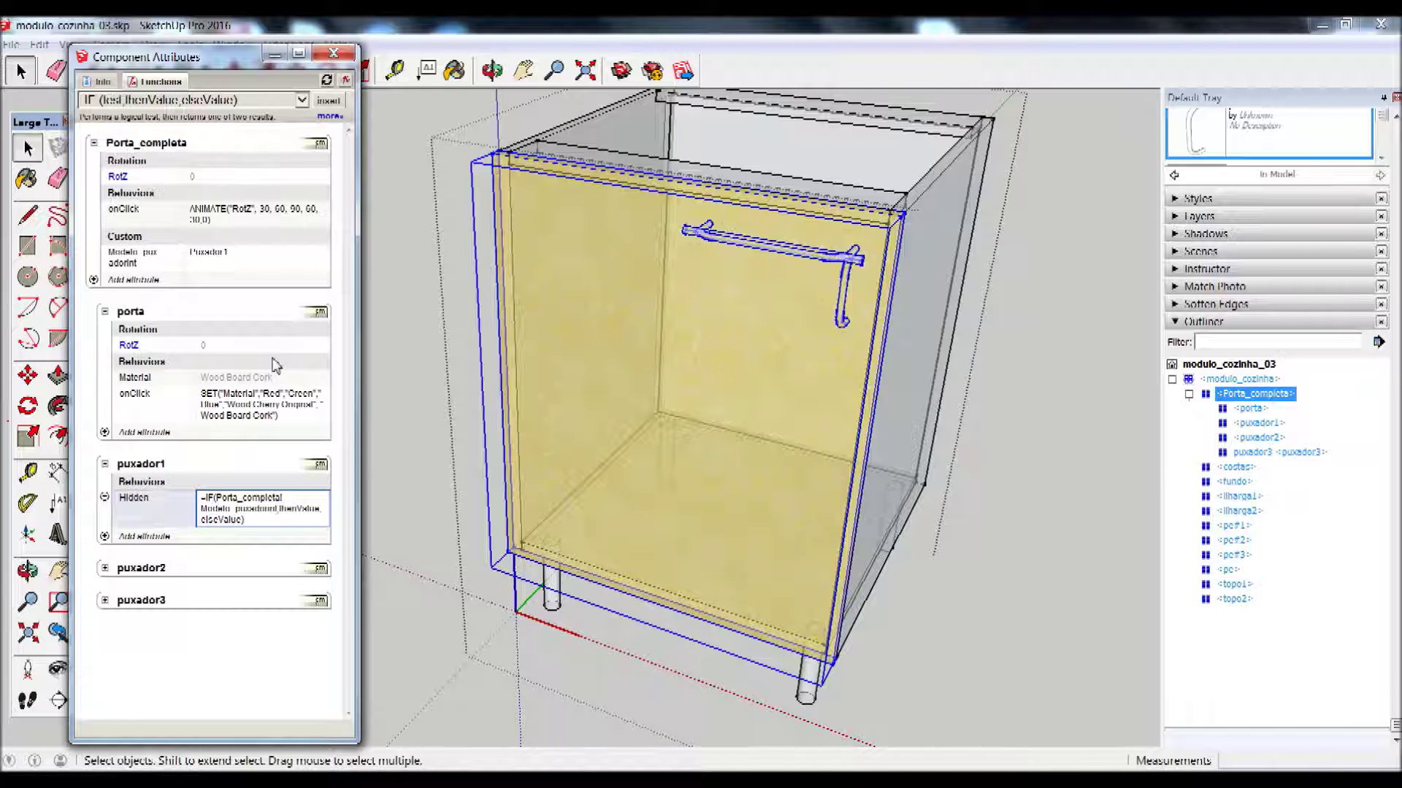
pyautogui.write('="Puxador1')
pyautogui.write('",')
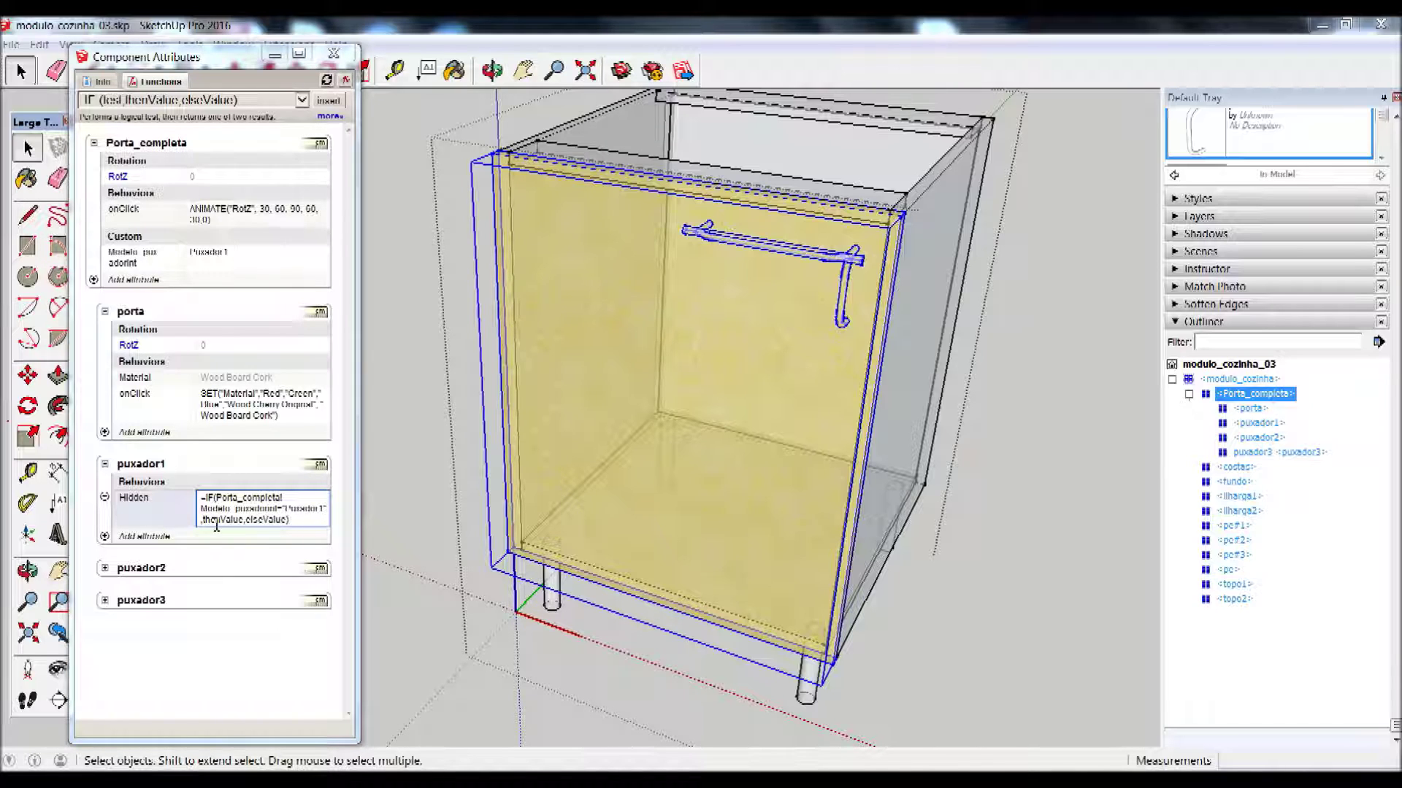
# Fill puxador1's IF with FALSE and TRUE and commit the Hidden formula
pyautogui.moveTo(216, 518); pyautogui.dragTo(241, 519)
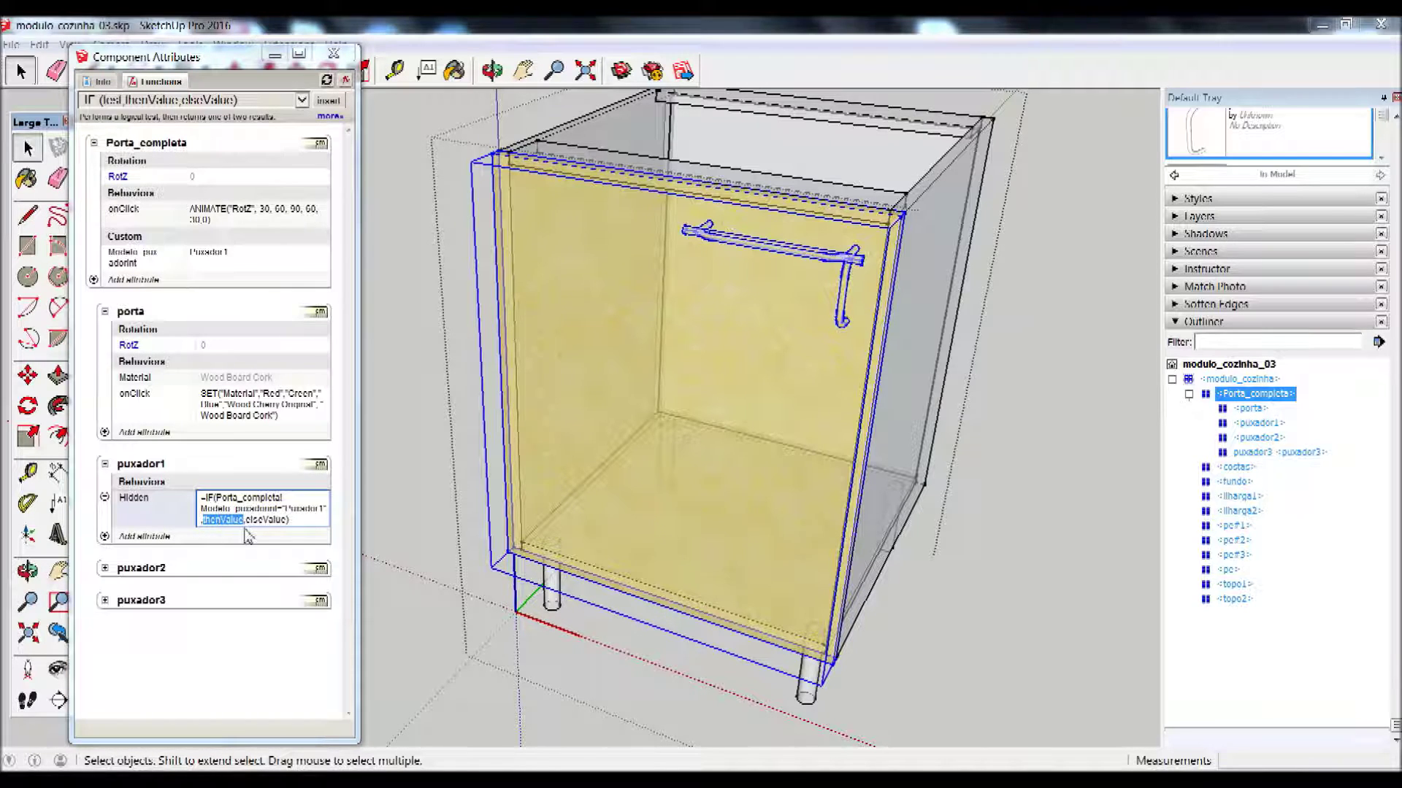
pyautogui.write('FALSE')
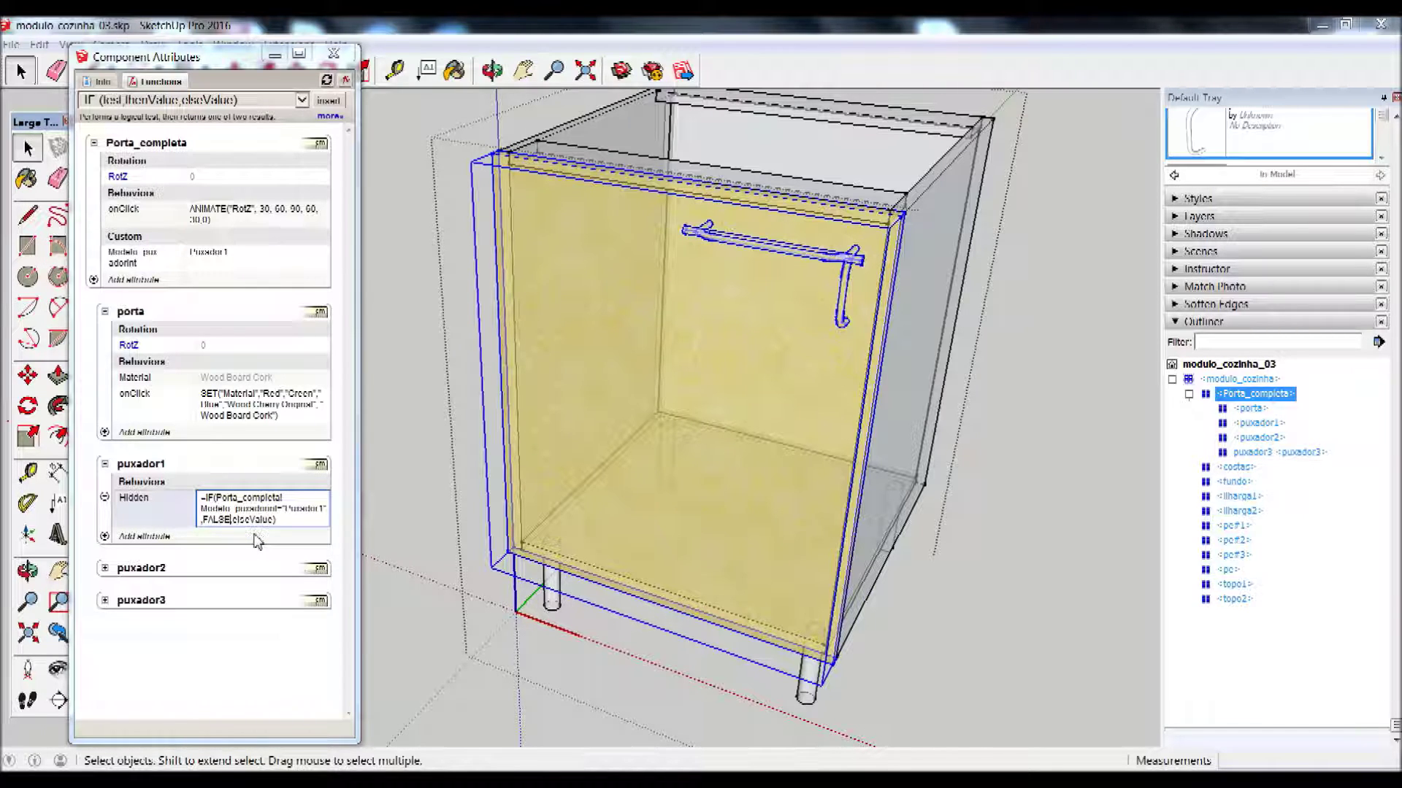
pyautogui.write(',')
pyautogui.doubleClick(250, 522)
pyautogui.write('TRUE')
pyautogui.moveTo(218, 499); pyautogui.dragTo(255, 509)
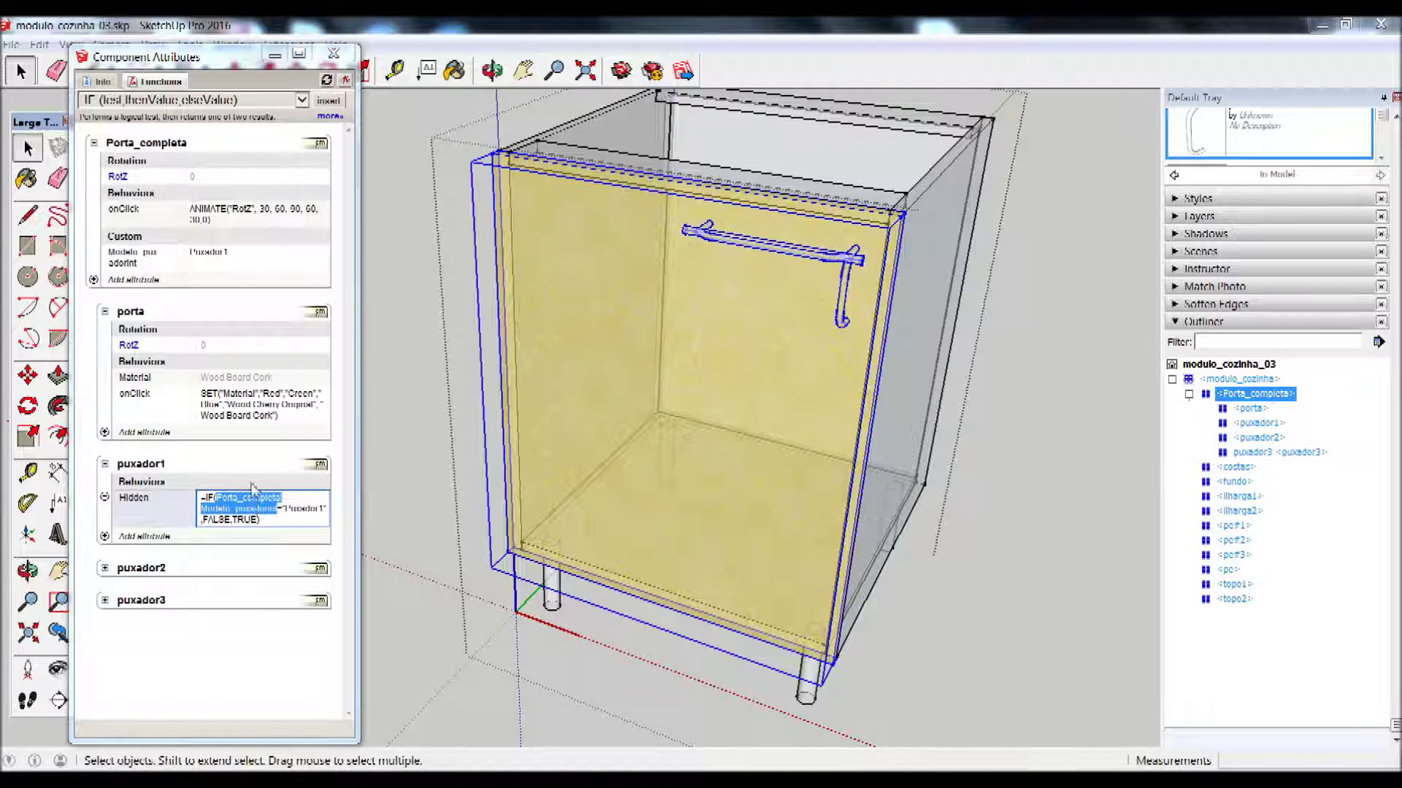
pyautogui.click(131, 257)
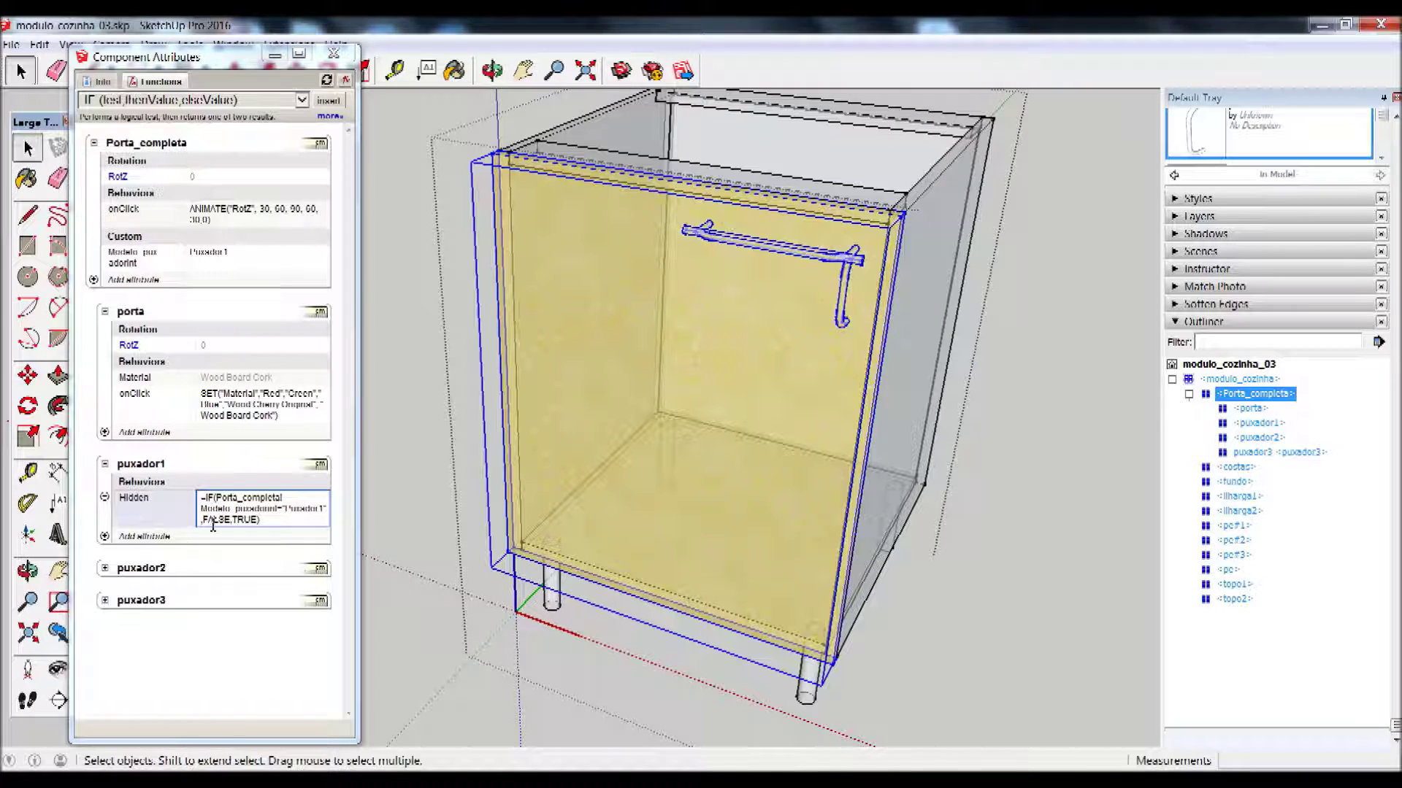
pyautogui.click(252, 520)
pyautogui.click(247, 520)
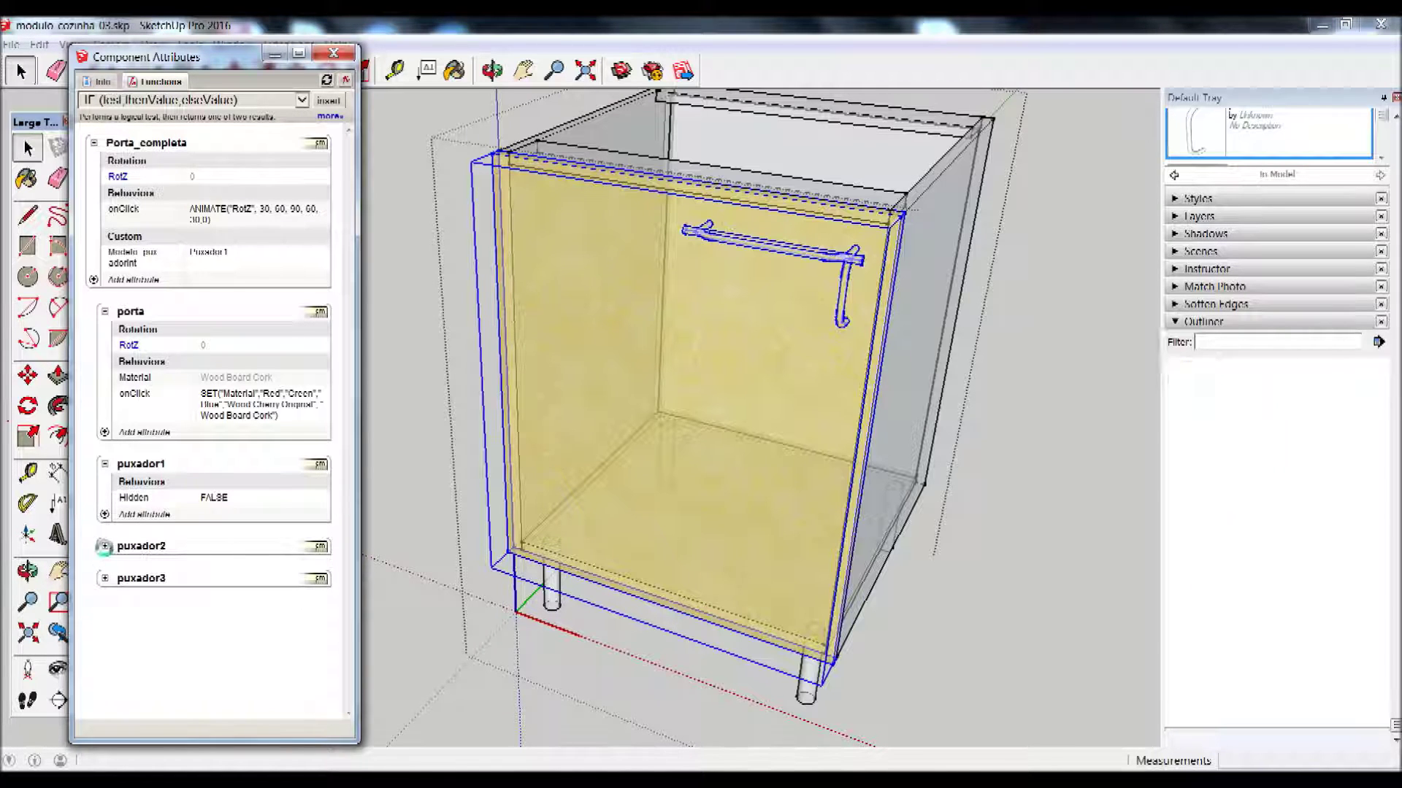
pyautogui.click(104, 547)
pyautogui.click(223, 504)
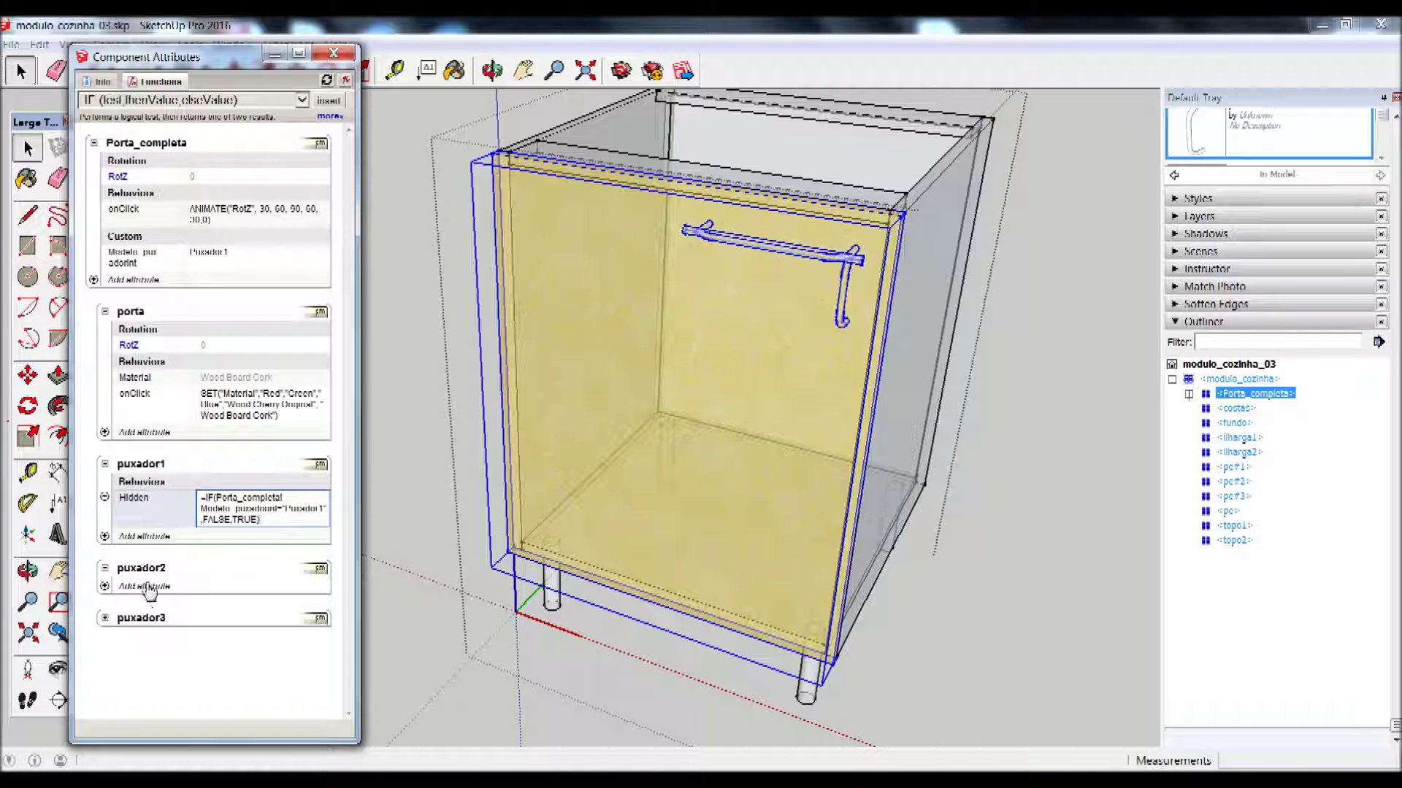
# Add a Hidden attribute to puxador2 and insert the IF function template
pyautogui.click(146, 587)
pyautogui.click(226, 546)
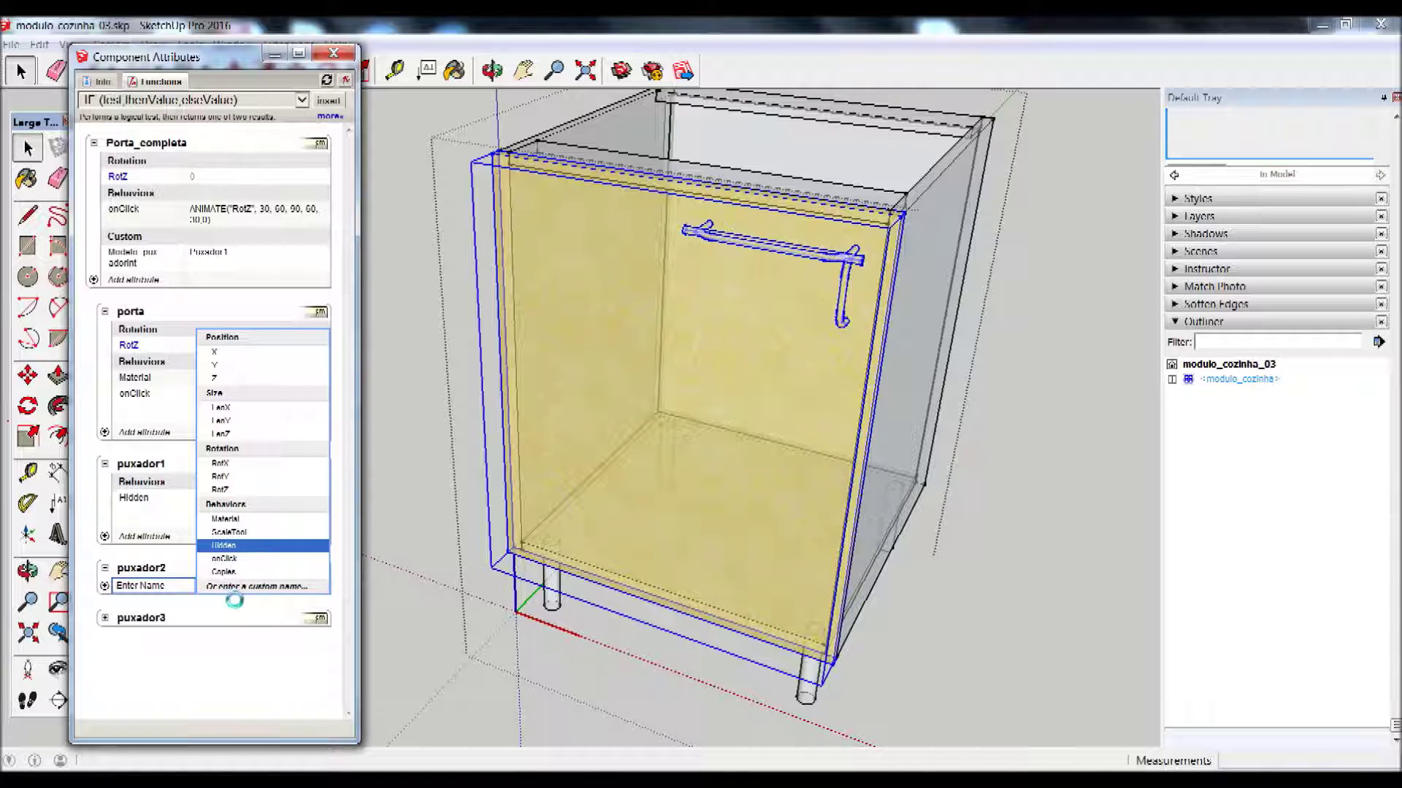
pyautogui.click(292, 584)
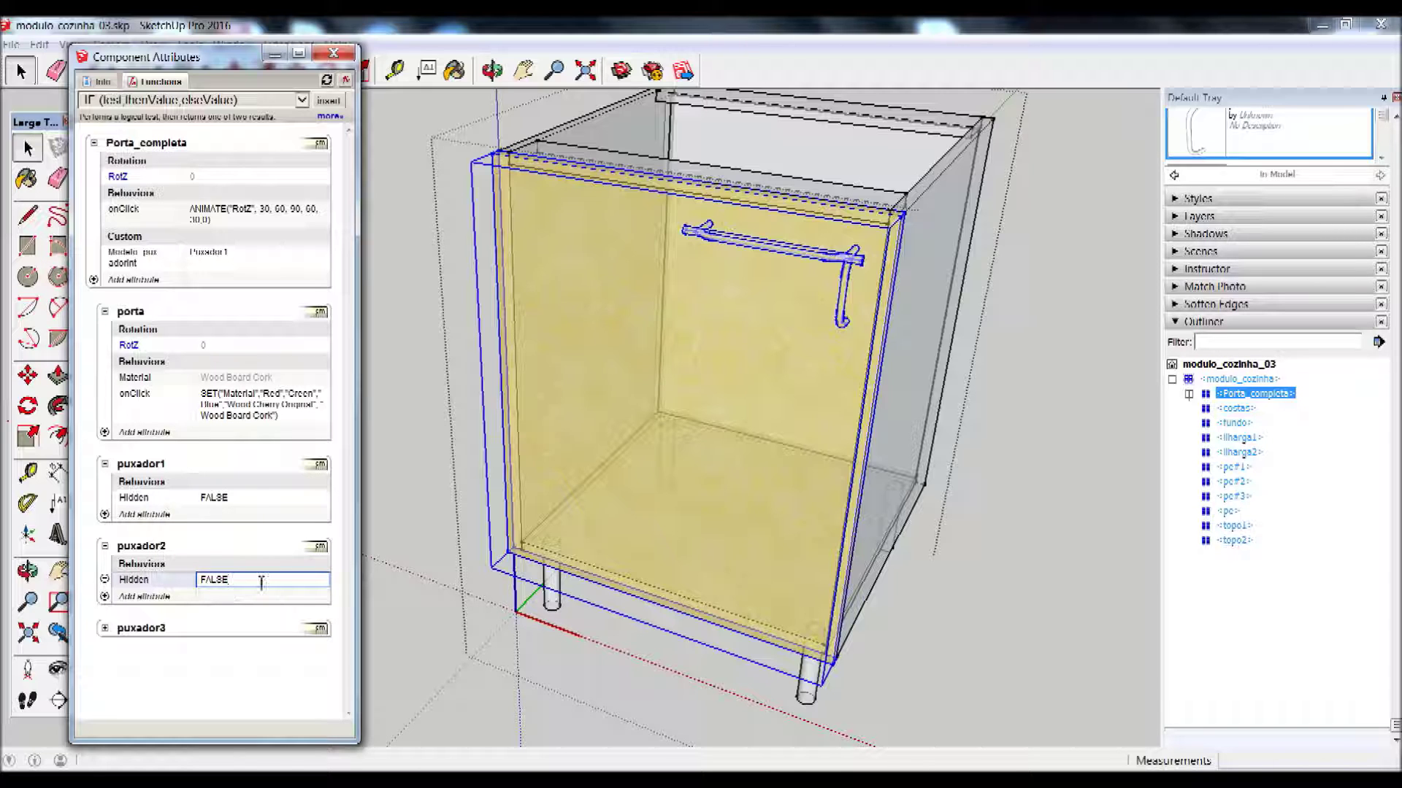
pyautogui.doubleClick(212, 580)
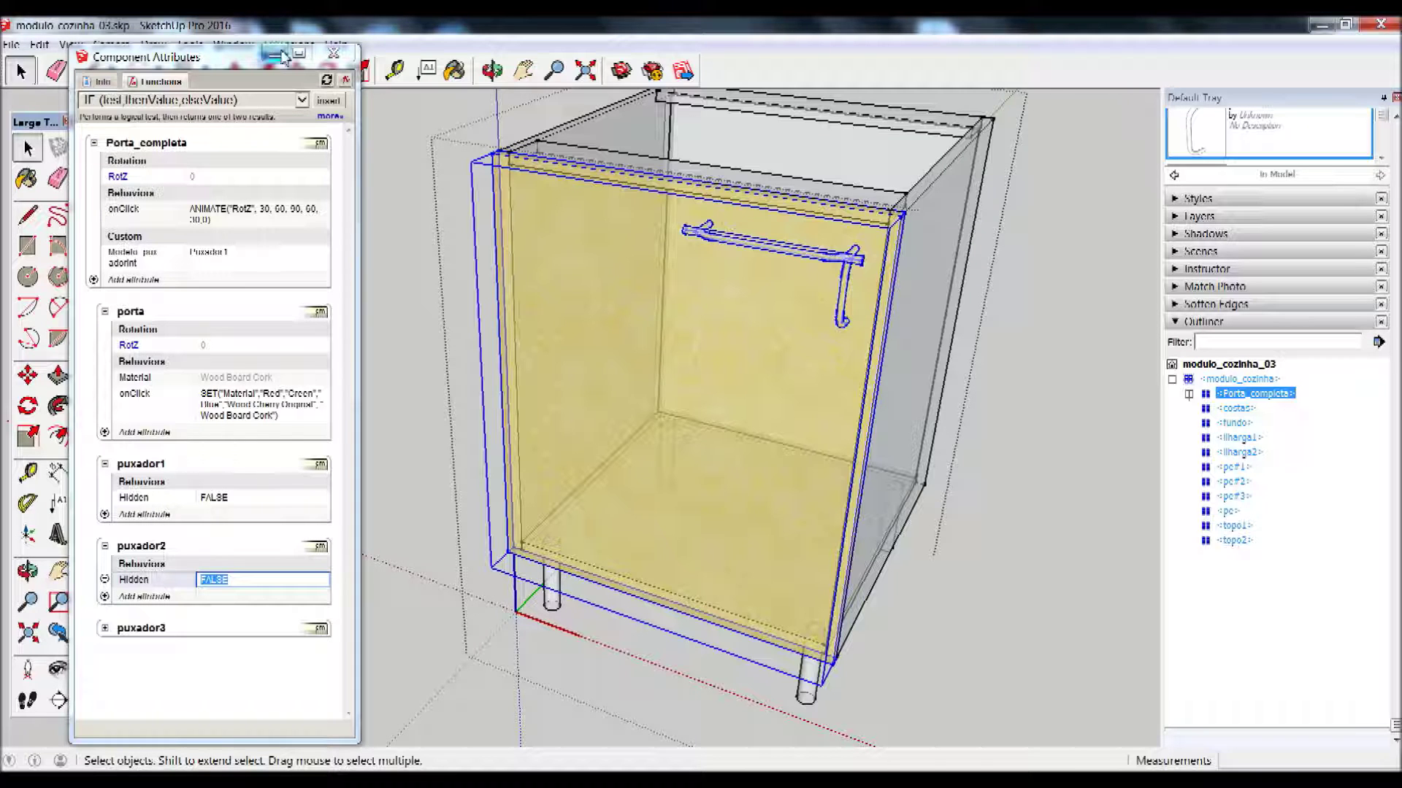
pyautogui.click(254, 581)
pyautogui.doubleClick(219, 581)
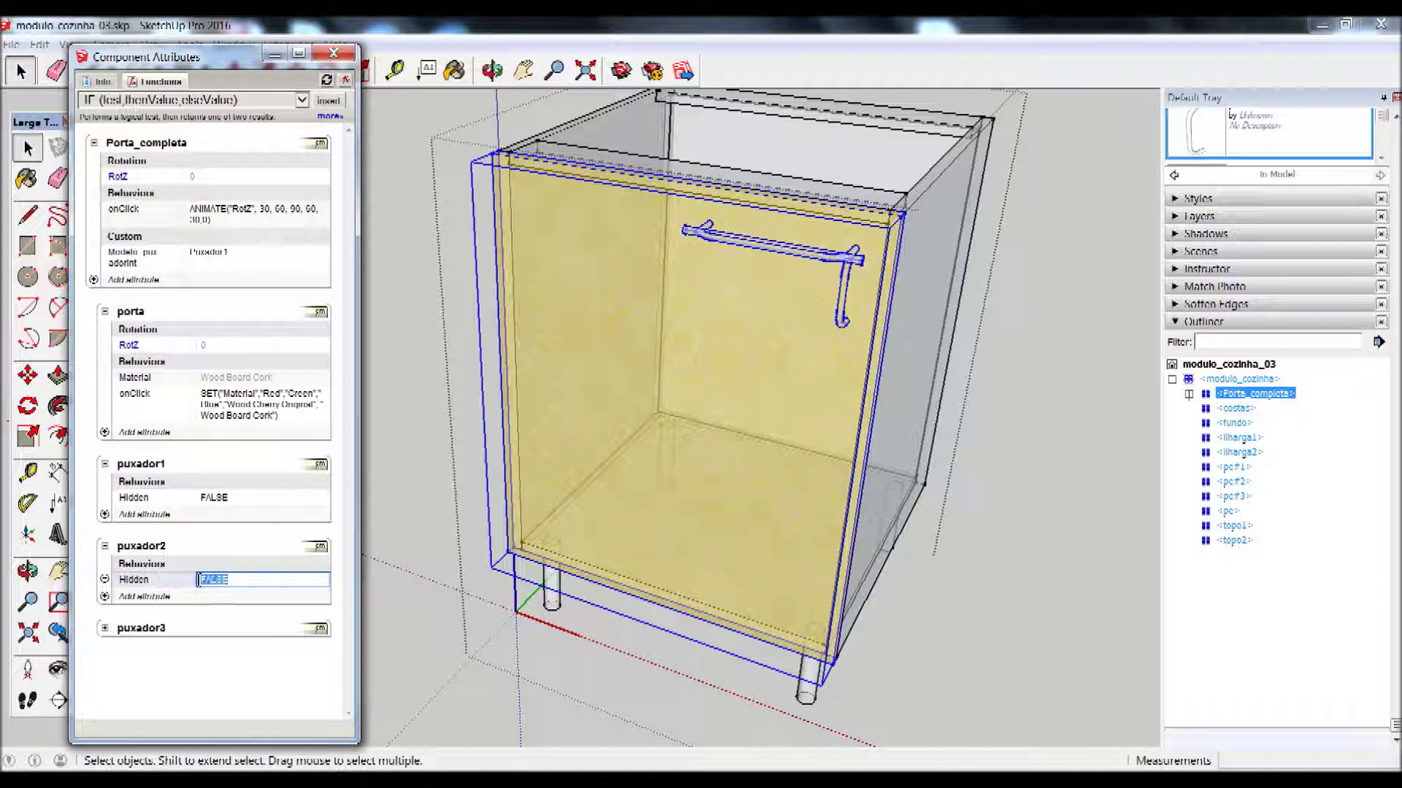
pyautogui.write('T')
pyautogui.click(338, 103)
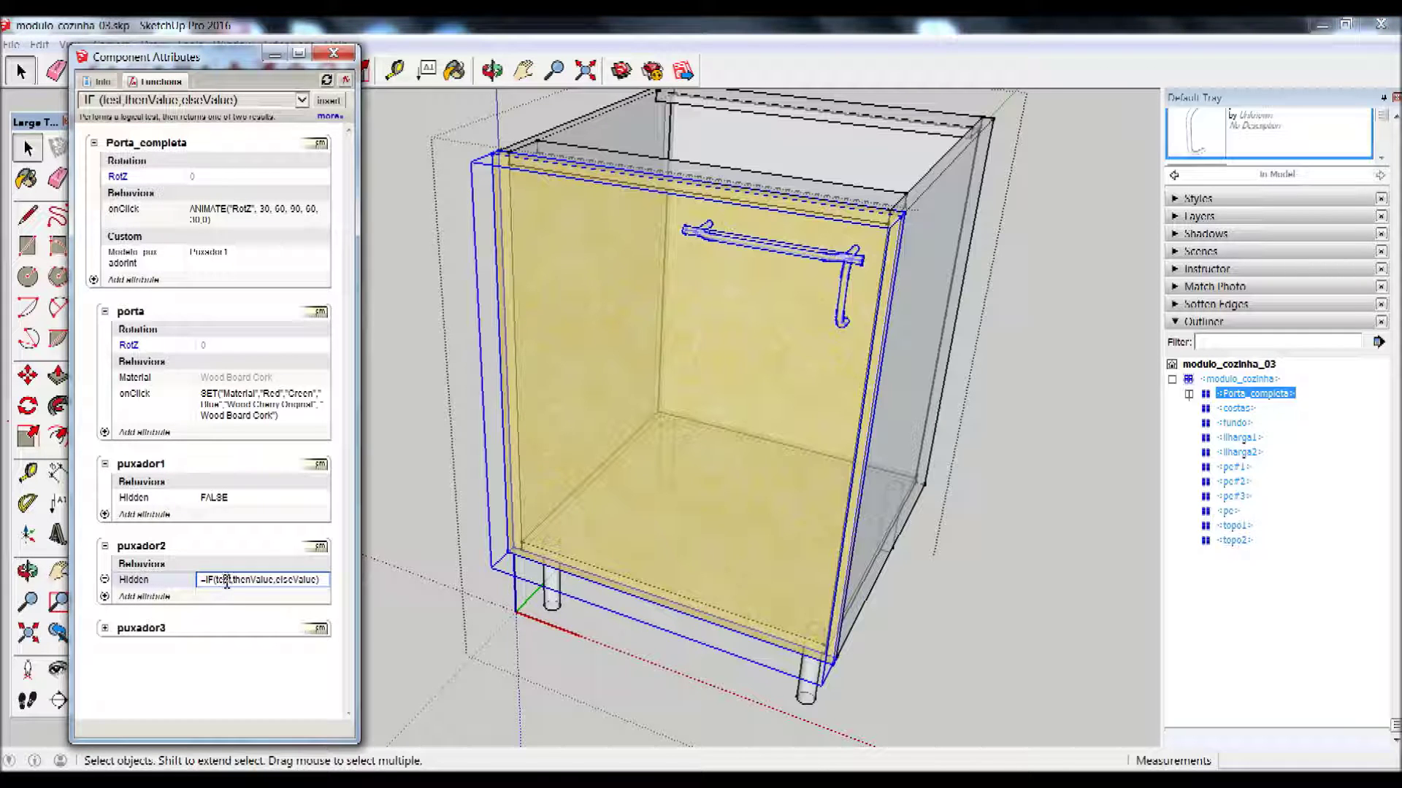
# Complete puxador2's Hidden as =IF(Porta_completa!Modelo_puxador="Puxador2",FALSE,TRUE)
pyautogui.press('Delete')
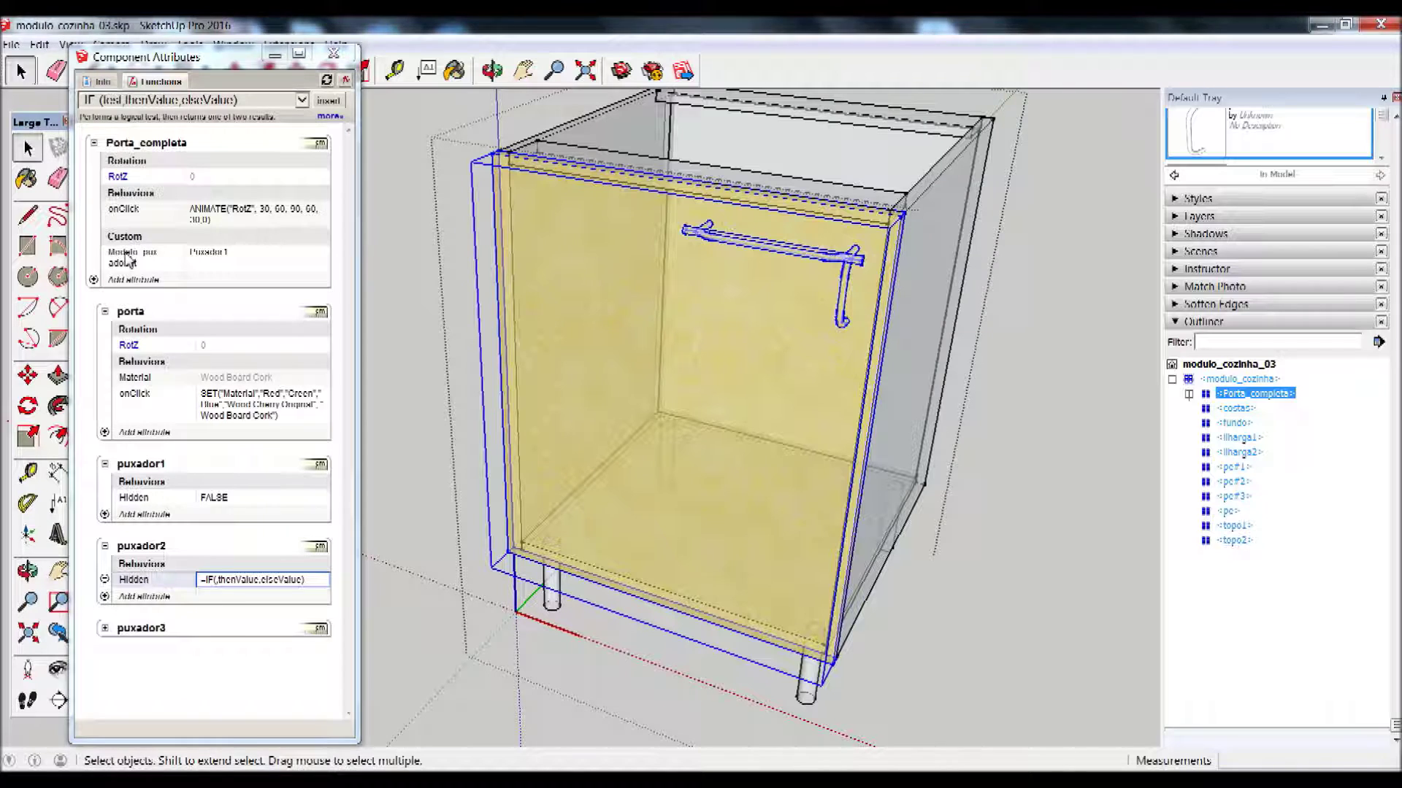
pyautogui.click(126, 256)
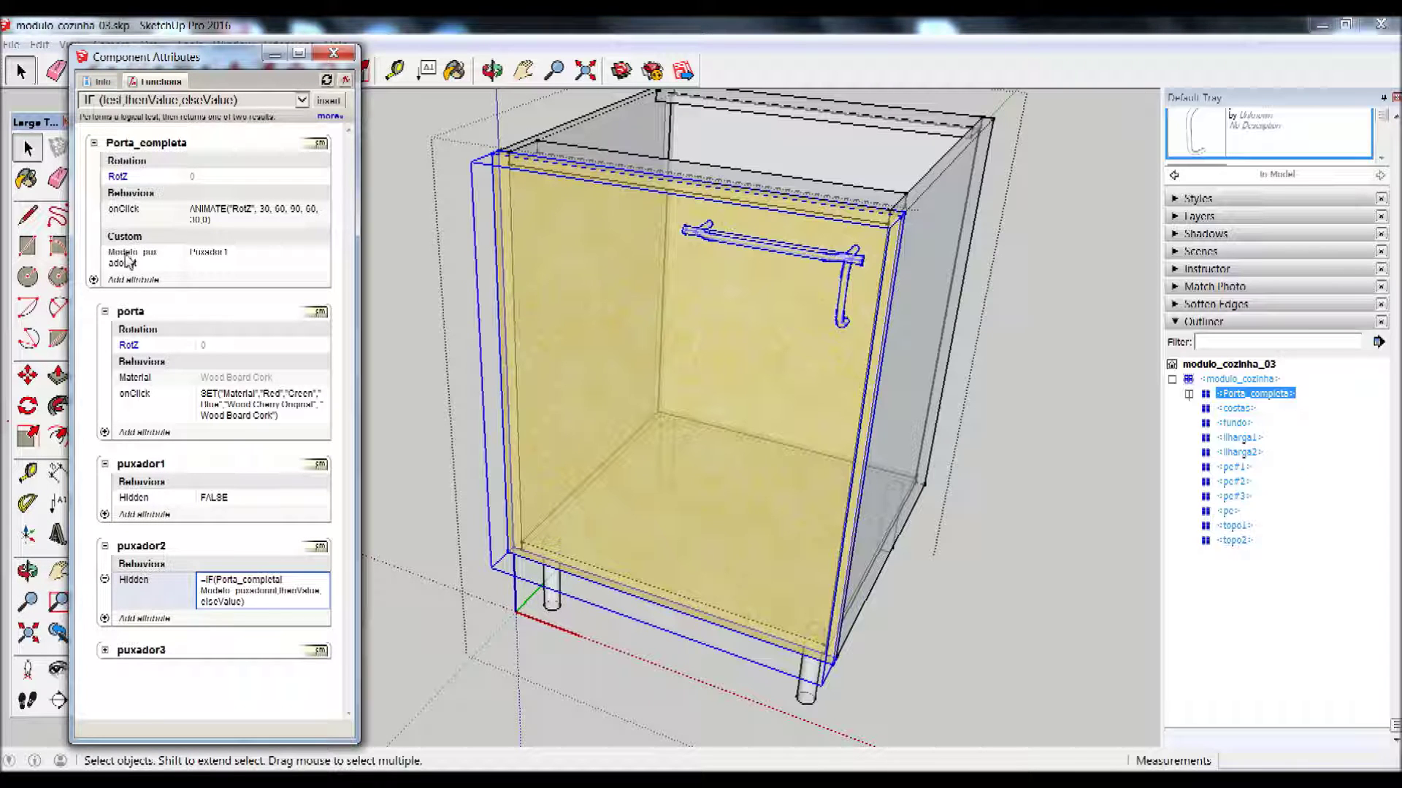
pyautogui.write('=')
pyautogui.write('"Puxador')
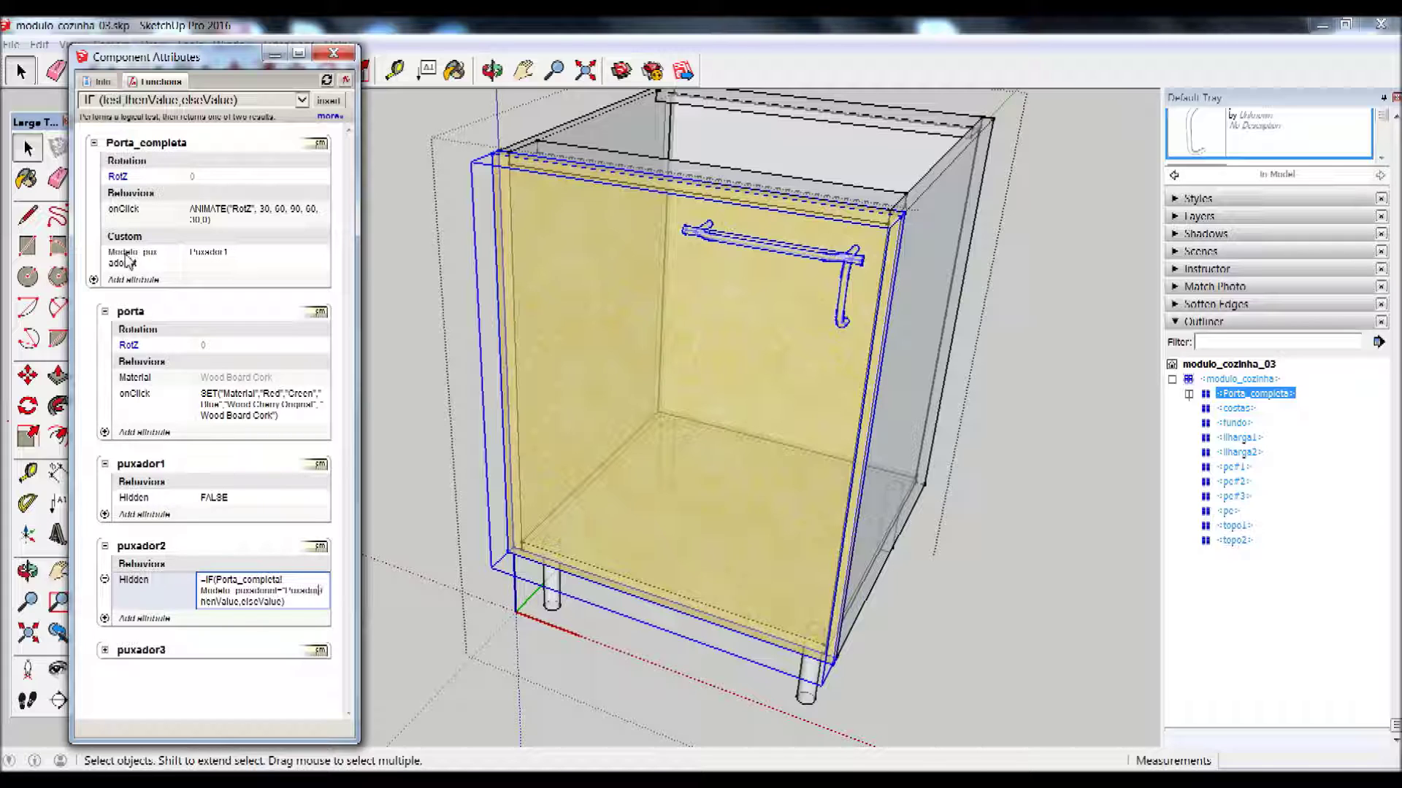
pyautogui.write('2"')
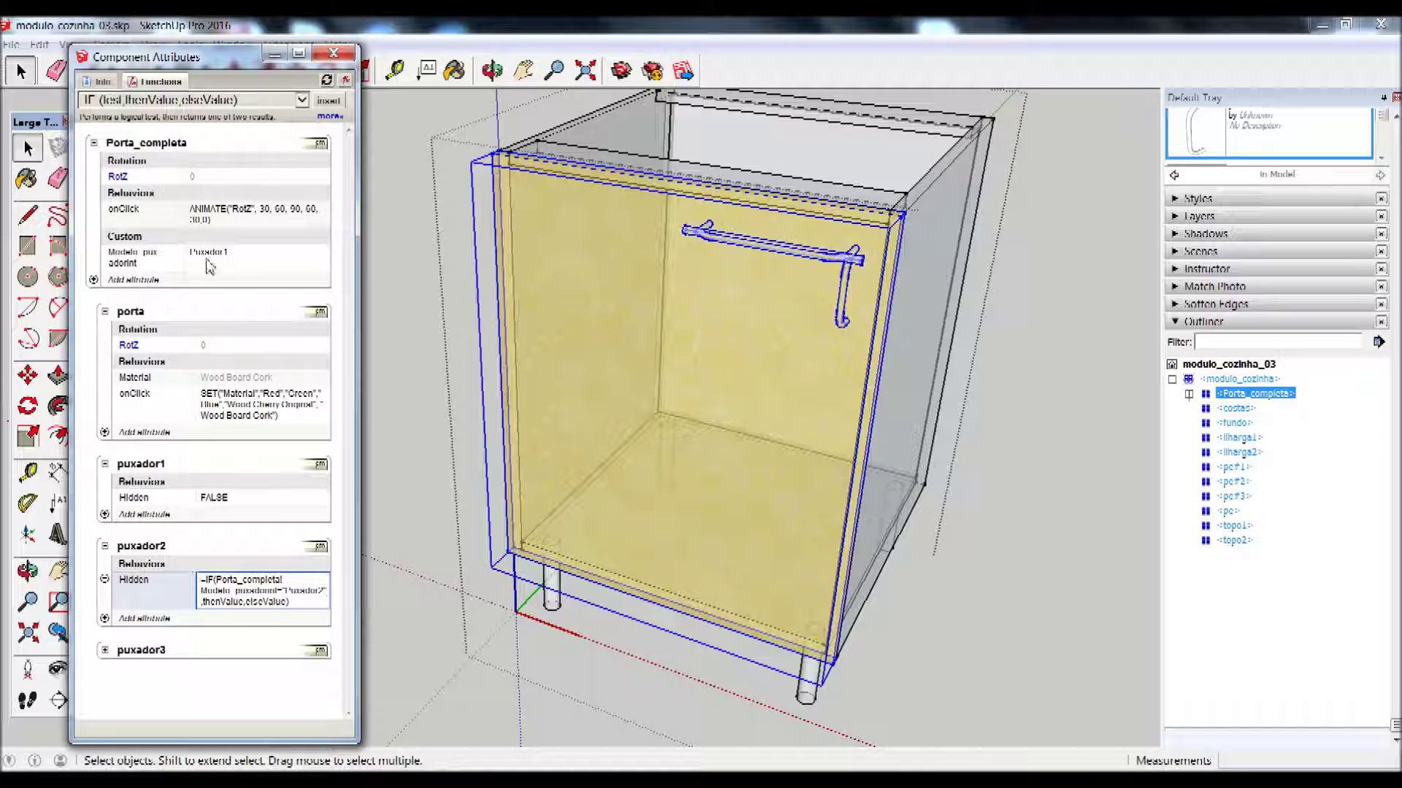
pyautogui.doubleClick(224, 603)
pyautogui.write('FALSE')
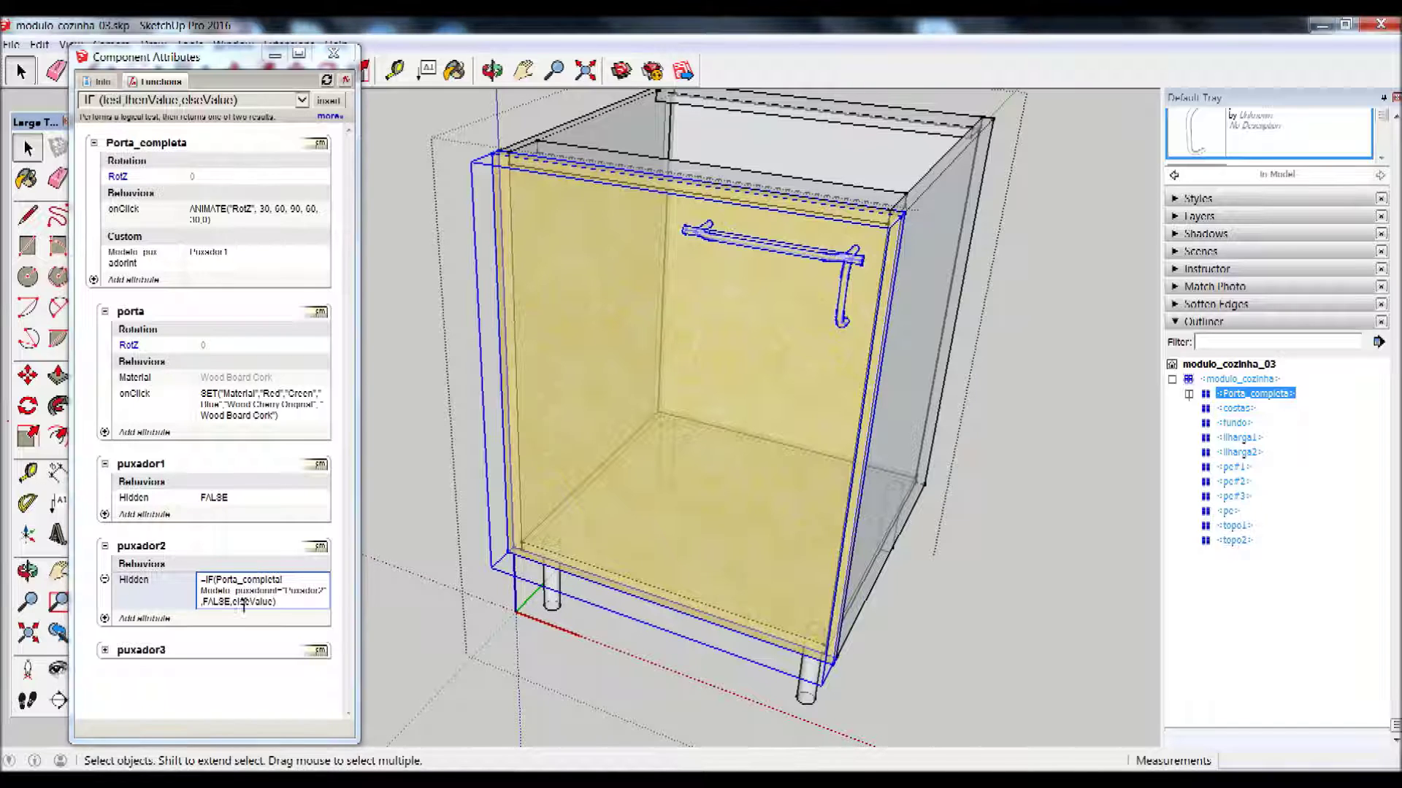
pyautogui.doubleClick(235, 602)
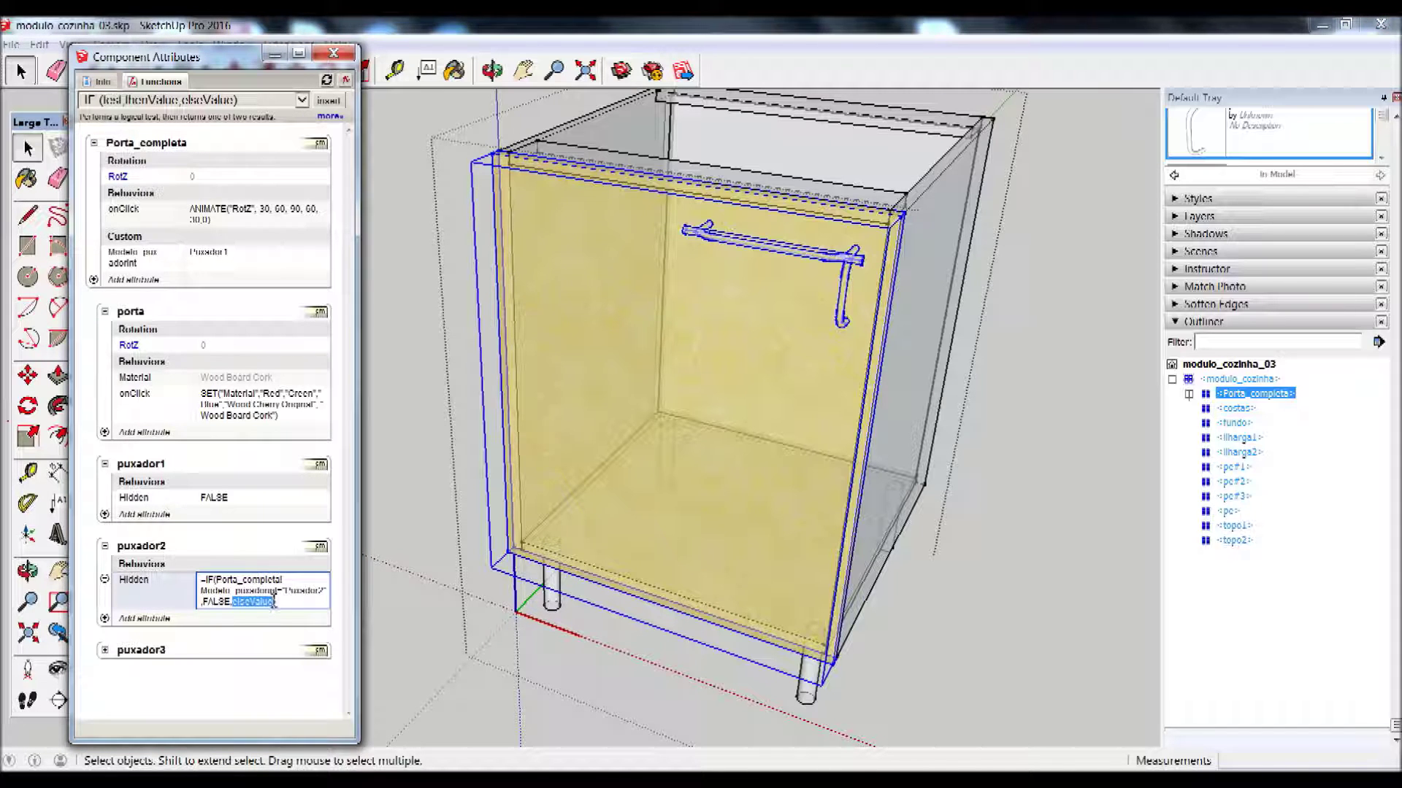
pyautogui.write('TRUE')
pyautogui.click(279, 655)
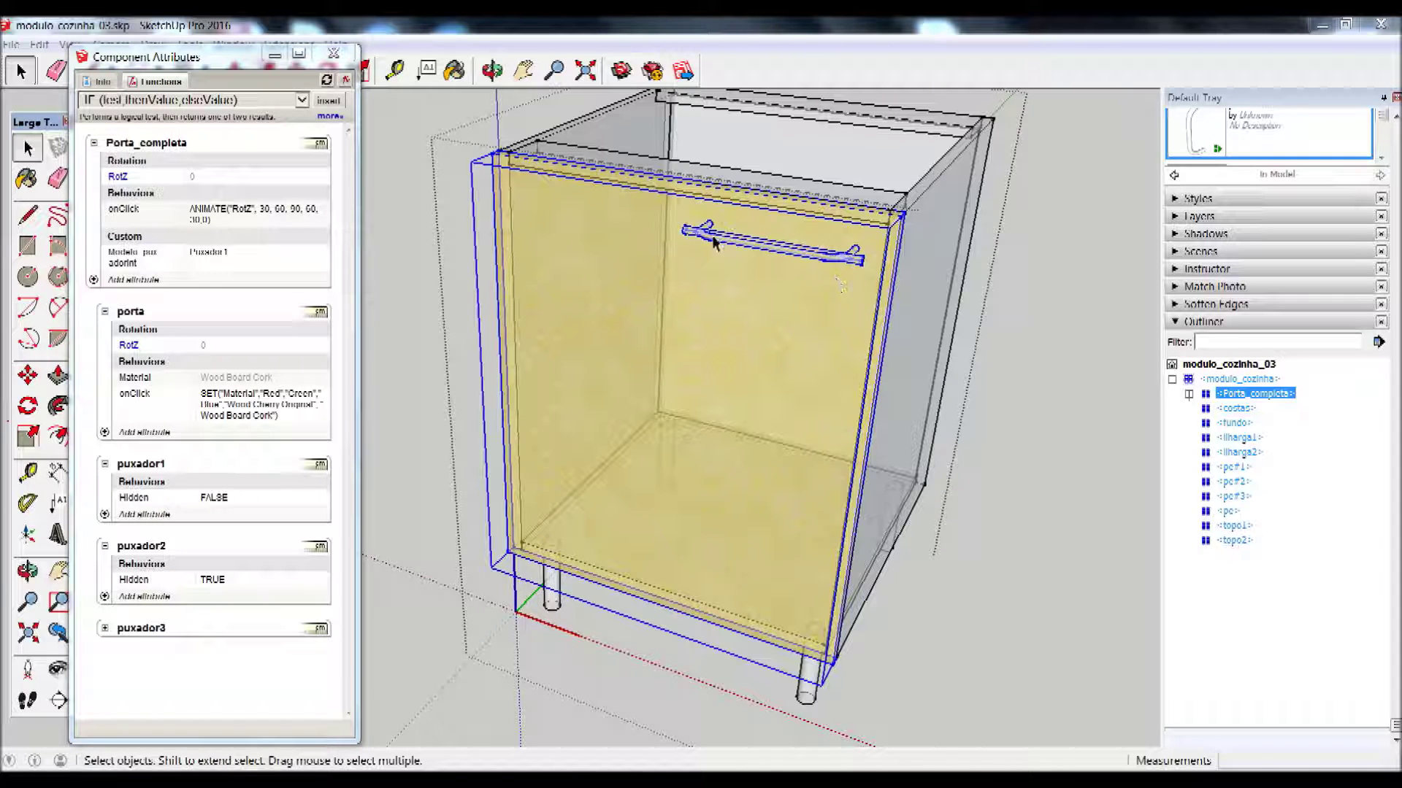
pyautogui.click(1188, 394)
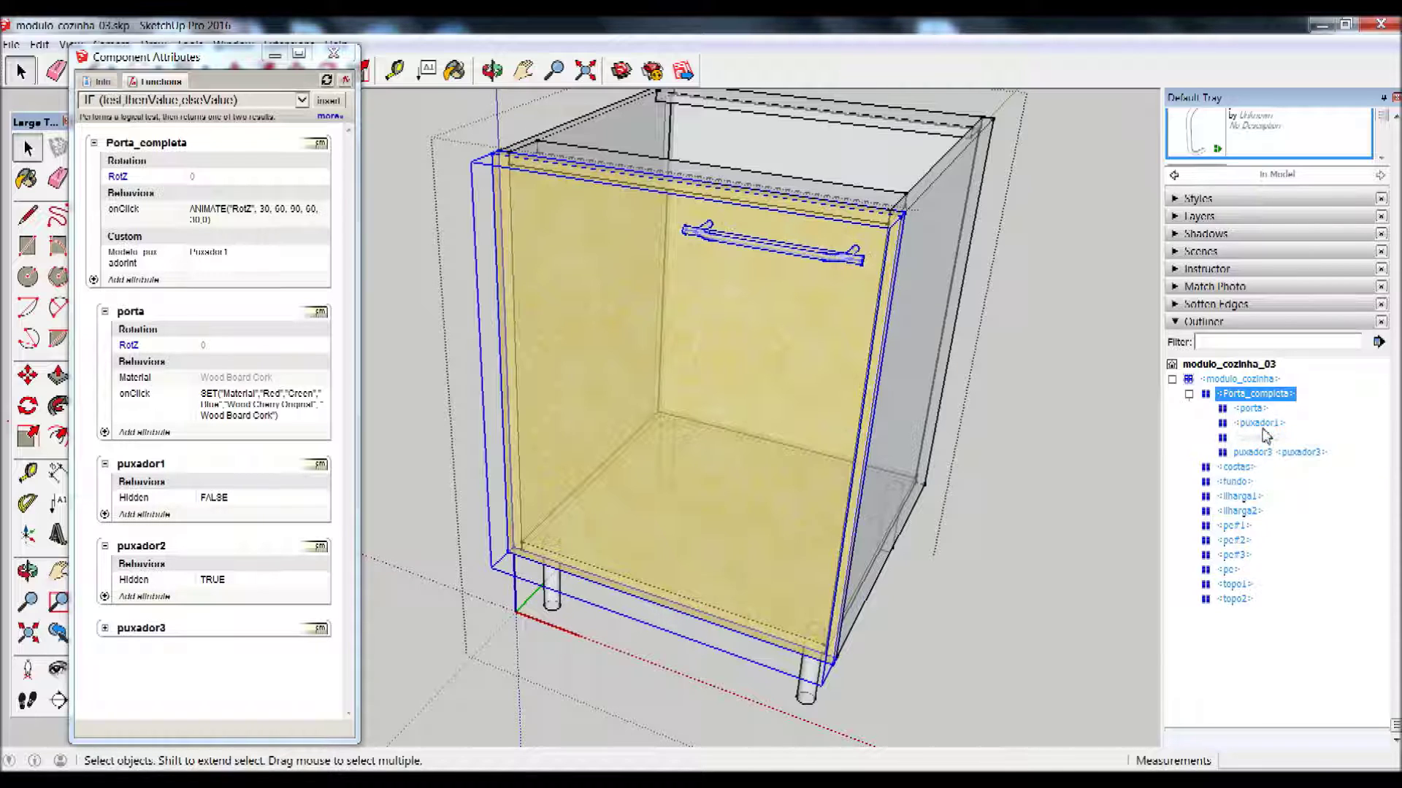
# Add a Hidden attribute to puxador3 and insert the IF function template
pyautogui.click(105, 628)
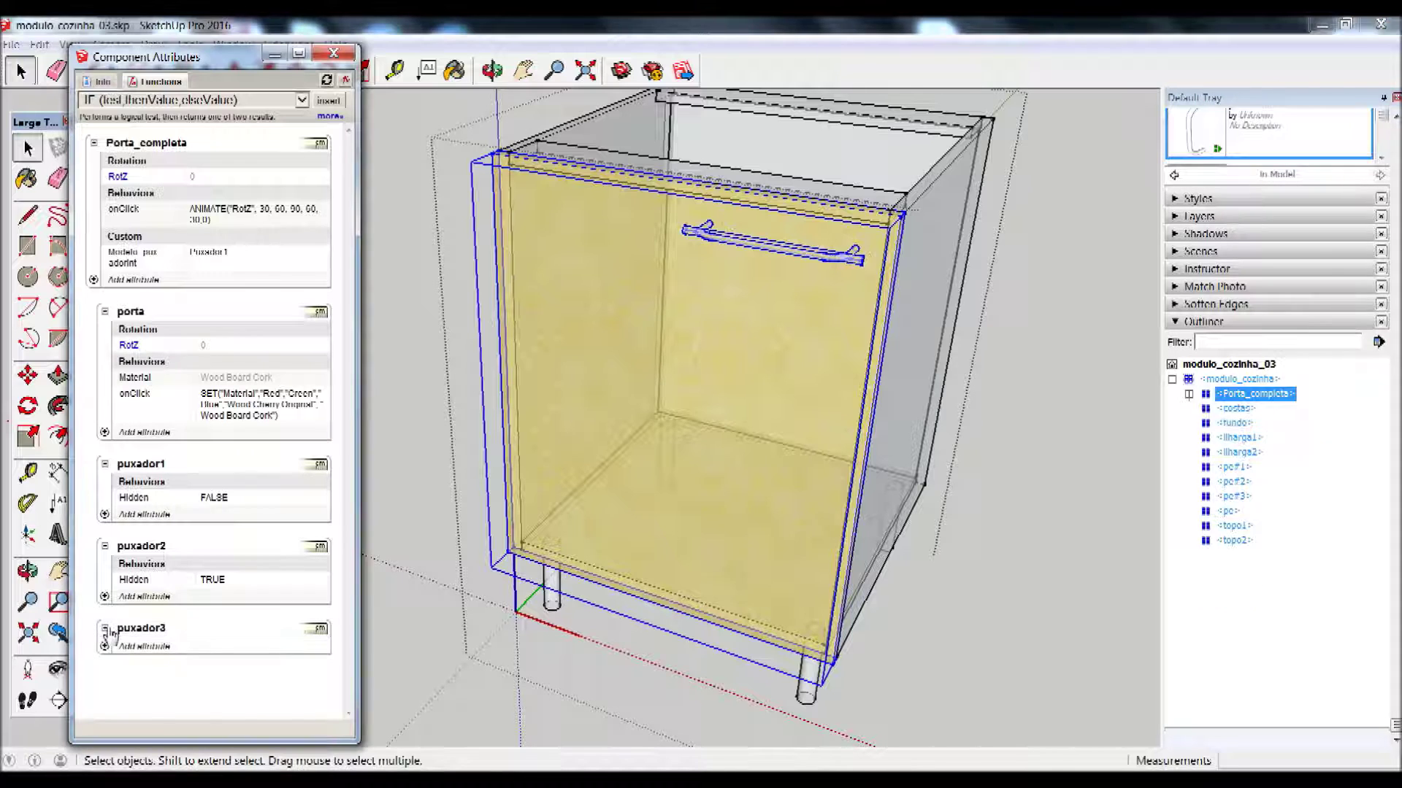
pyautogui.click(146, 647)
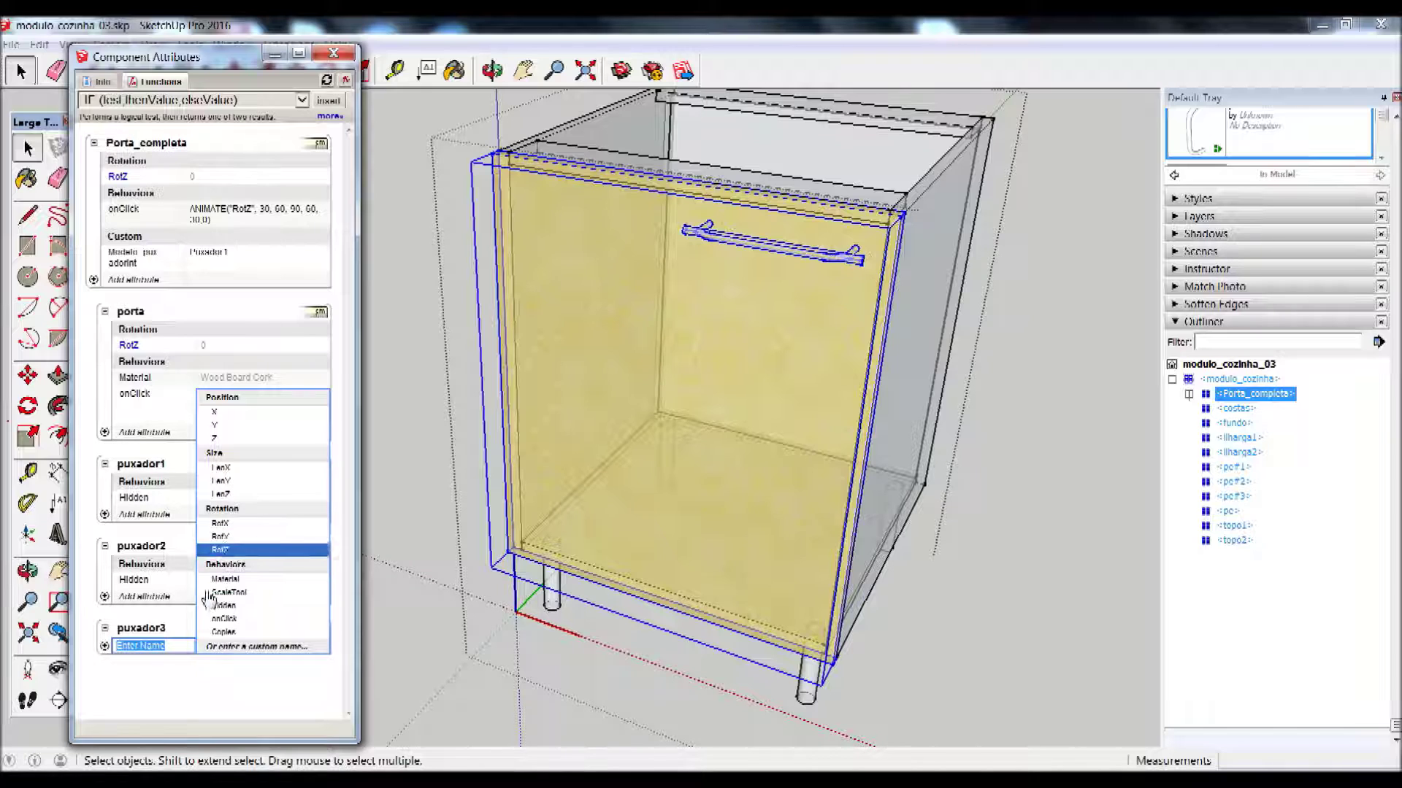
pyautogui.click(249, 606)
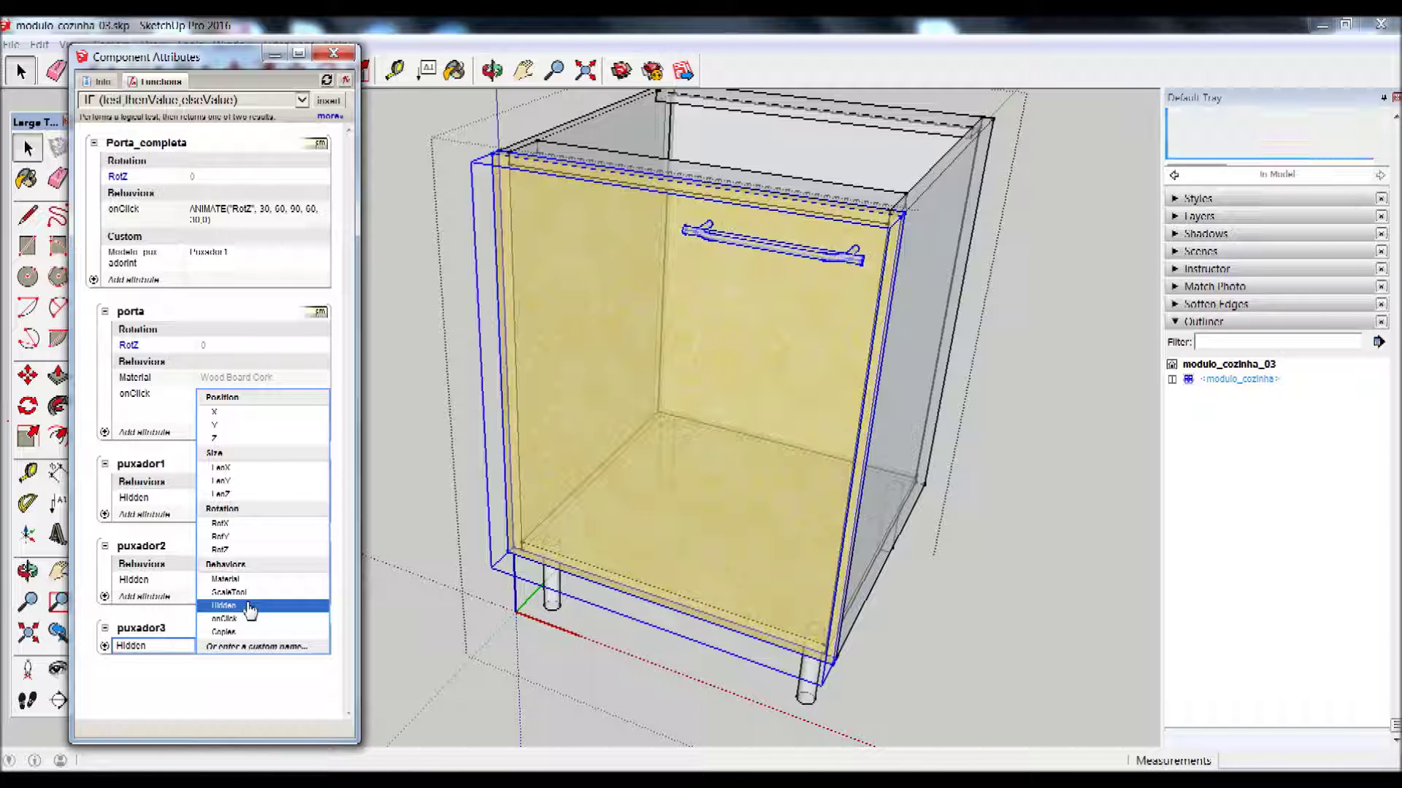
pyautogui.click(249, 606)
pyautogui.click(229, 663)
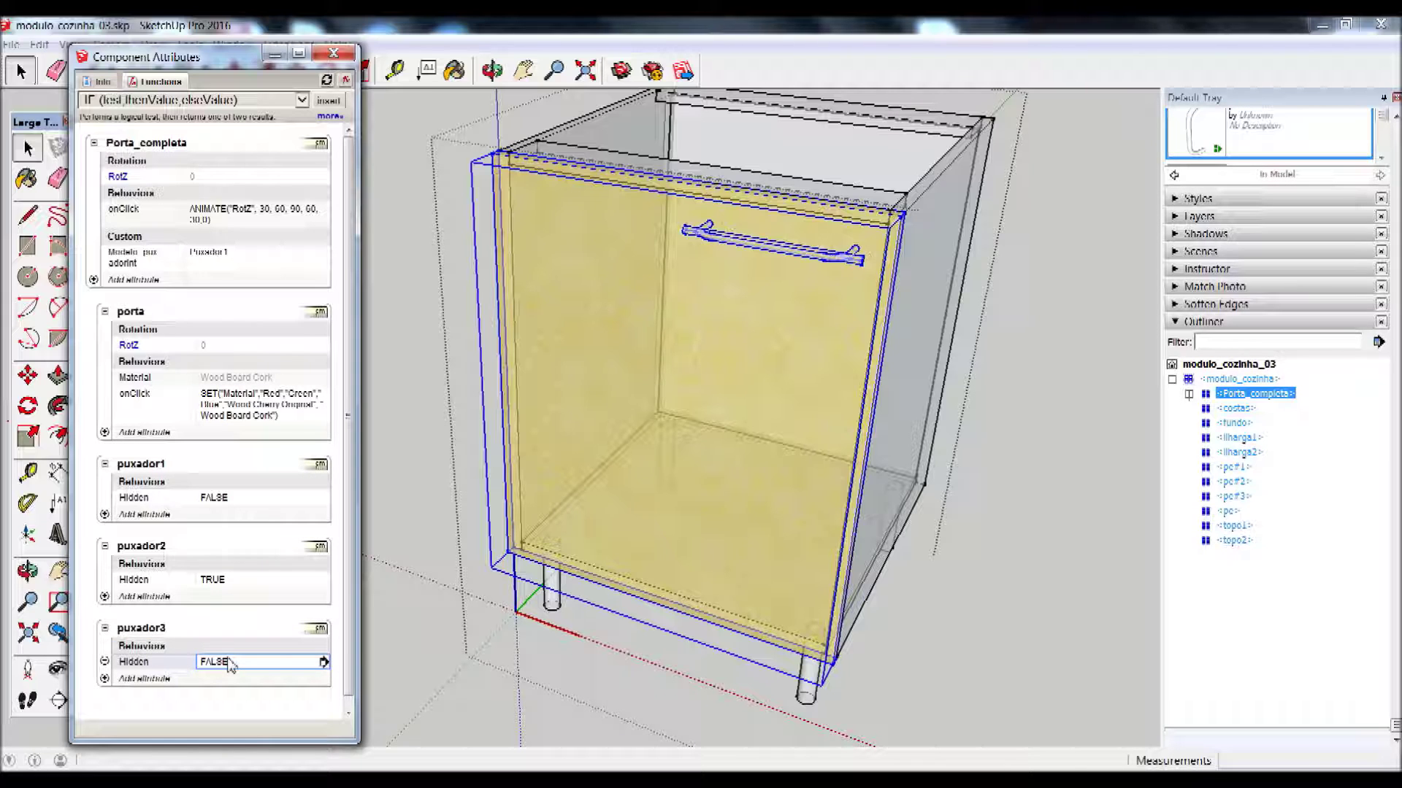
pyautogui.doubleClick(230, 663)
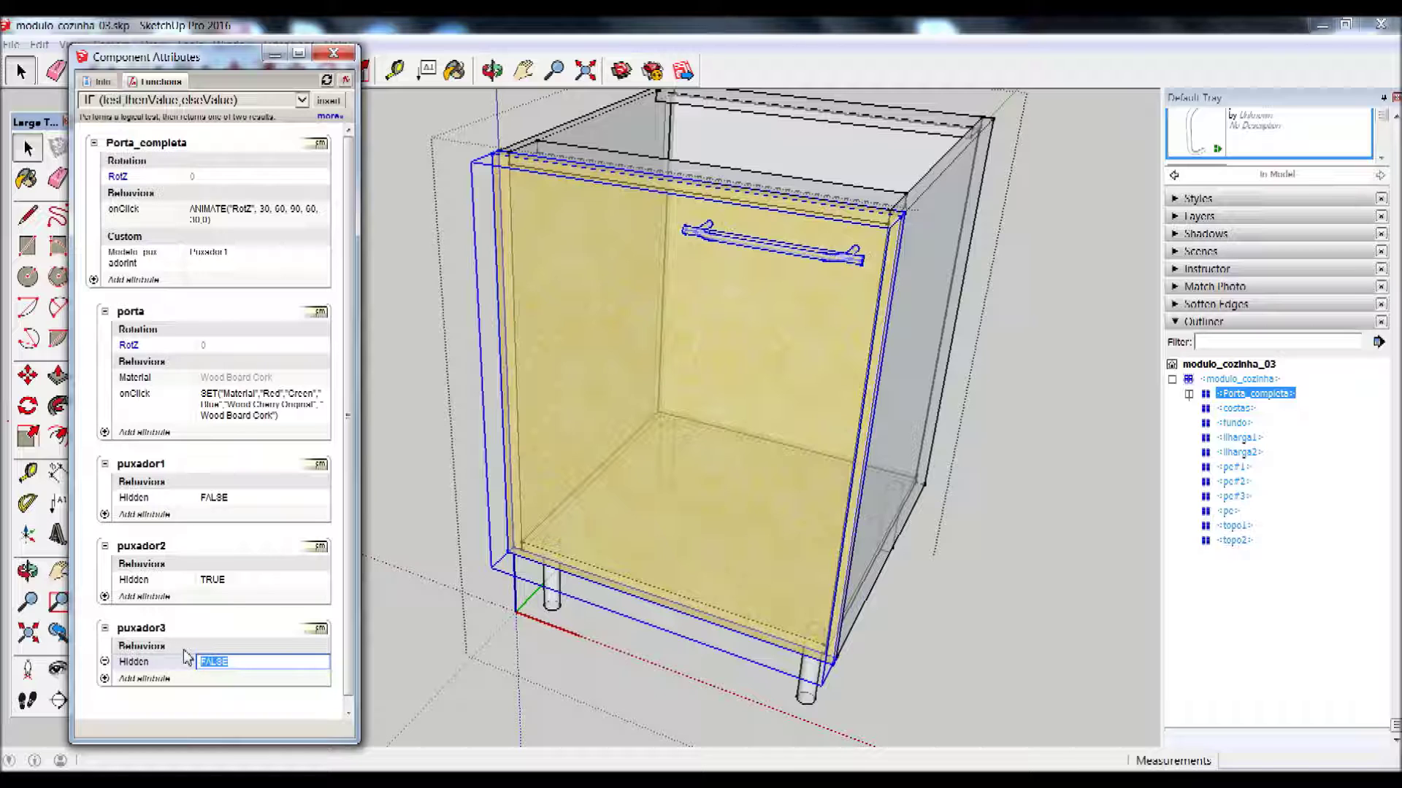
pyautogui.write('=')
pyautogui.click(66, 94)
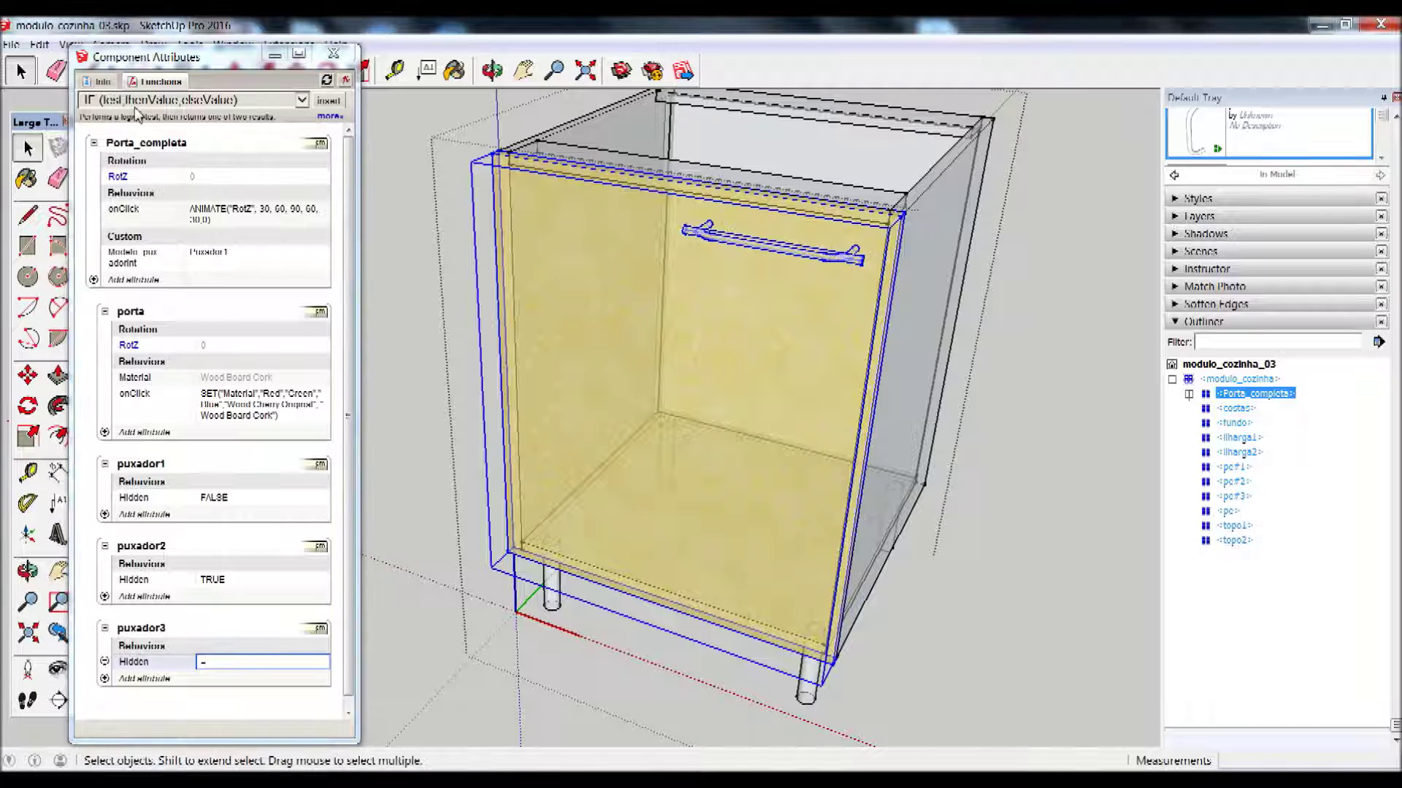
pyautogui.click(326, 102)
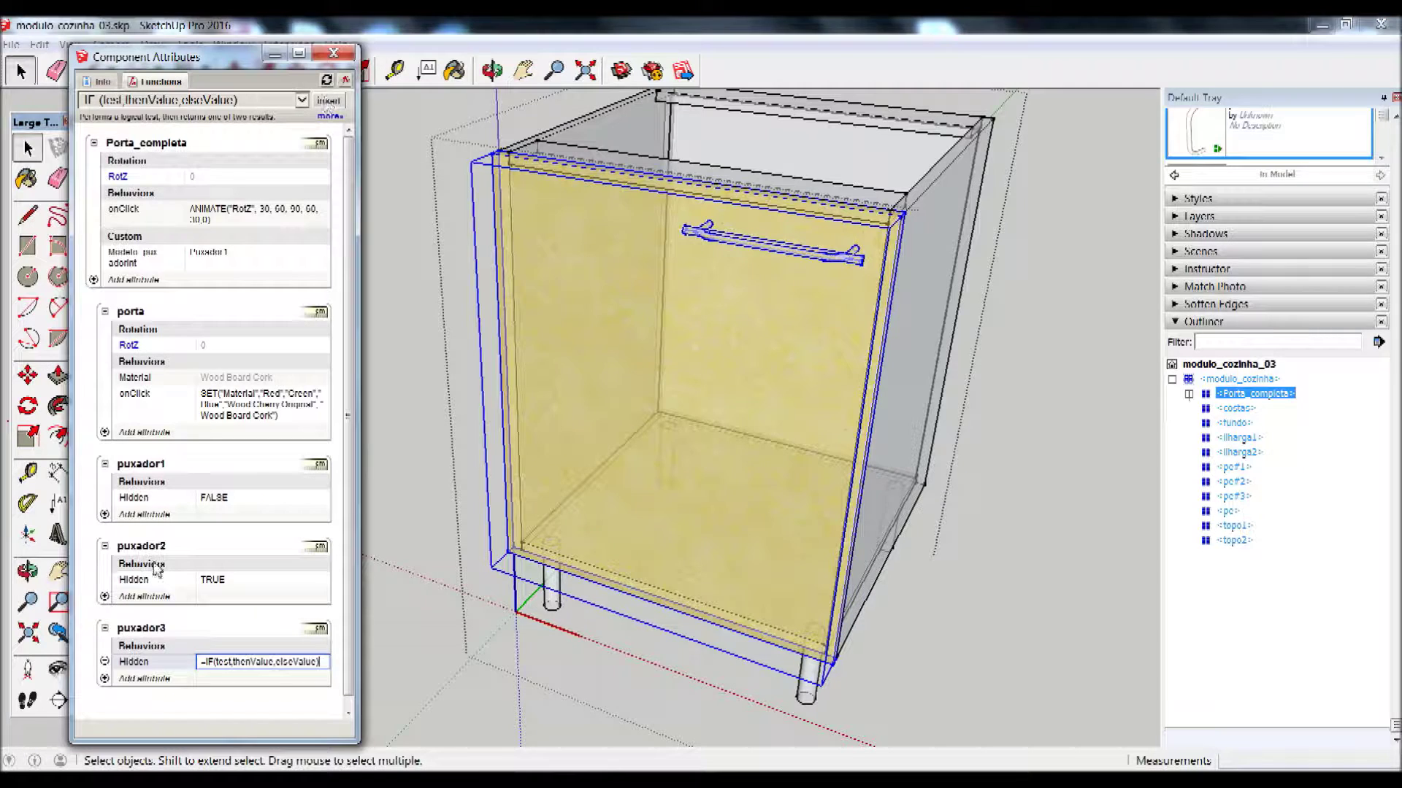
# Complete puxador3's Hidden as =IF(Porta_completa!Modelo_puxador="Puxador3",FALSE,TRUE)
pyautogui.doubleClick(223, 662)
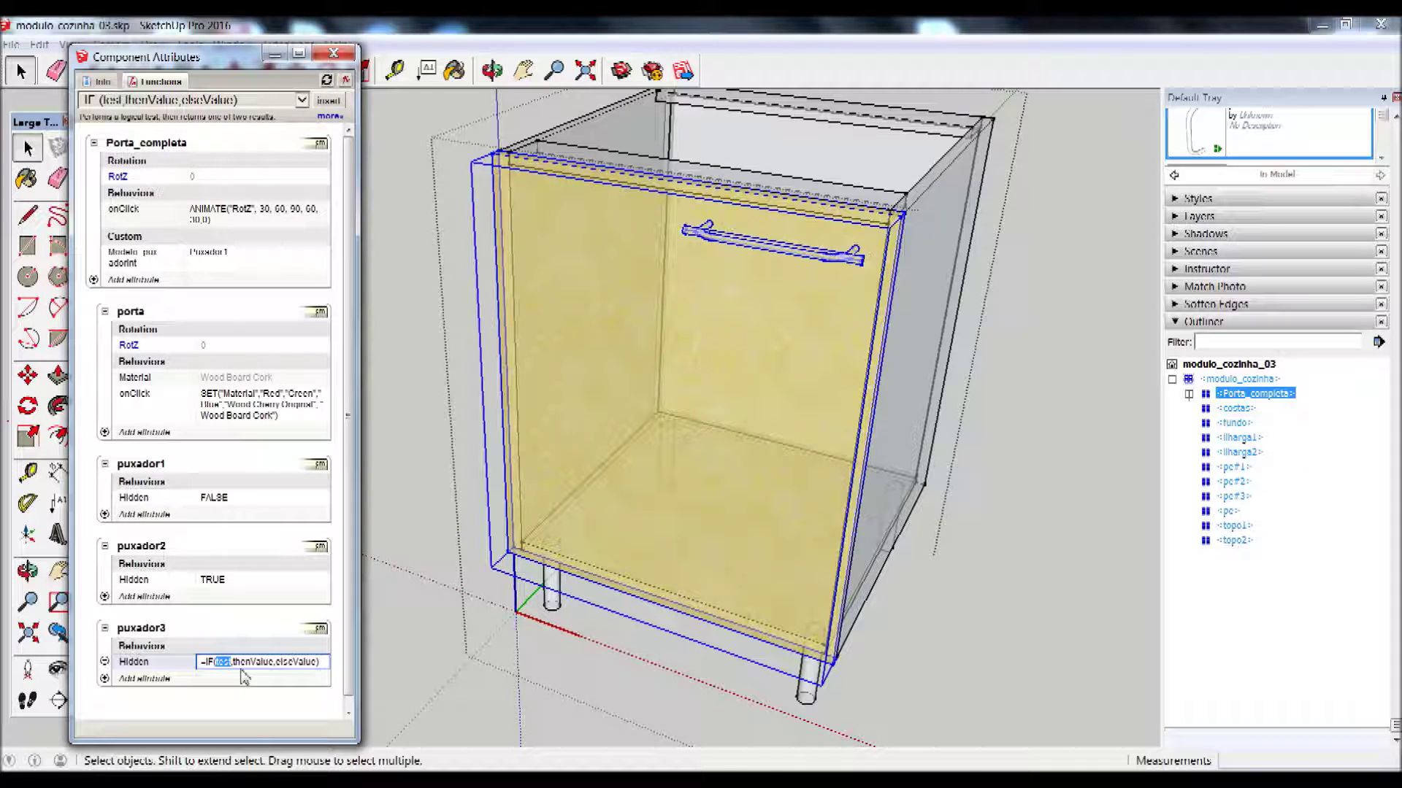
pyautogui.press('Delete')
pyautogui.click(132, 266)
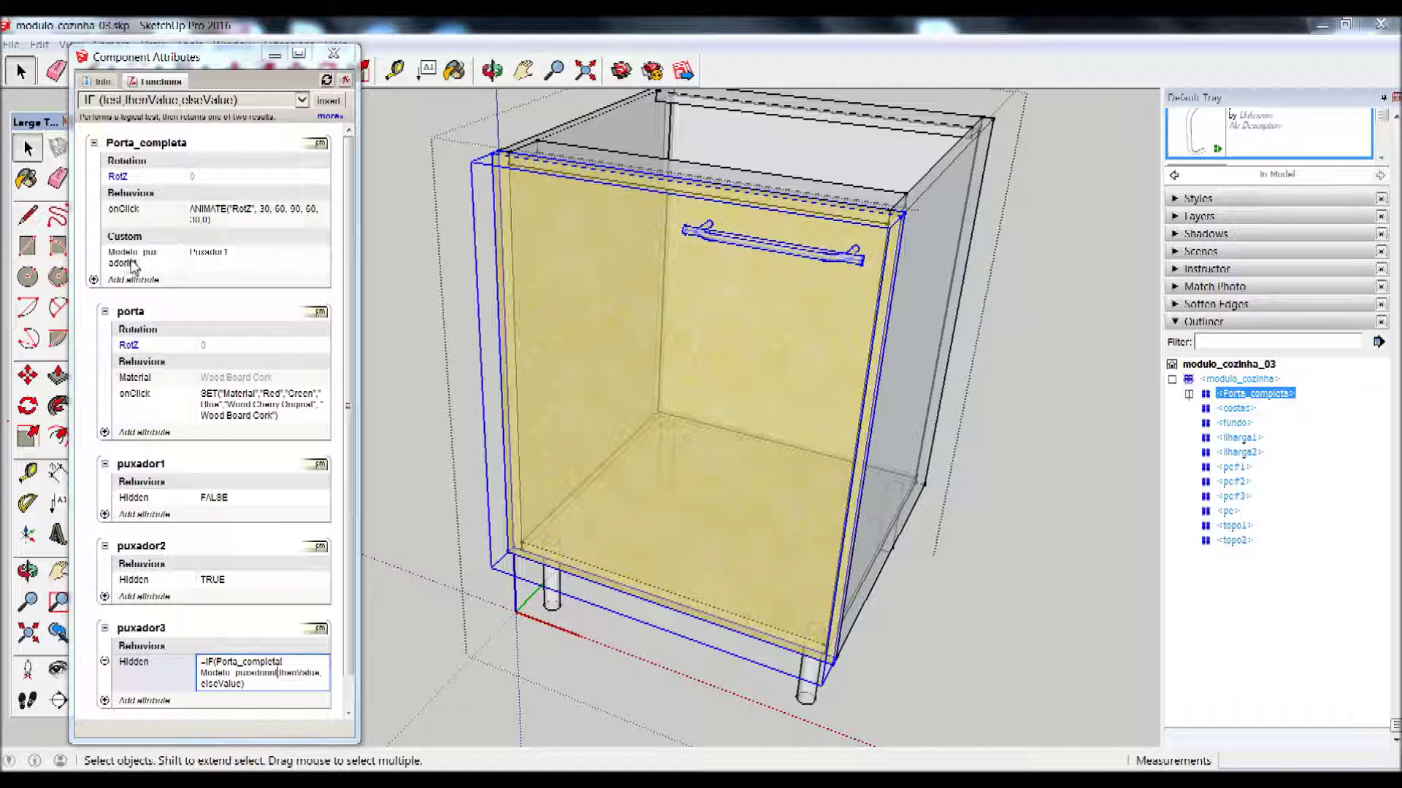
pyautogui.write('=')
pyautogui.write('"1"uxador1",')
pyautogui.doubleClick(224, 685)
pyautogui.write('FALSE')
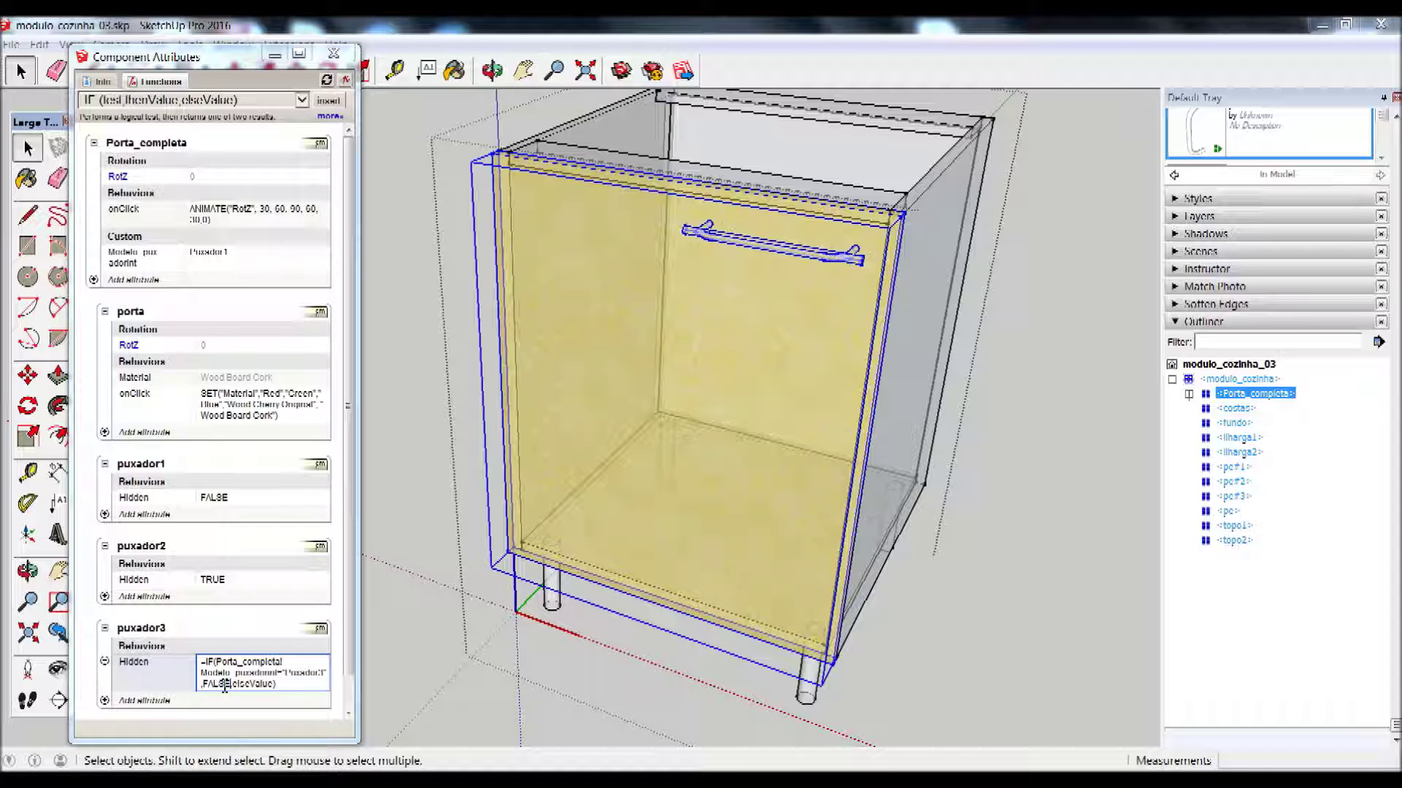
pyautogui.press('Delete')
pyautogui.press('Delete')
pyautogui.press('Delete')
pyautogui.press('Delete')
pyautogui.press('Delete')
pyautogui.press('Delete')
pyautogui.press('Delete')
pyautogui.press('Delete')
pyautogui.press('Delete')
pyautogui.write('TRUE)')
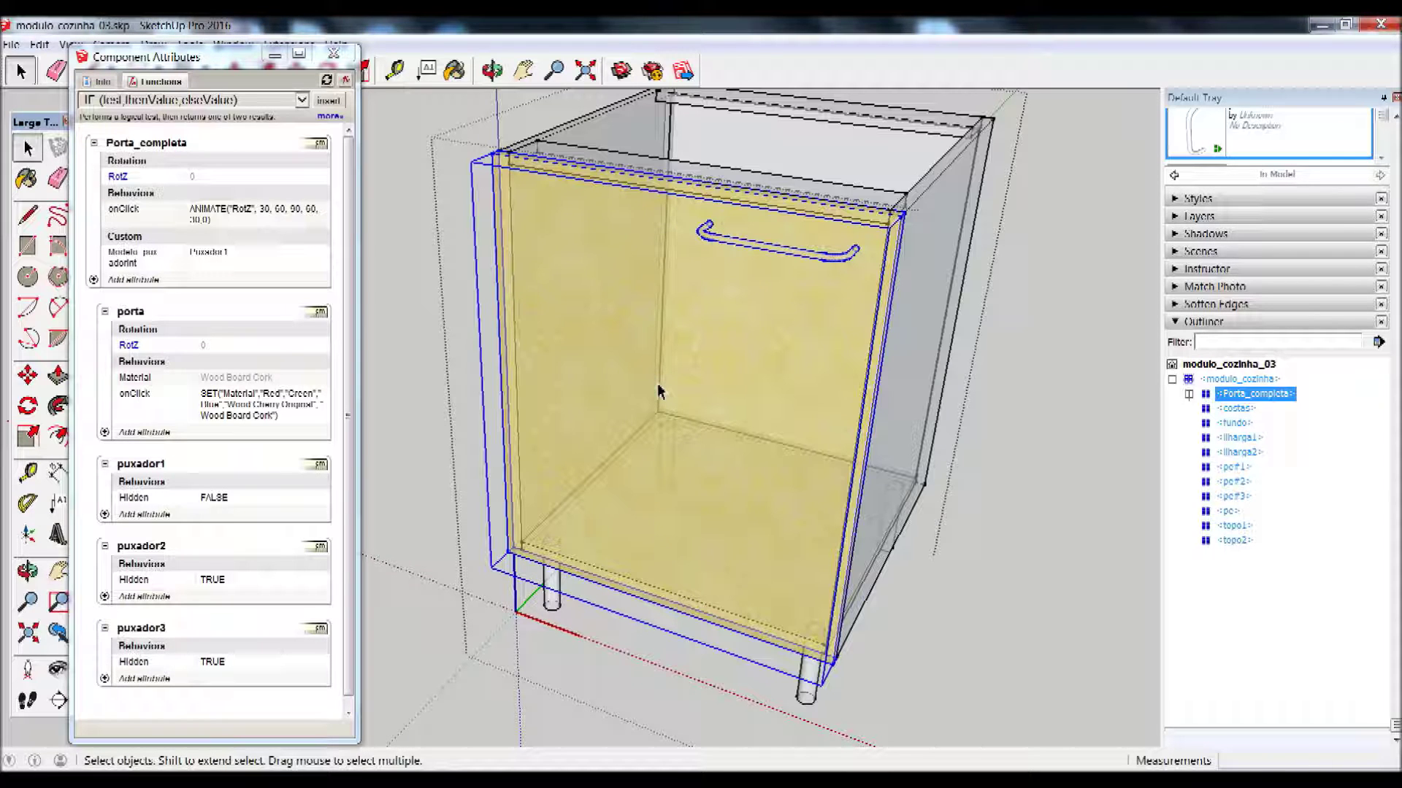
pyautogui.click(1239, 379)
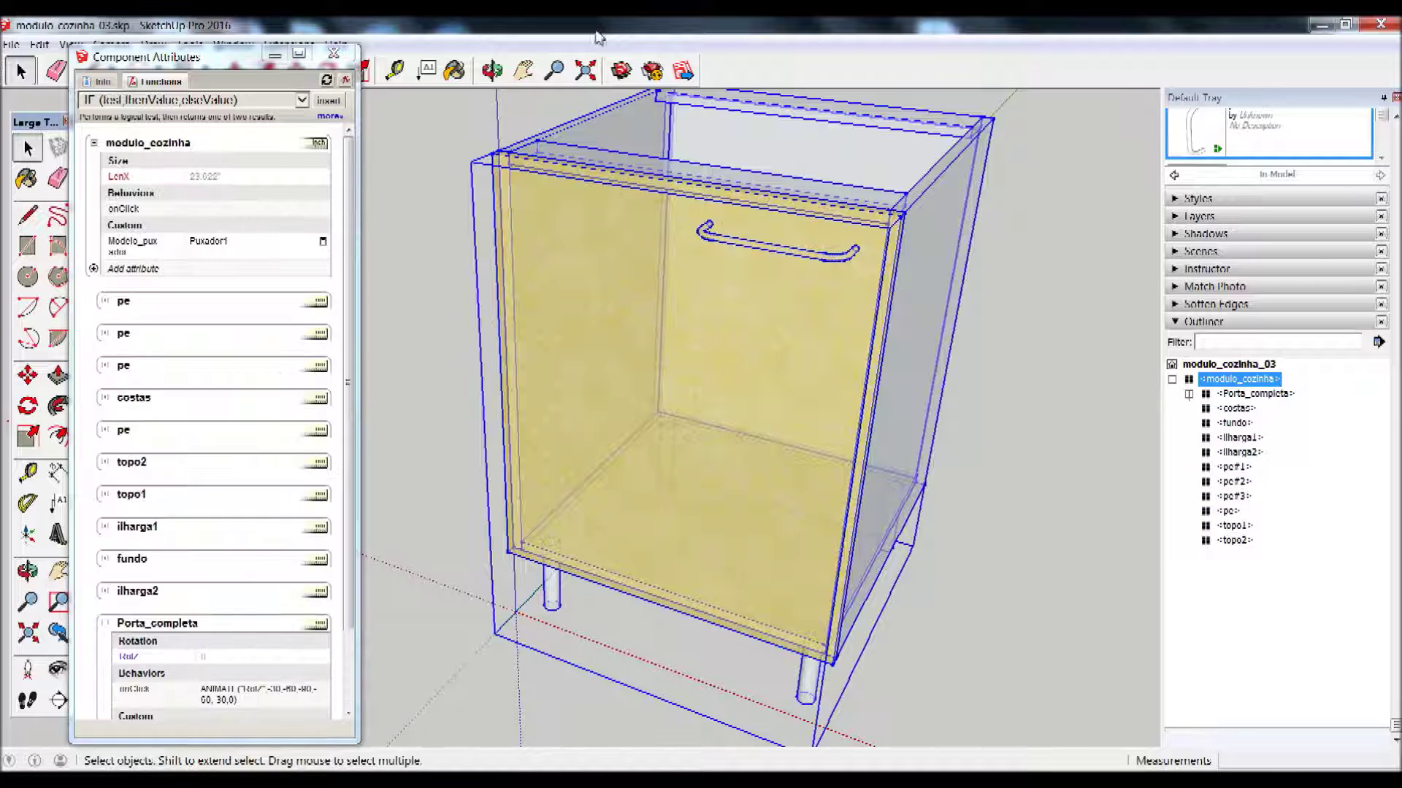
# Close Component Attributes and apply Puxador2 in the cabinet's Component Options
pyautogui.click(337, 54)
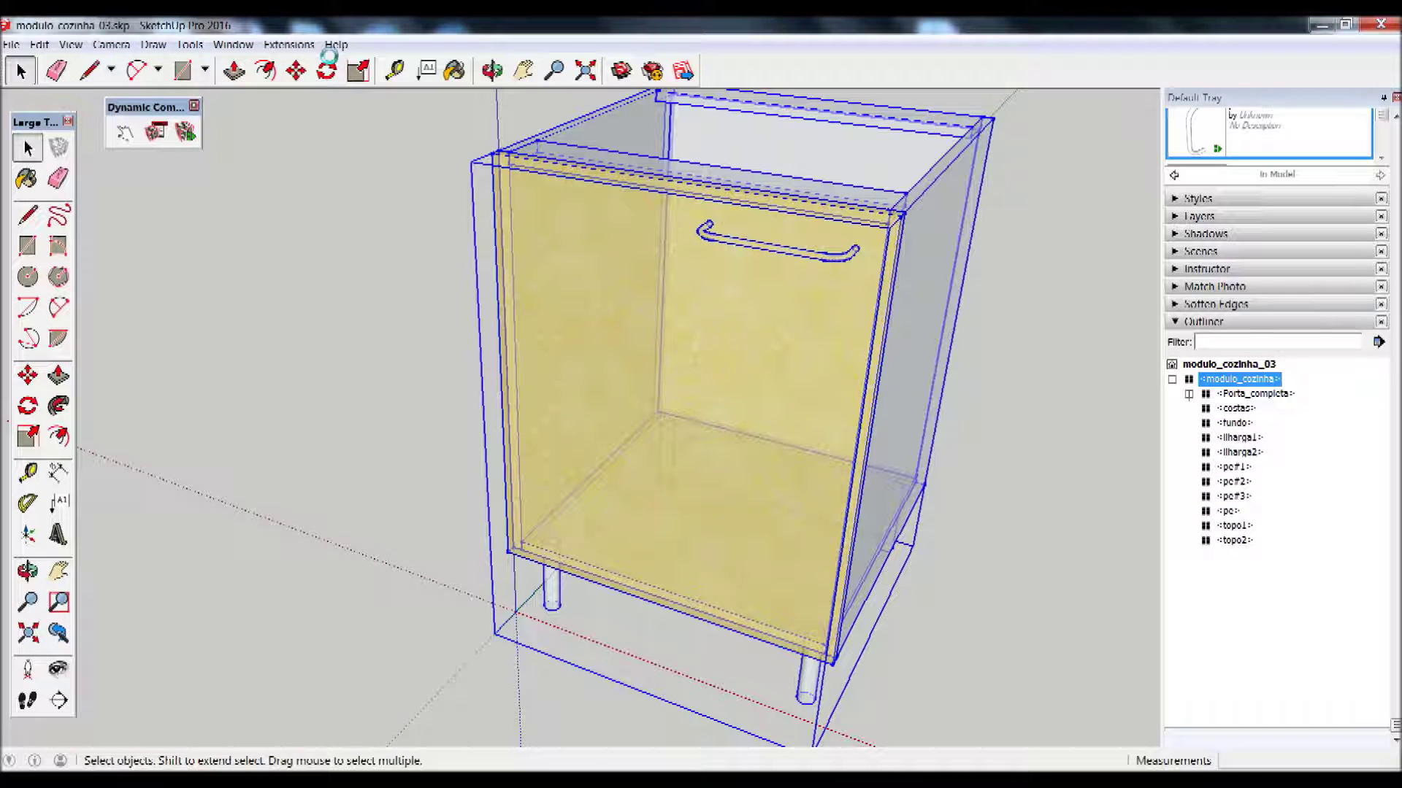
pyautogui.click(157, 132)
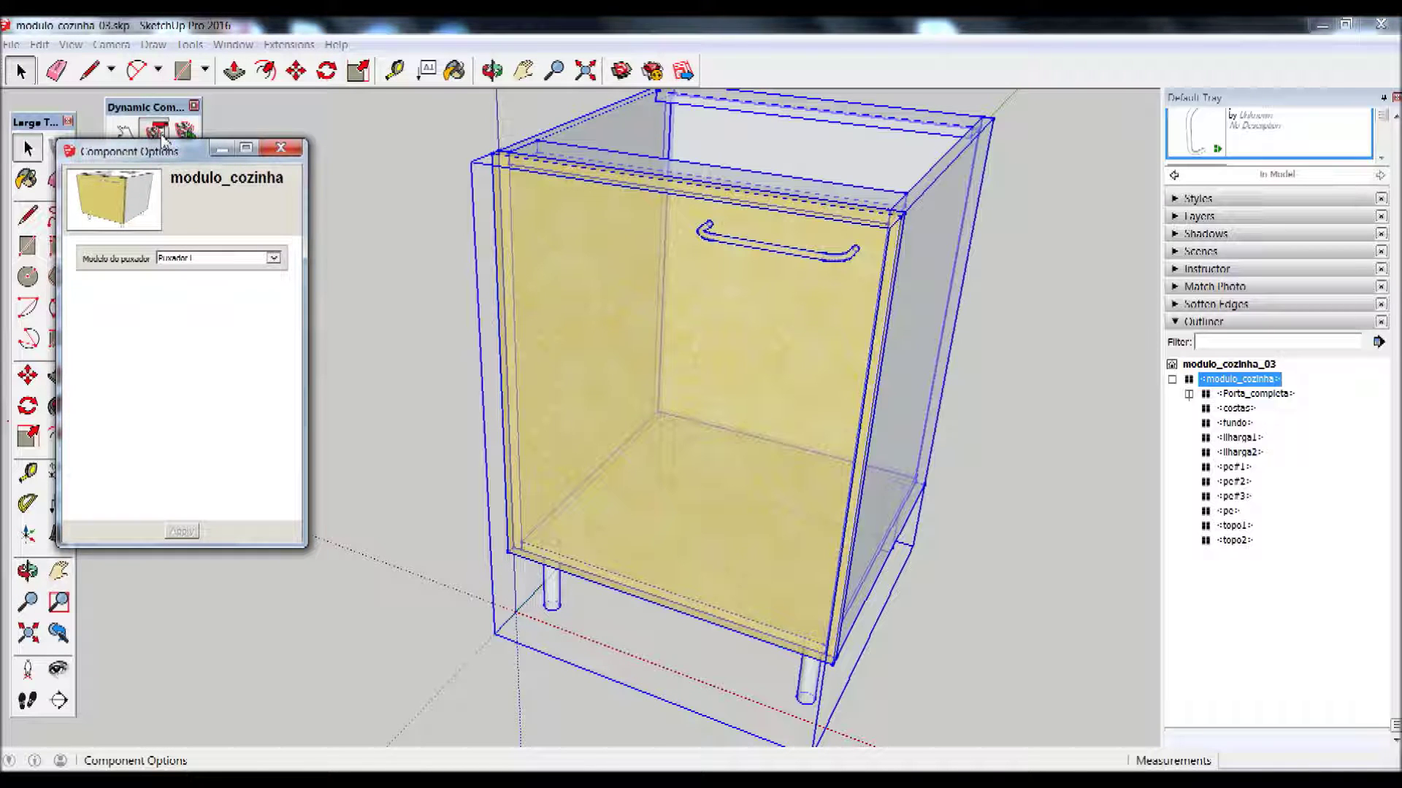
pyautogui.click(1188, 394)
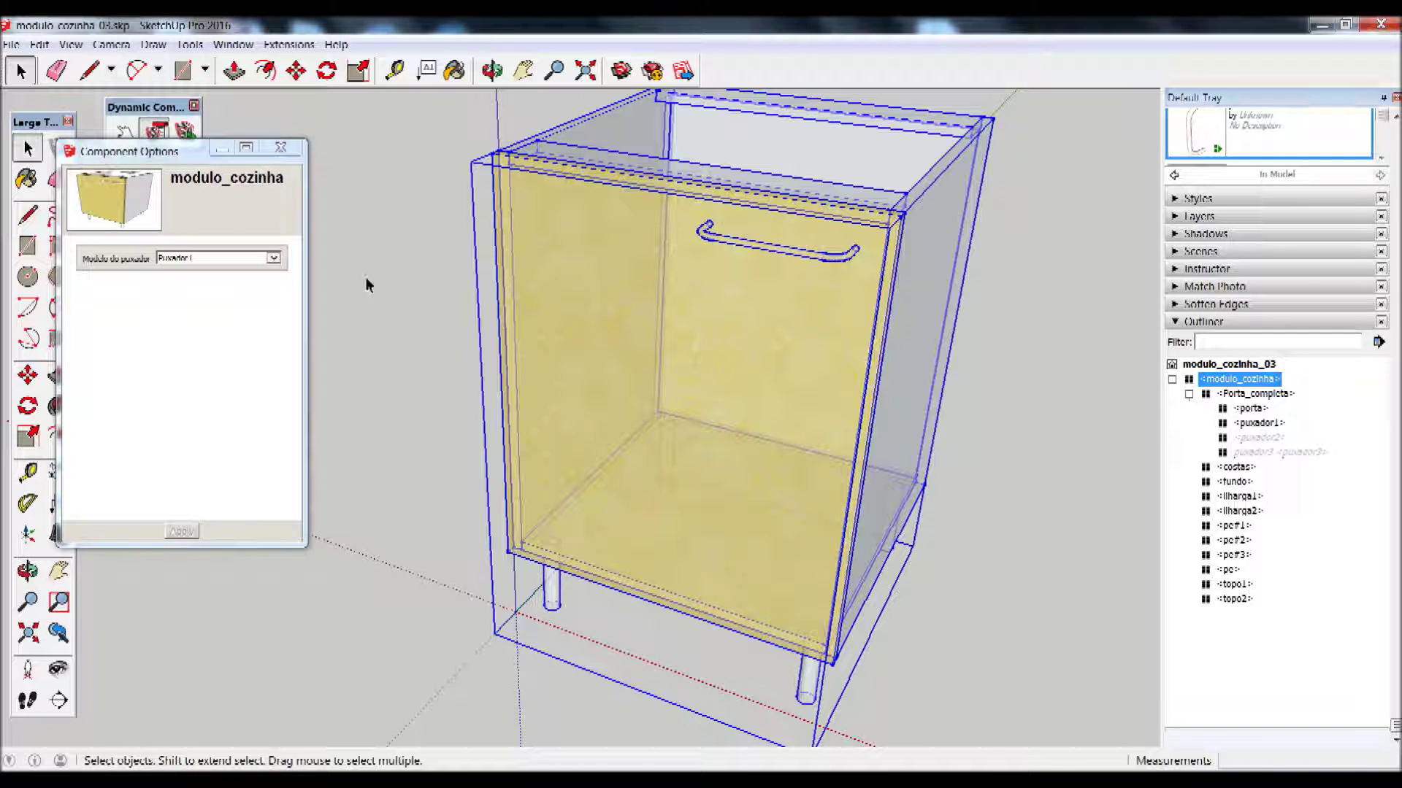
pyautogui.click(226, 260)
pyautogui.click(192, 281)
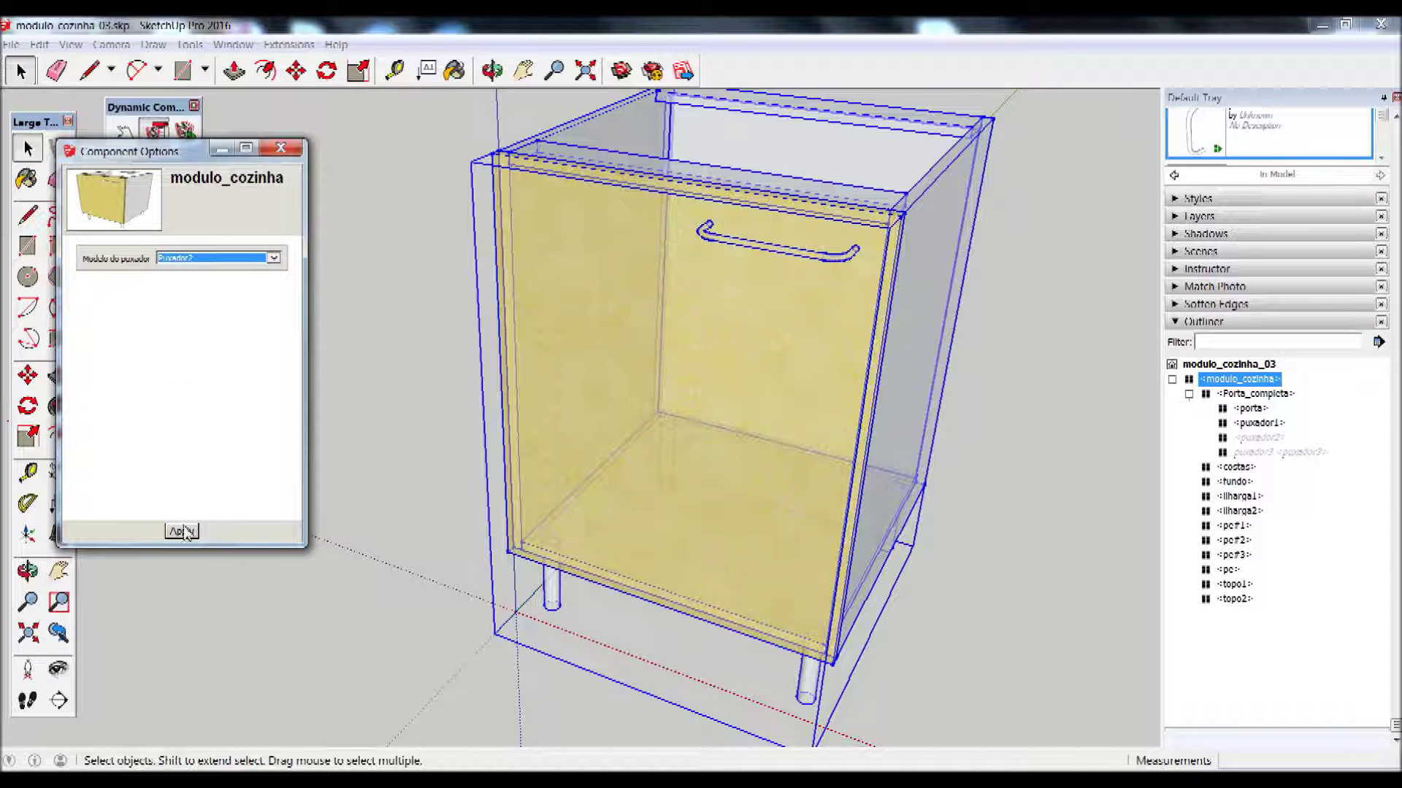
pyautogui.click(183, 532)
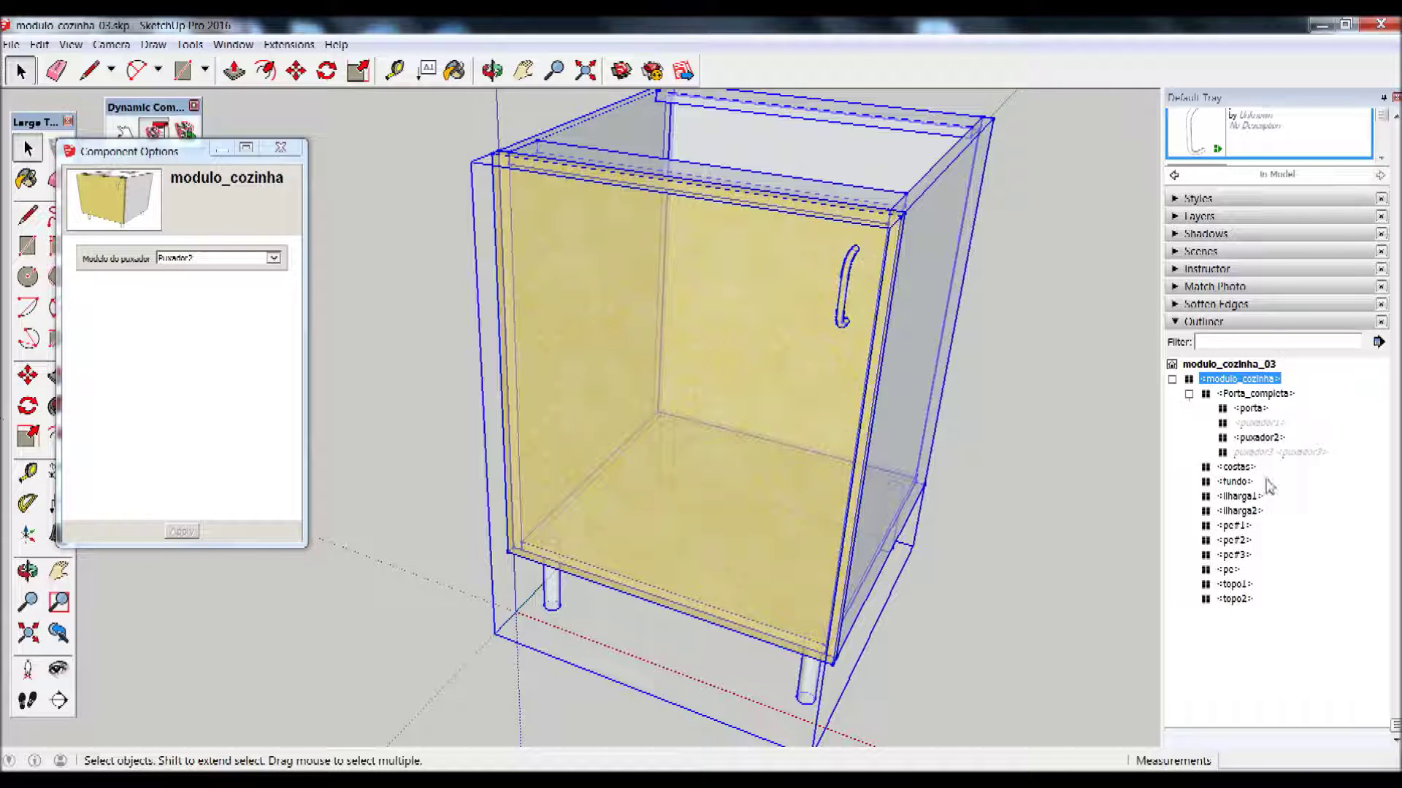
pyautogui.click(274, 259)
pyautogui.click(180, 294)
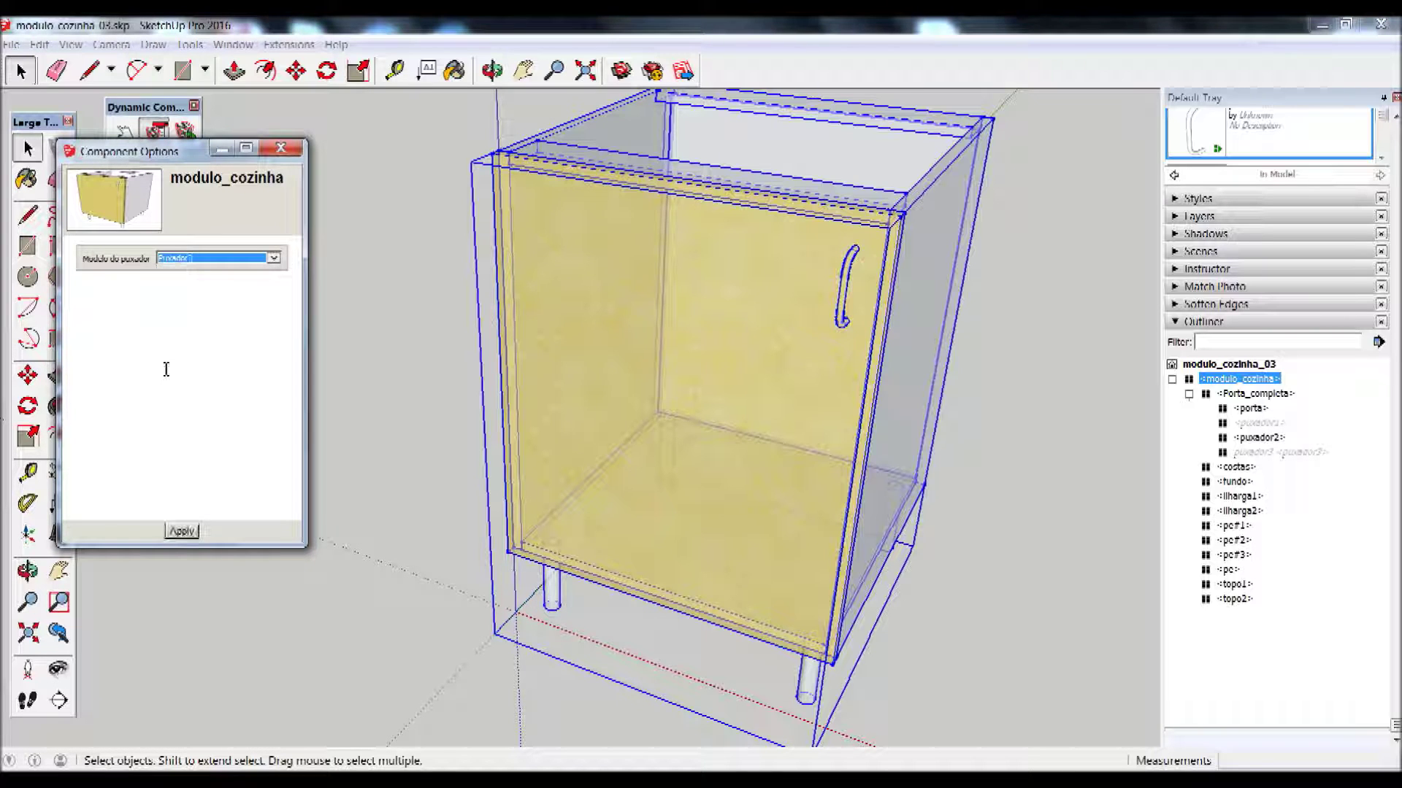
pyautogui.click(189, 532)
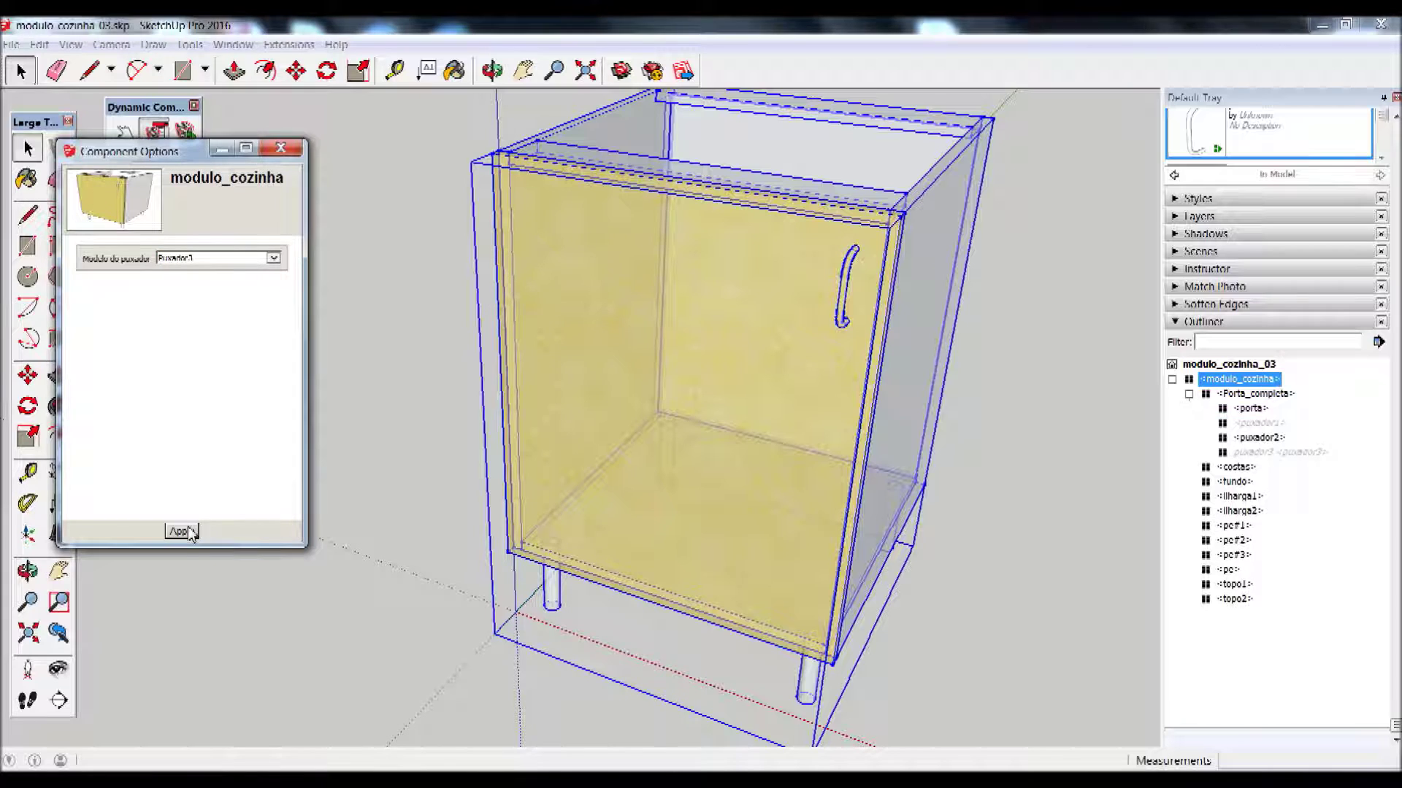